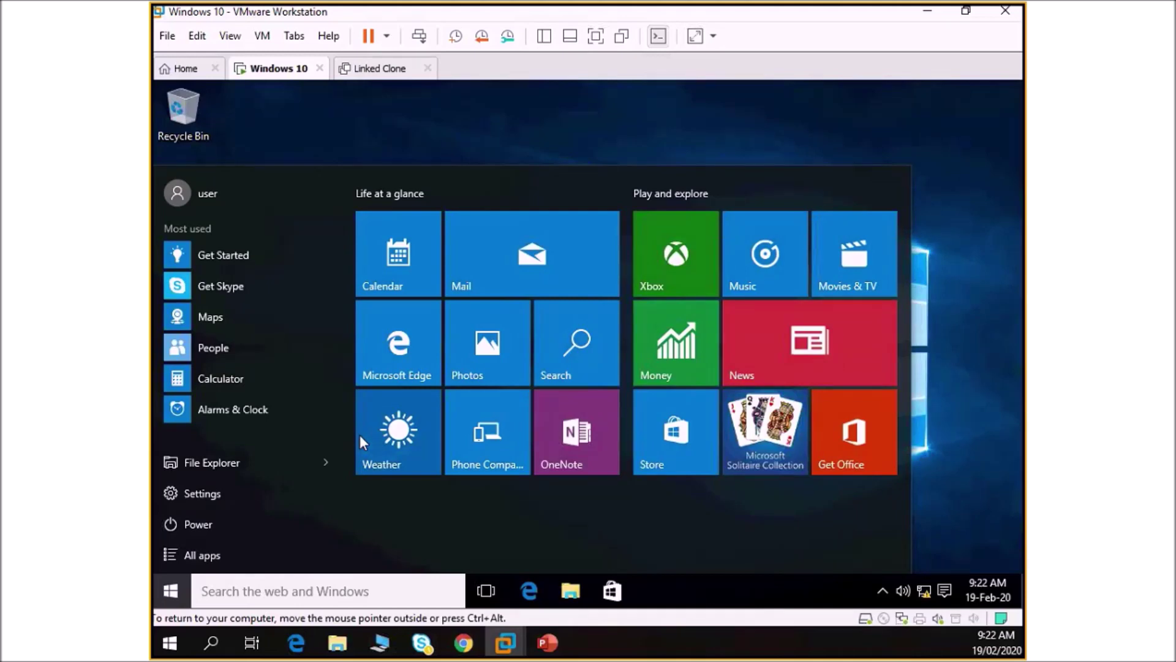
Launch Control Panel by searching 'cont' from Start, then bring the Start menu back up
type("cont")
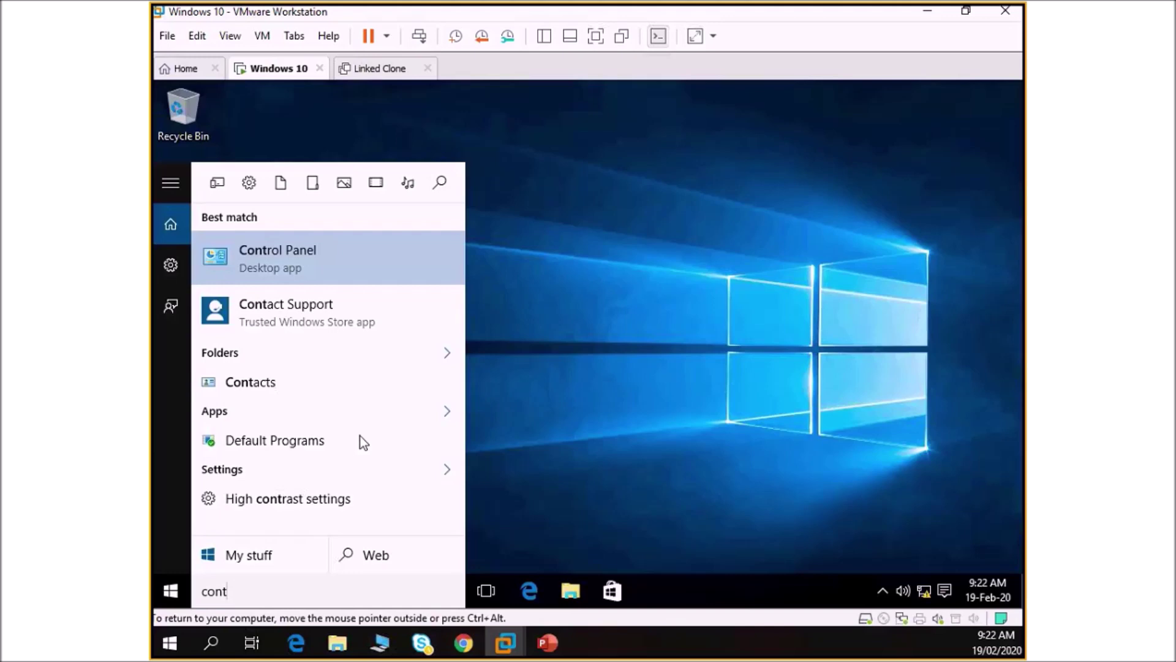
key("Return")
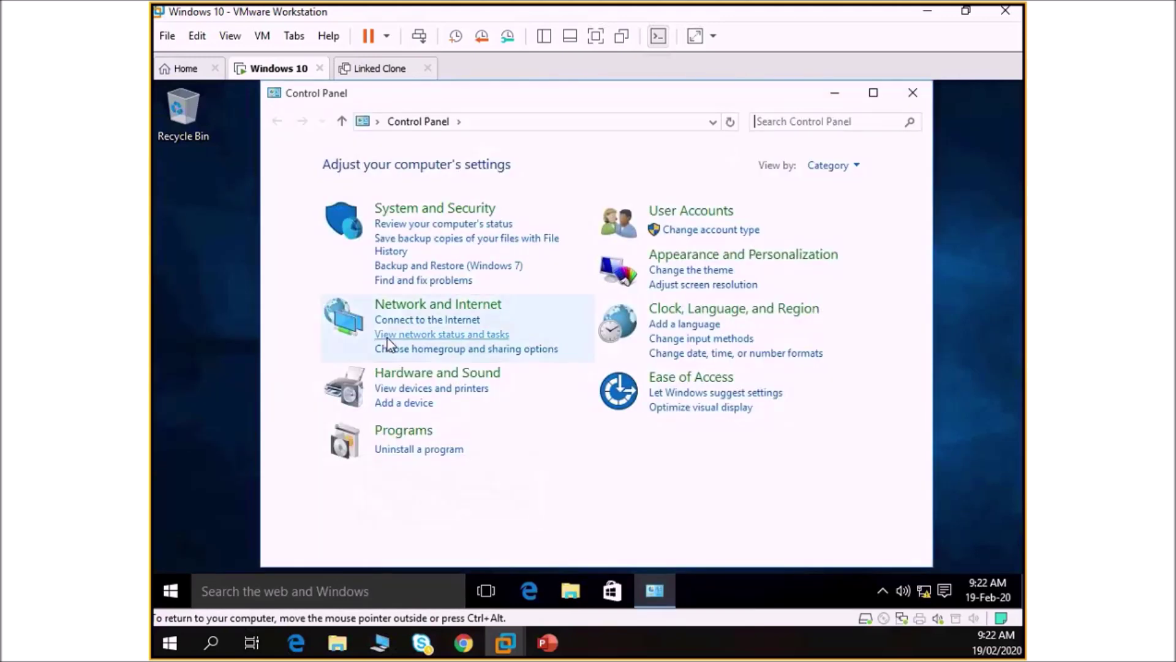
left_click(171, 591)
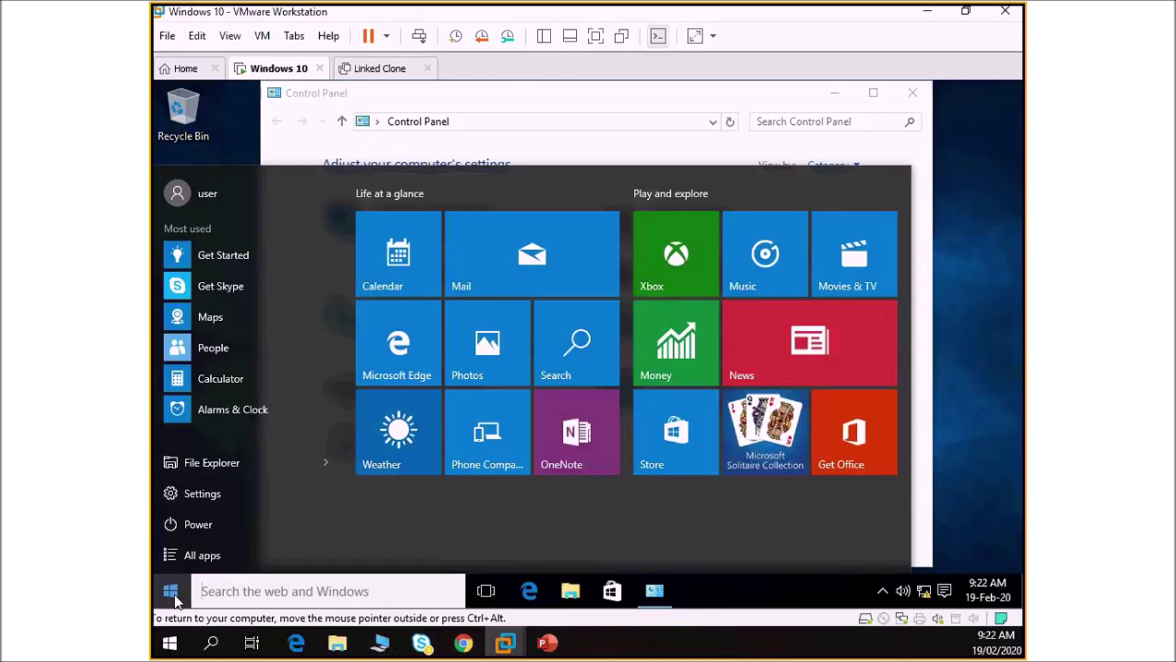
Search 'se' in Start, then close and reopen the full Start menu
type("se")
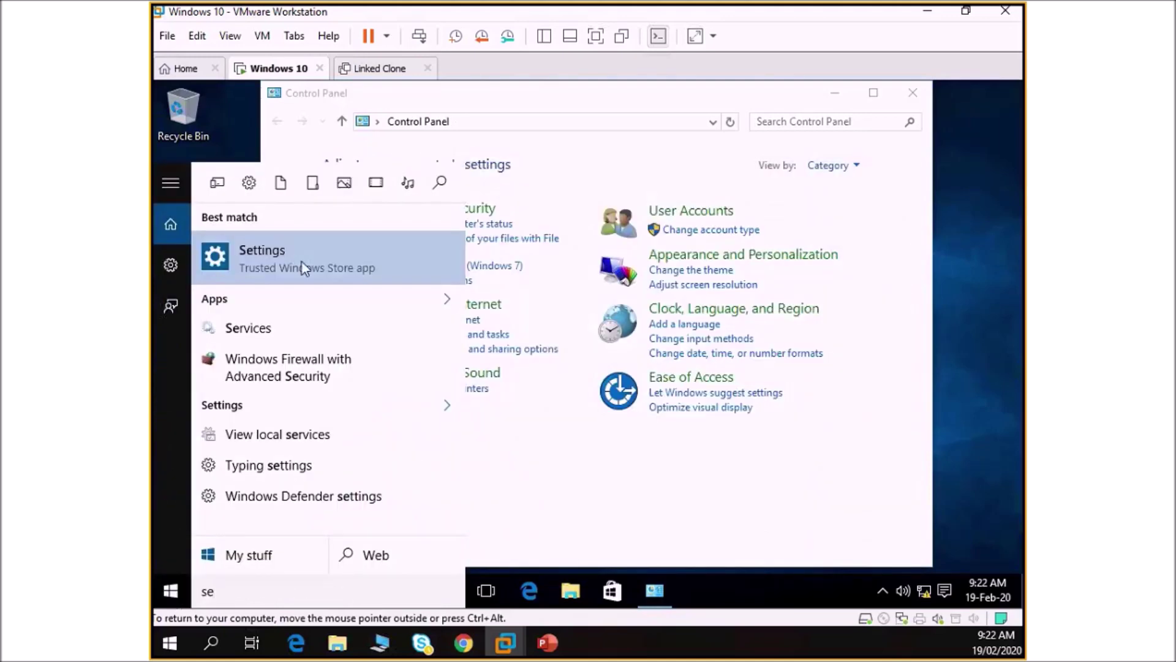
left_click(173, 603)
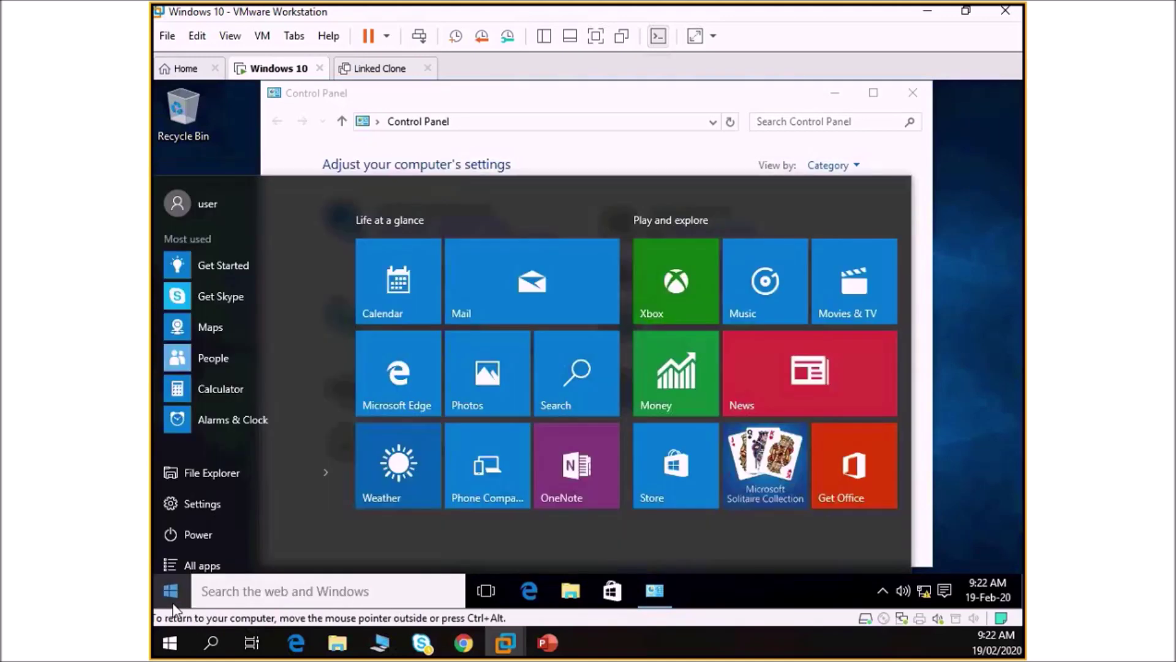
left_click(173, 603)
left_click(172, 603)
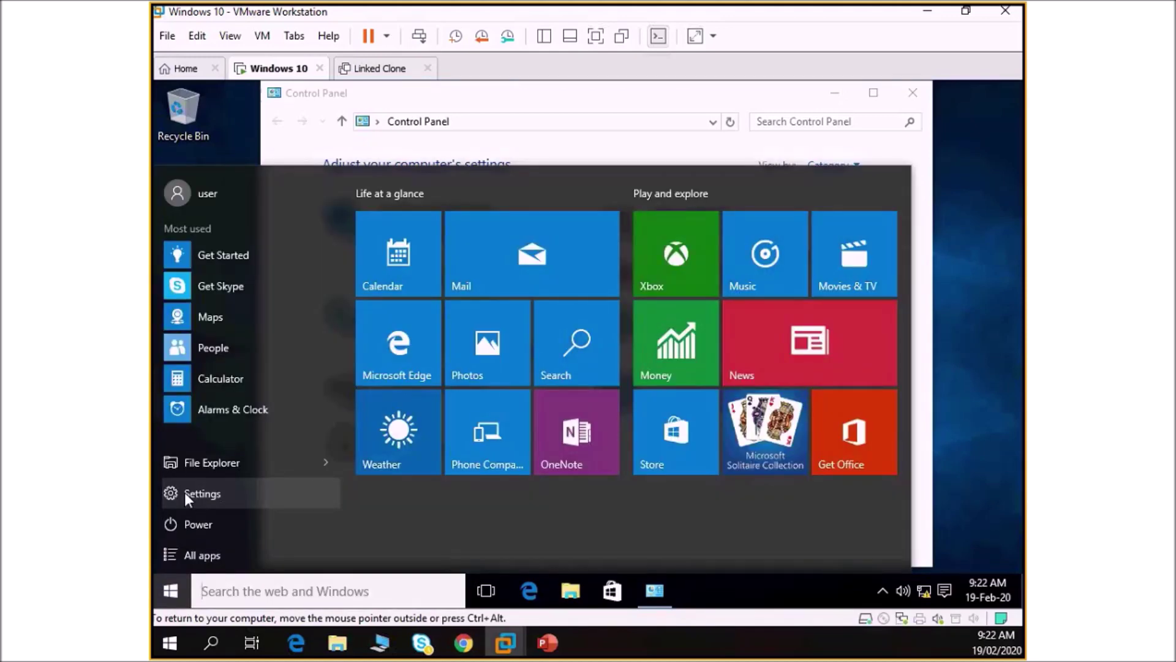
Show the hidden tray icons and the Action Center, then dismiss everything back to Control Panel
left_click(883, 592)
left_click(945, 590)
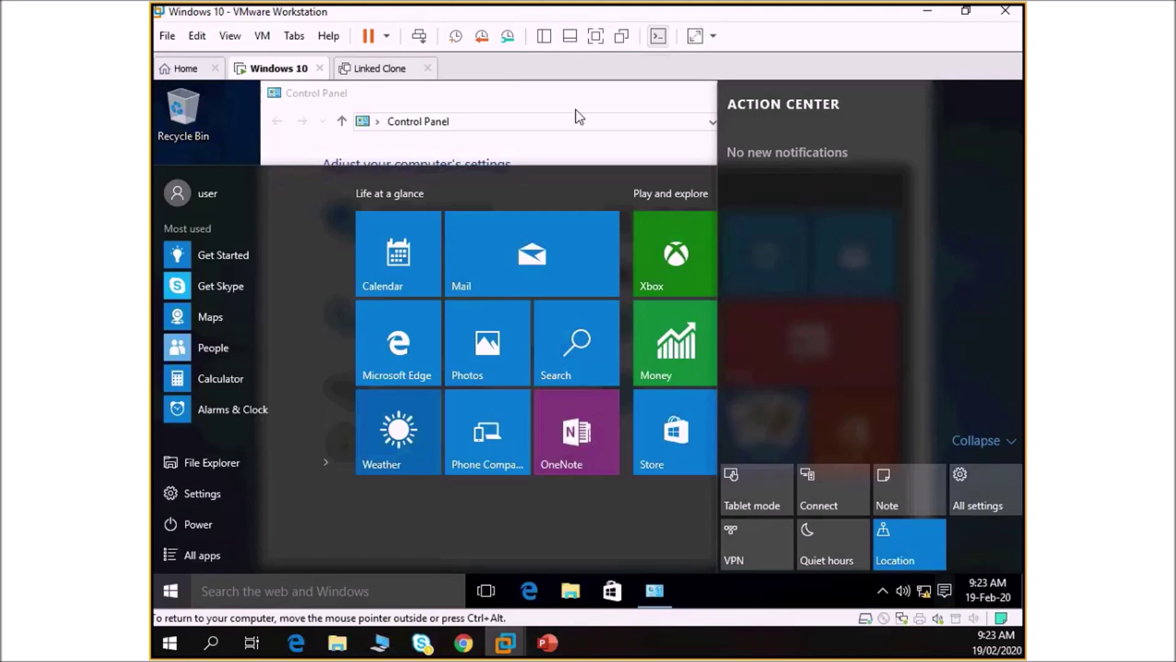
left_click(570, 139)
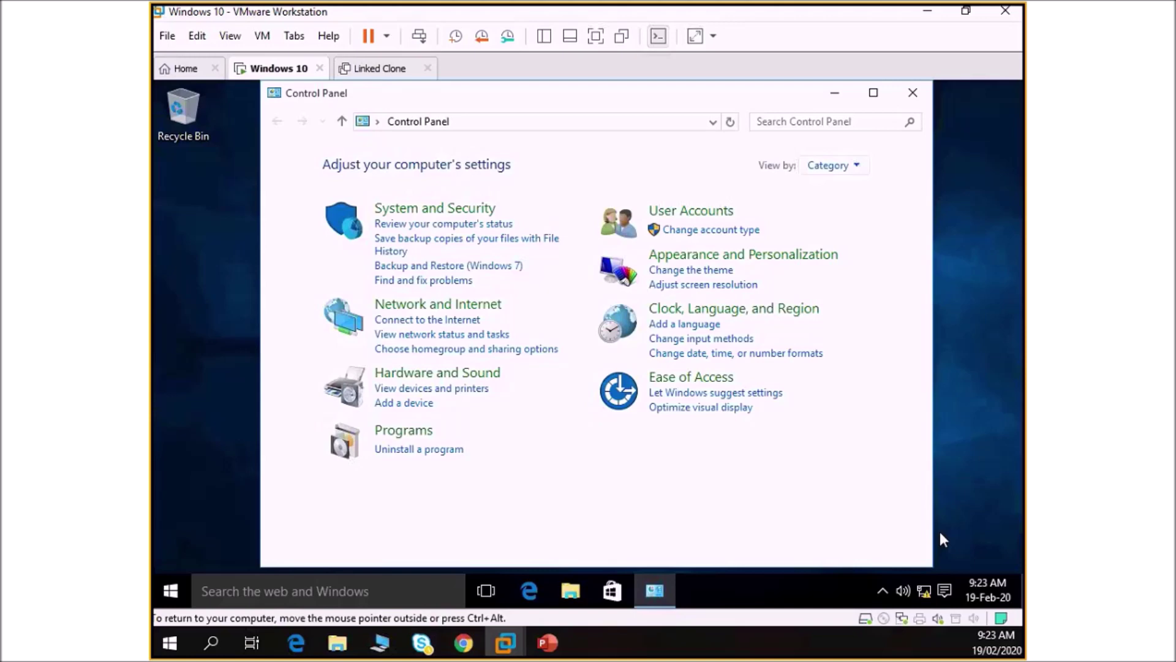
Expand Task Manager to full details and start a 'contr' run-new-task prompt, then cancel it
key("ctrl+shift+Escape")
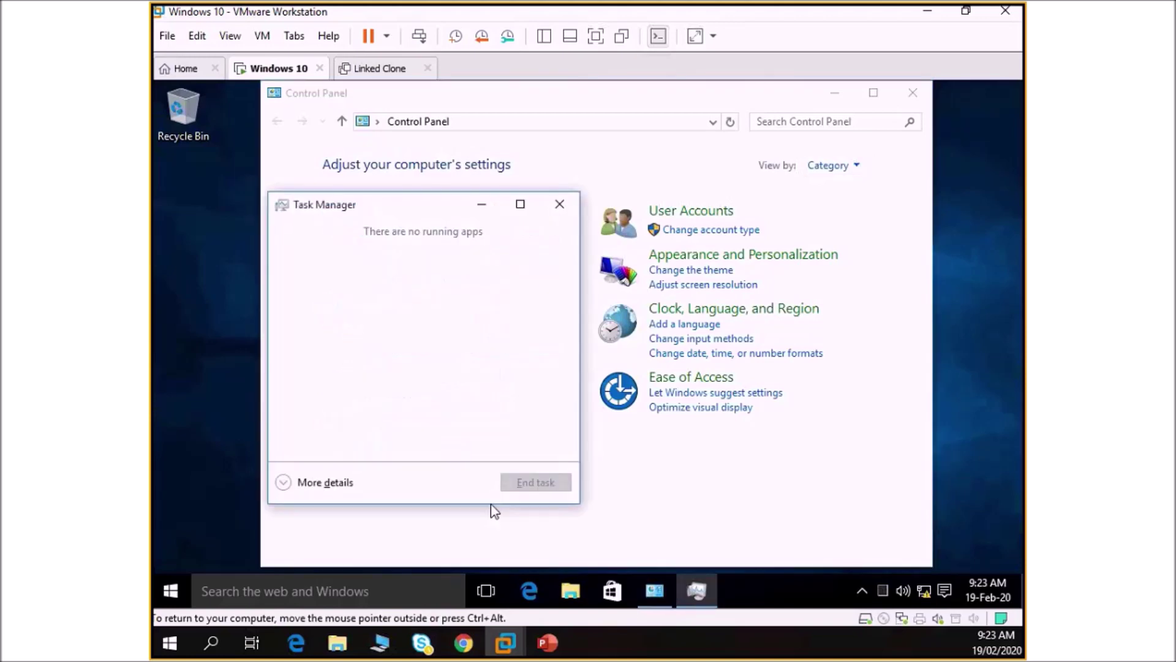
left_click(323, 484)
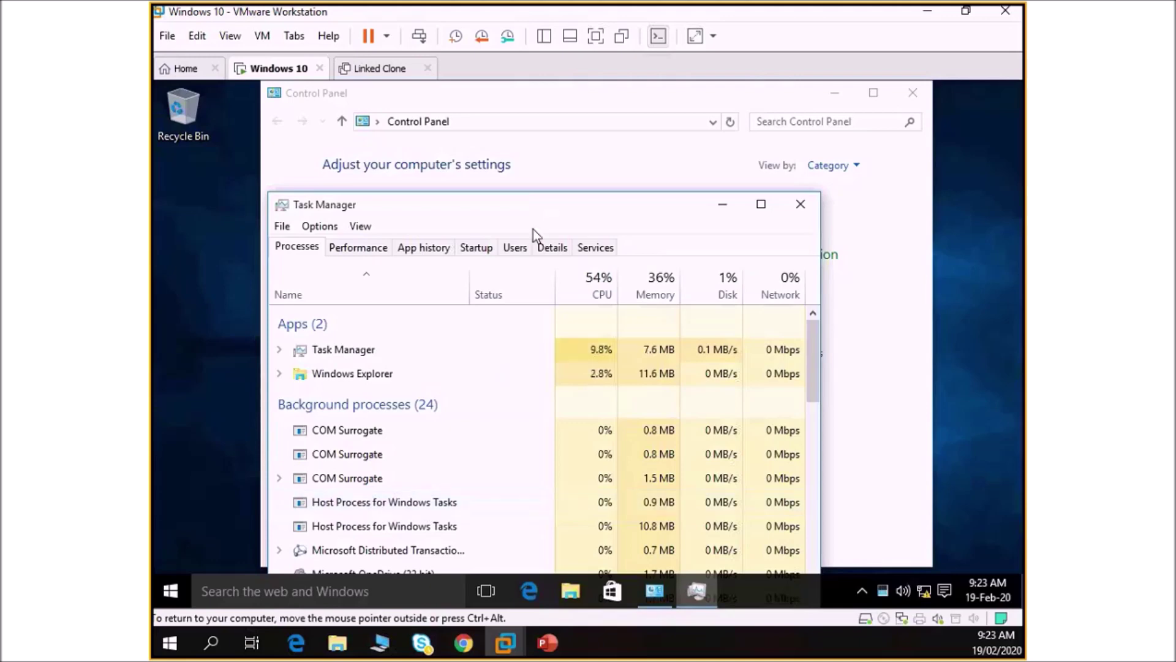
left_click_drag(534, 207, 545, 129)
left_click(291, 148)
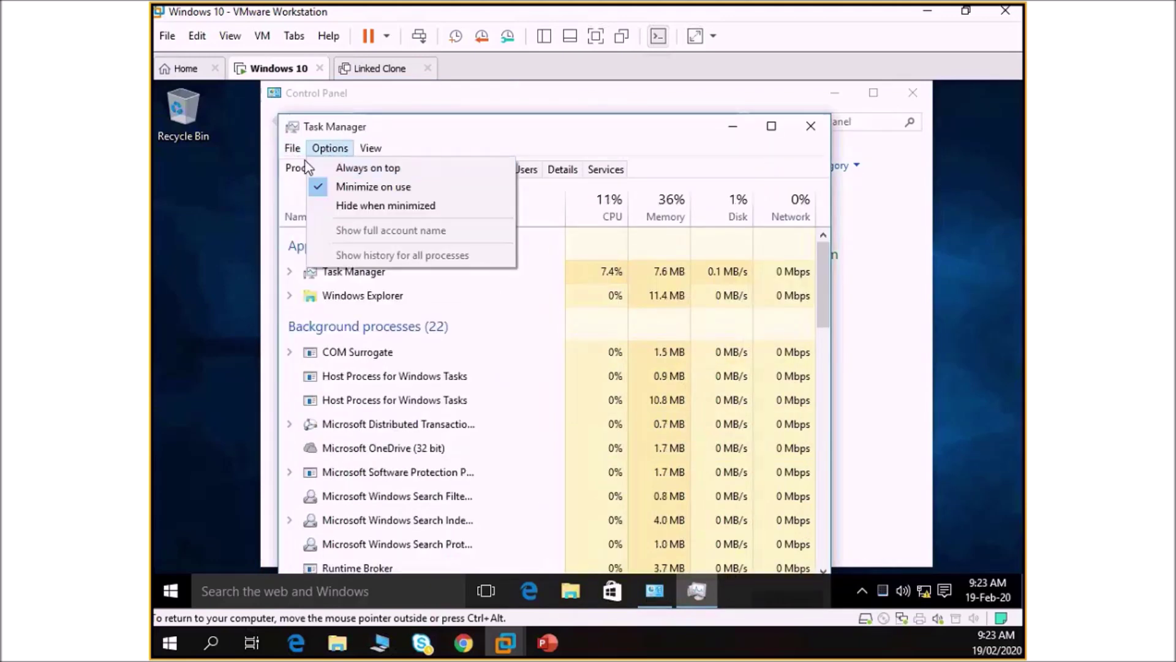
left_click(297, 168)
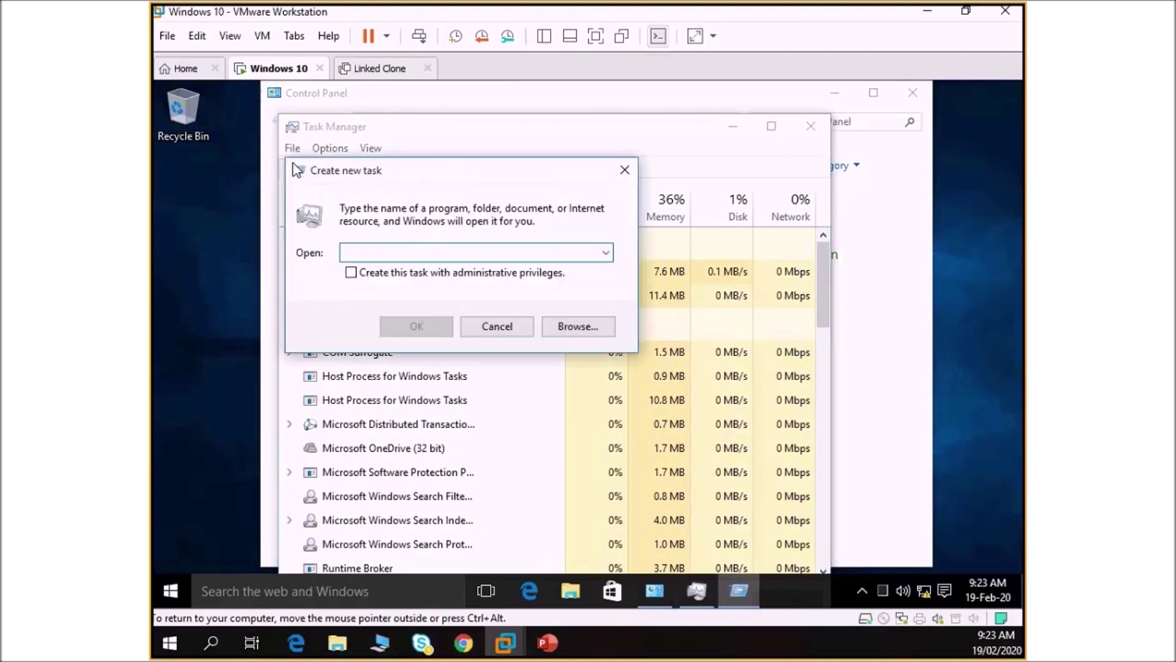
type("contr")
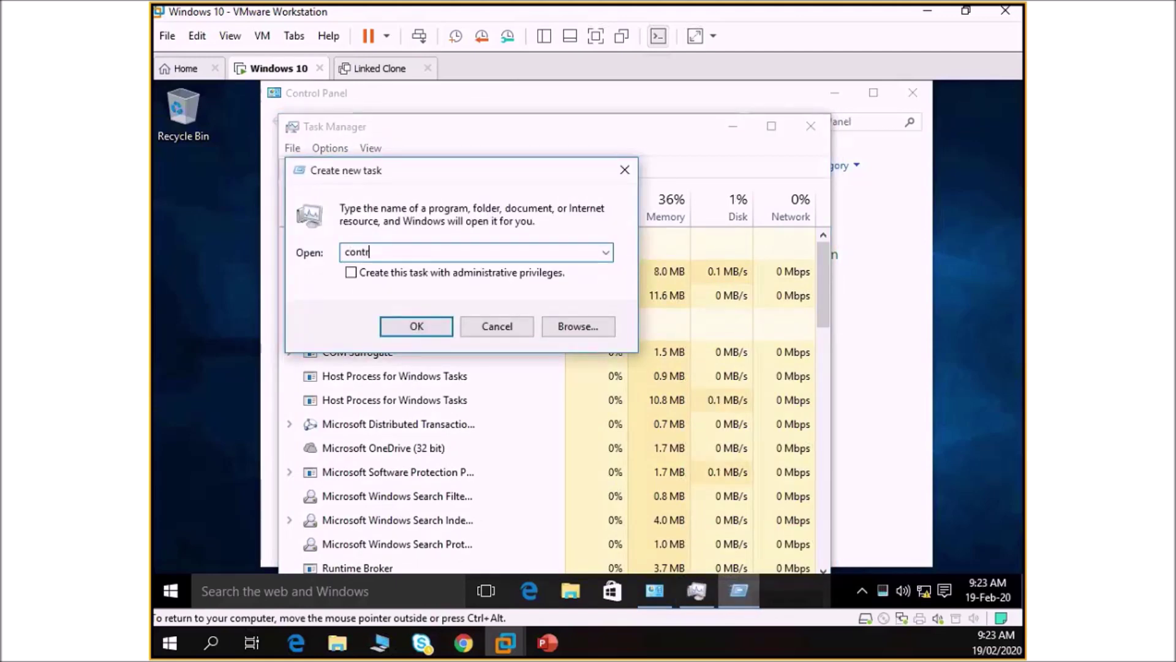
key("Escape")
Close Task Manager and then the Control Panel window
left_click(682, 606)
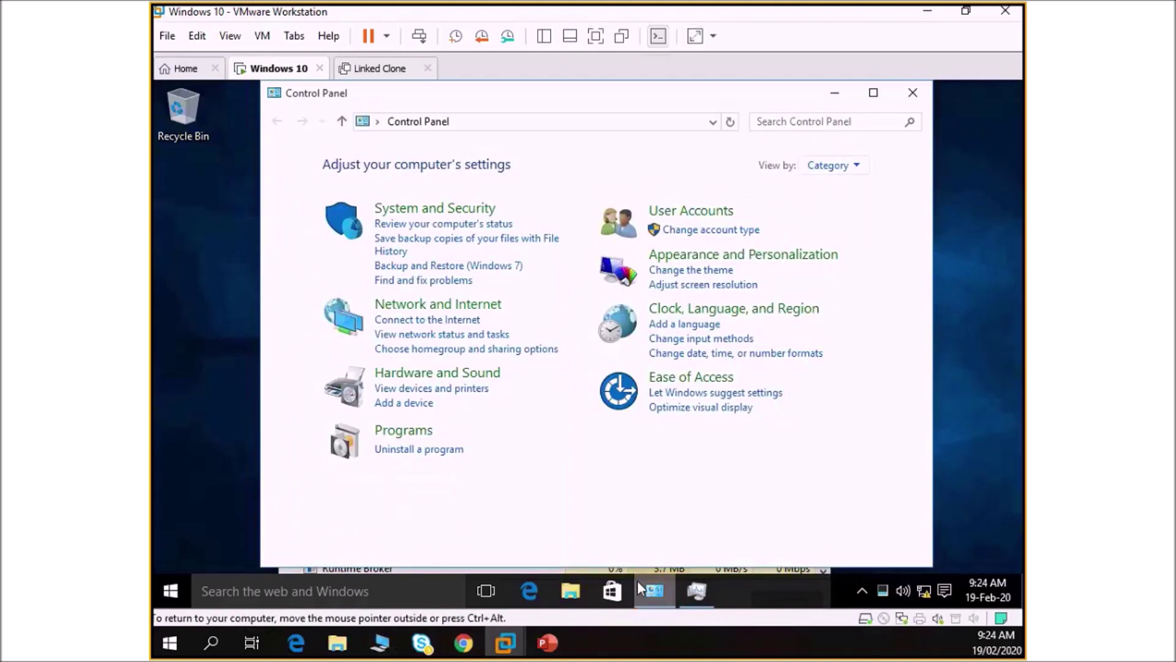
left_click(699, 588)
left_click(811, 126)
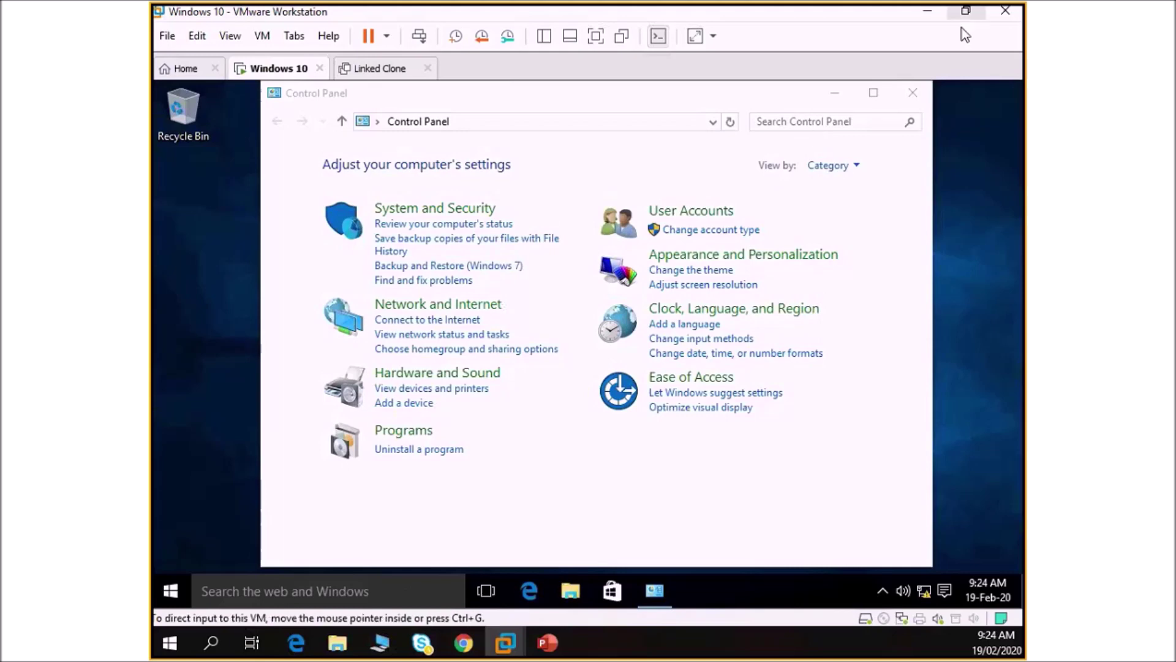
left_click(913, 92)
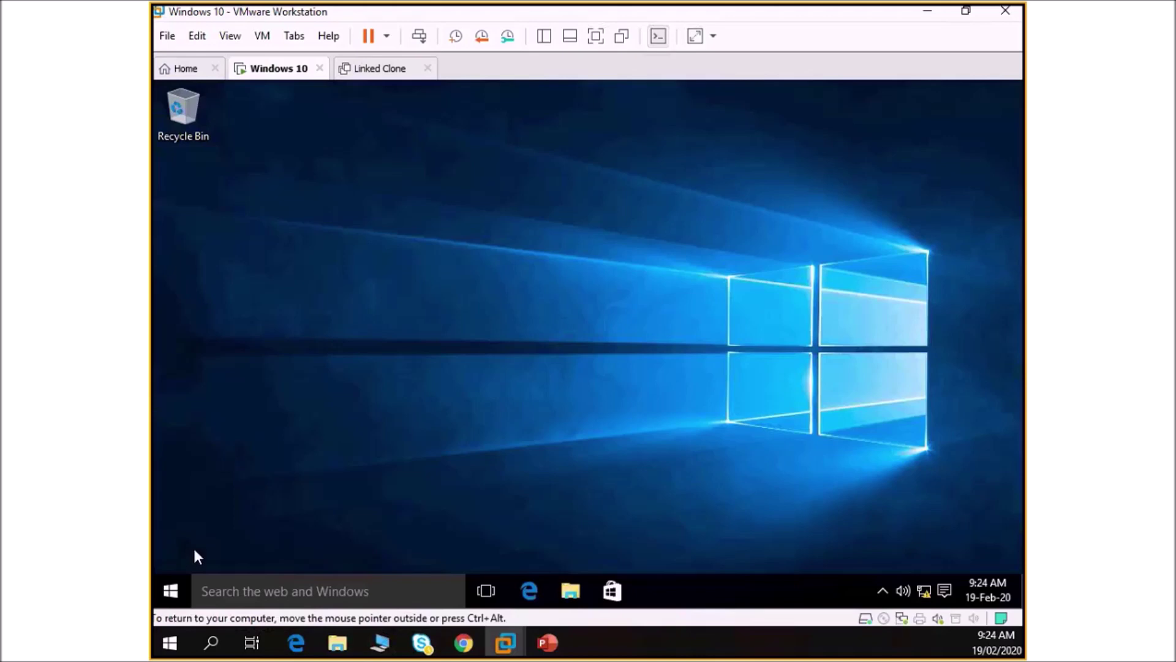
Reopen Control Panel from the Start button's right-click menu, peek at hidden tray icons, and open Start
right_click(178, 592)
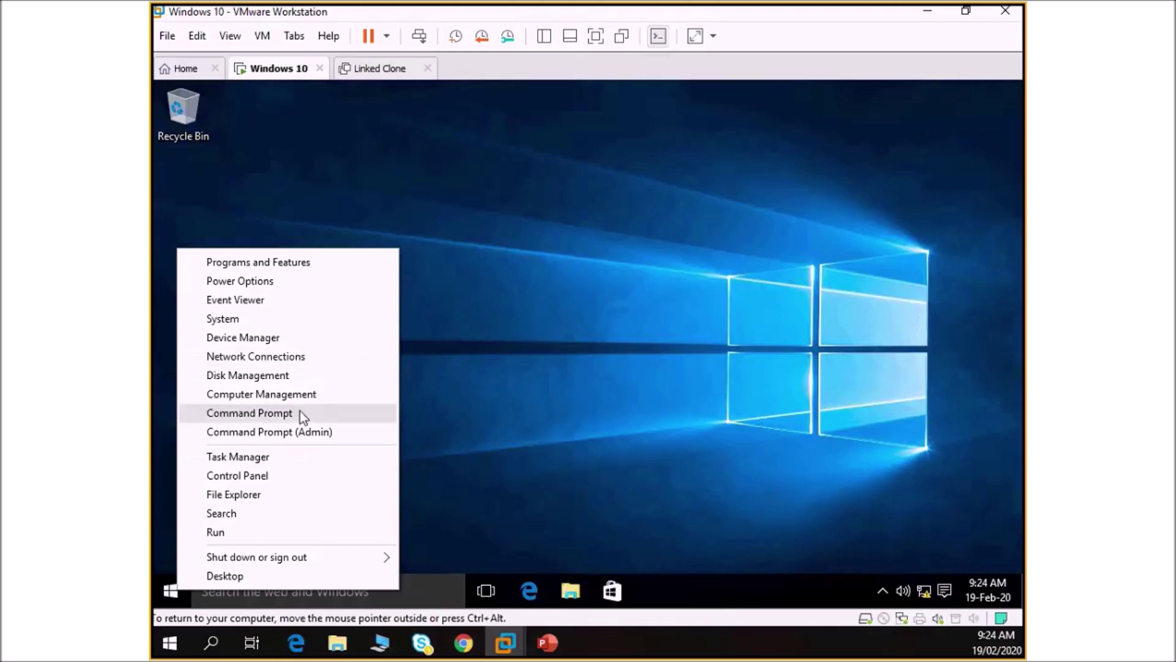
left_click(288, 483)
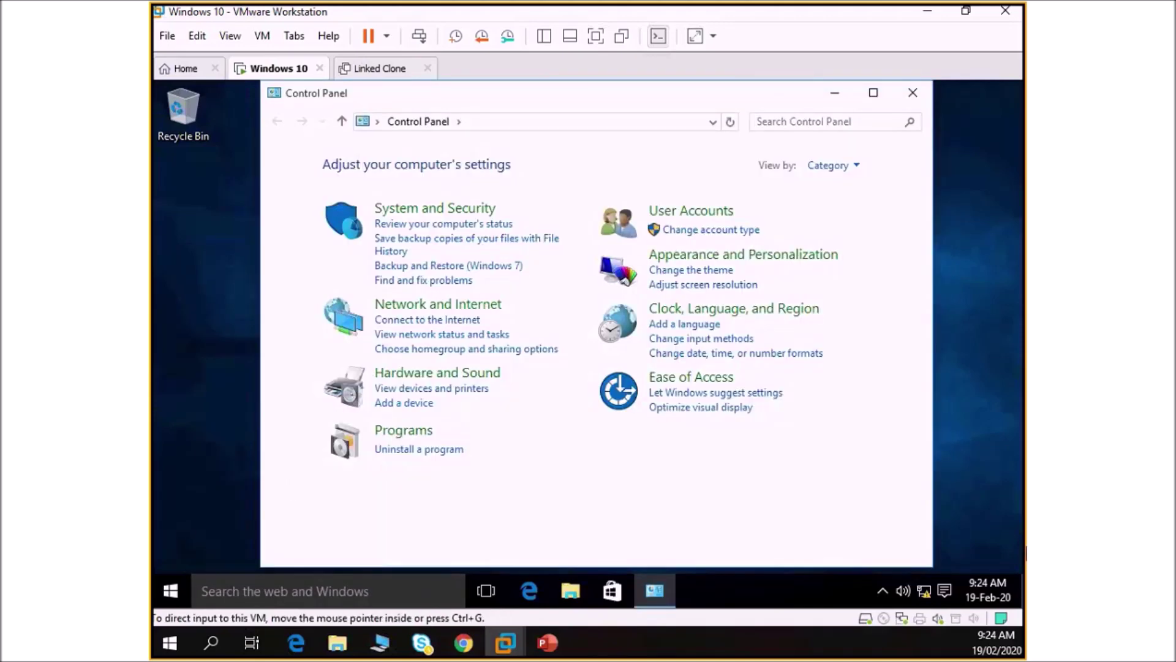
left_click(883, 591)
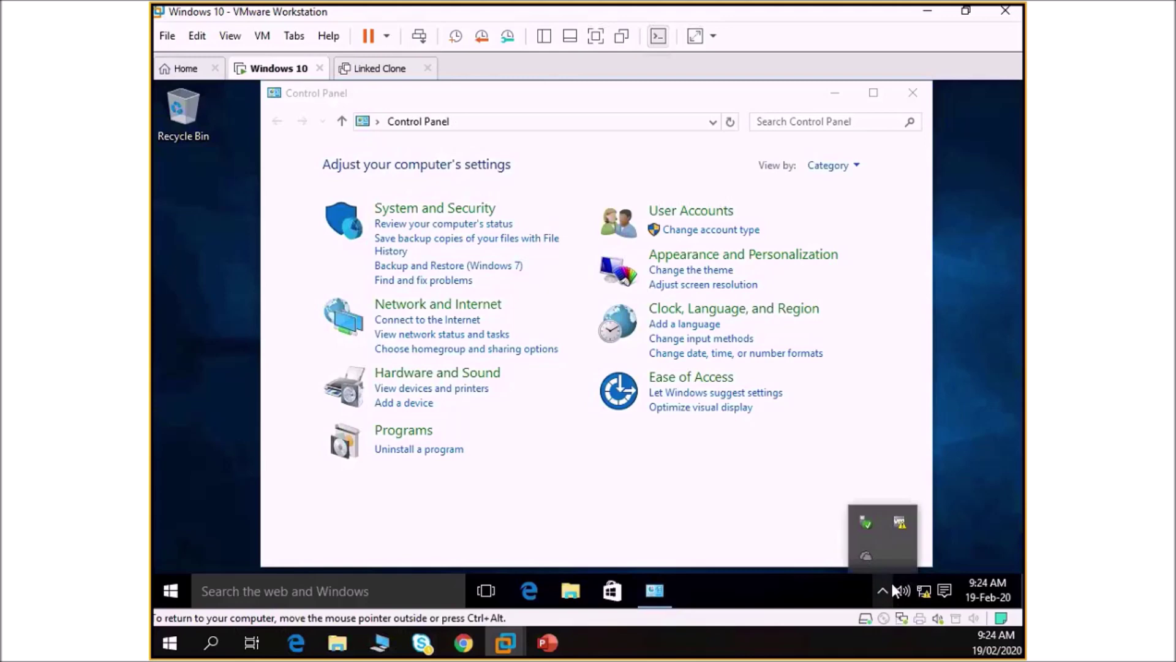
left_click(178, 587)
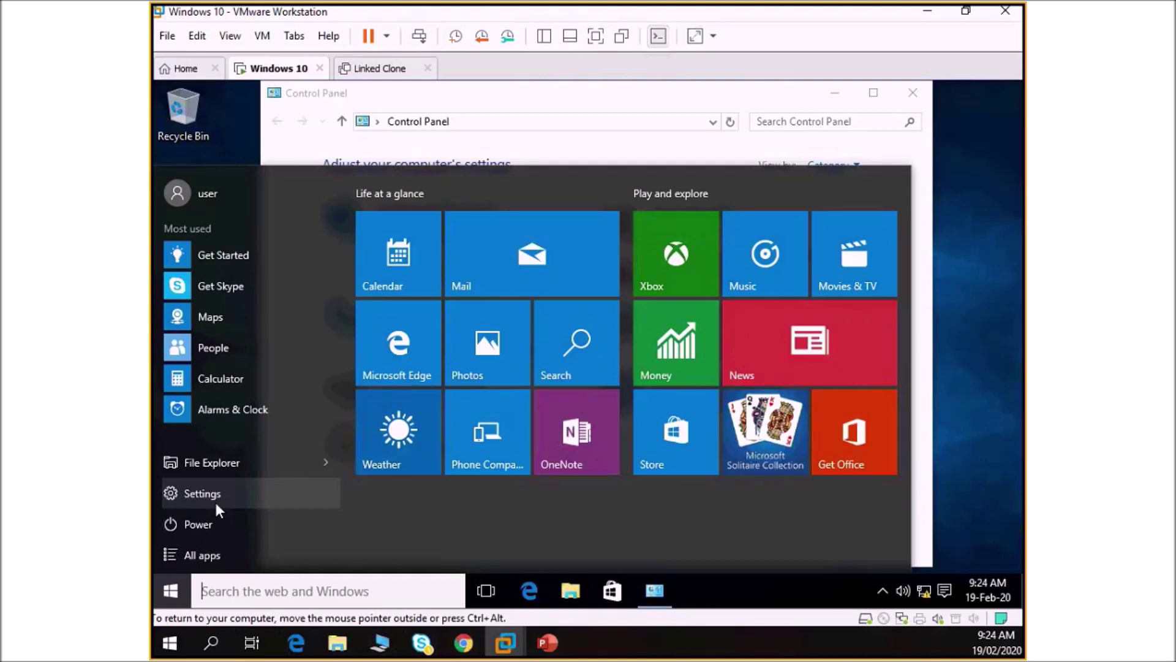
Launch Settings from Start, maximise it, and minimise Control Panel behind it
left_click(216, 504)
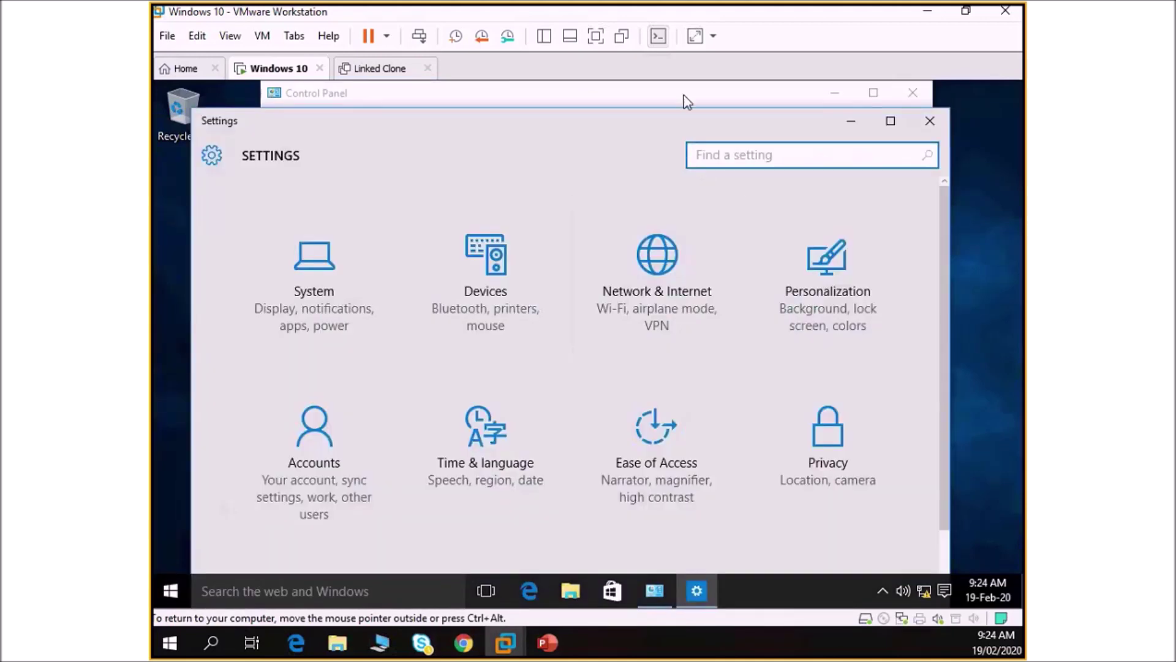
left_click_drag(683, 119, 685, 81)
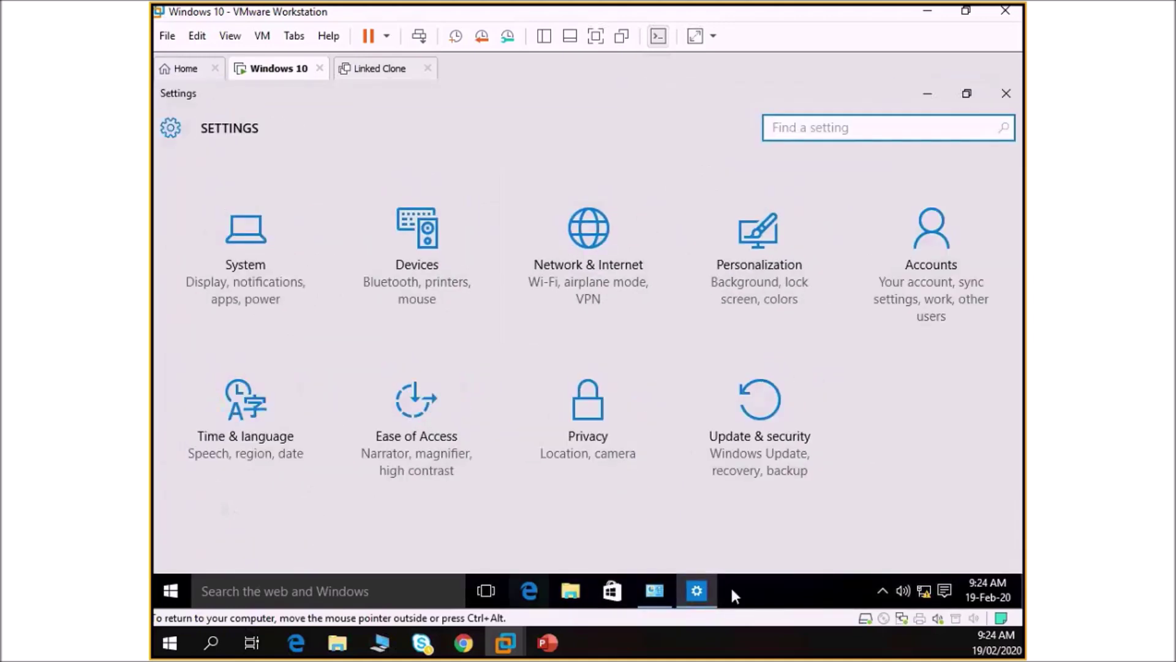
left_click(663, 590)
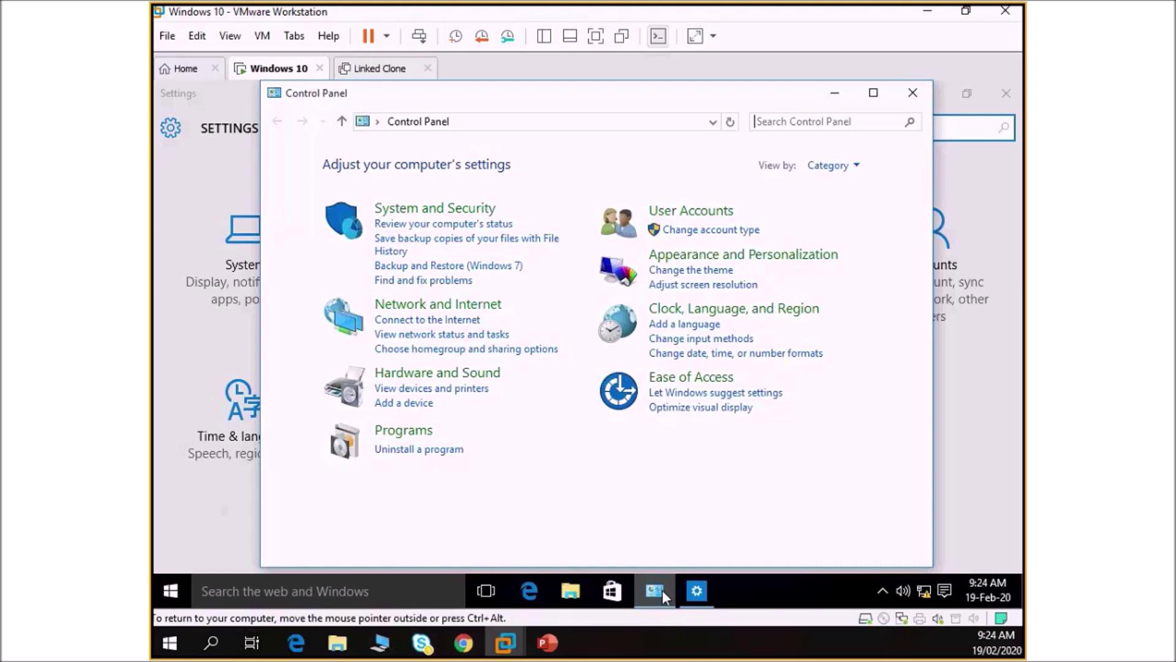
left_click(663, 590)
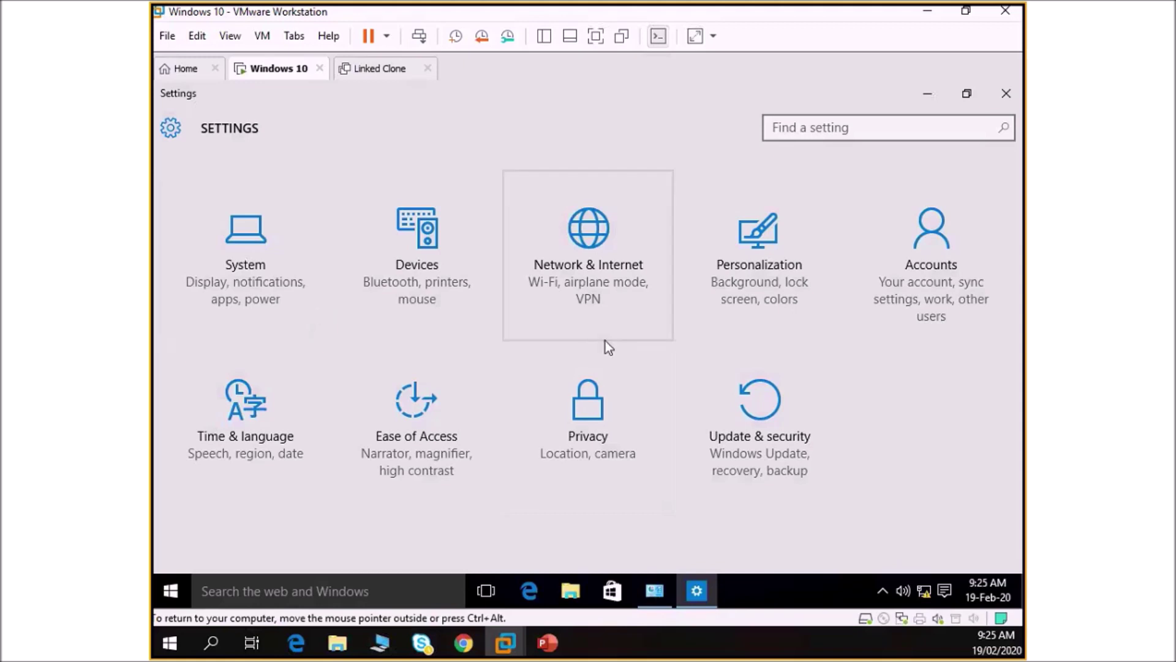
Open Accounts in Settings and scroll through the local administrator's Your account page
left_click(967, 300)
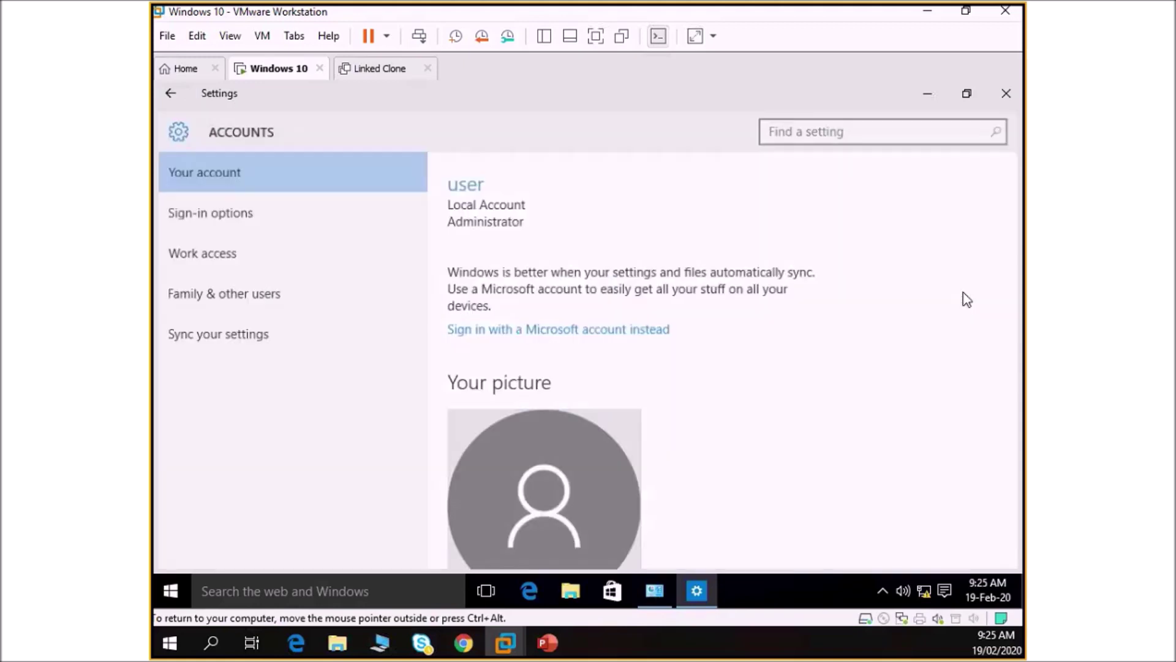
scroll(894, 399, "down", 2)
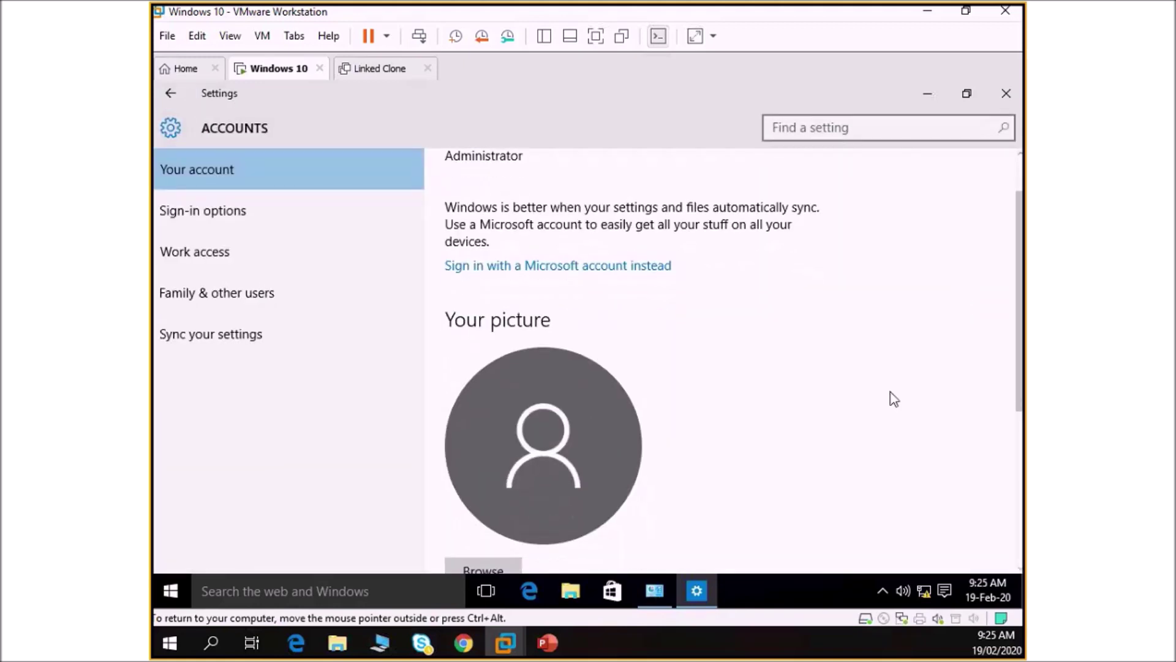
scroll(894, 399, "up", 2)
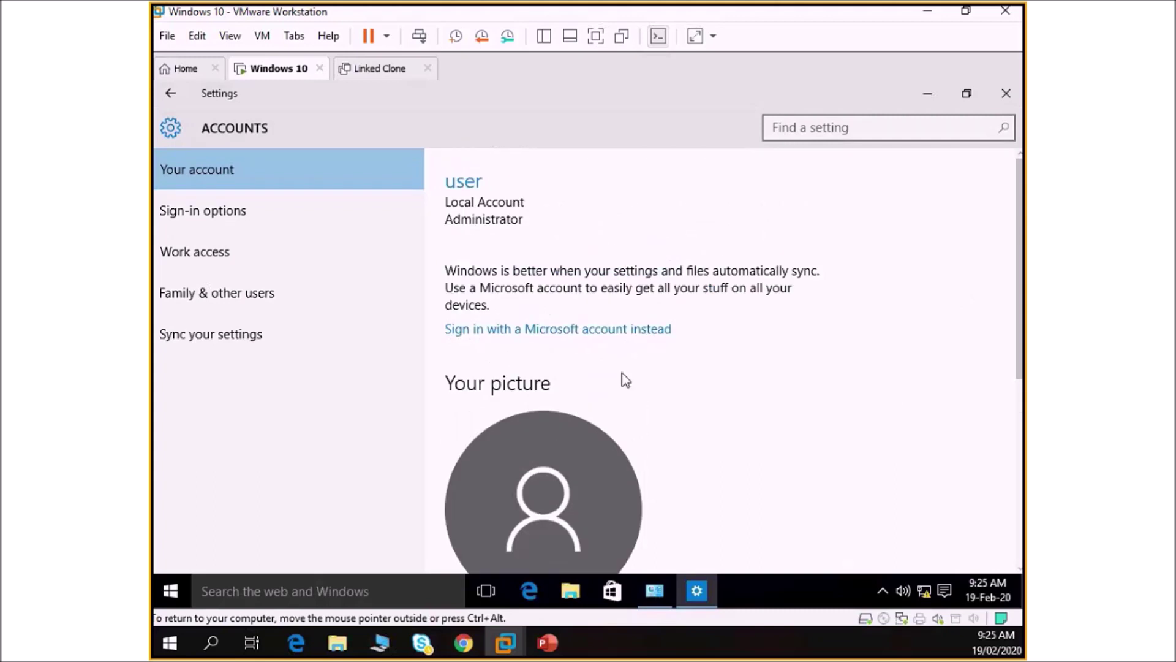
scroll(625, 380, "down", 10)
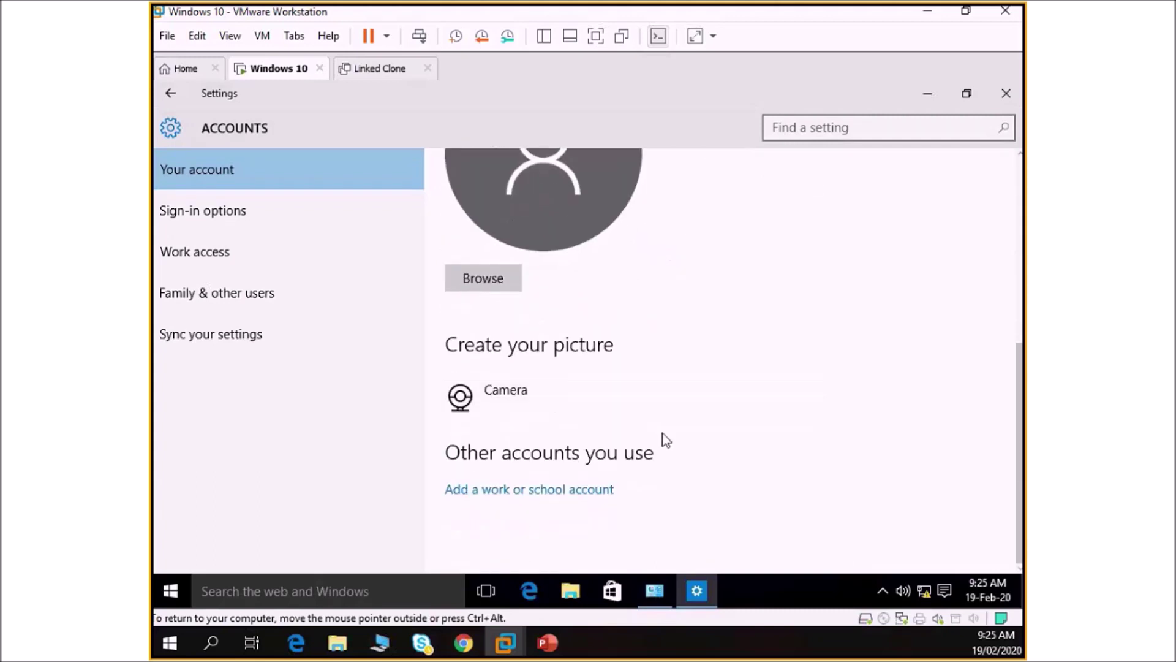
scroll(651, 472, "up", 4)
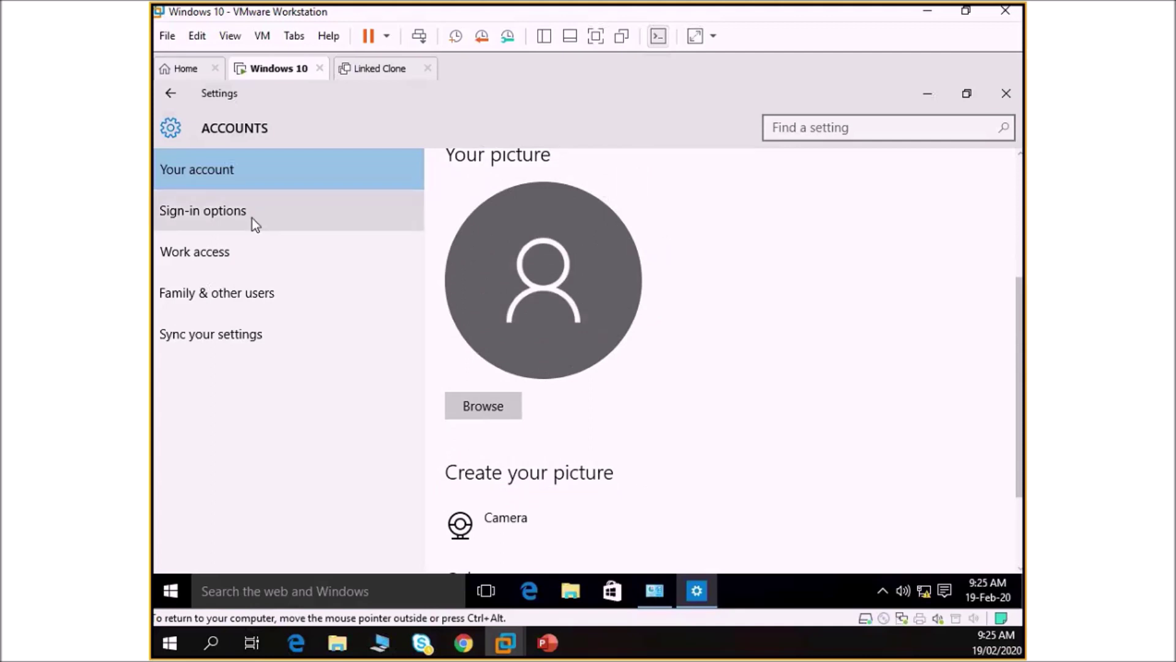
scroll(724, 354, "up", 7)
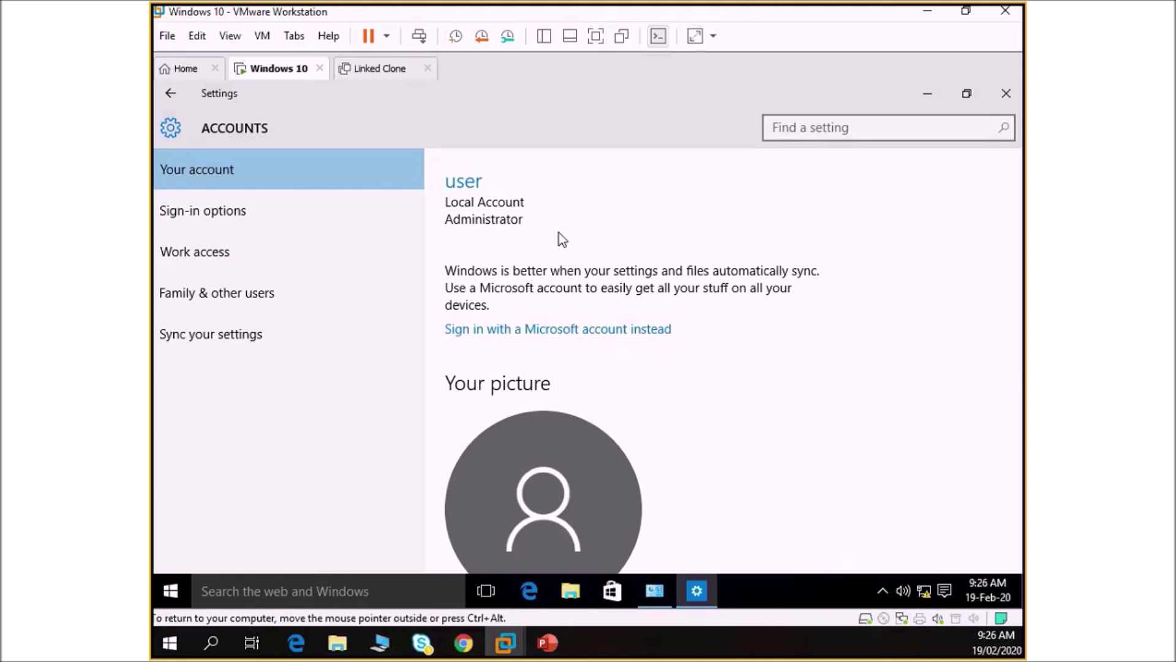
Scroll through Your account, then switch to the Family & other users page
scroll(701, 339, "down", 3)
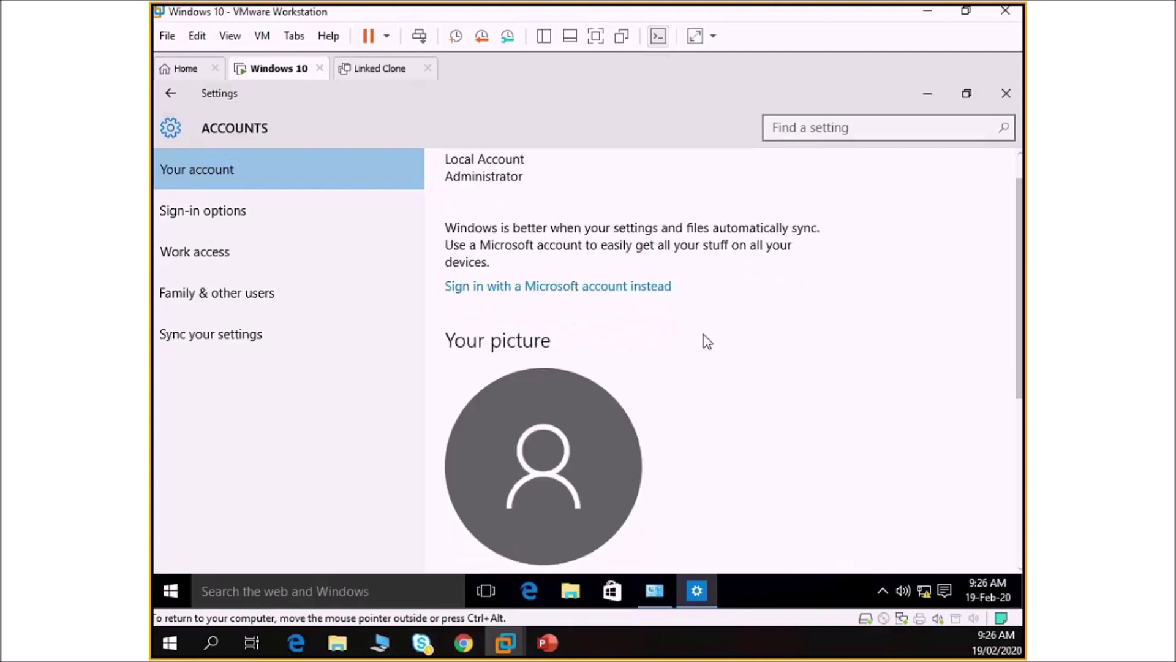
scroll(713, 347, "up", 3)
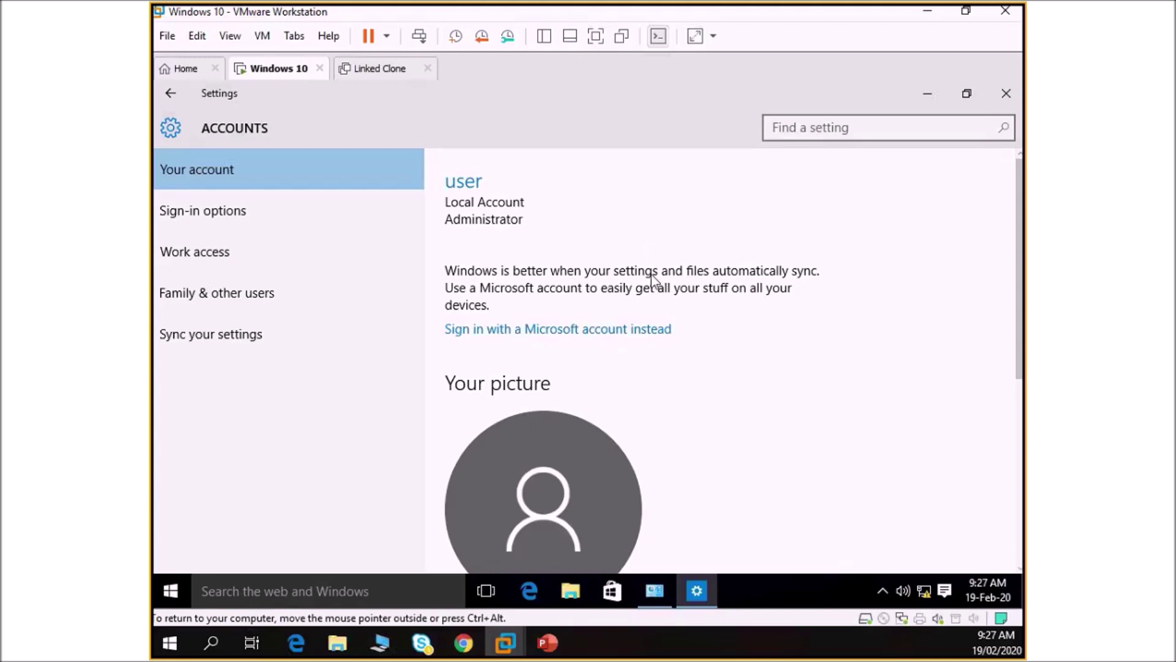
scroll(652, 275, "down", 5)
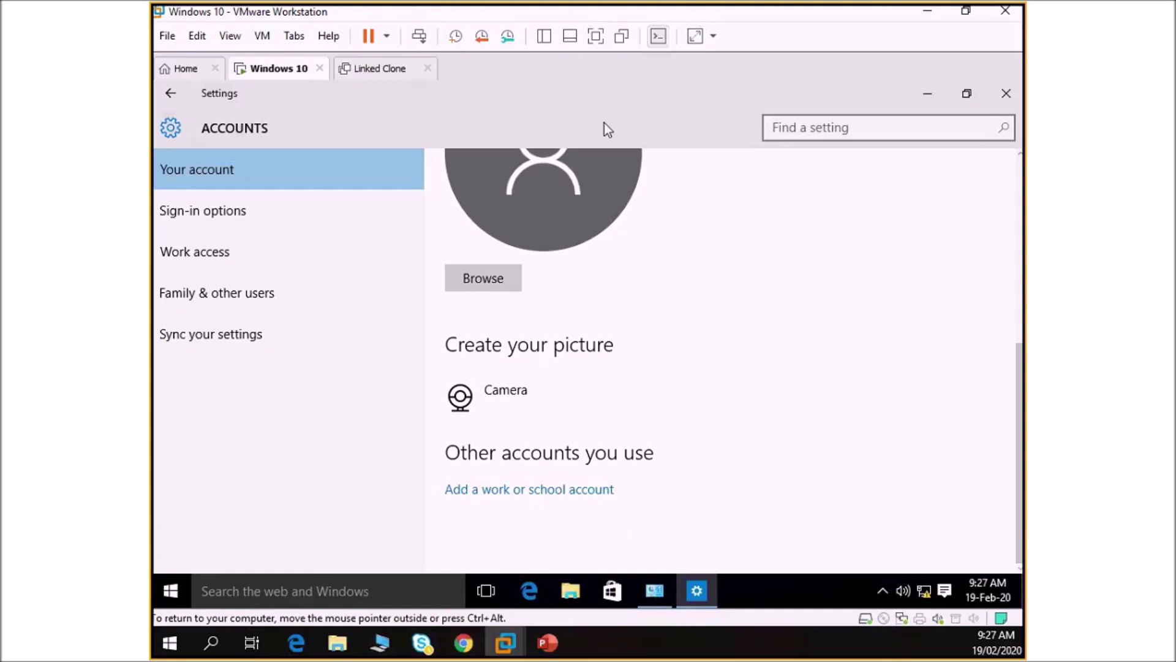
scroll(609, 333, "up", 3)
scroll(463, 196, "up", 1)
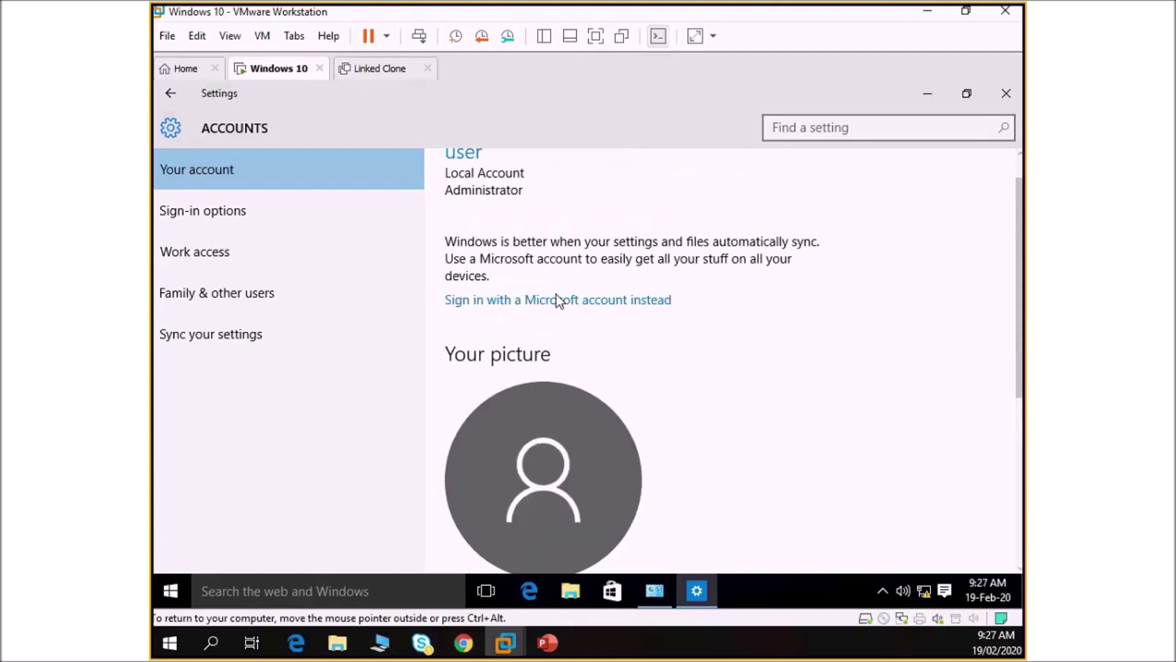
scroll(535, 267, "down", 4)
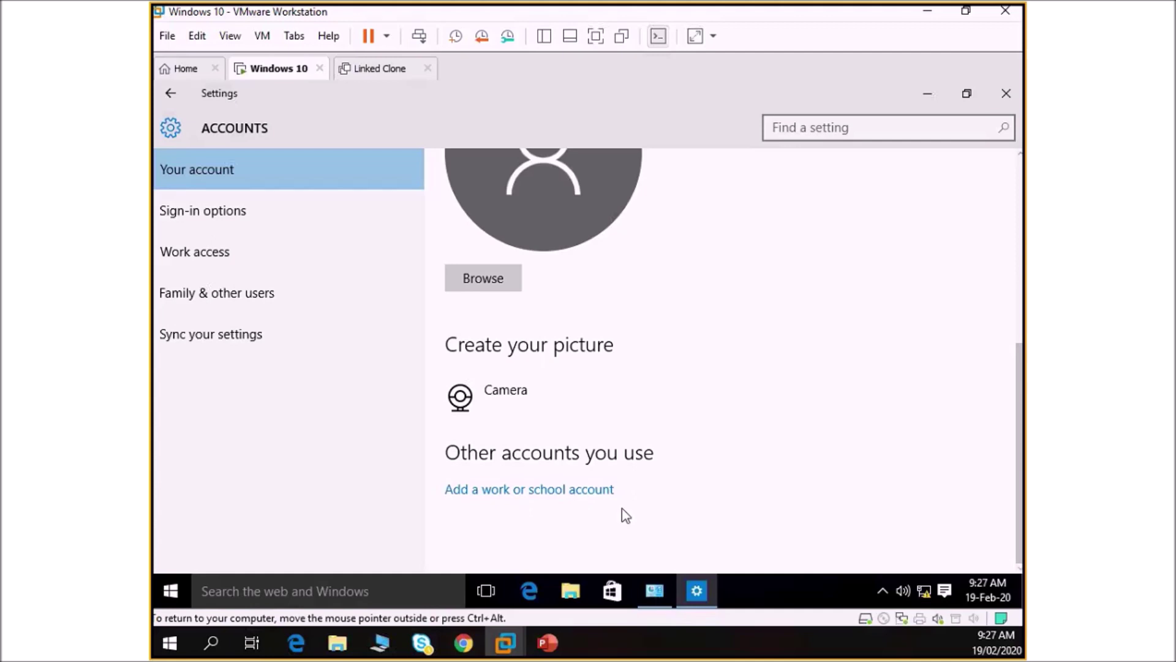
scroll(664, 528, "up", 1)
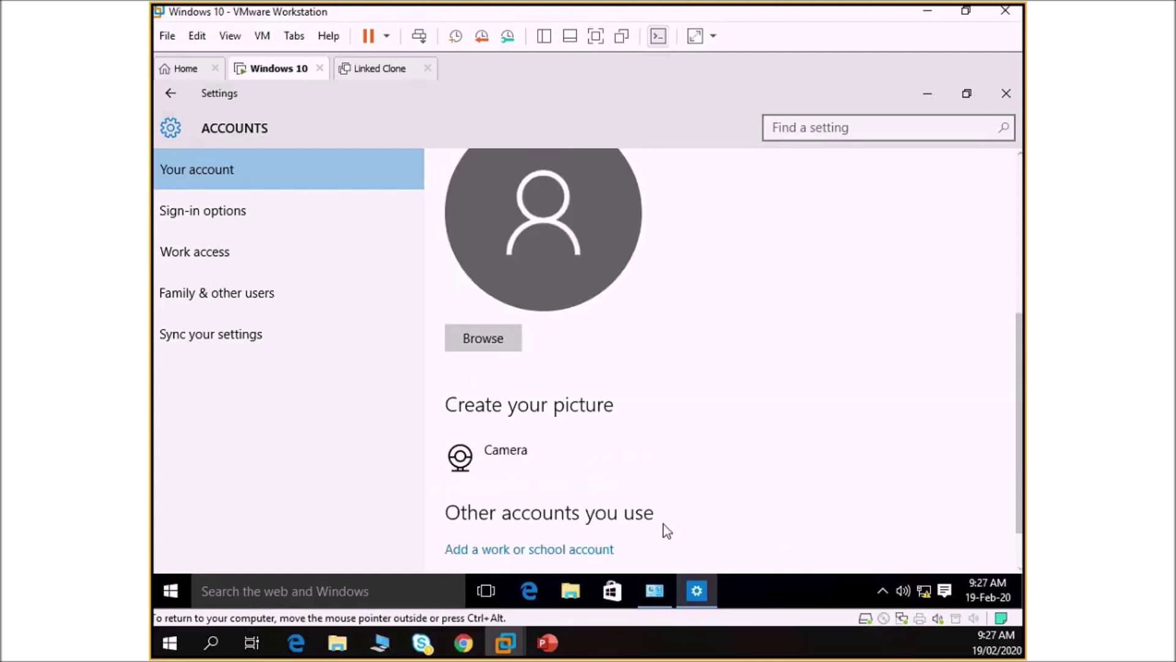
left_click(301, 300)
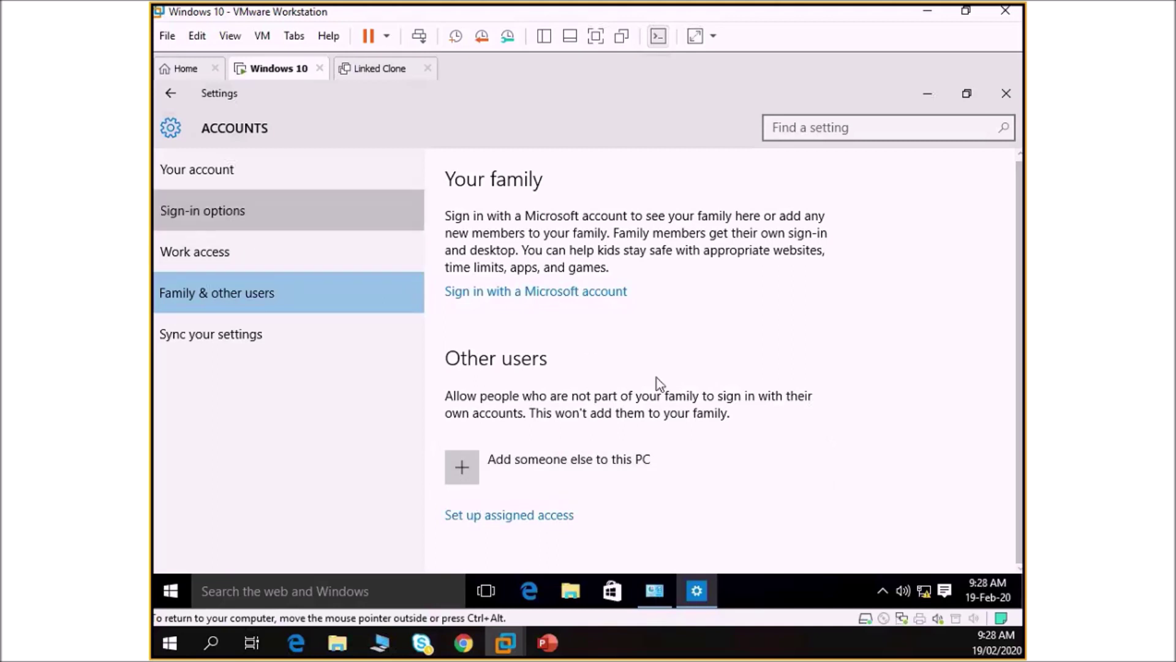
Review the Password, PIN and Picture password sign-in options, then go back to Settings home
left_click(243, 212)
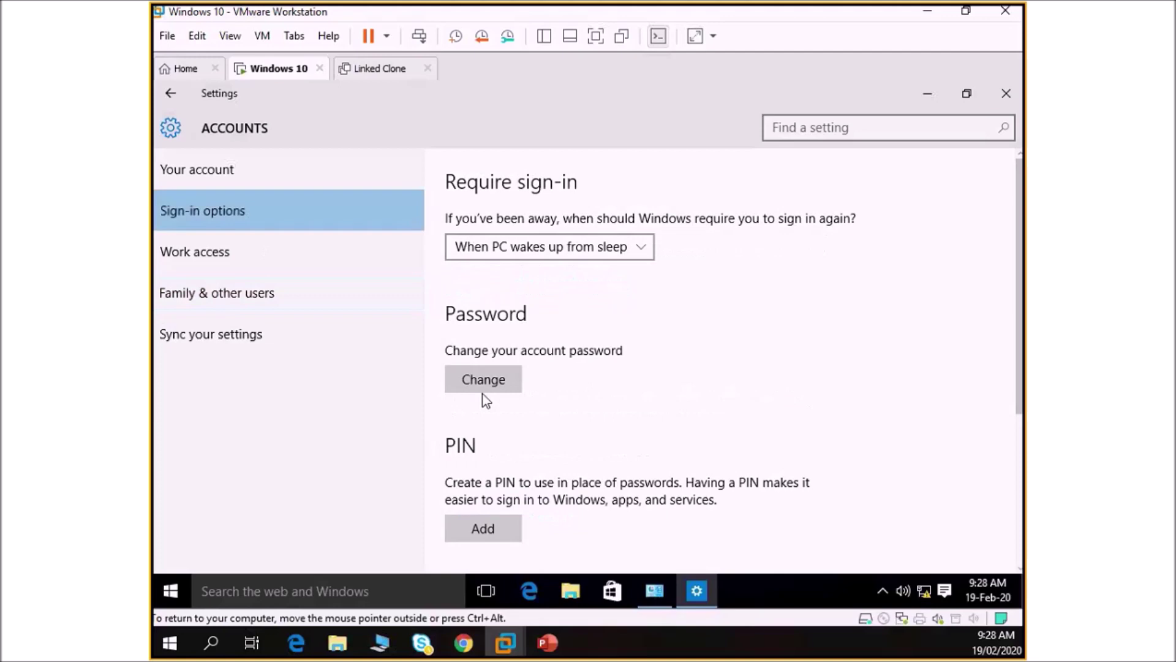
scroll(482, 395, "down", 2)
scroll(483, 394, "up", 2)
scroll(642, 258, "down", 4)
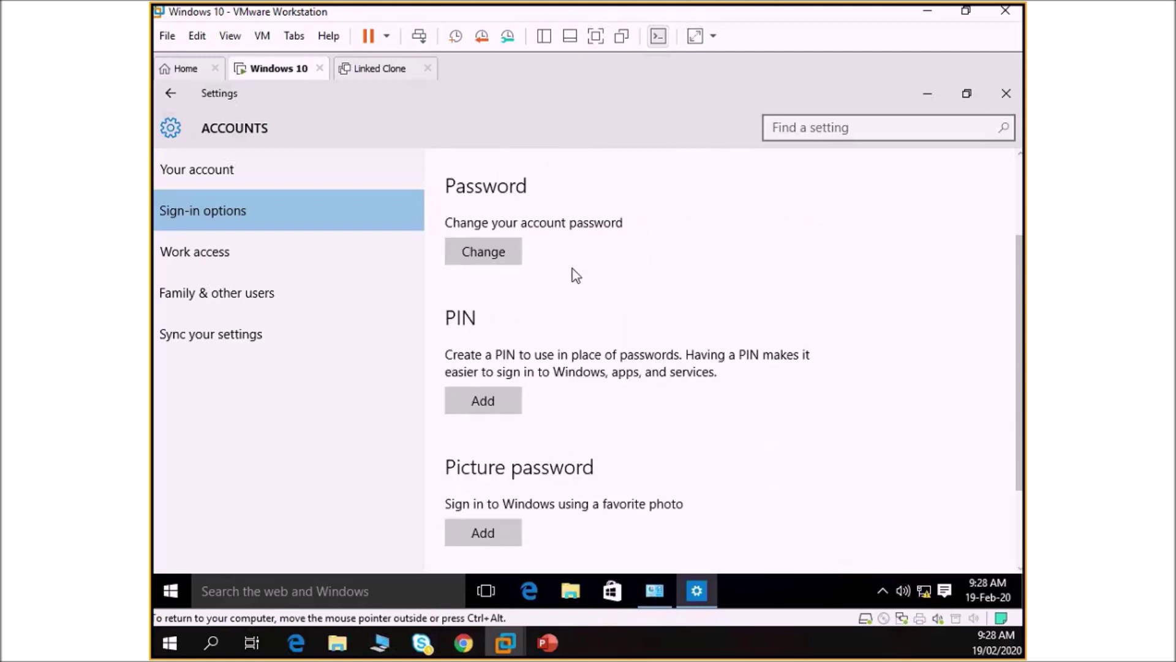
scroll(575, 275, "down", 4)
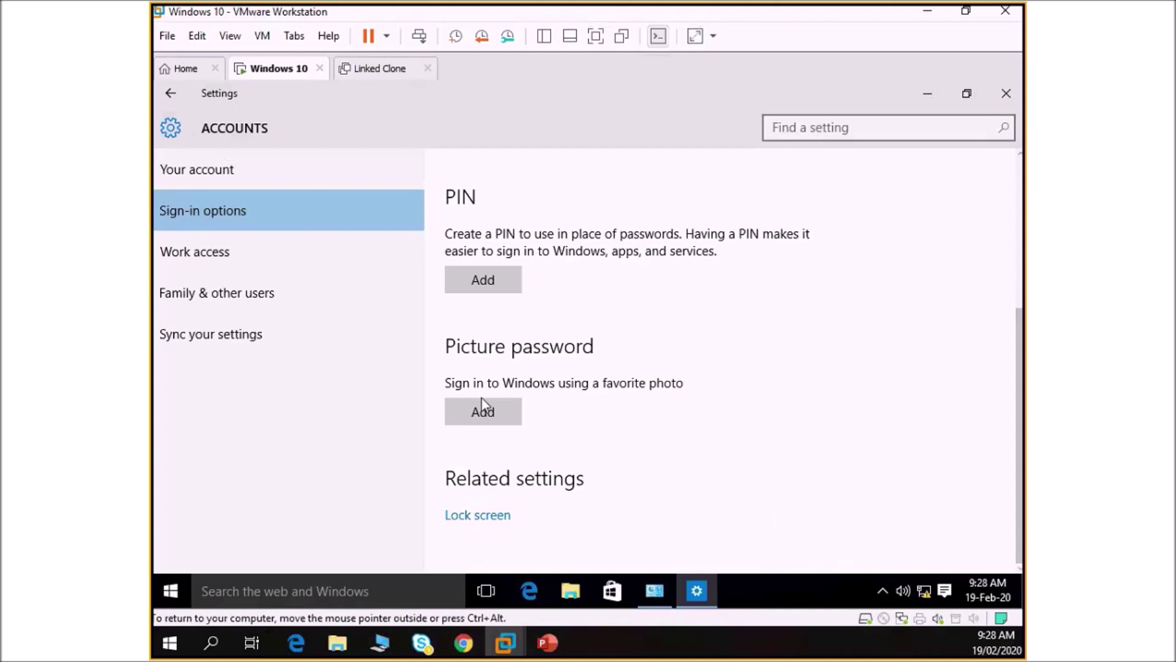
left_click(172, 93)
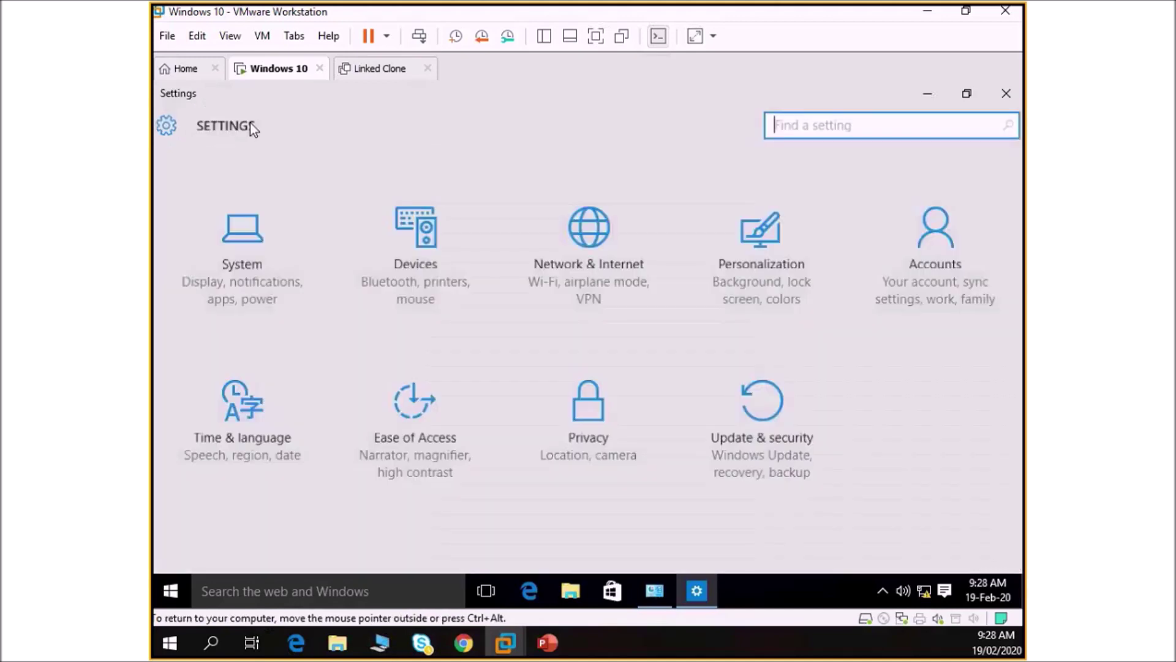
Open Time & language's Date & time page and keep the time zone at (UTC+09:30) Adelaide
left_click(208, 409)
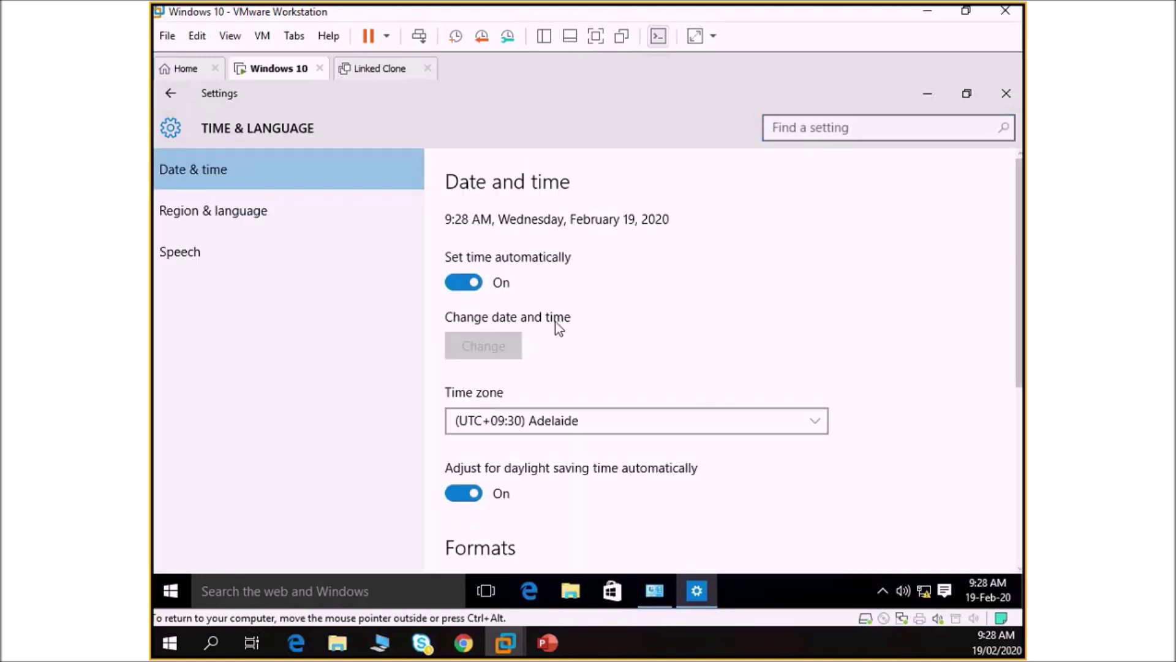
scroll(564, 348, "down", 1)
scroll(564, 348, "up", 1)
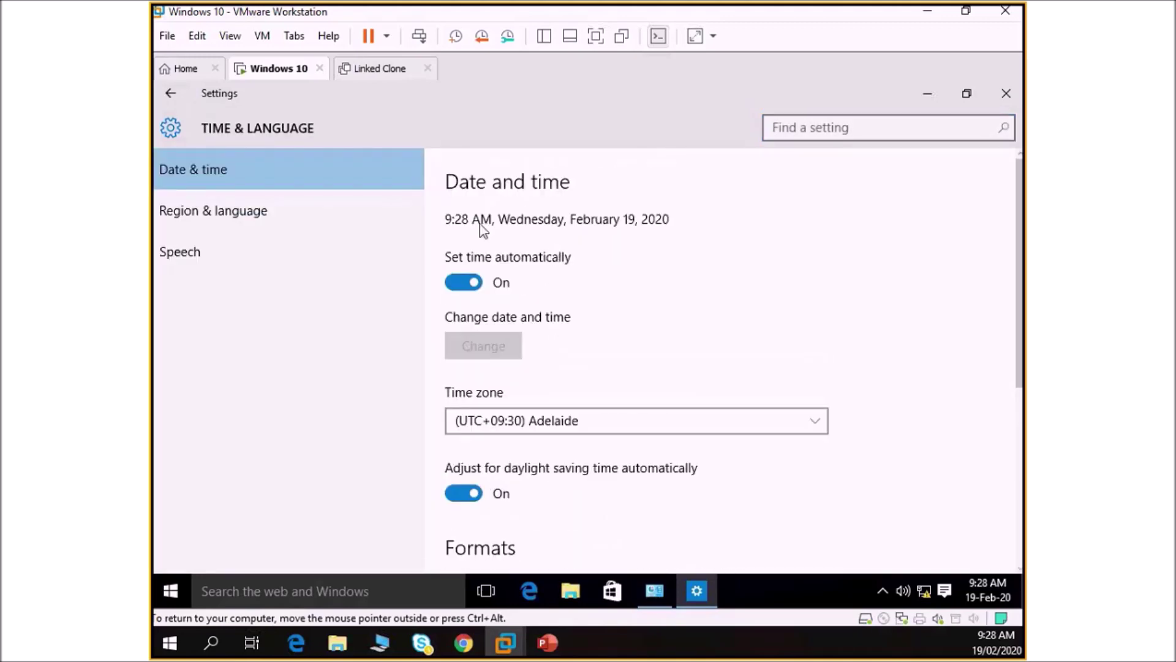
left_click(679, 436)
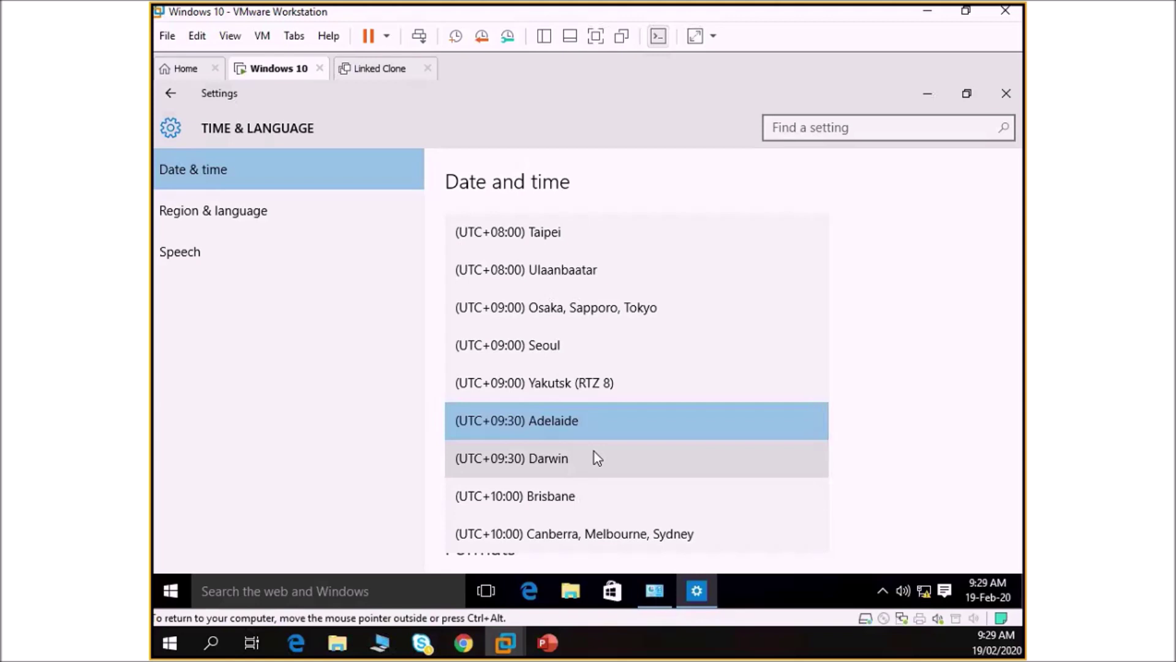
left_click(577, 418)
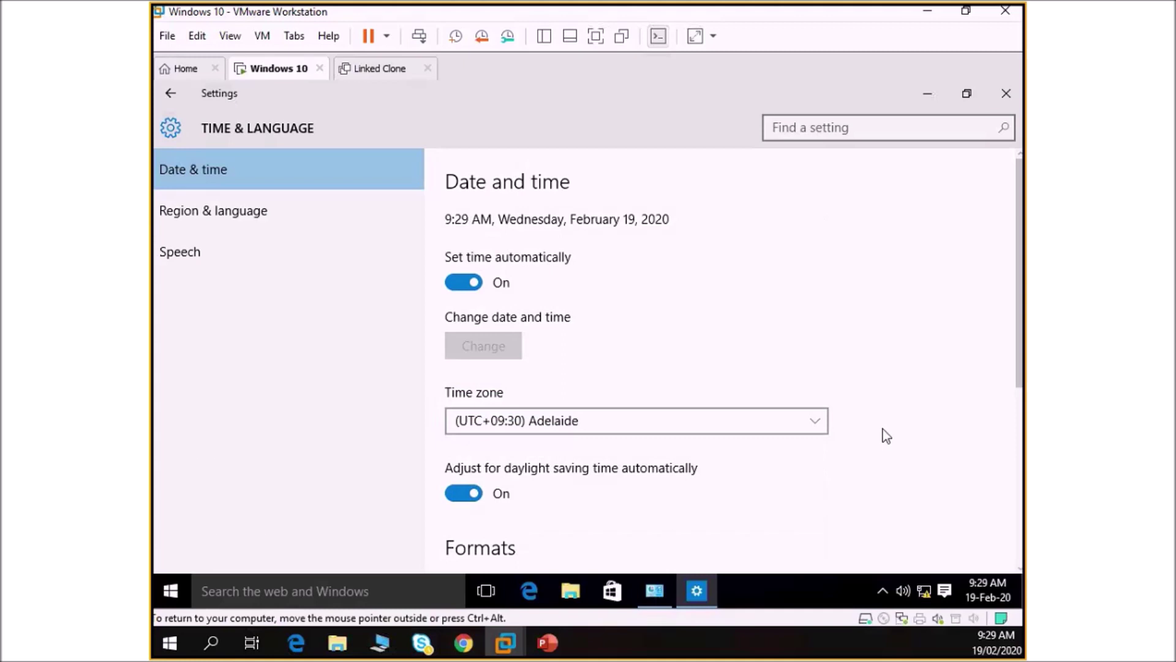
scroll(883, 428, "down", 5)
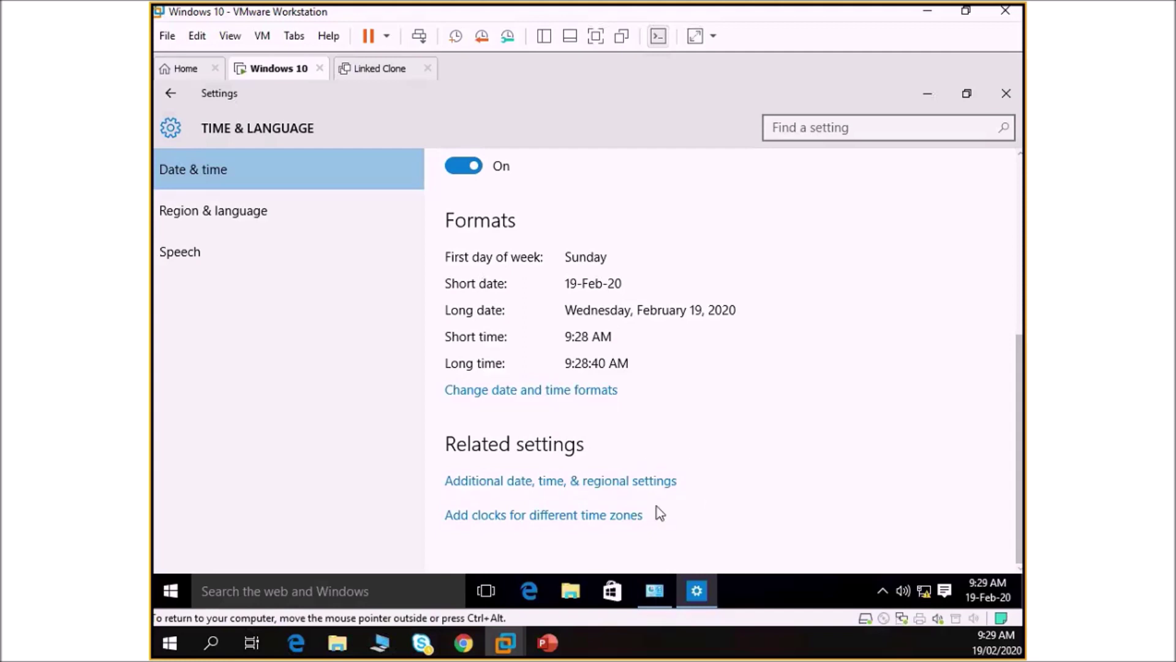
scroll(670, 516, "up", 2)
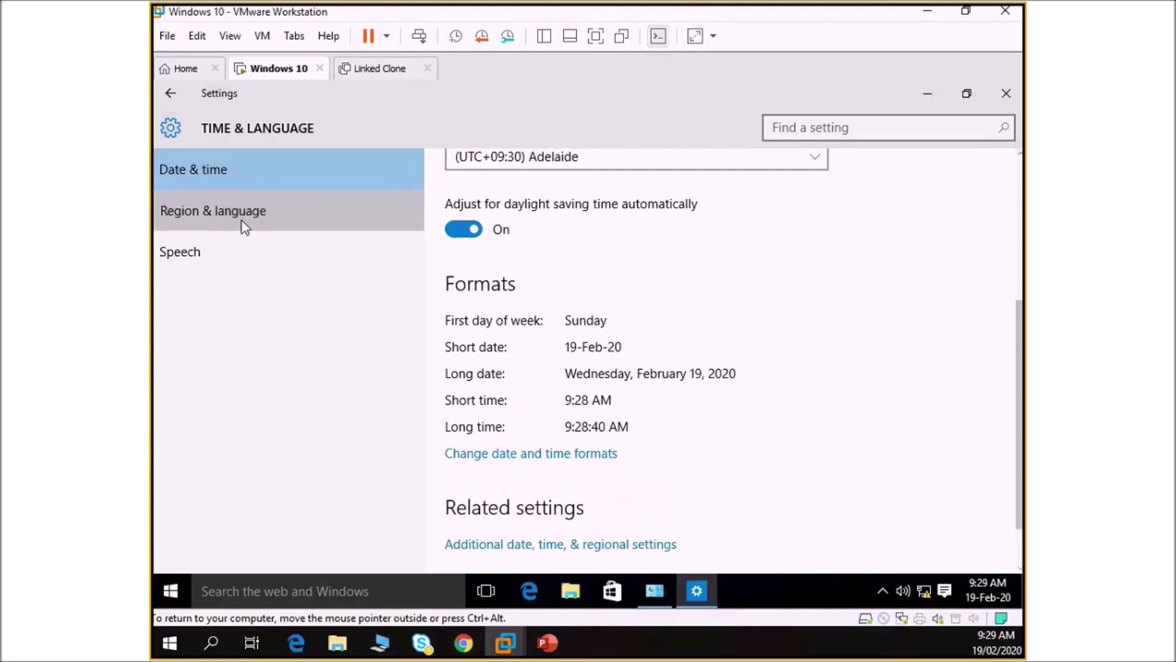
In Region & language, add English (Australia) under English, alongside English (United States)
left_click(241, 221)
scroll(541, 366, "down", 2)
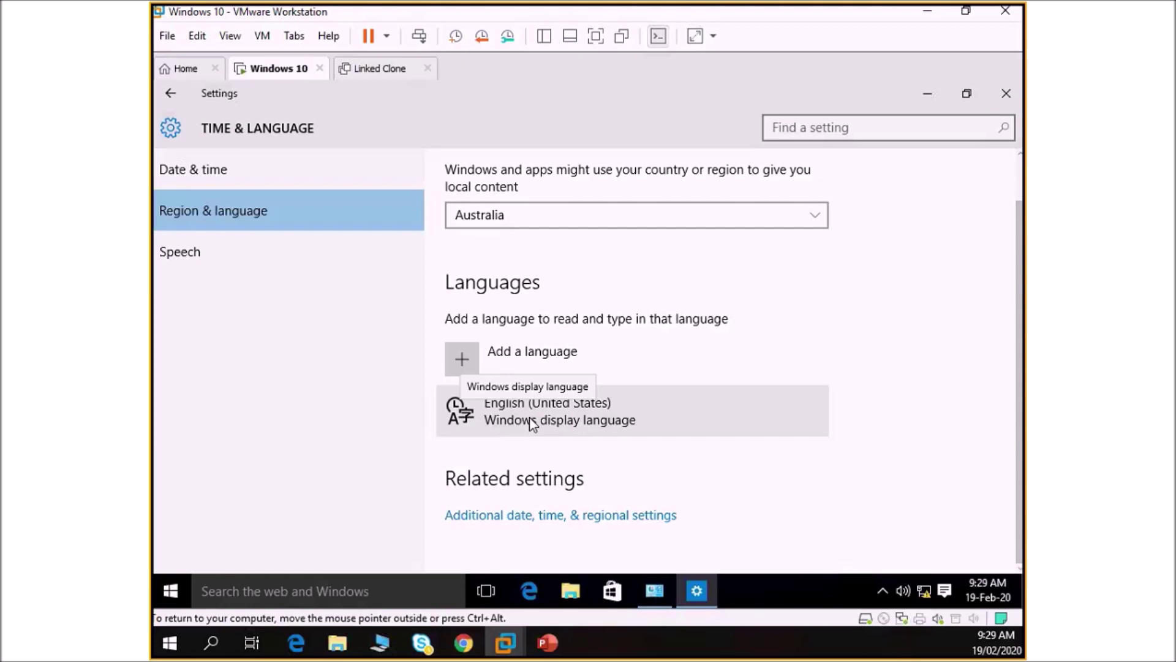
left_click(468, 347)
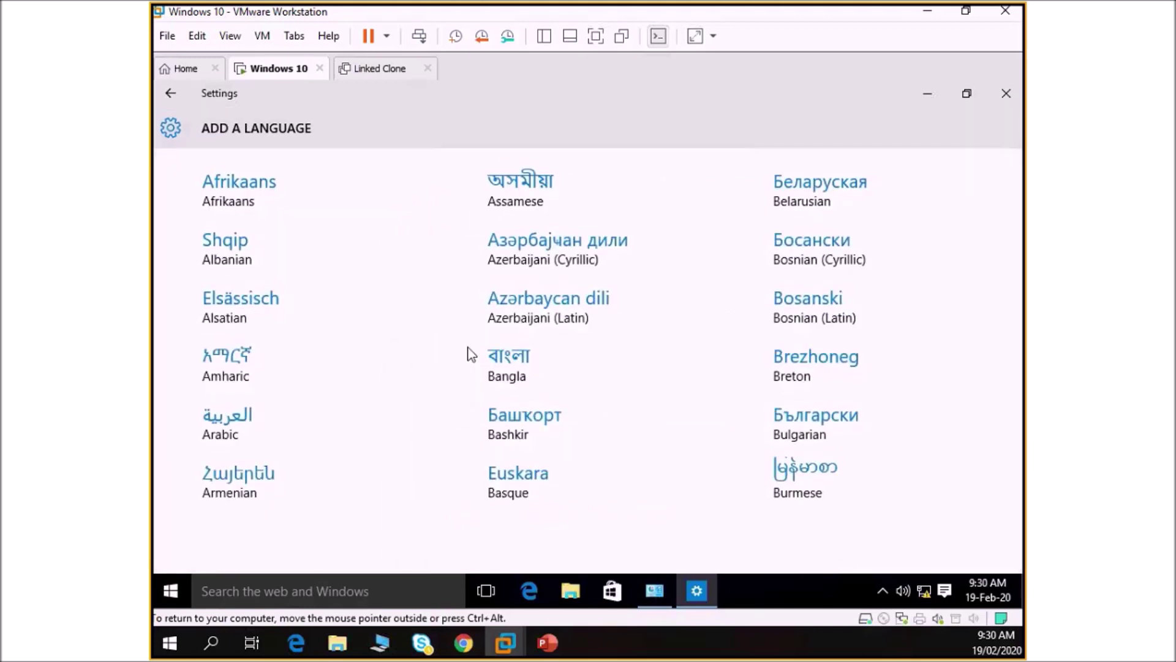
scroll(423, 380, "right", 3)
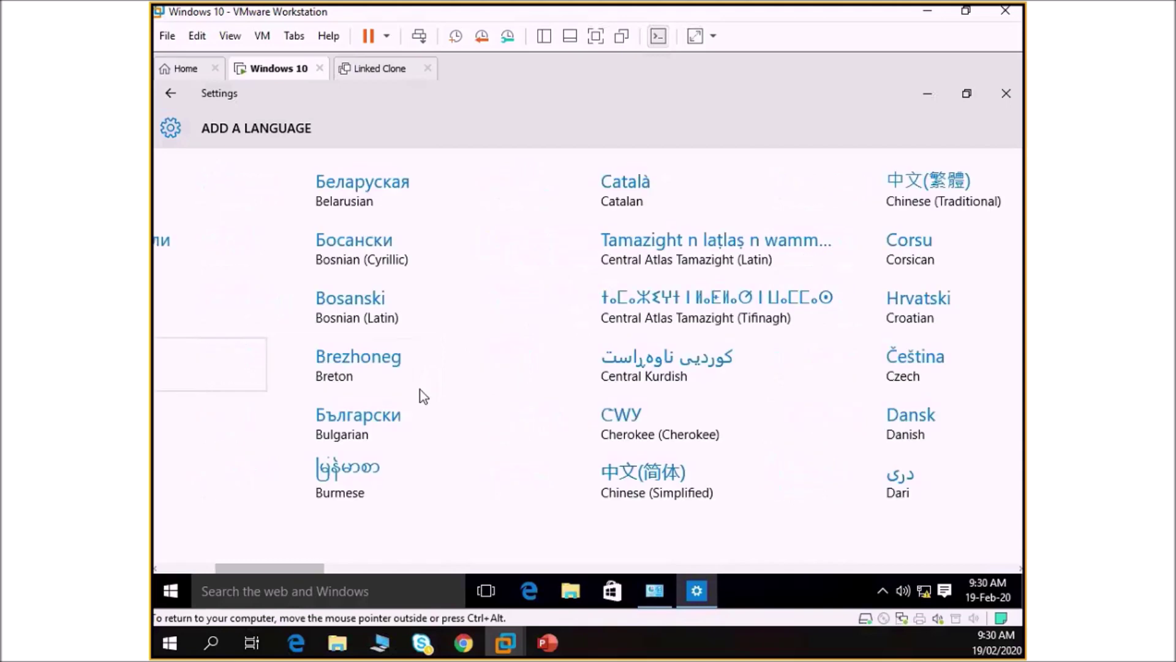
scroll(420, 388, "right", 2)
scroll(421, 389, "right", 5)
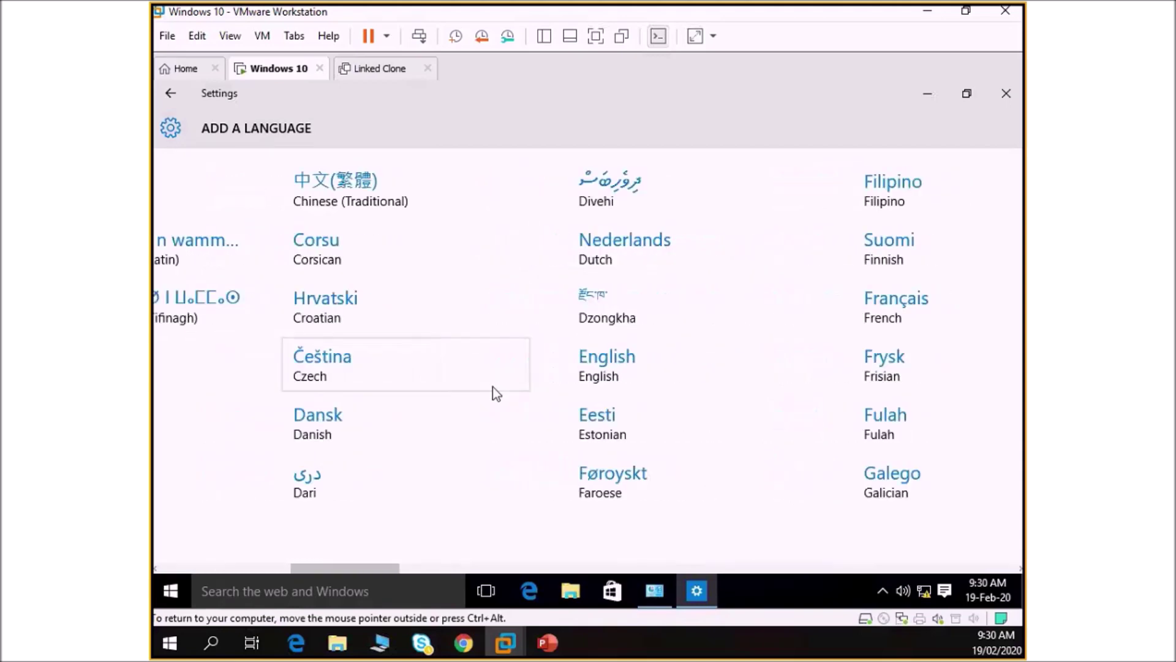
left_click(614, 366)
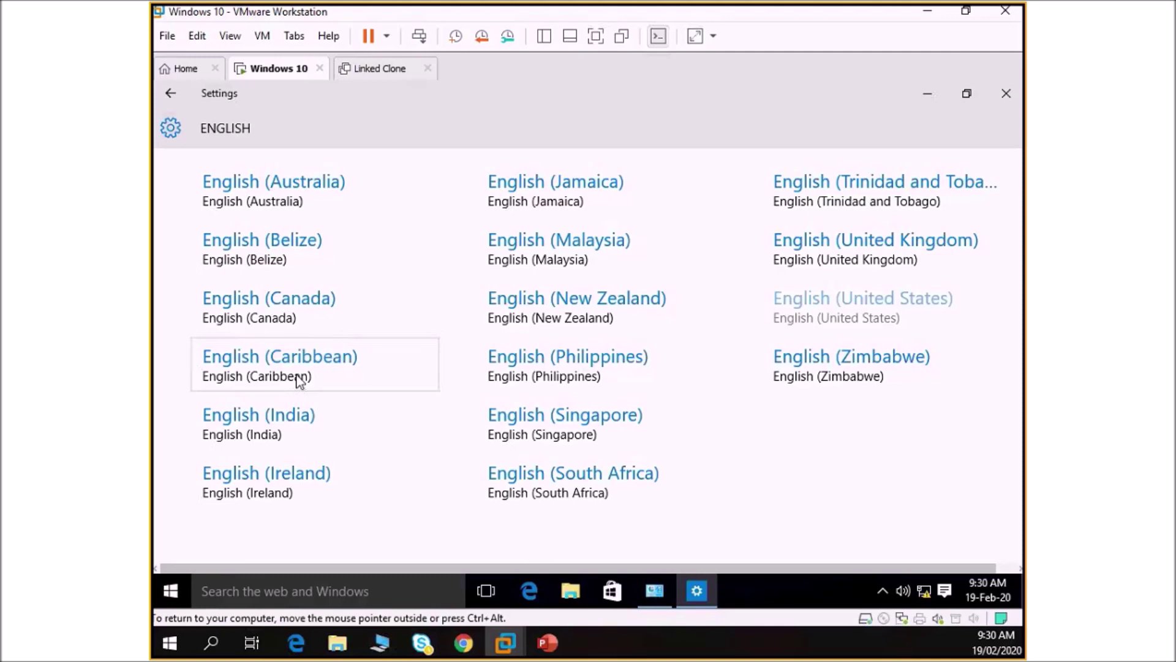
left_click(310, 196)
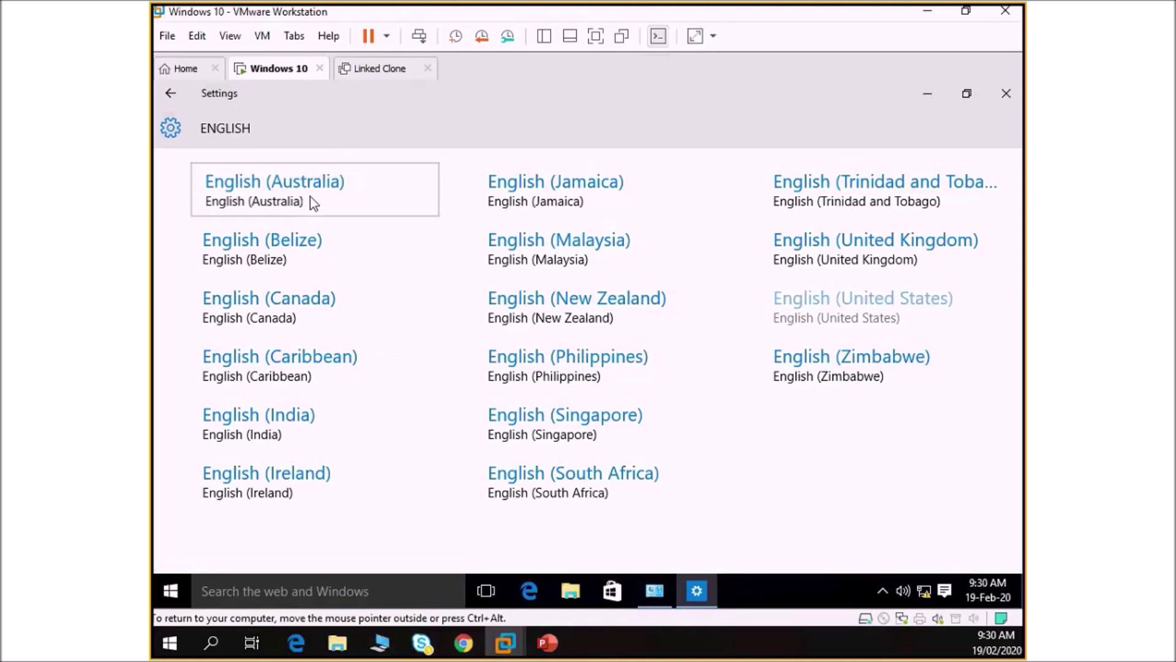
left_click(598, 410)
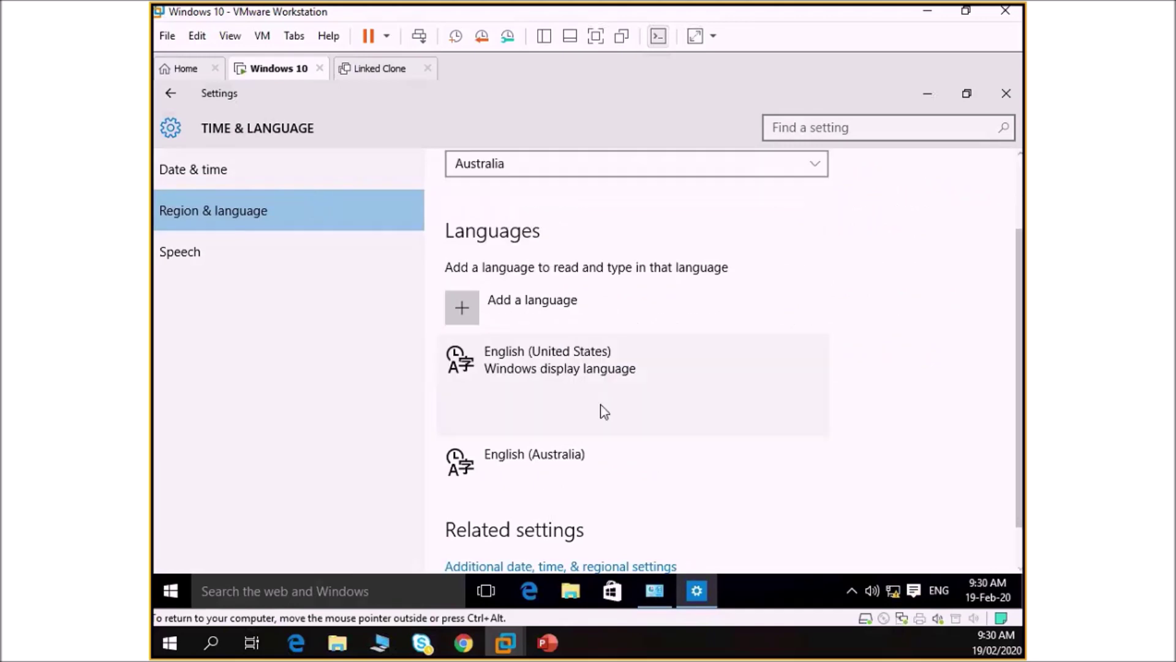
After checking the English (United States) options, set English (Australia) as the default language
left_click(725, 419)
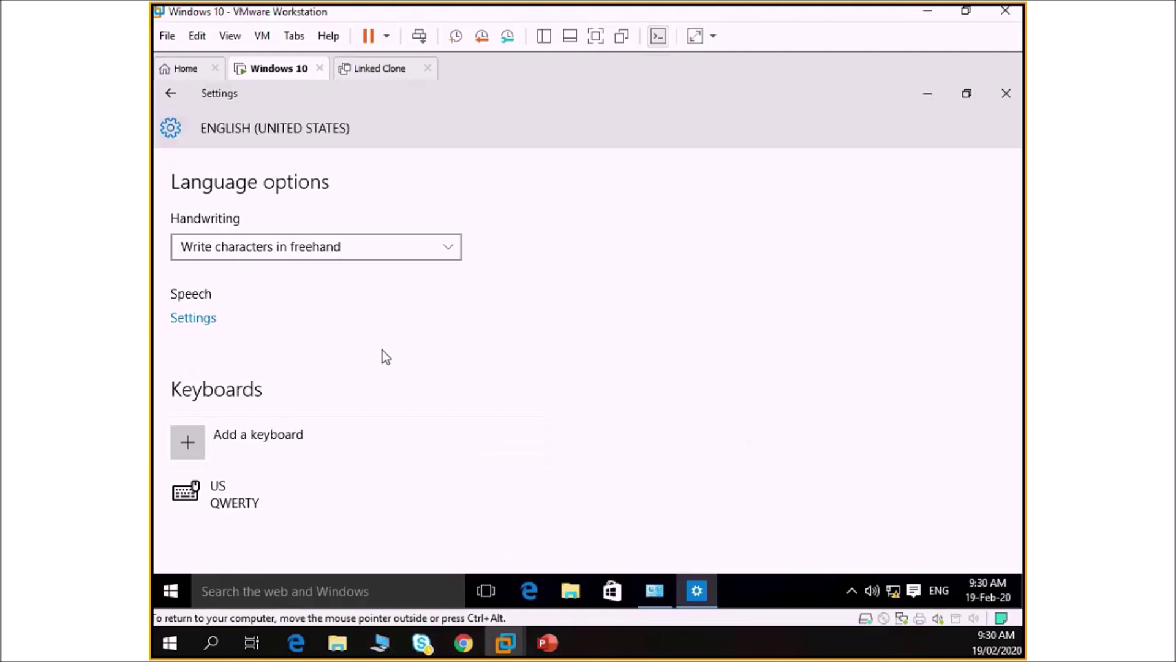
left_click(171, 98)
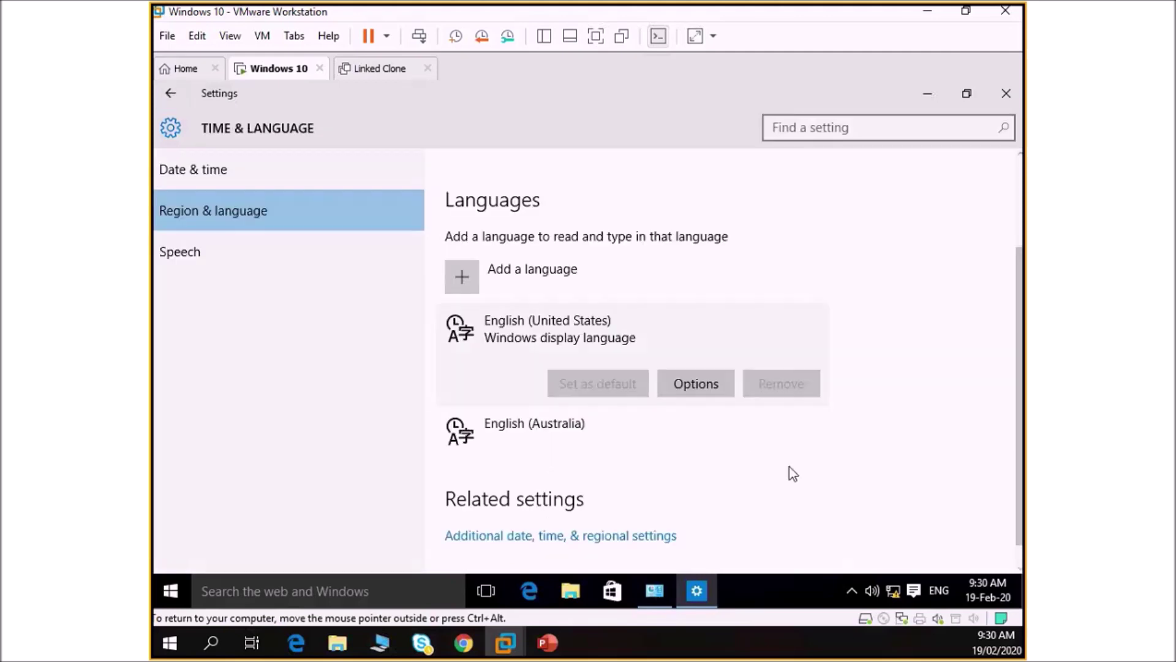
left_click(565, 429)
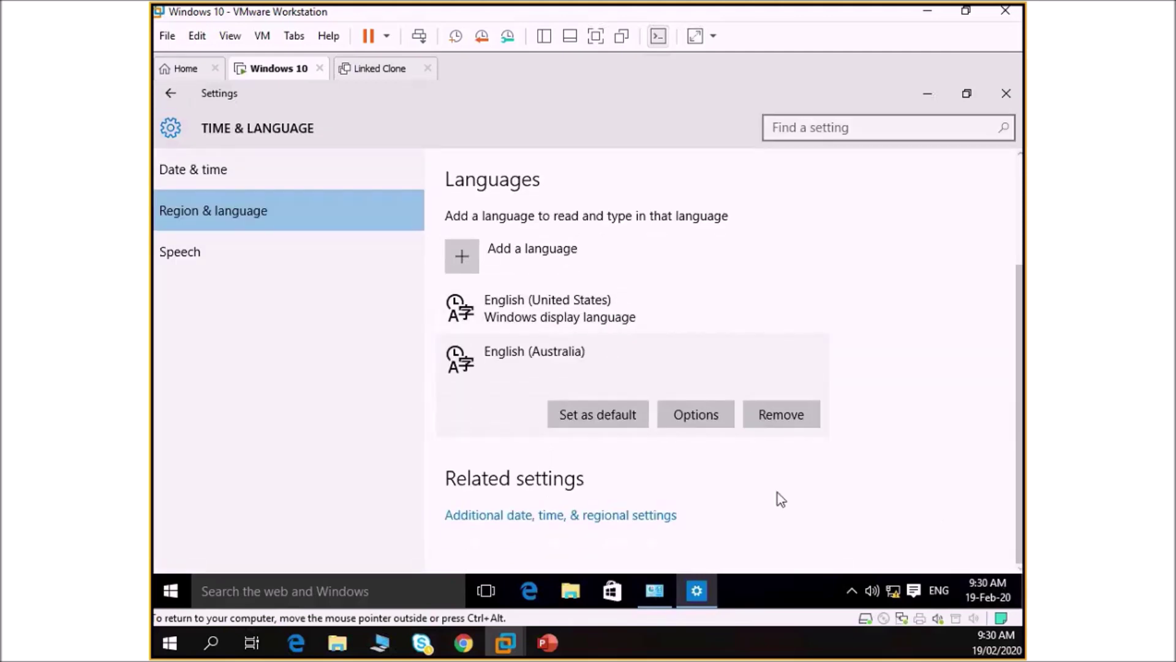
left_click(612, 412)
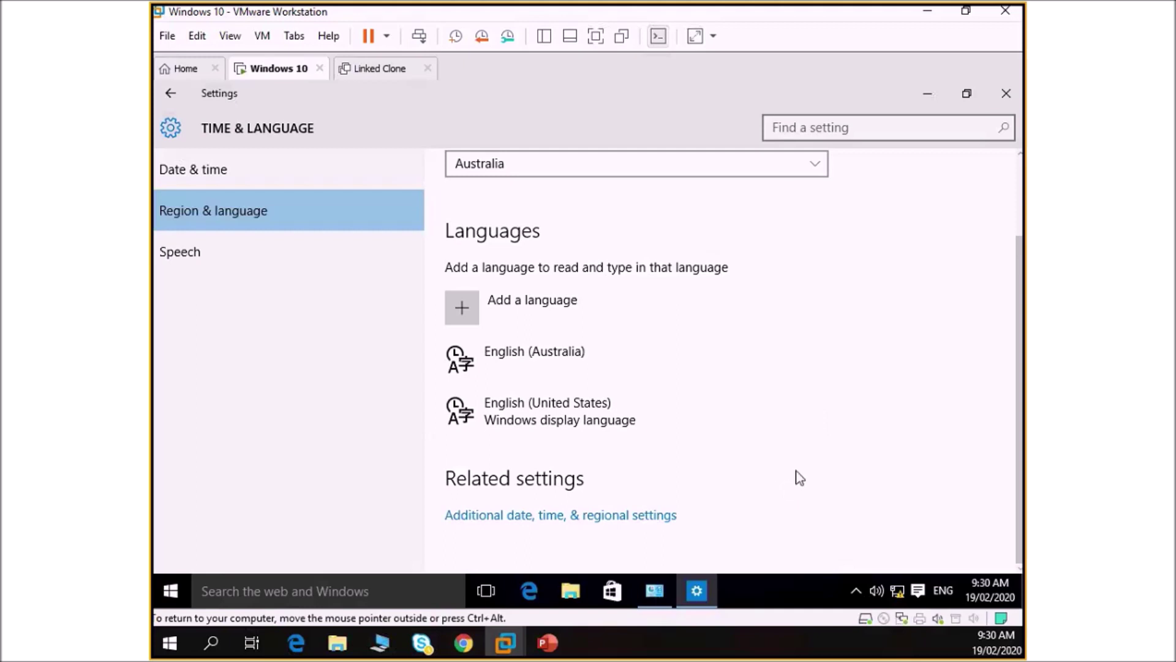
left_click(171, 93)
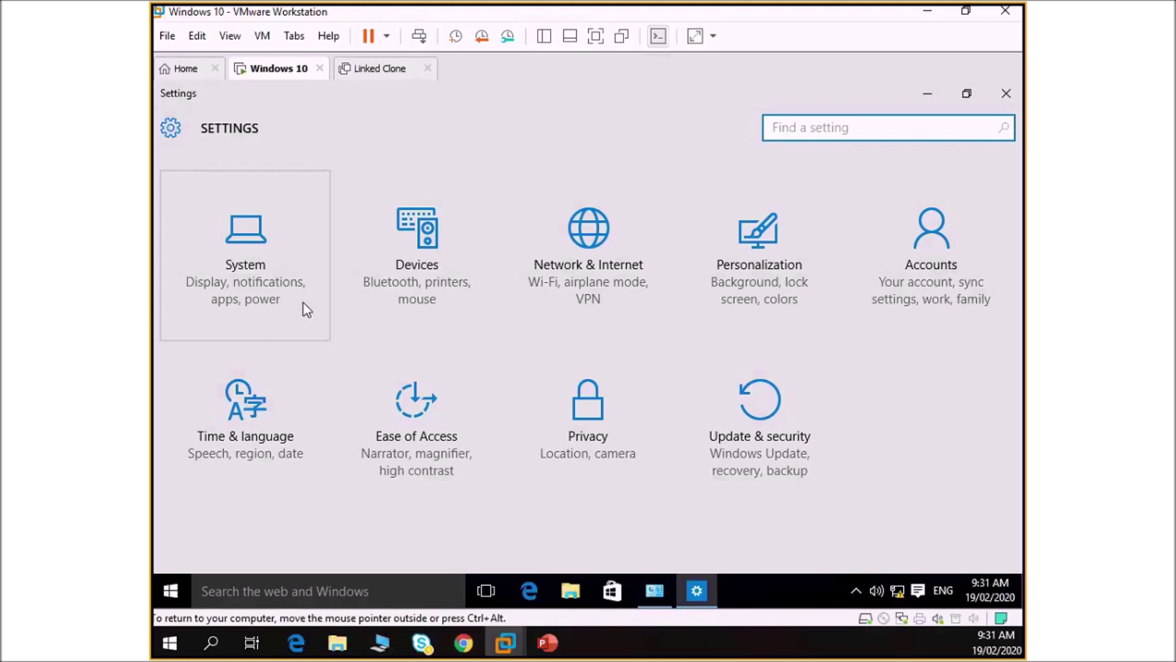
In Devices, look over the connected devices list, then go to Mouse & touchpad
left_click(446, 267)
scroll(582, 393, "down", 1)
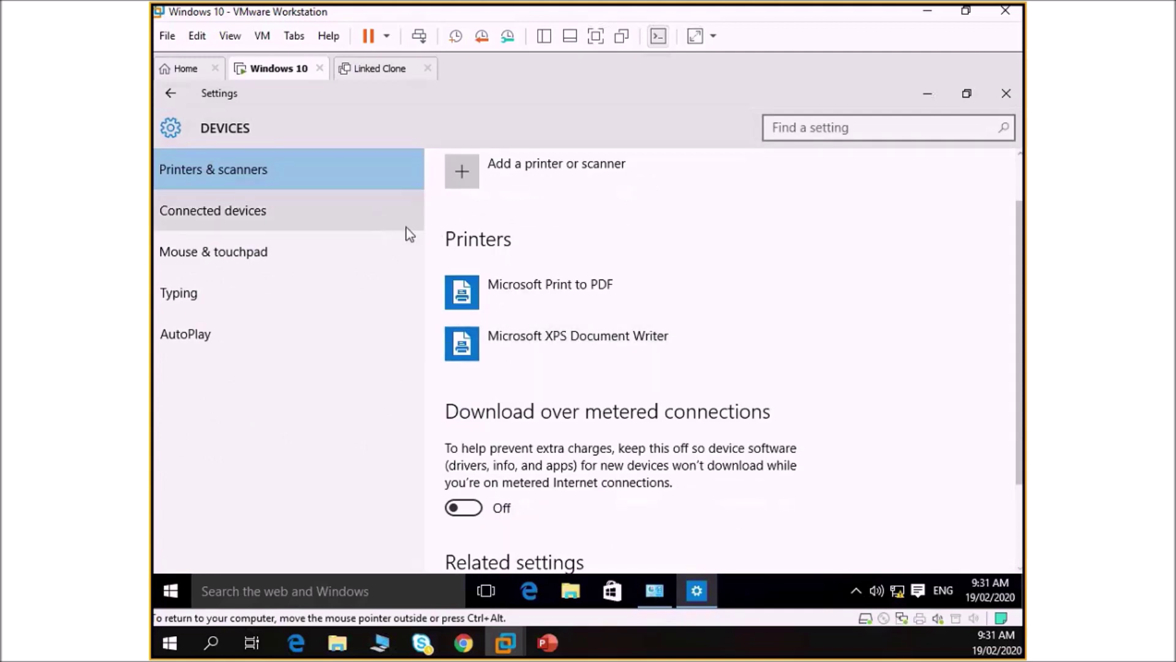
scroll(432, 236, "up", 1)
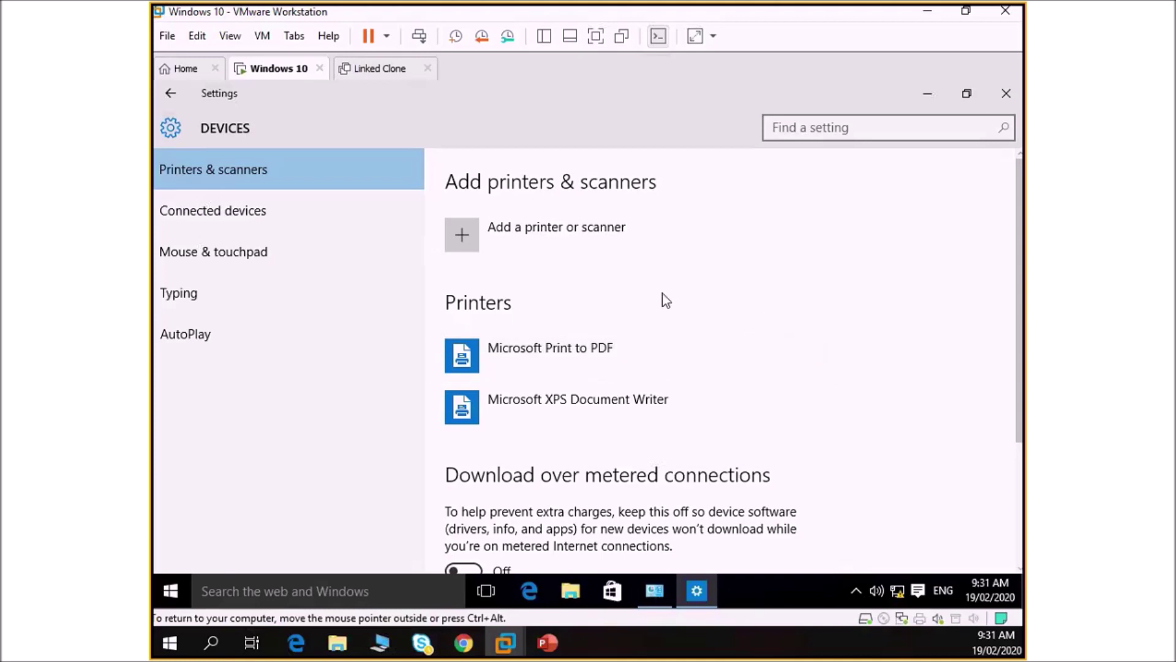
left_click(270, 209)
scroll(766, 385, "down", 4)
scroll(766, 385, "up", 2)
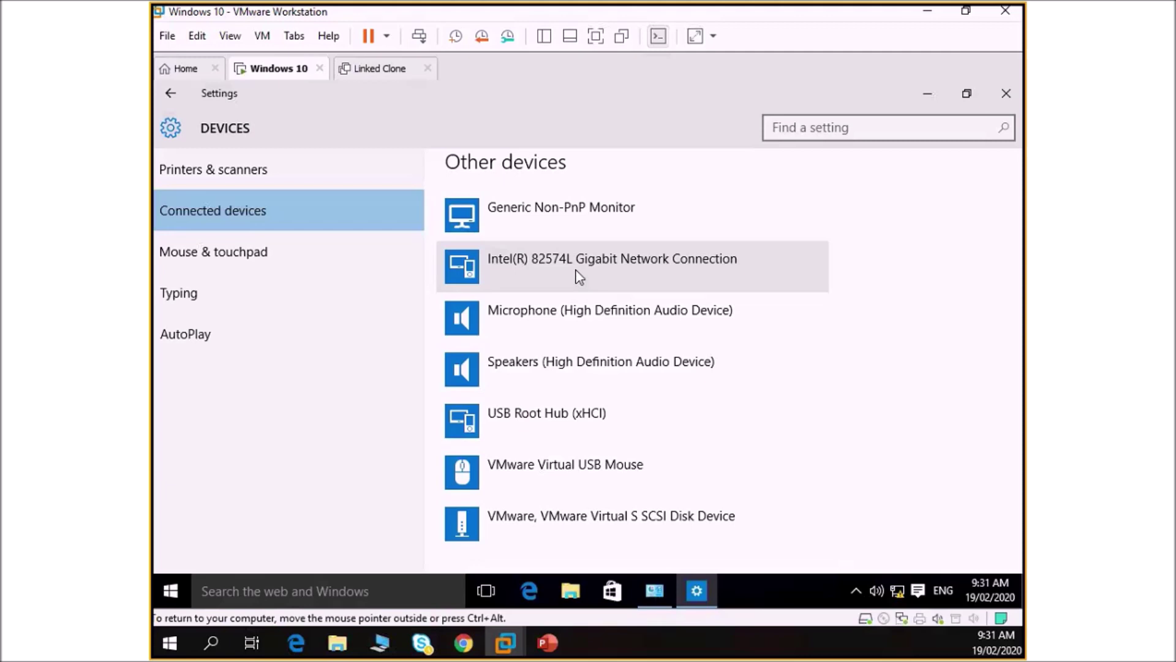
left_click(316, 261)
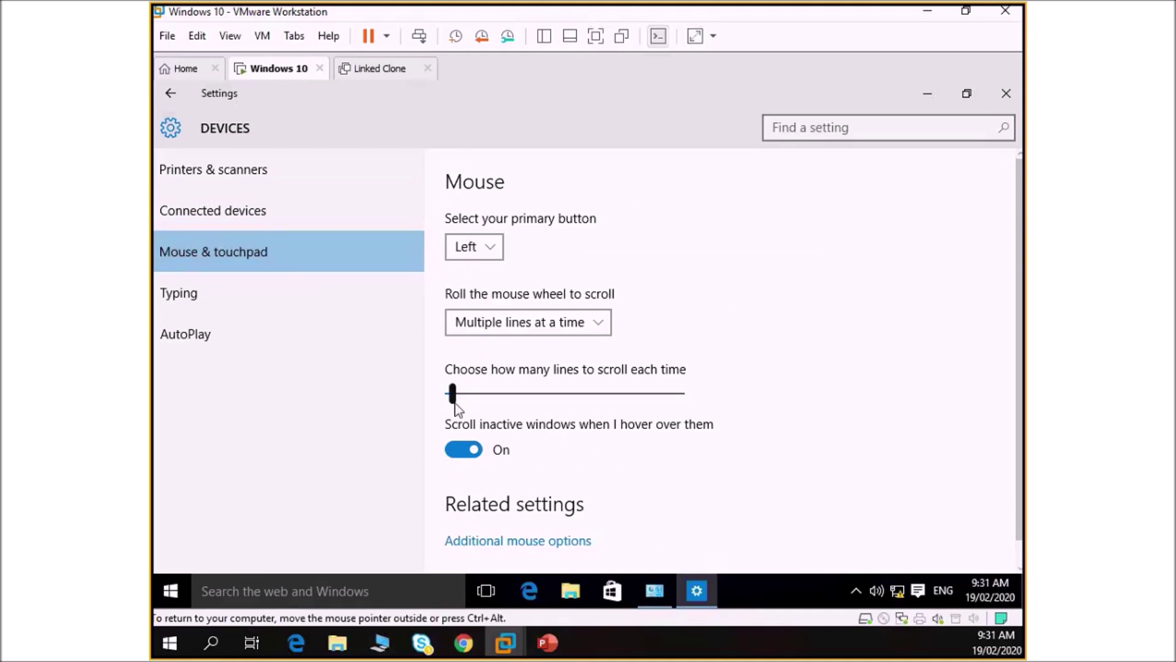
Set the lines-to-scroll slider back to its minimum
left_click_drag(454, 400, 521, 396)
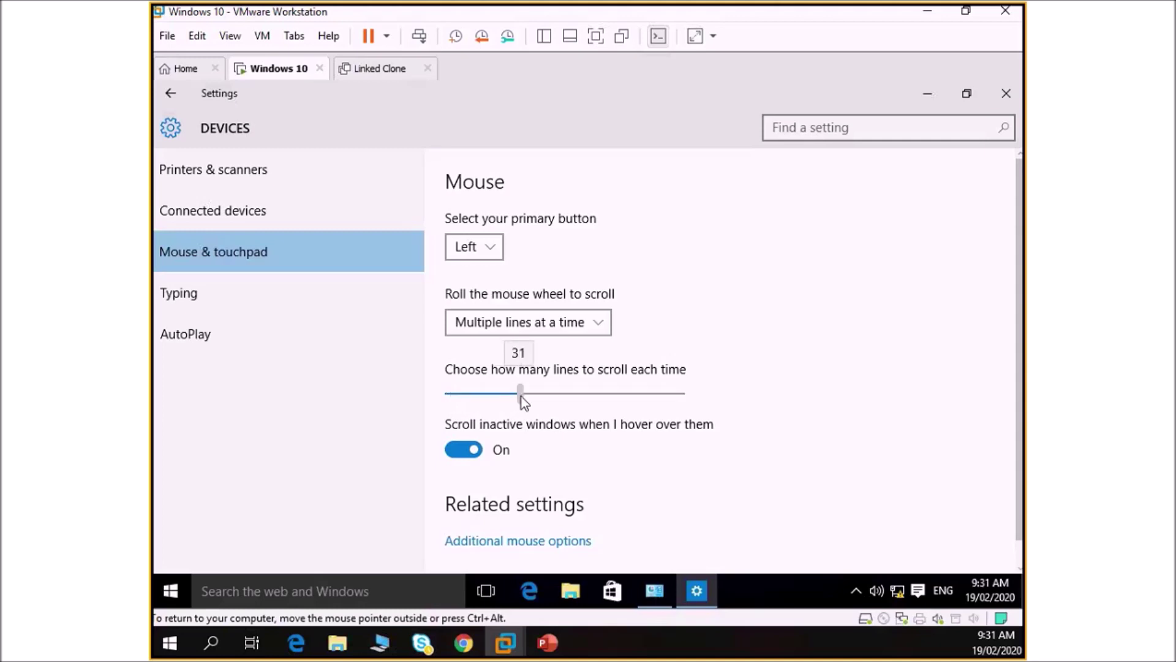
scroll(521, 396, "down", 1)
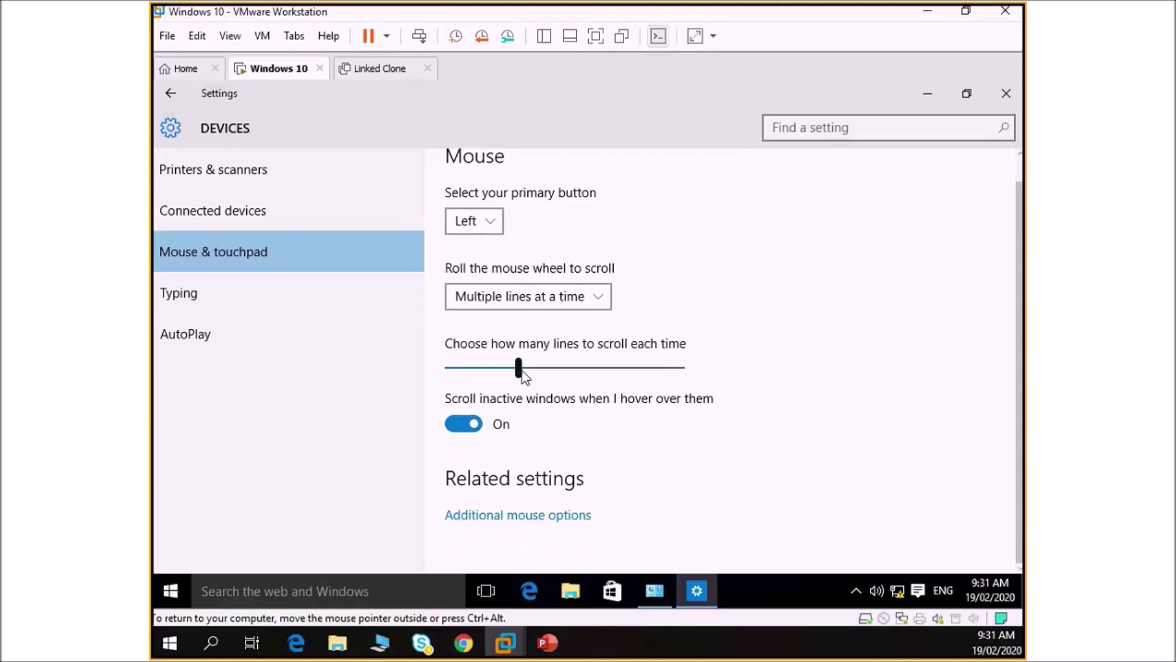
scroll(524, 375, "up", 1)
scroll(523, 375, "down", 1)
scroll(524, 375, "up", 1)
scroll(524, 375, "down", 1)
left_click(459, 367)
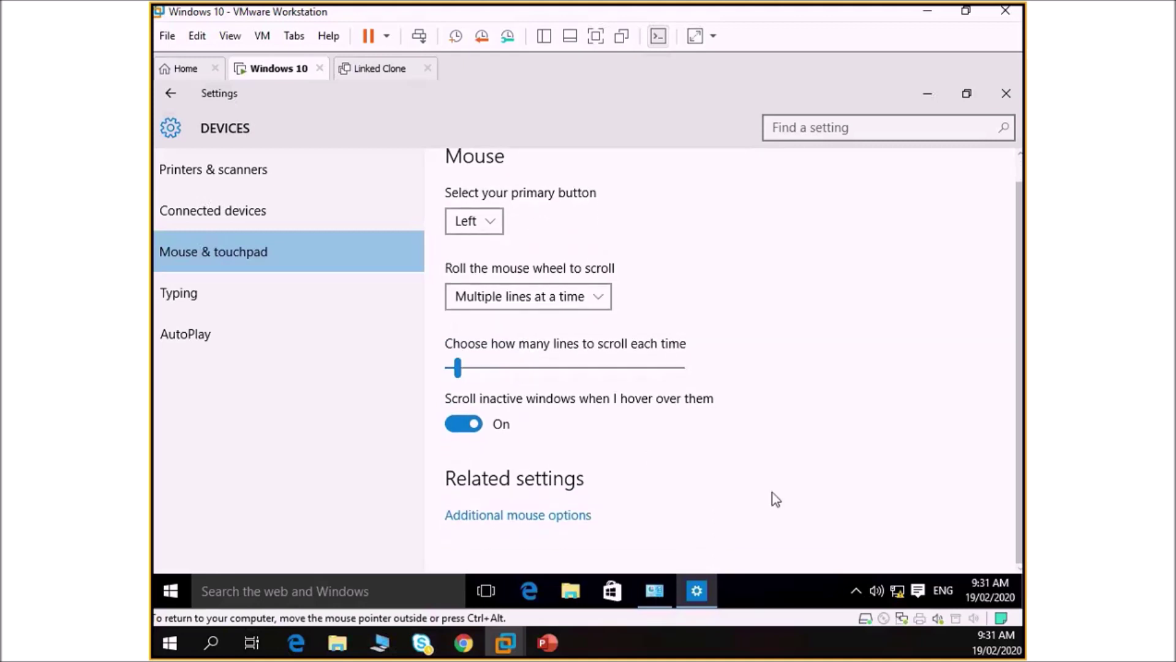
scroll(772, 489, "up", 1)
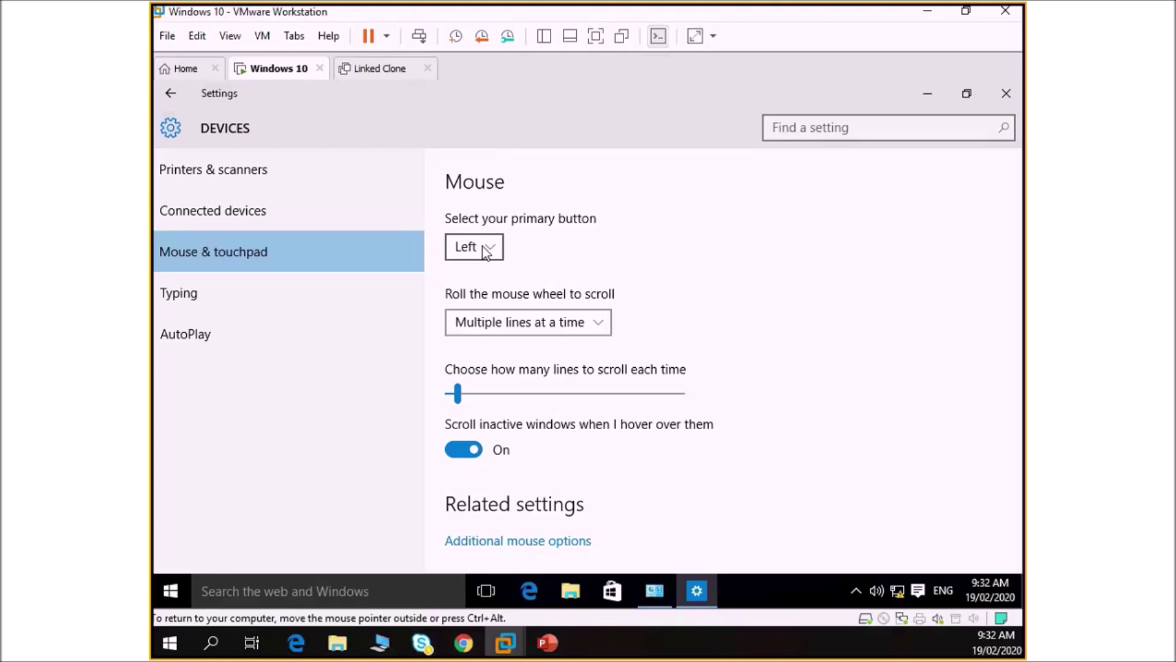
Keep Left as the primary mouse button and review the Typing spelling options
left_click(486, 250)
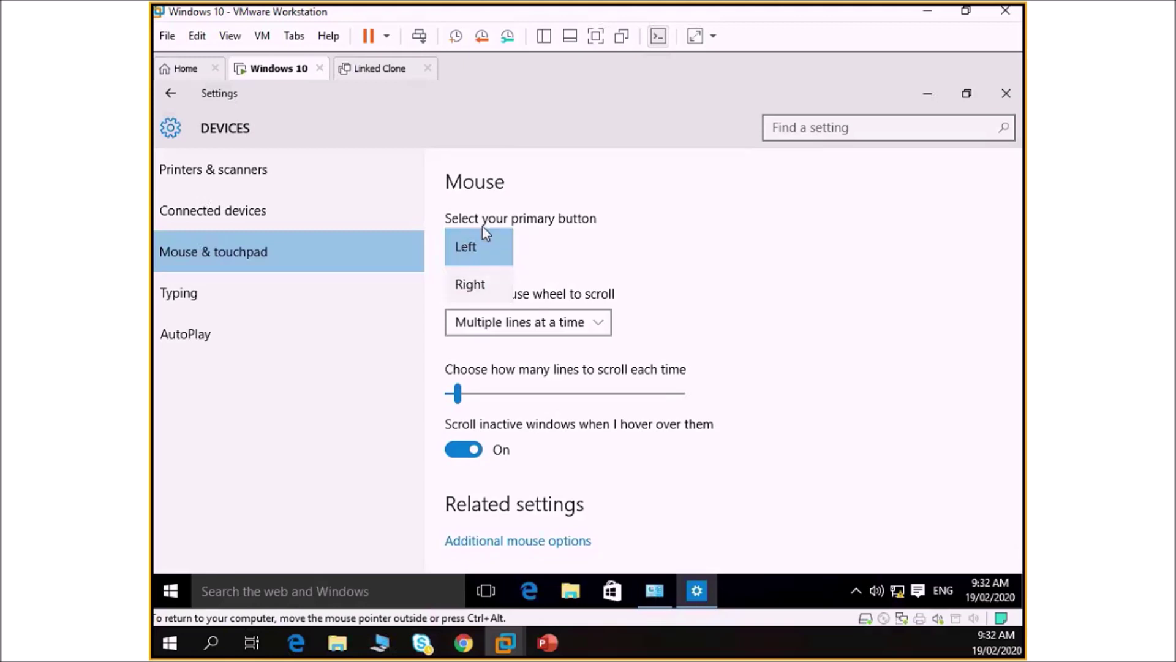
left_click(492, 248)
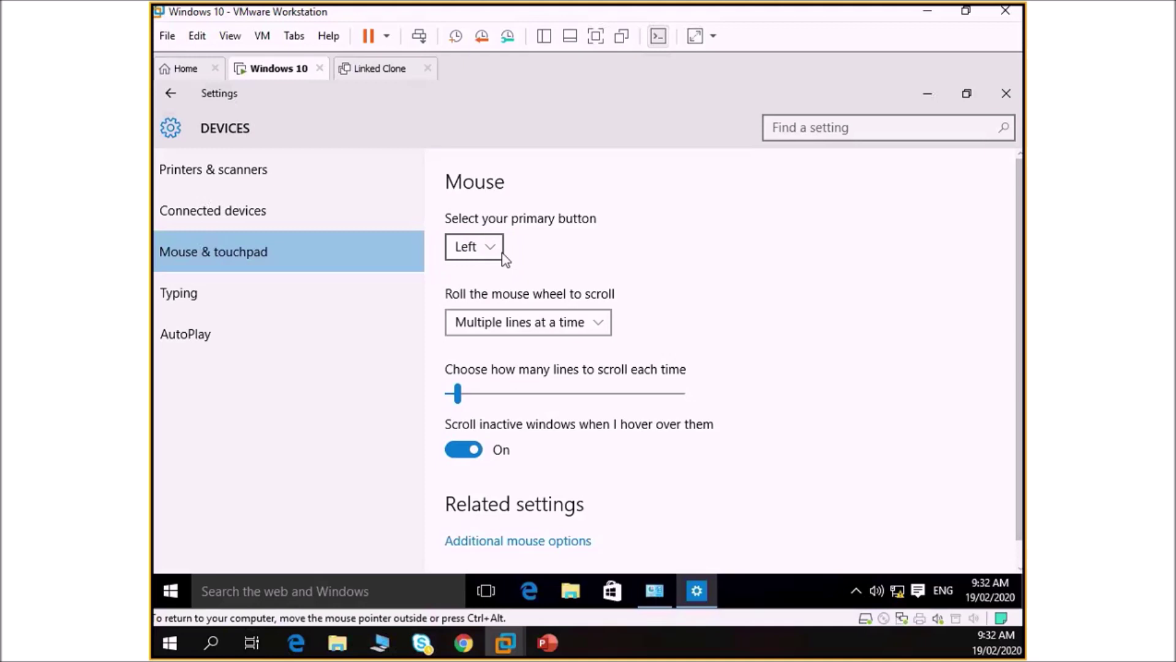
left_click(232, 297)
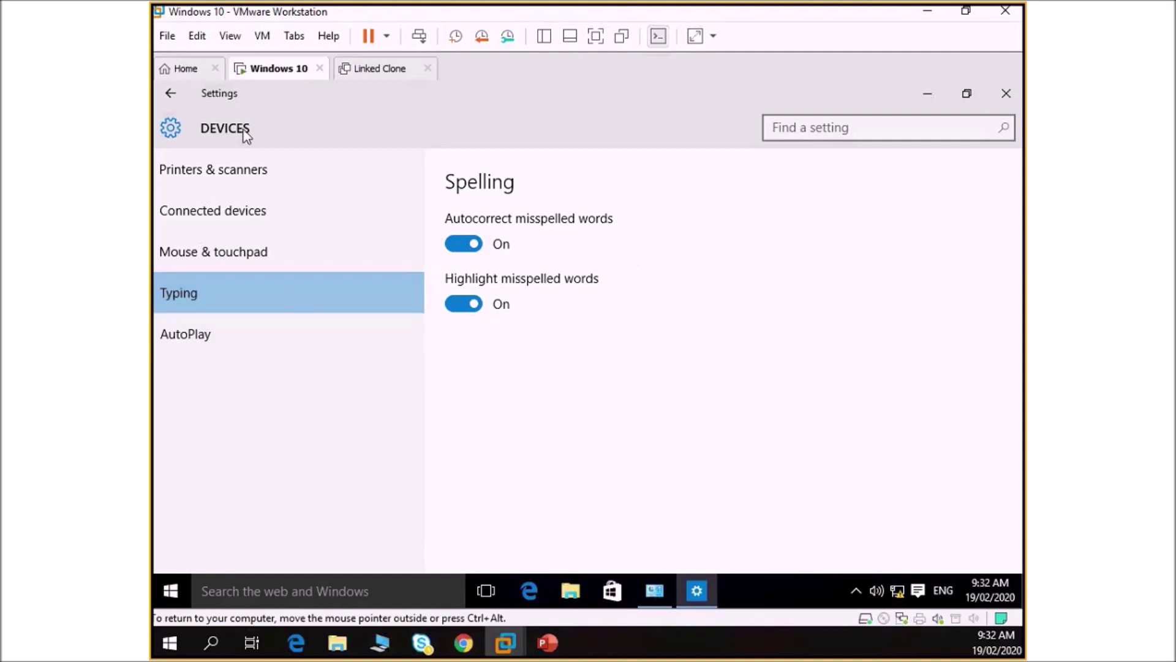
left_click(171, 94)
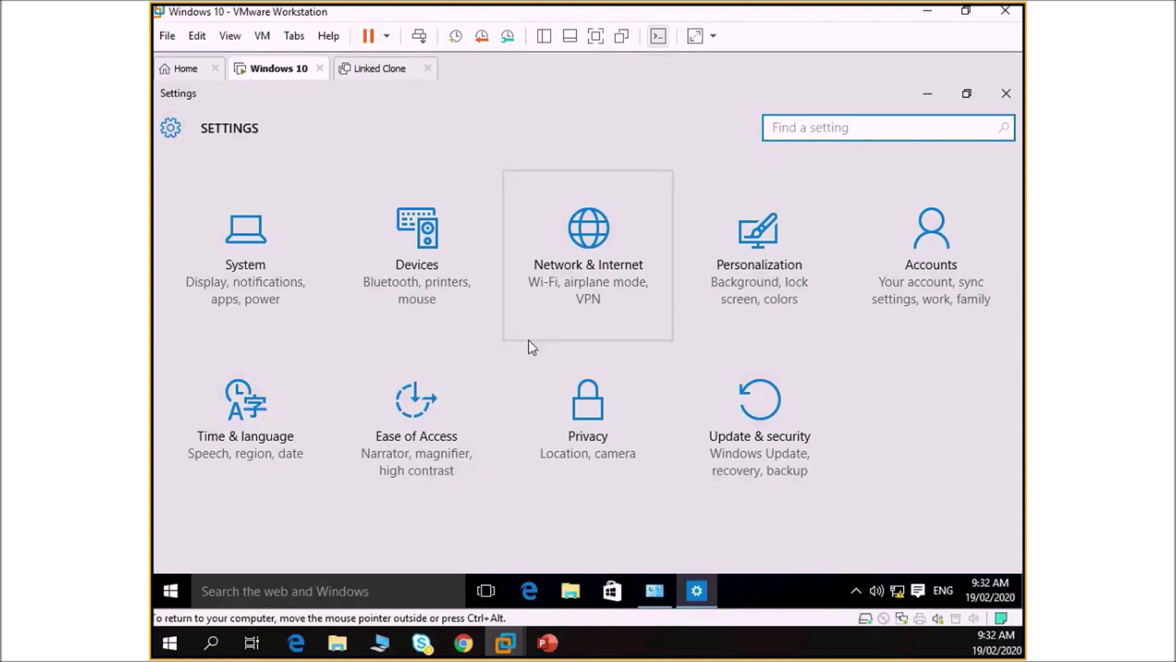
Open System settings to the Display page, with size set to Custom
left_click(247, 274)
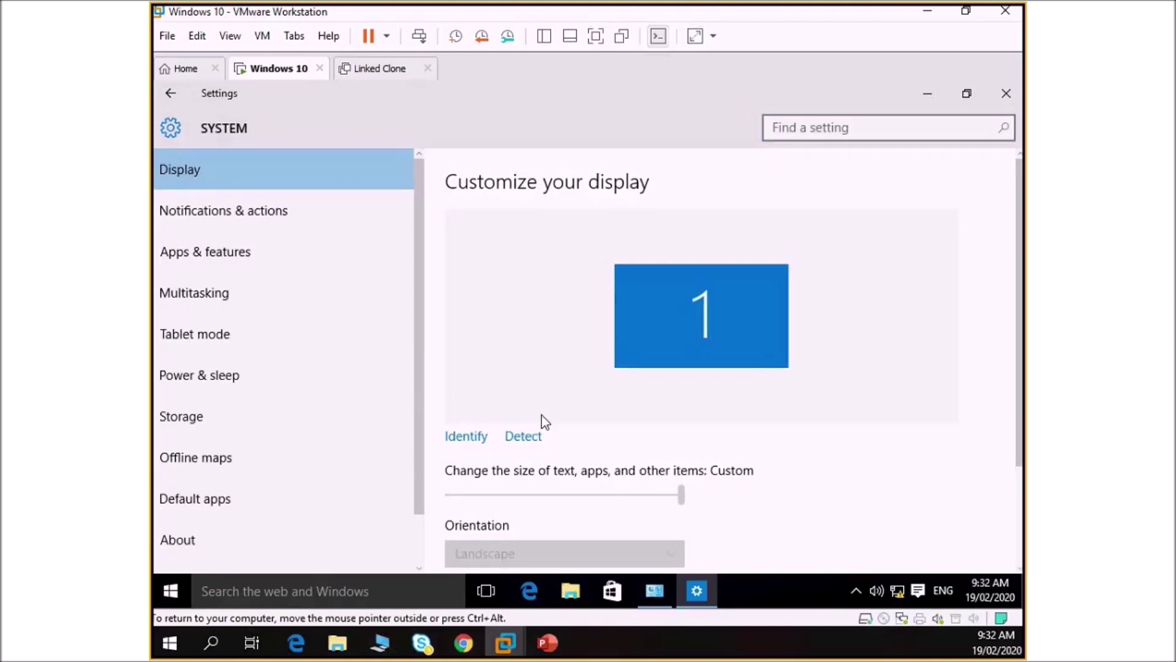
scroll(661, 271, "down", 2)
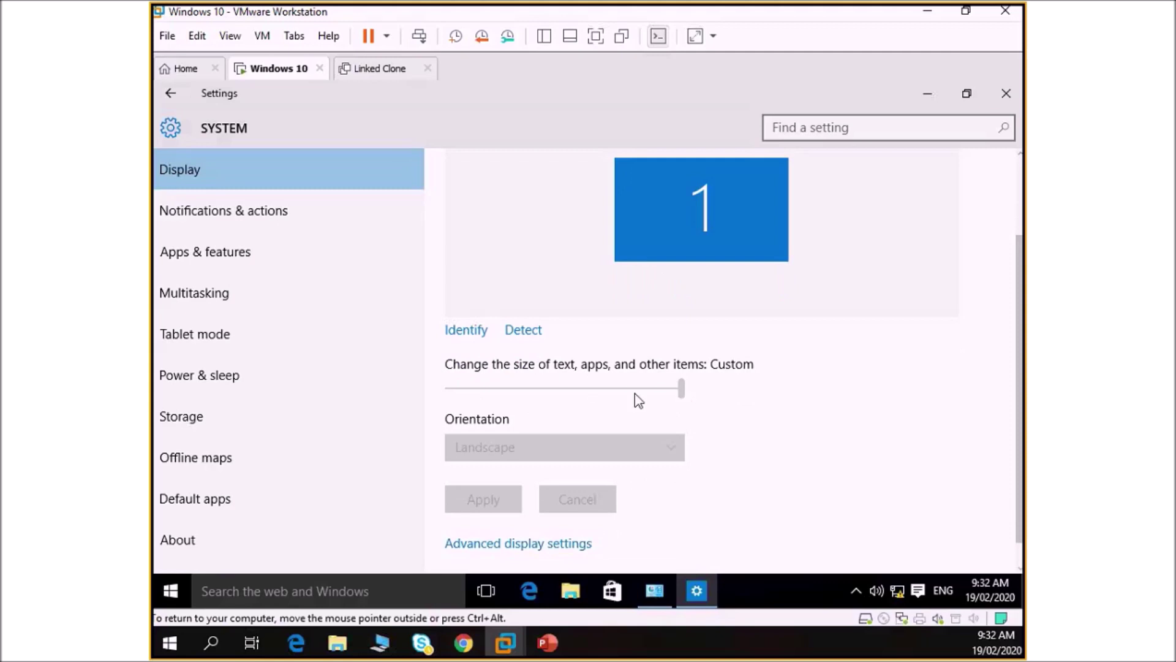
scroll(604, 404, "up", 2)
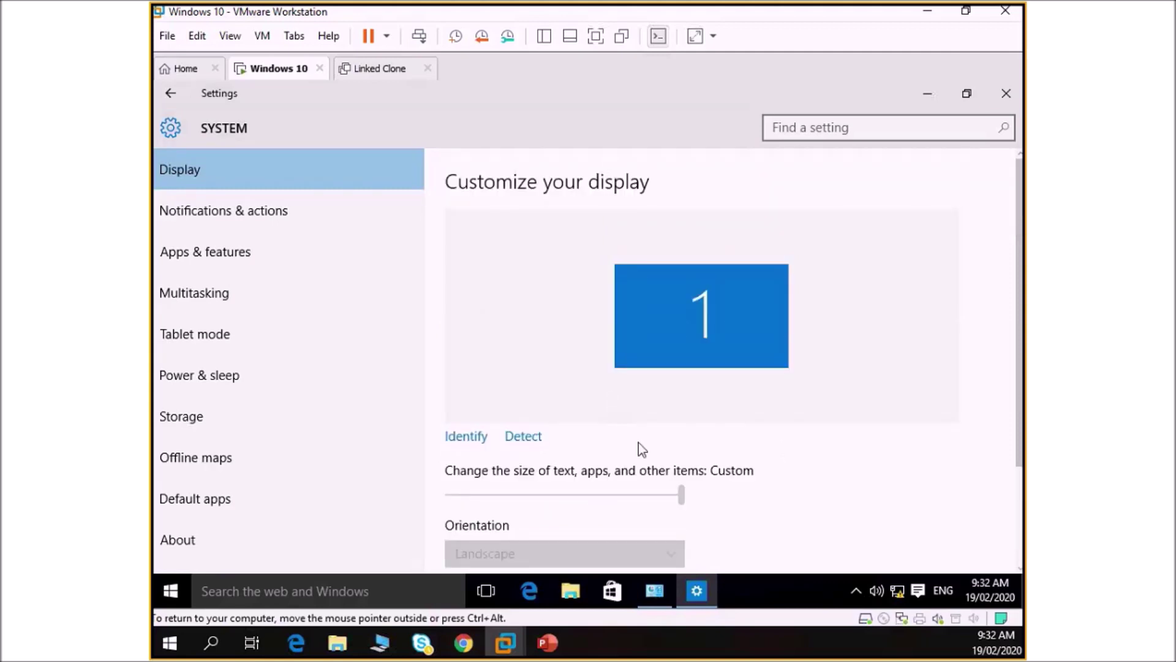
Maximize the VMware window and use View > Fit Guest Now
left_click_drag(837, 11, 822, 69)
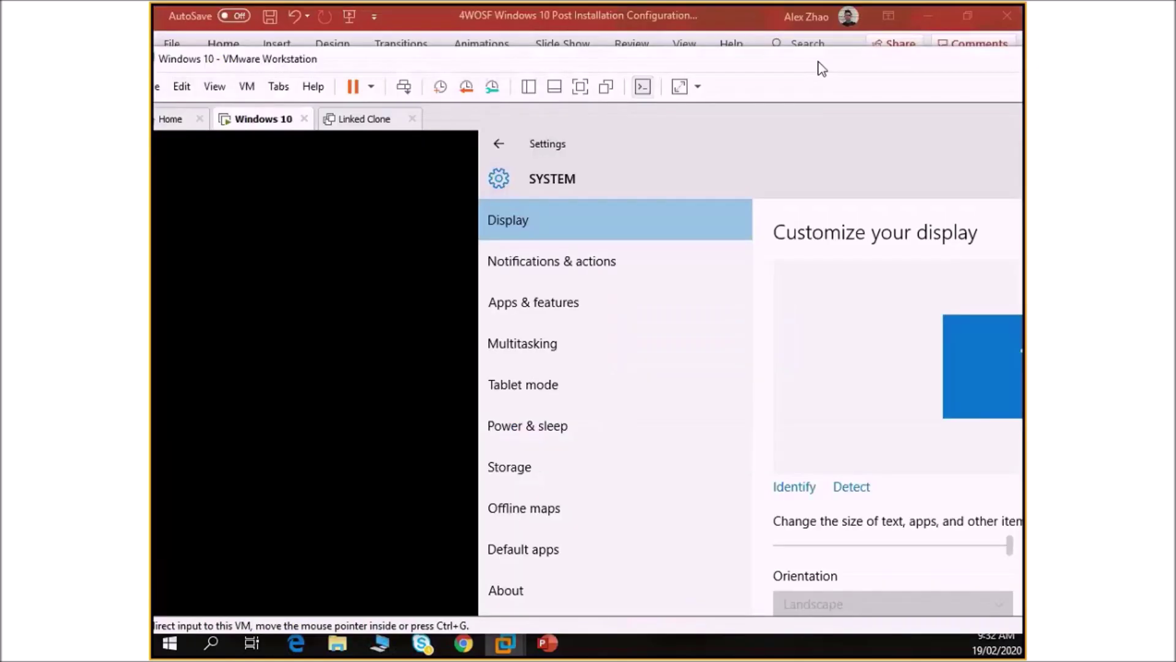
double_click(821, 61)
left_click(230, 35)
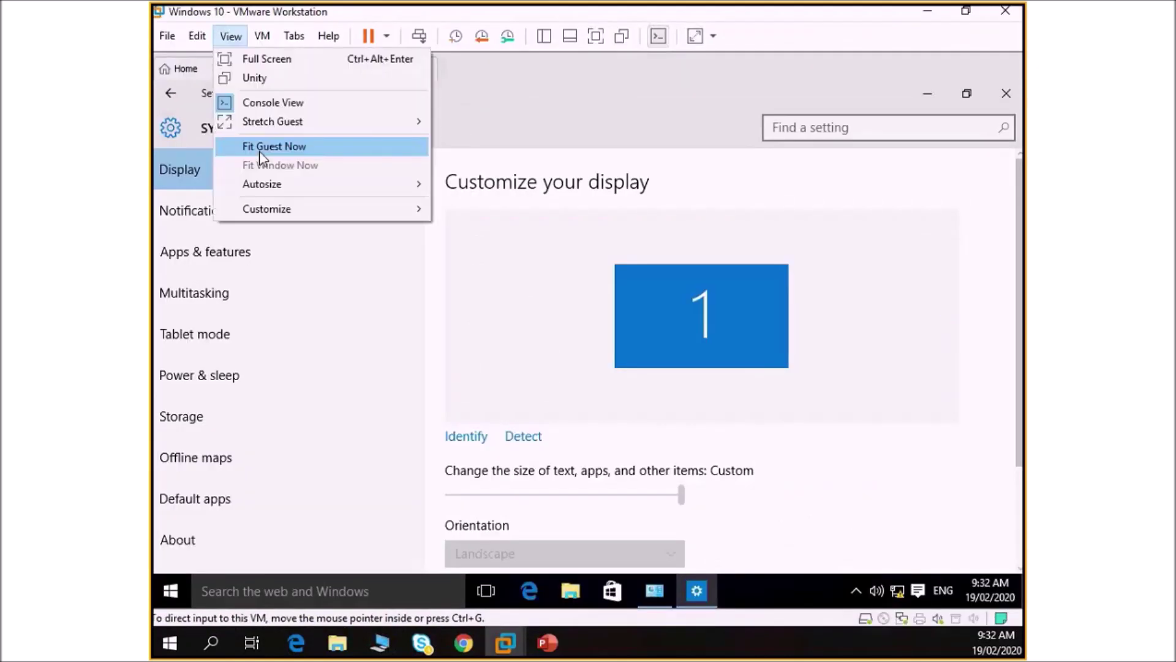
left_click(277, 146)
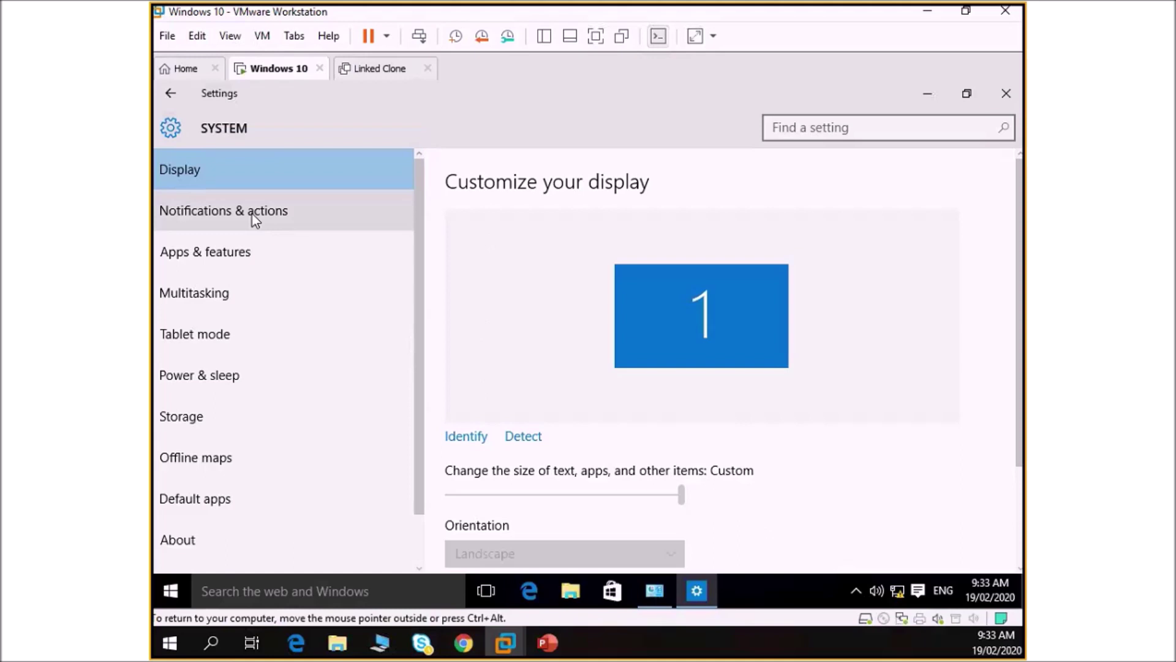
Switch 'Make Windows more touch-friendly' to On in Tablet mode settings
left_click(234, 335)
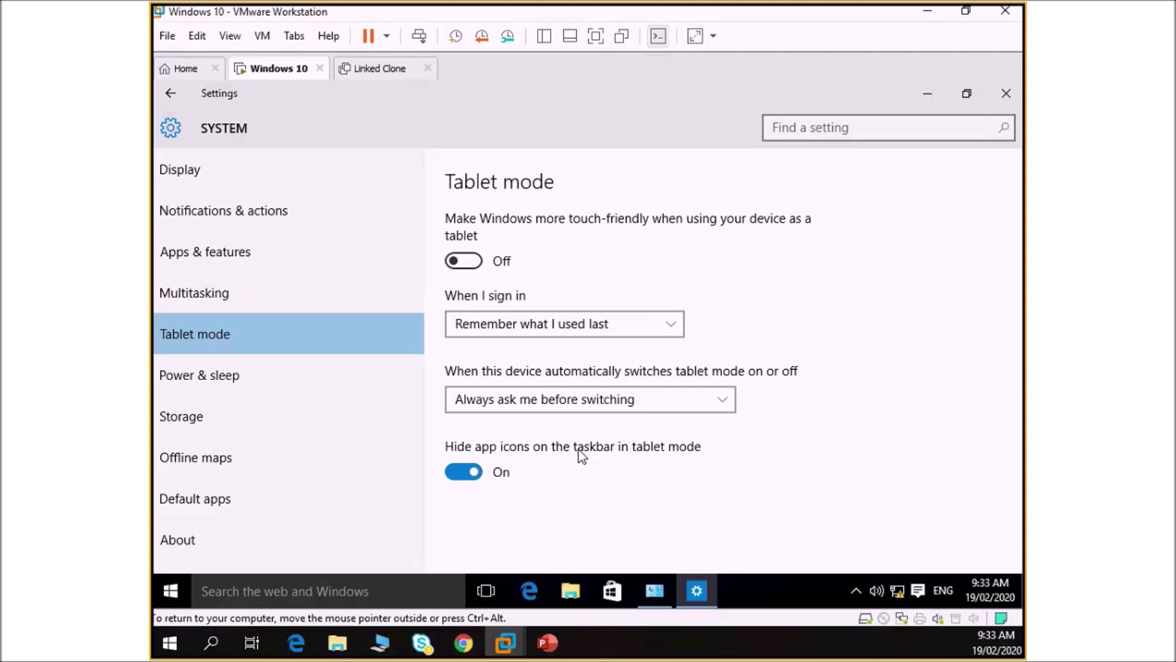
left_click(480, 264)
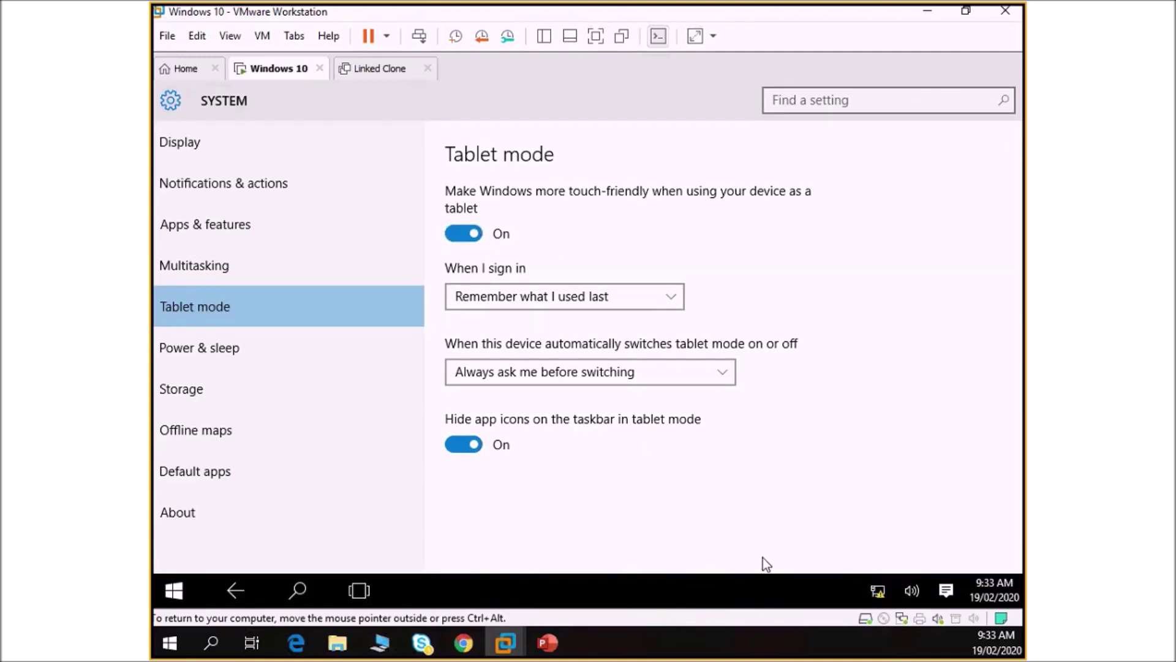
left_click(970, 20)
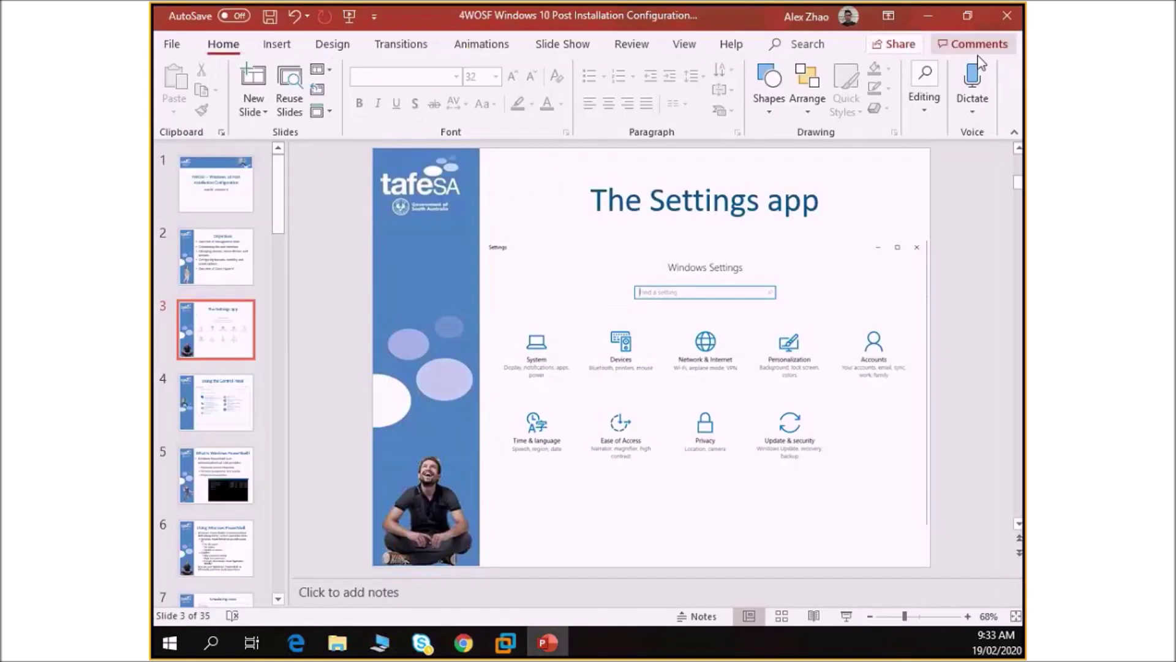
mouse_move(506, 643)
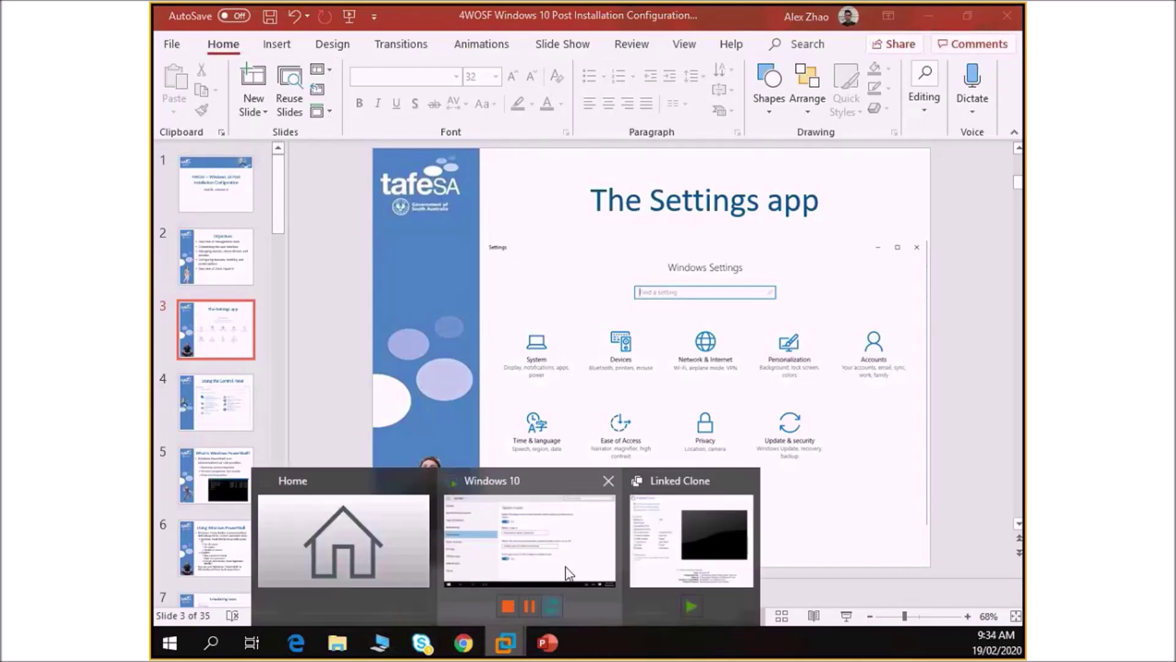
left_click(564, 533)
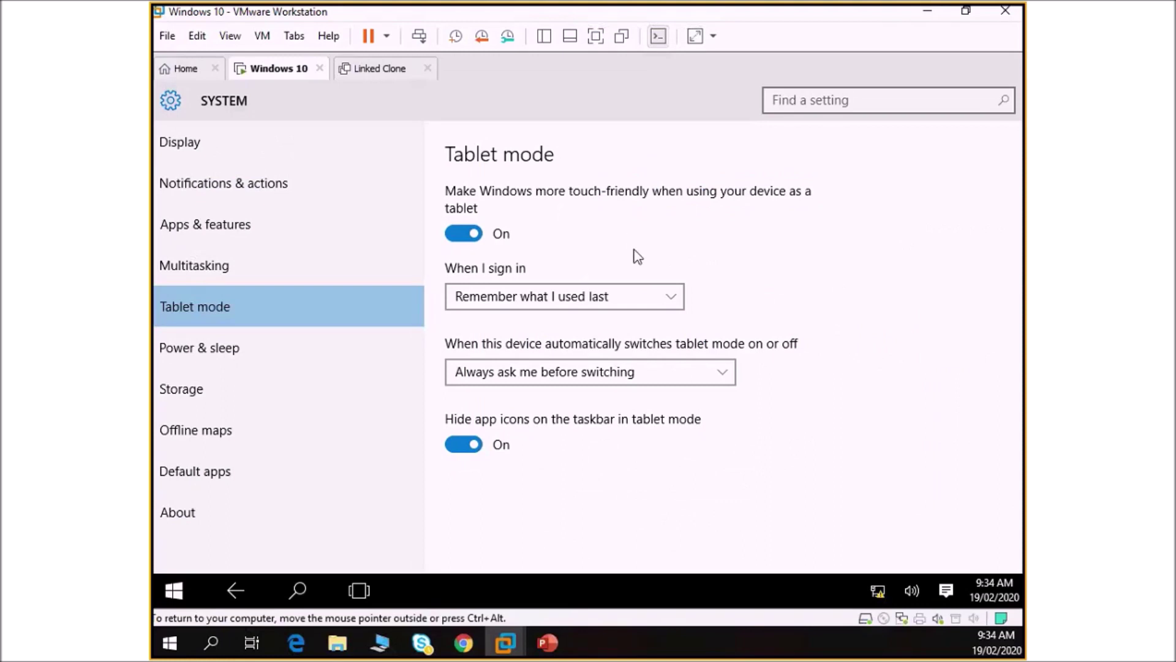
Go back to Settings home, then bring up the tablet Start screen
left_click(236, 591)
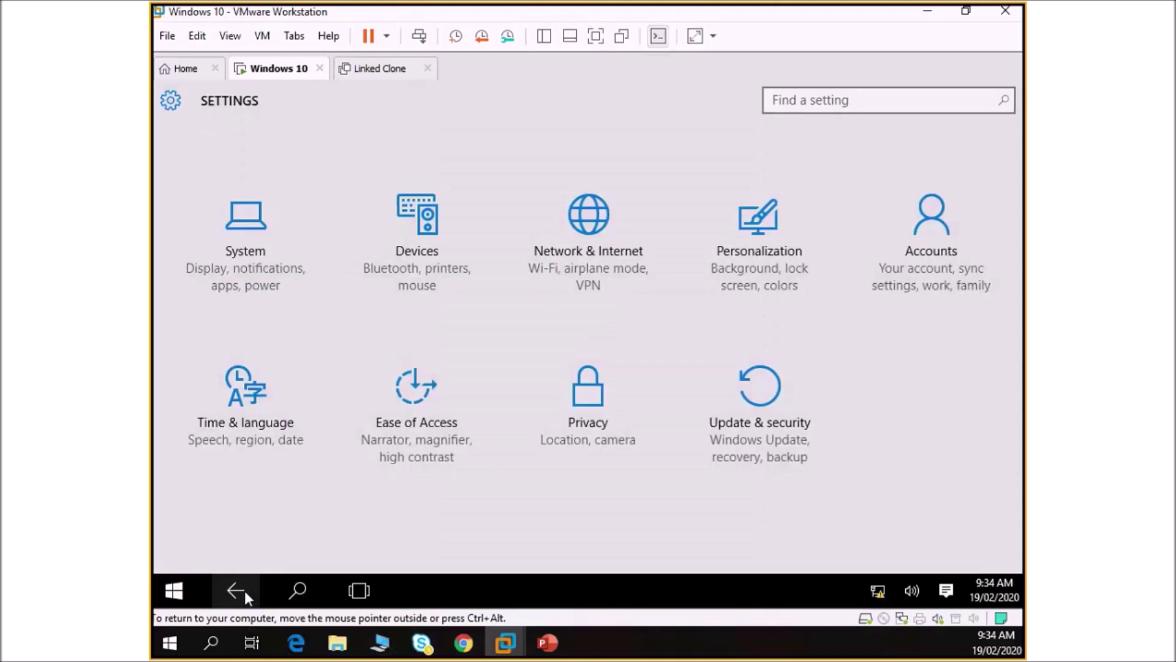
left_click(172, 590)
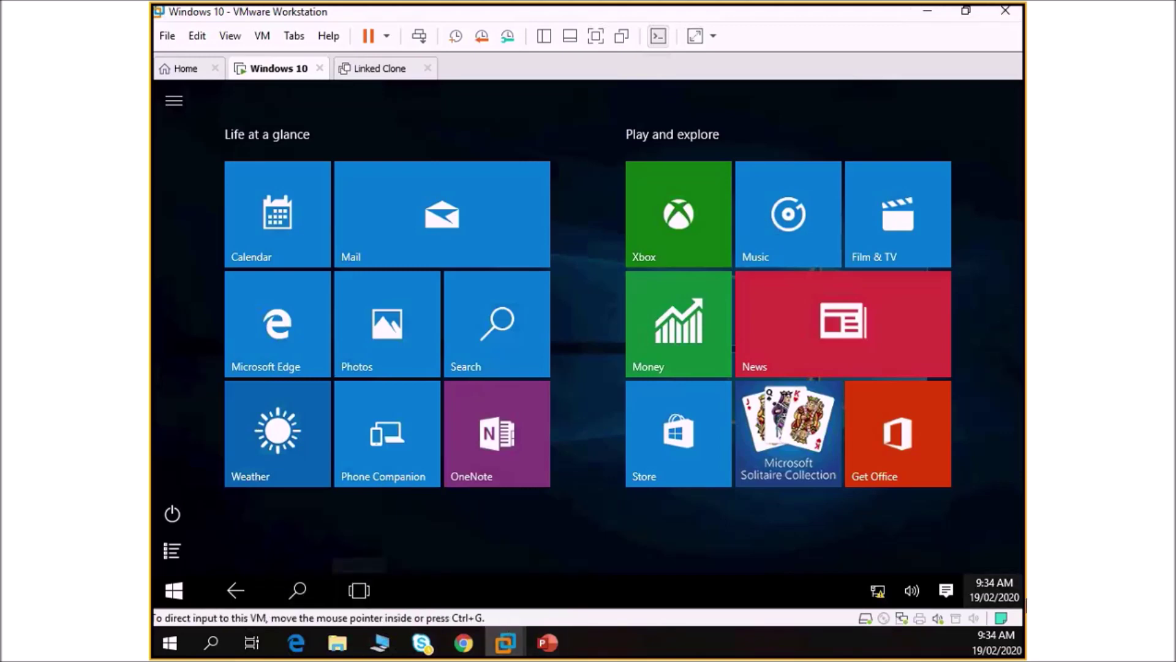
Turn tablet mode off with the Tablet mode tile in the Action Center
left_click(983, 588)
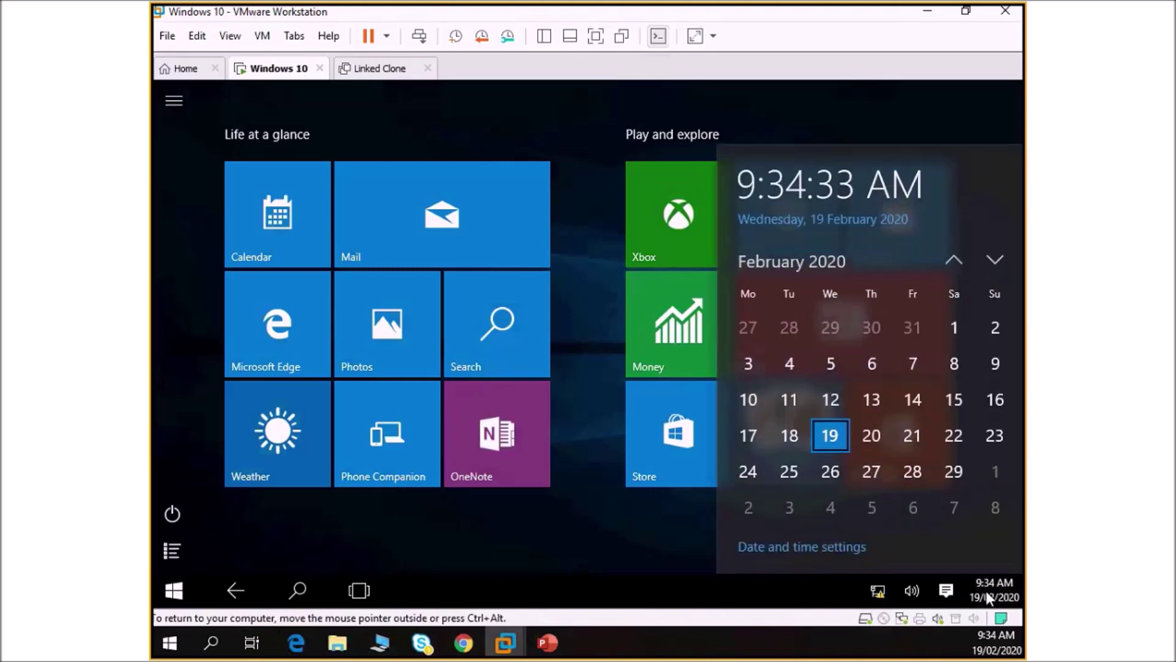
left_click(931, 591)
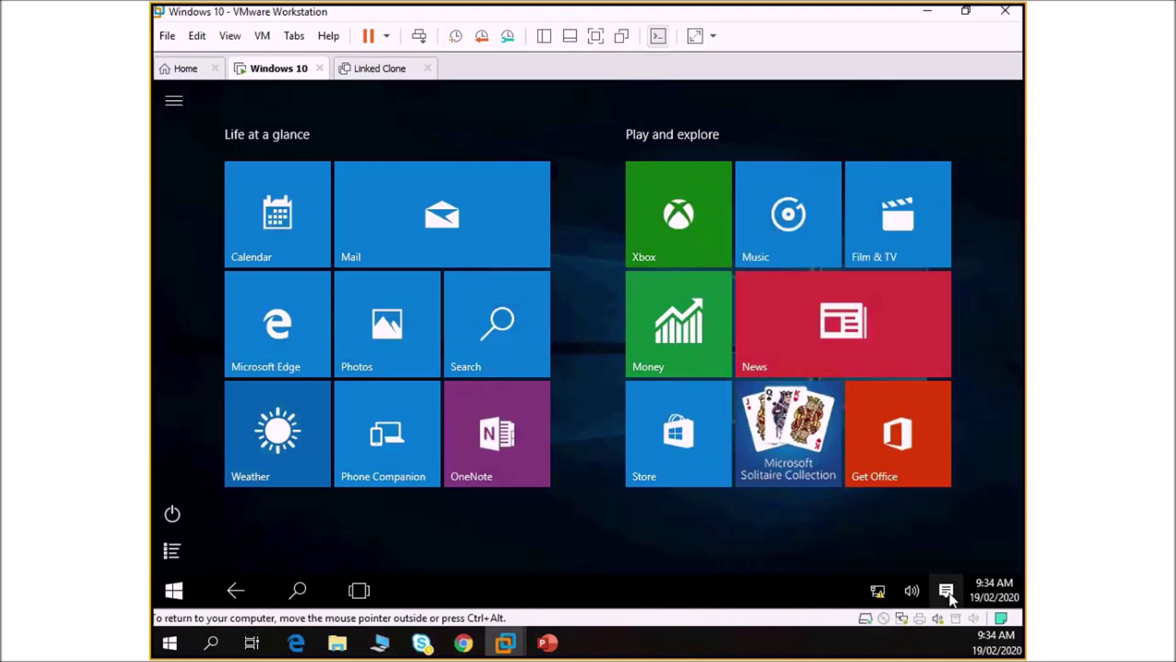
left_click(949, 596)
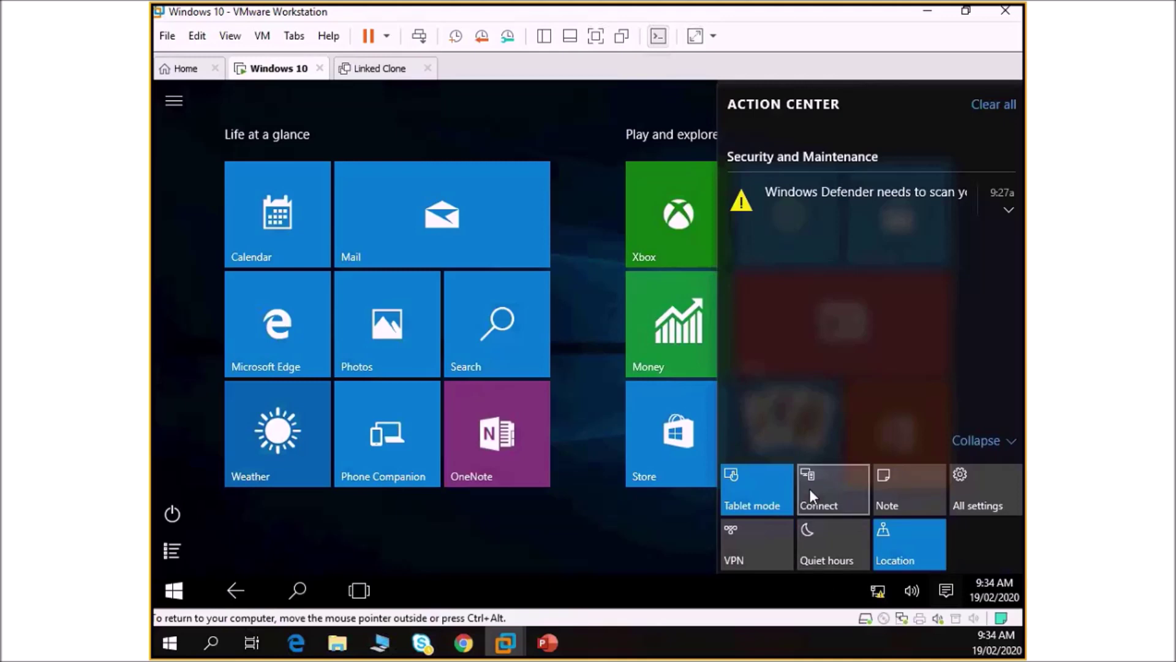
left_click(954, 599)
left_click(947, 591)
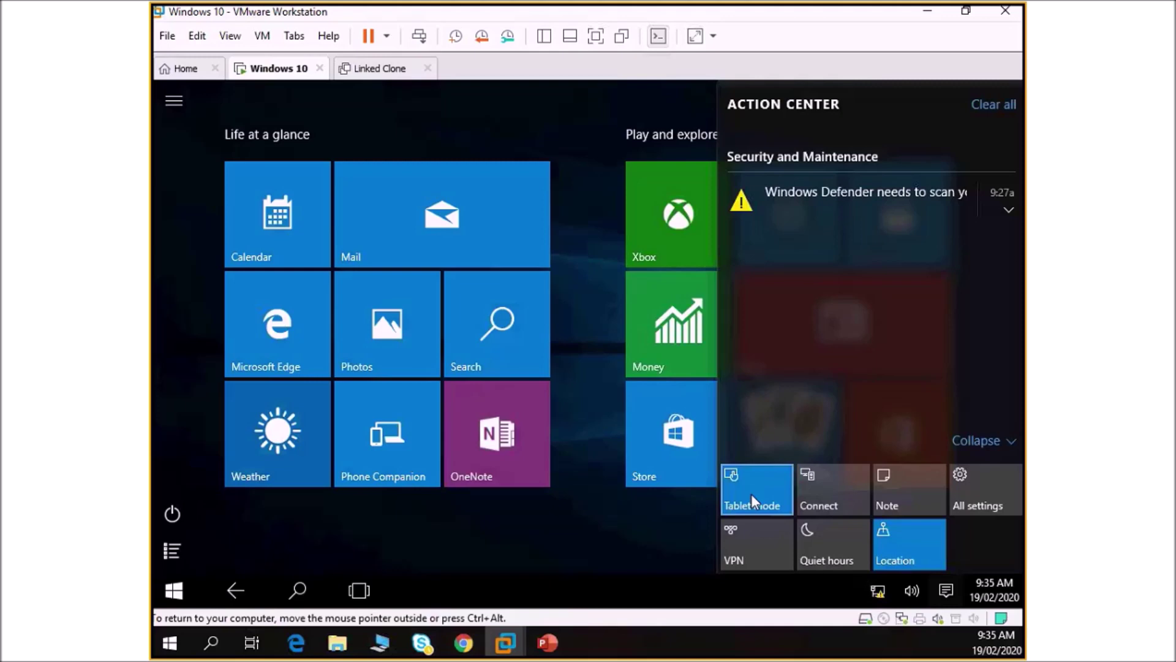
left_click(751, 494)
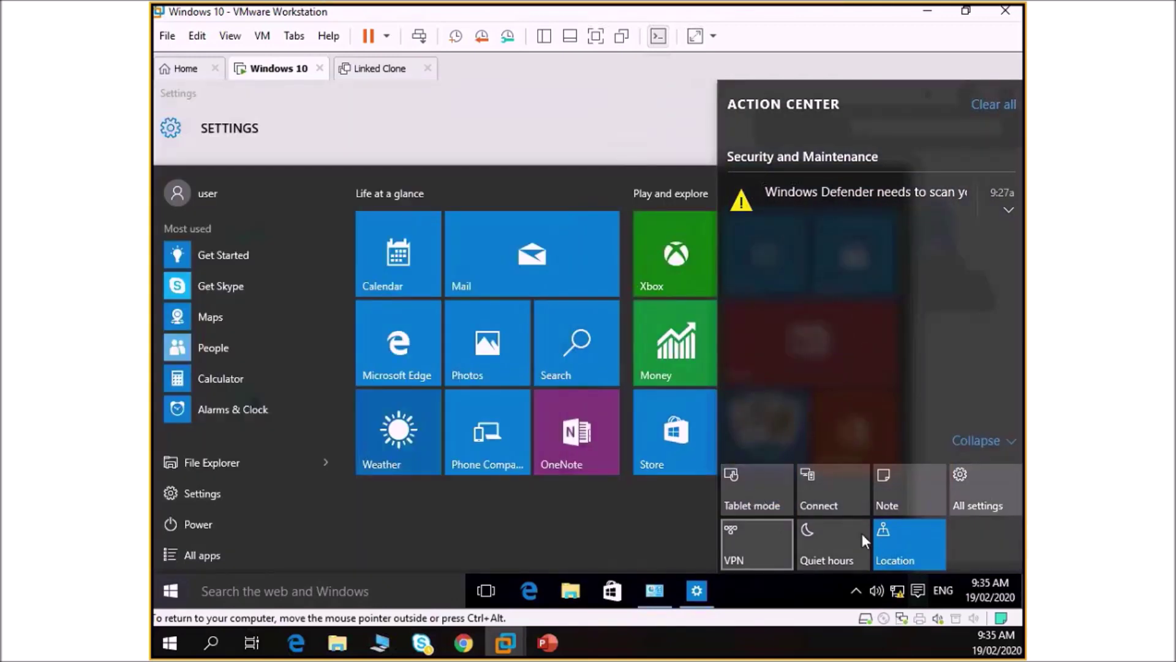
Close the Start menu and Action Center, then preview the Control Panel taskbar button
left_click(519, 130)
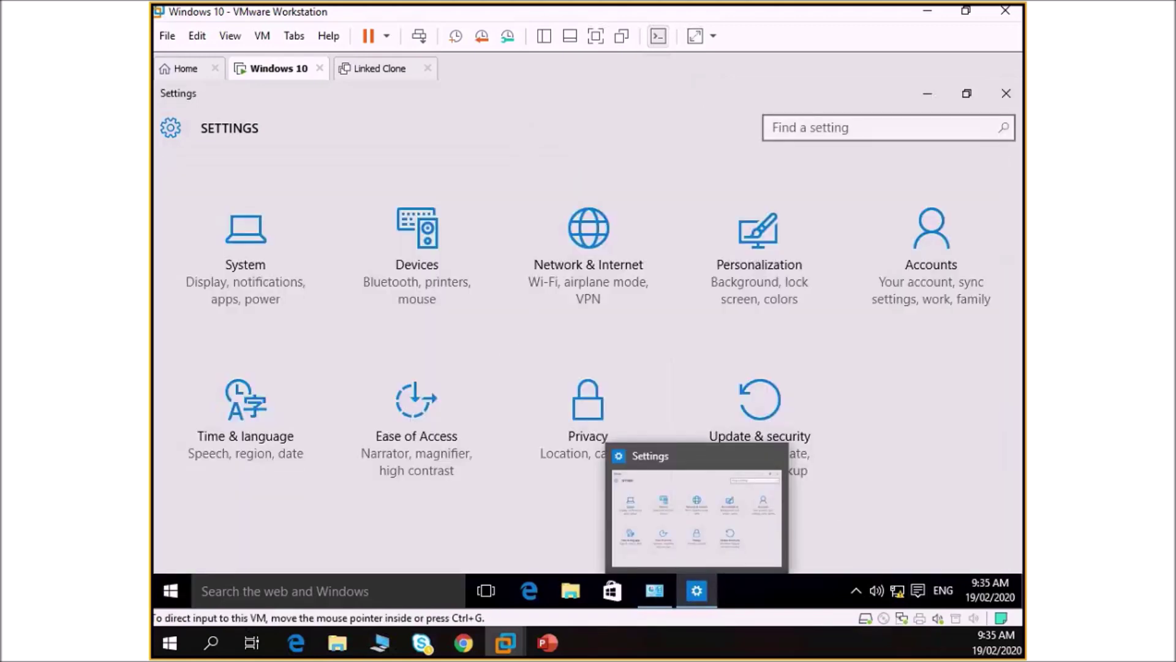
left_click(919, 591)
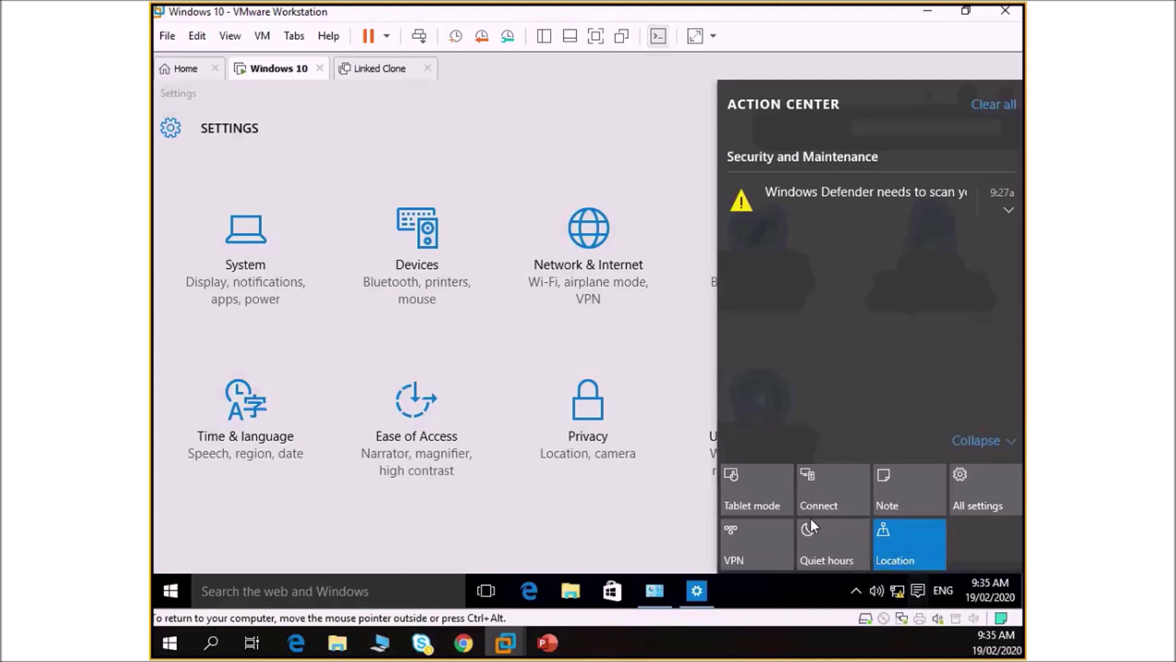
left_click(563, 543)
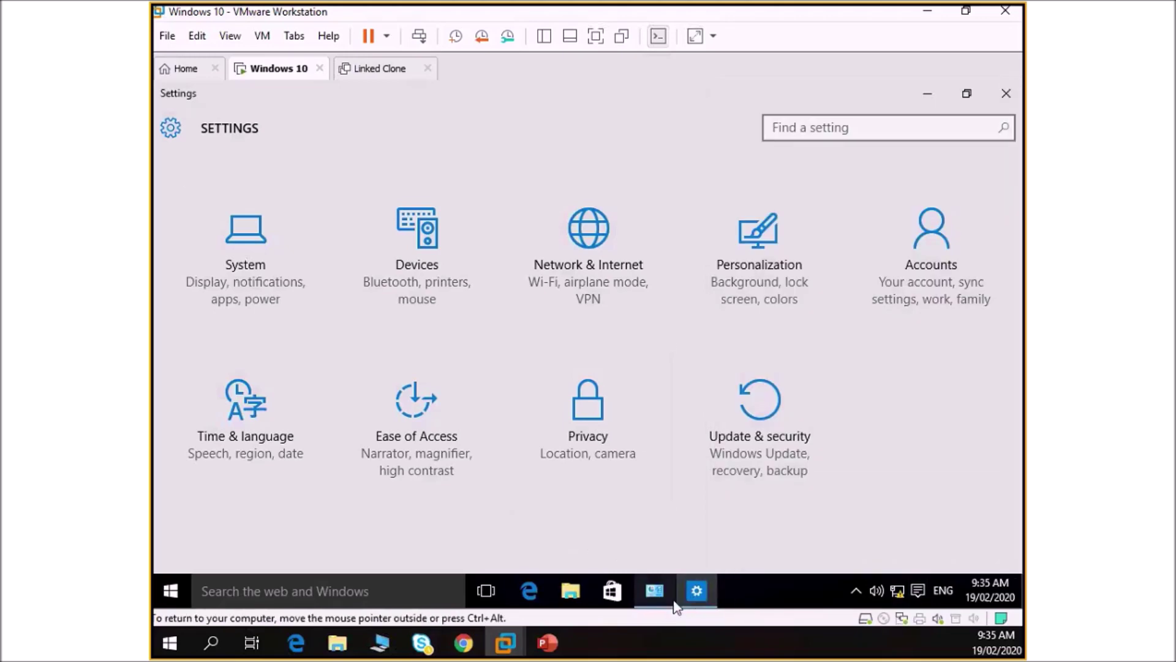
mouse_move(672, 604)
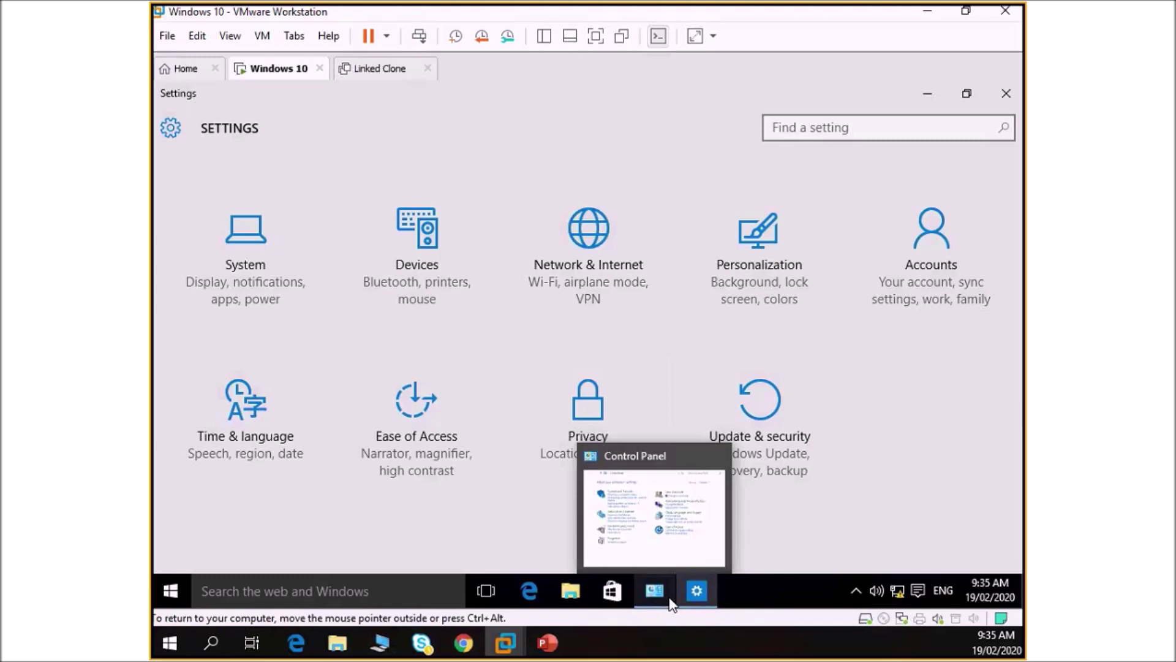
In Control Panel, browse User Accounts and Manage another account, then go back home
left_click(672, 604)
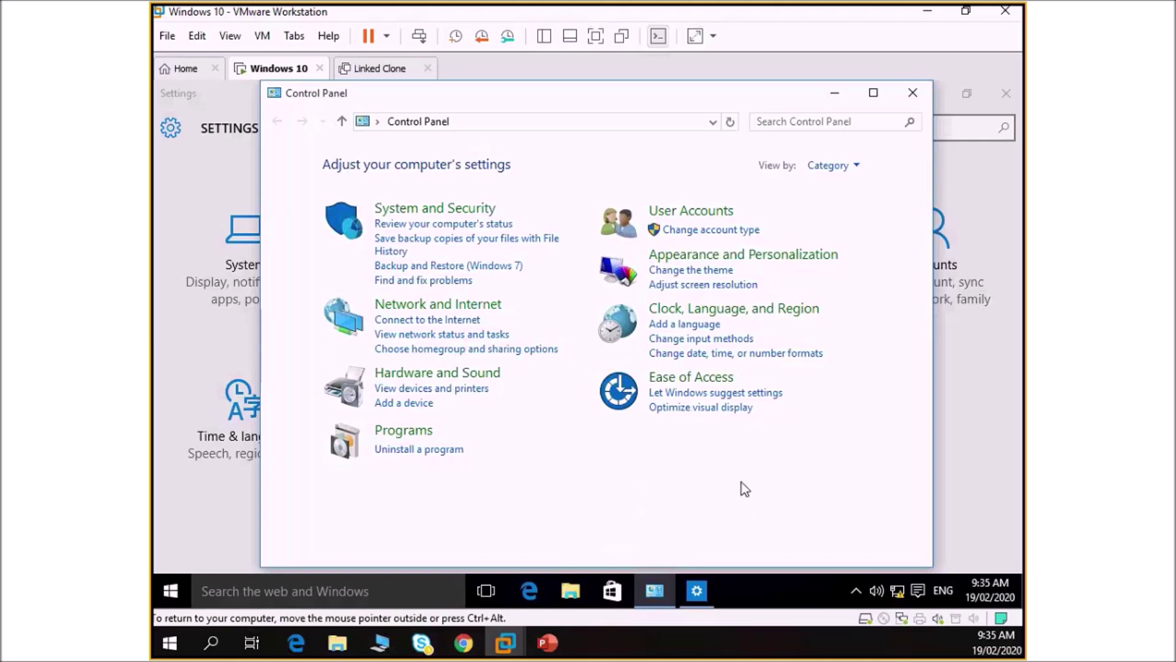
left_click(692, 211)
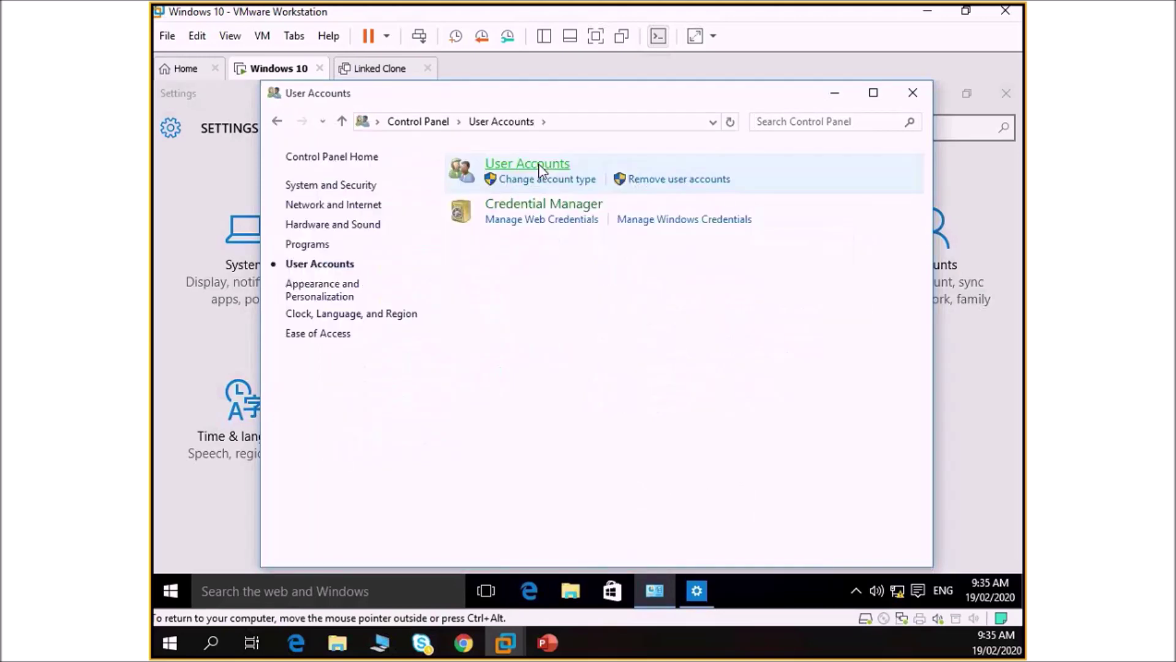
left_click(521, 159)
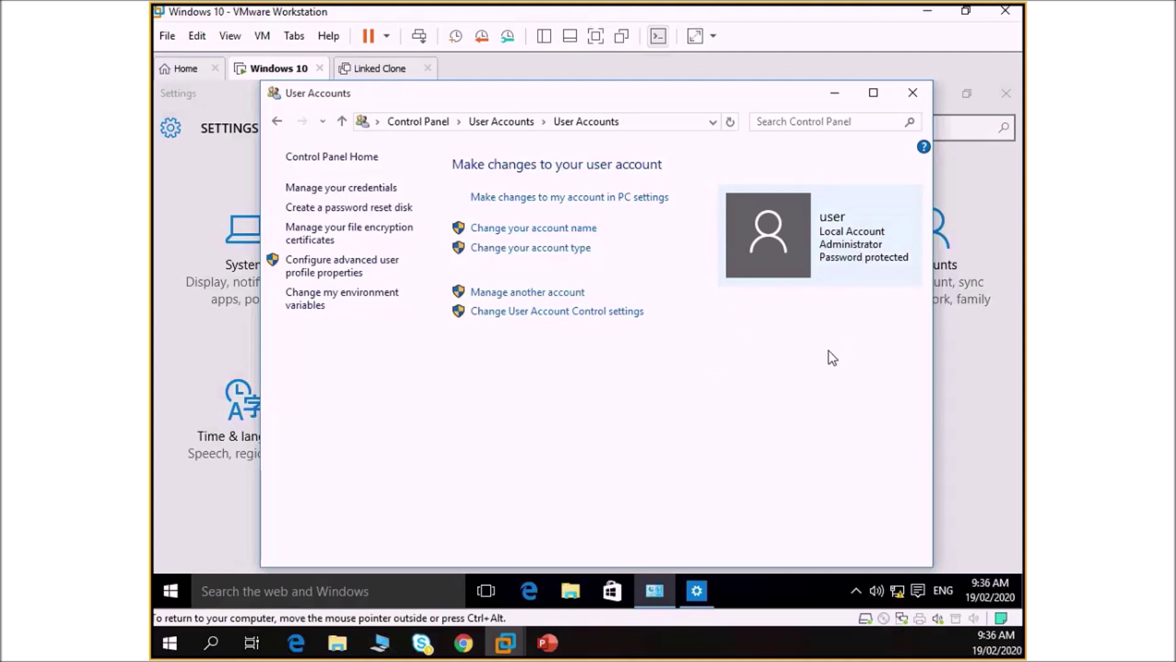
left_click(552, 292)
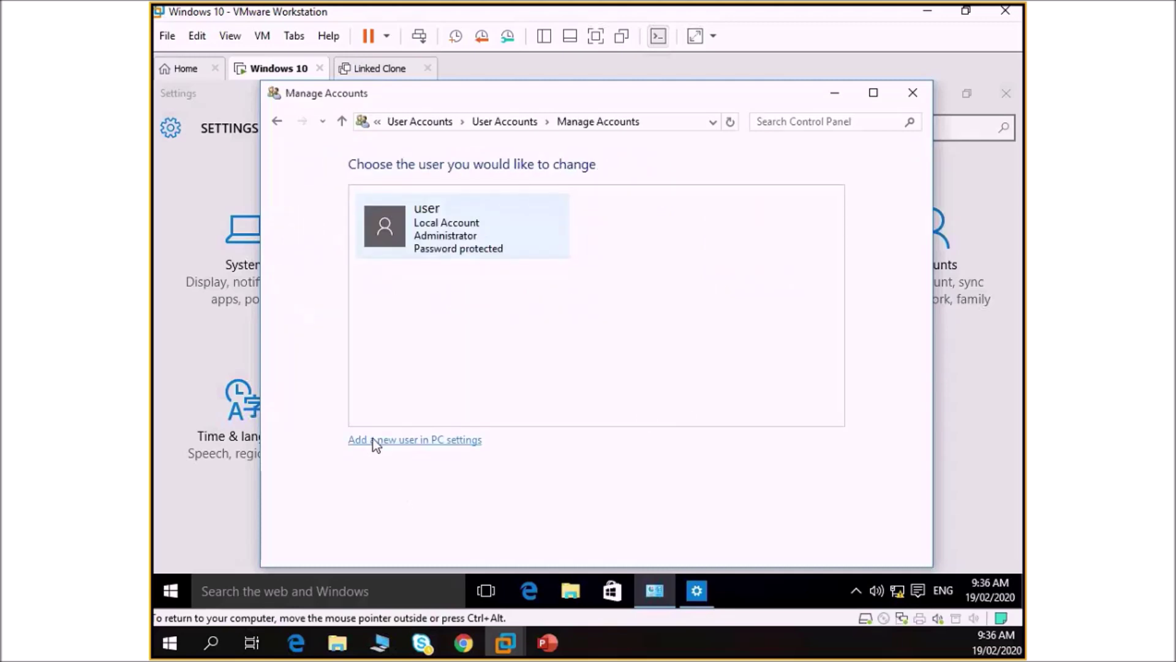
left_click(277, 121)
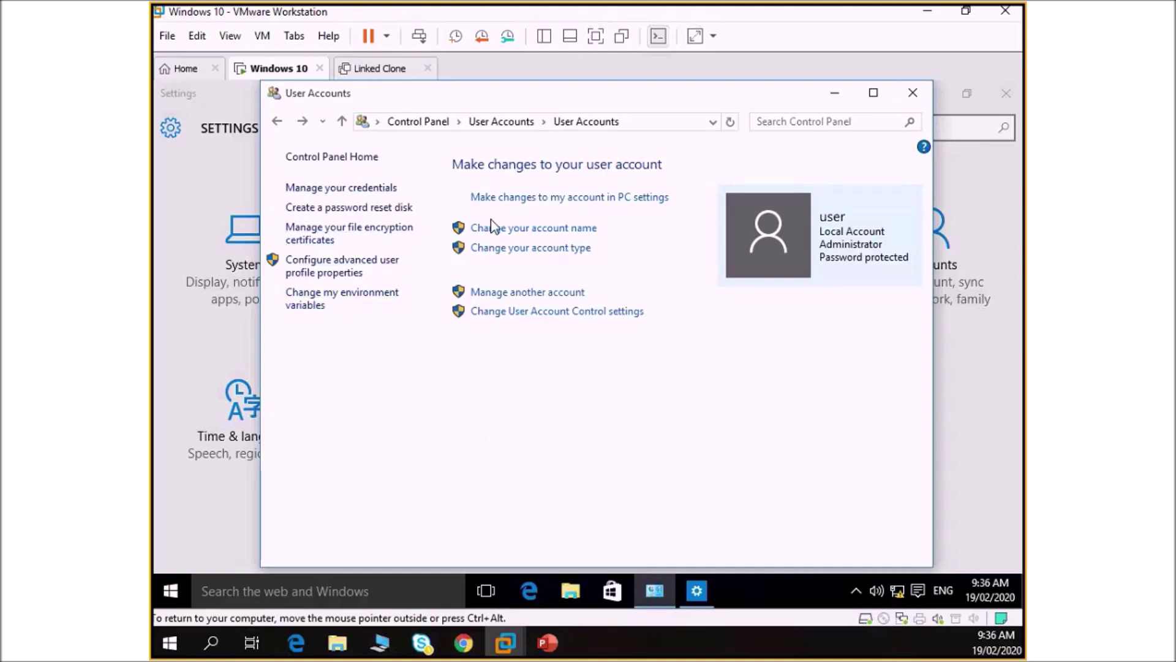
left_click(277, 121)
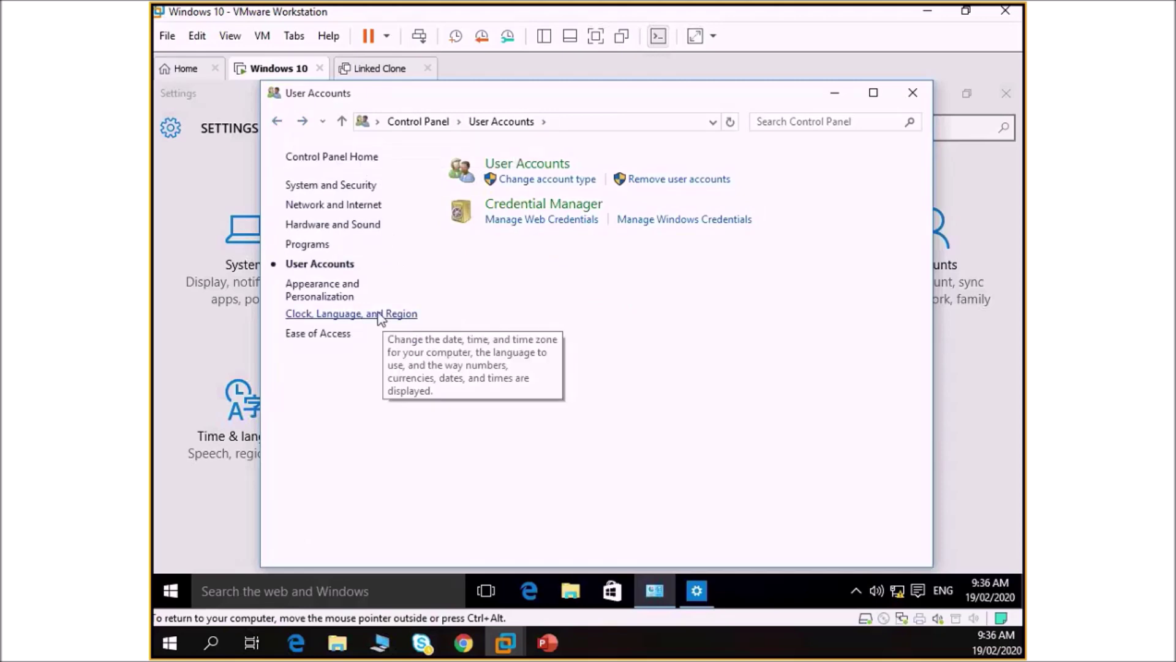
left_click(405, 123)
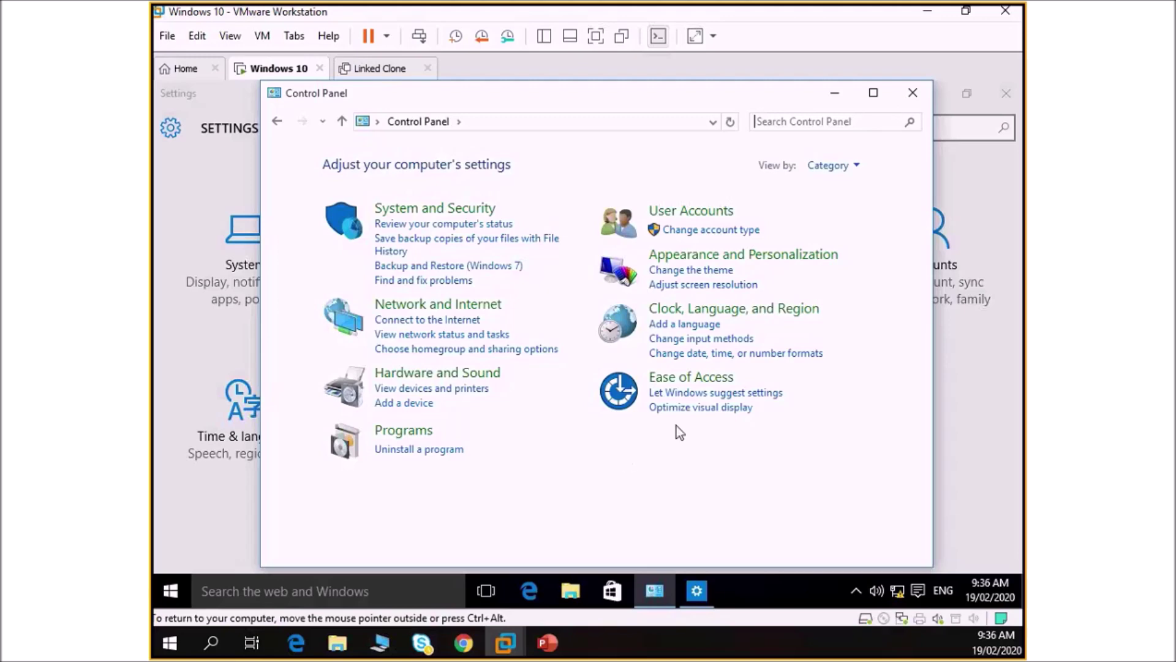
Inspect the Date and Time dialogs, cancelling each so the date and Adelaide time zone stay
left_click(729, 311)
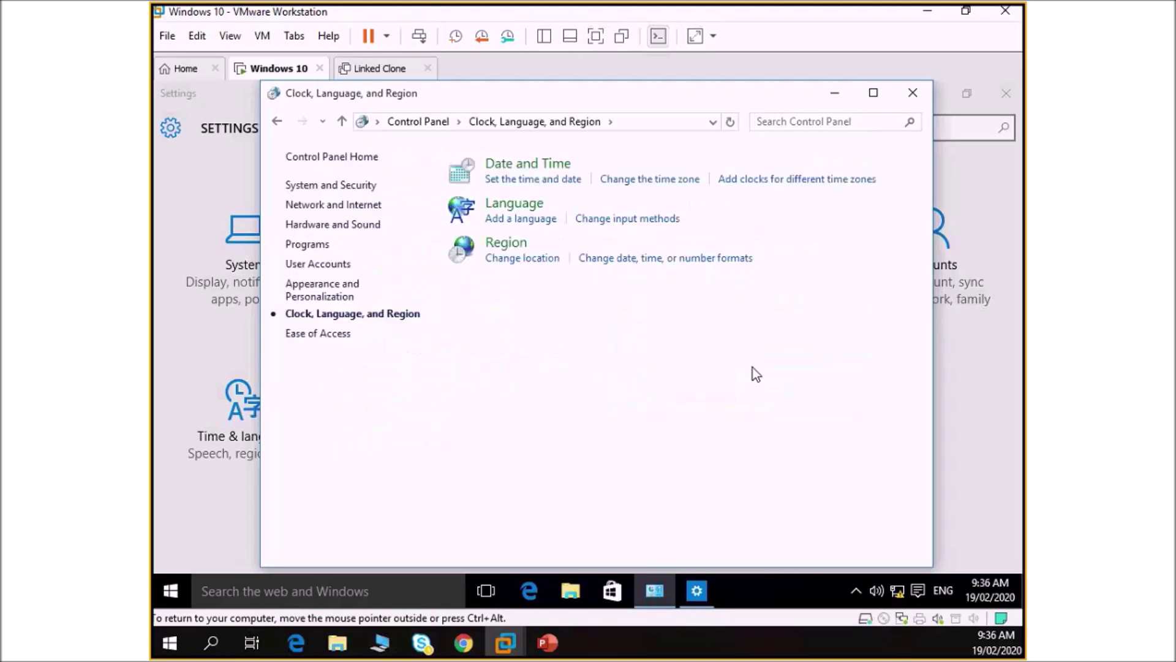
left_click(523, 164)
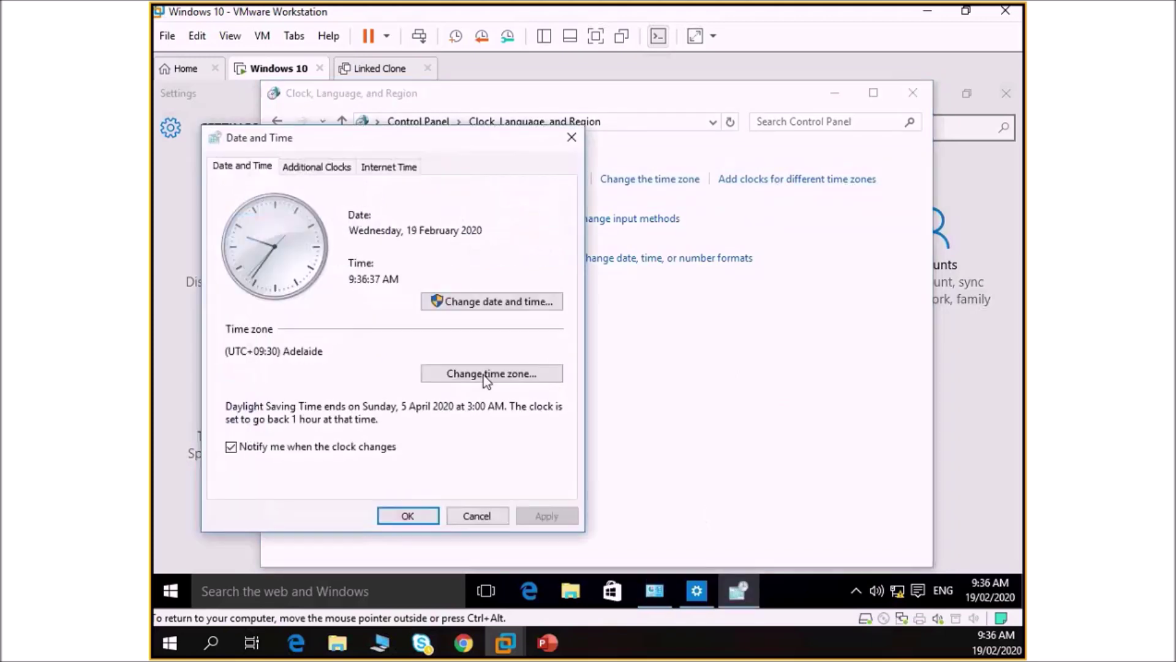
left_click(514, 305)
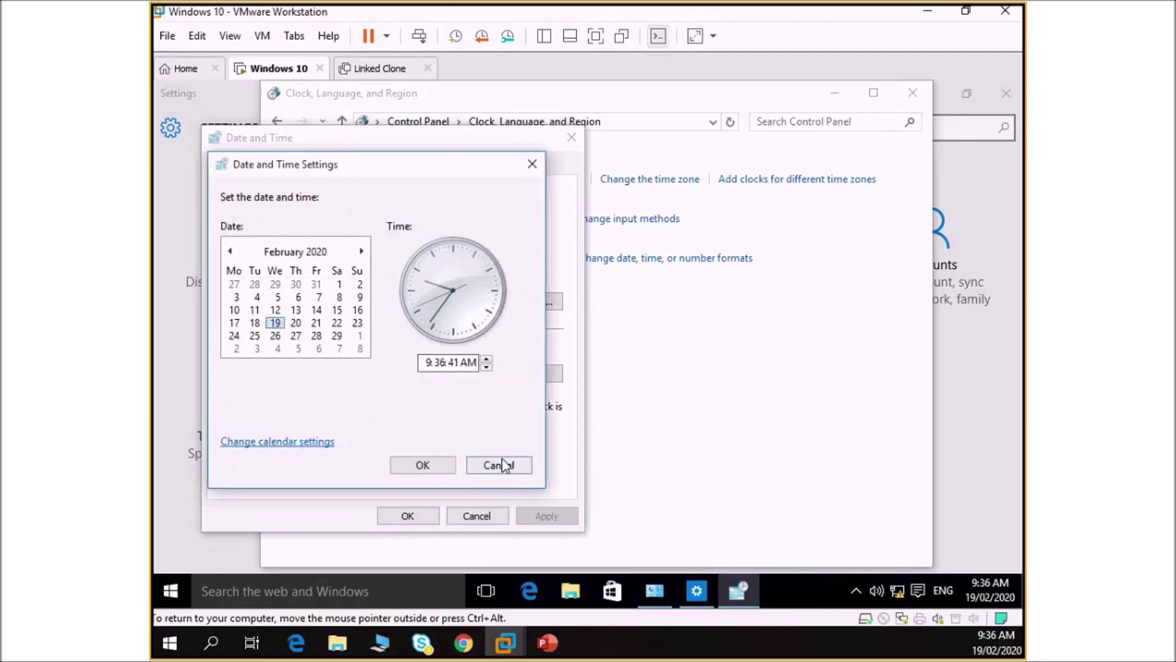
left_click(532, 165)
left_click(499, 372)
left_click(552, 240)
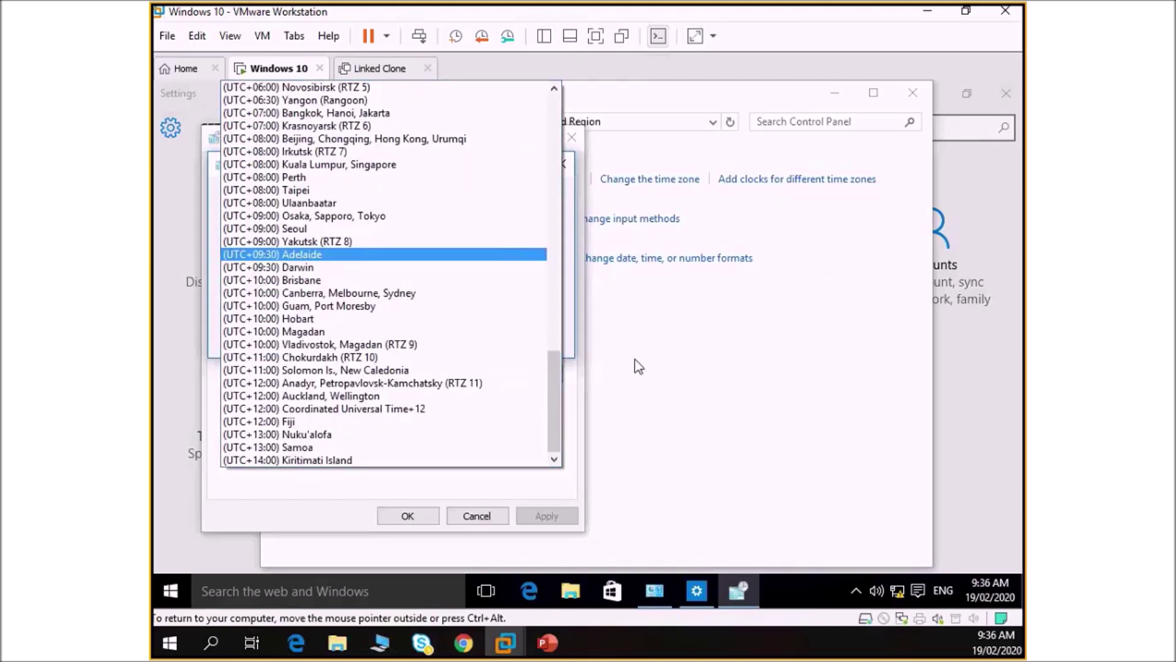
left_click(567, 481)
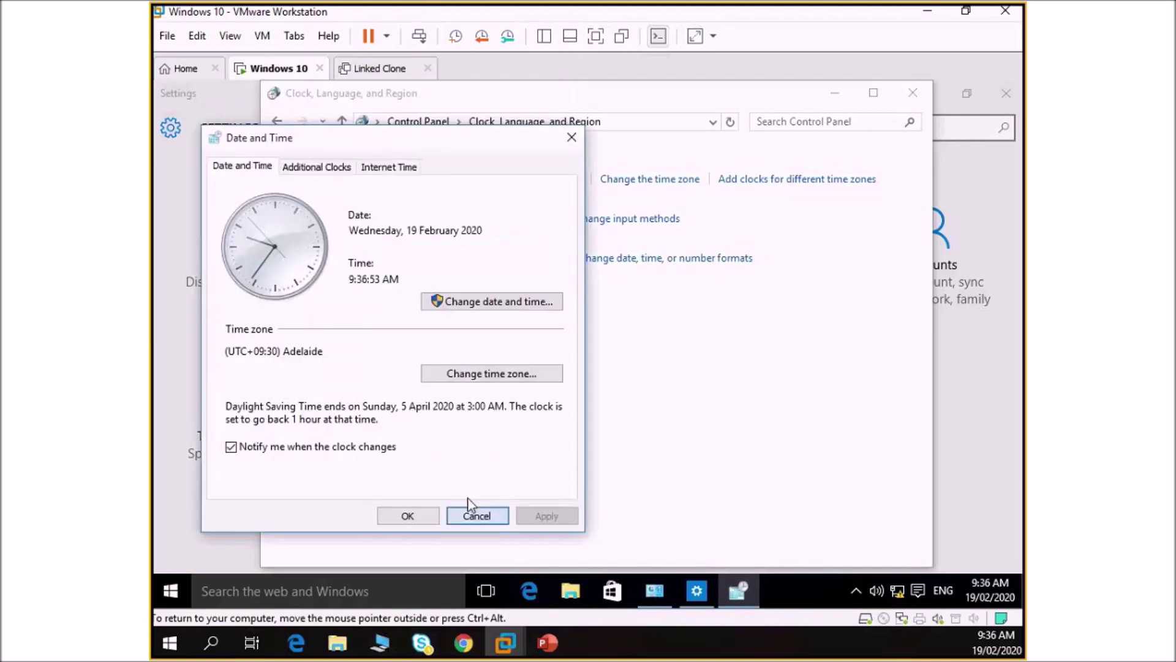
left_click(494, 515)
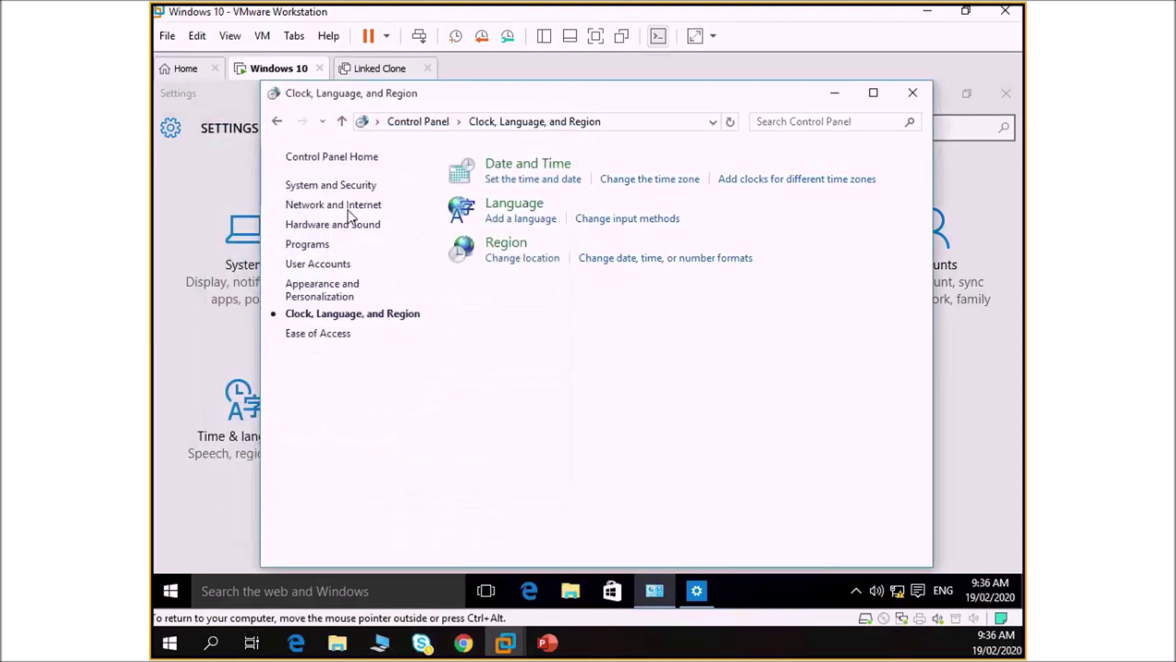
Go to Appearance and Personalization > Display and review the resolution list, keeping 1022 × 616
key("alt+Up")
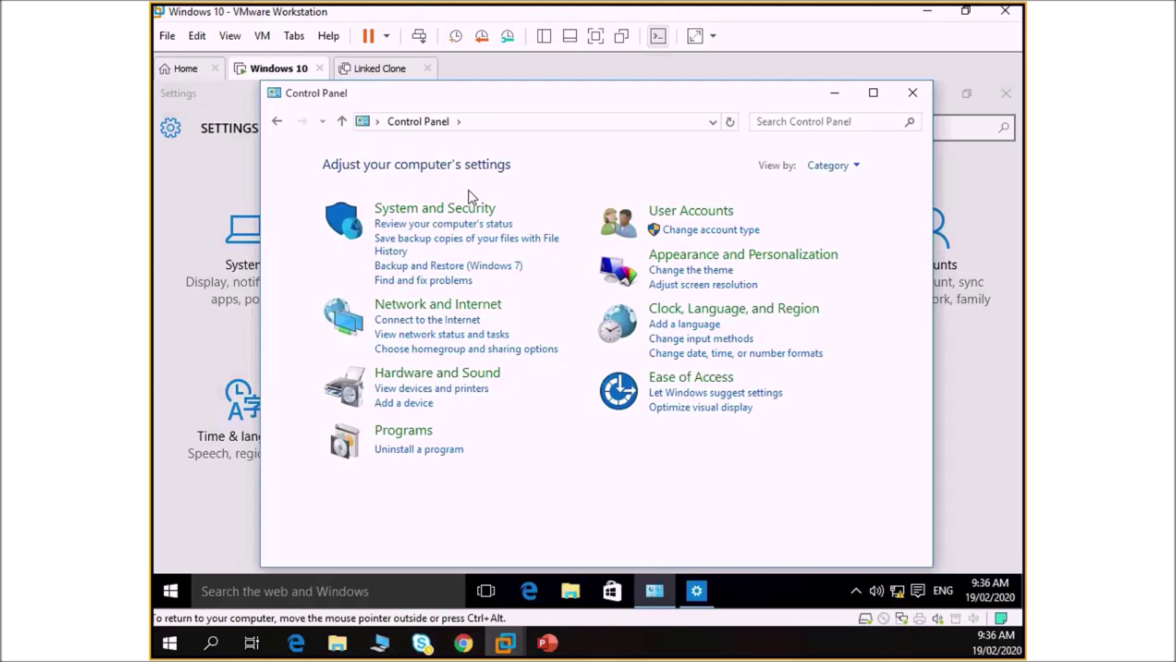
left_click(817, 254)
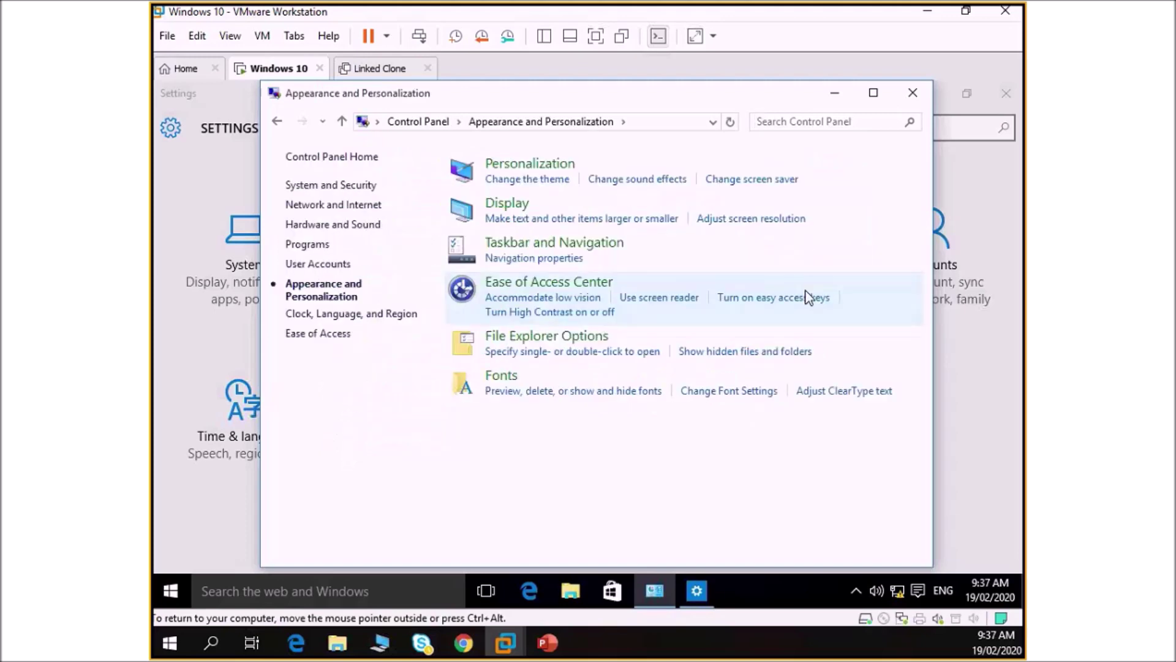
left_click(503, 204)
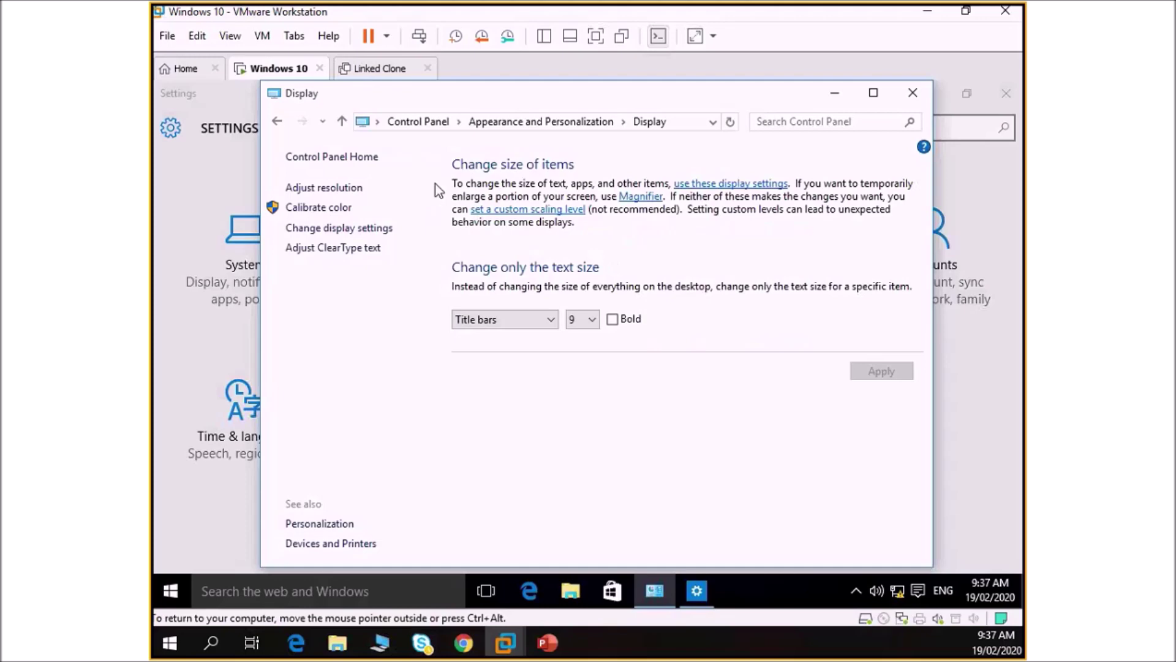
left_click(323, 187)
left_click(521, 332)
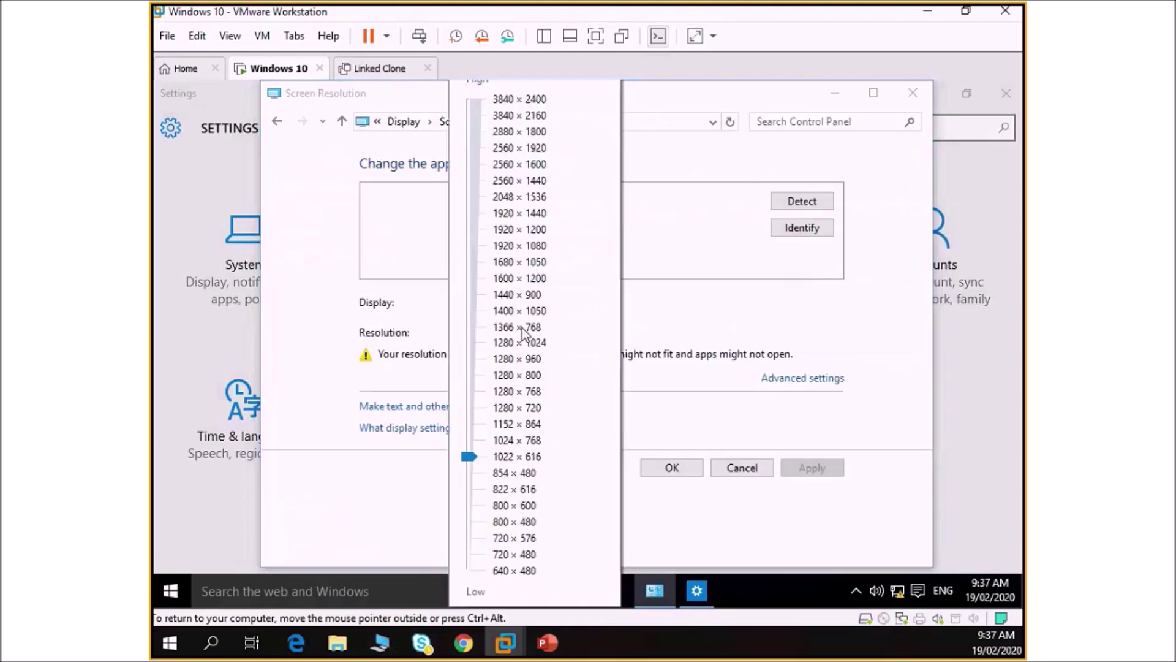
left_click(374, 419)
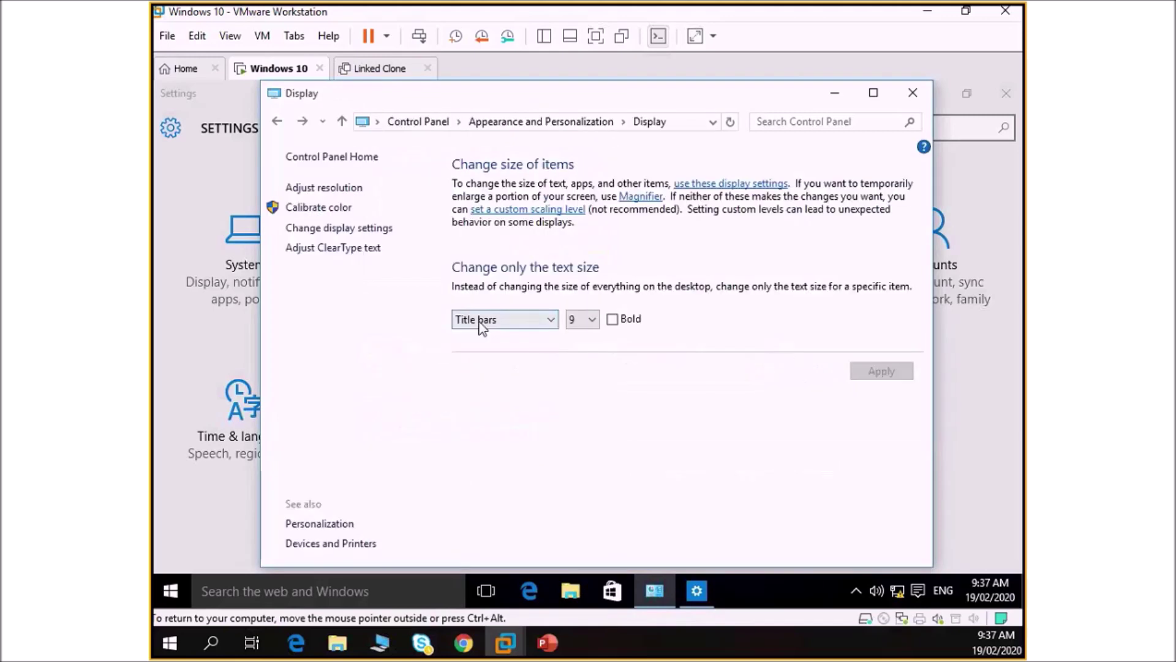
Return from the resolution settings to Display and launch the ClearType text tuner
left_click(340, 228)
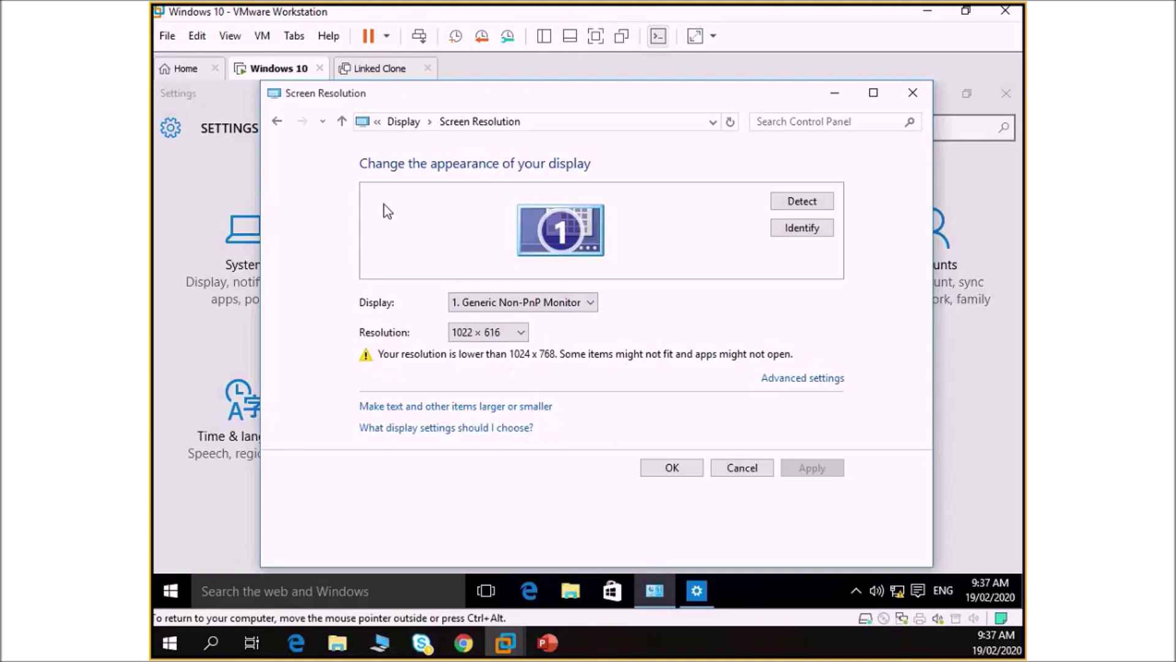
left_click(344, 121)
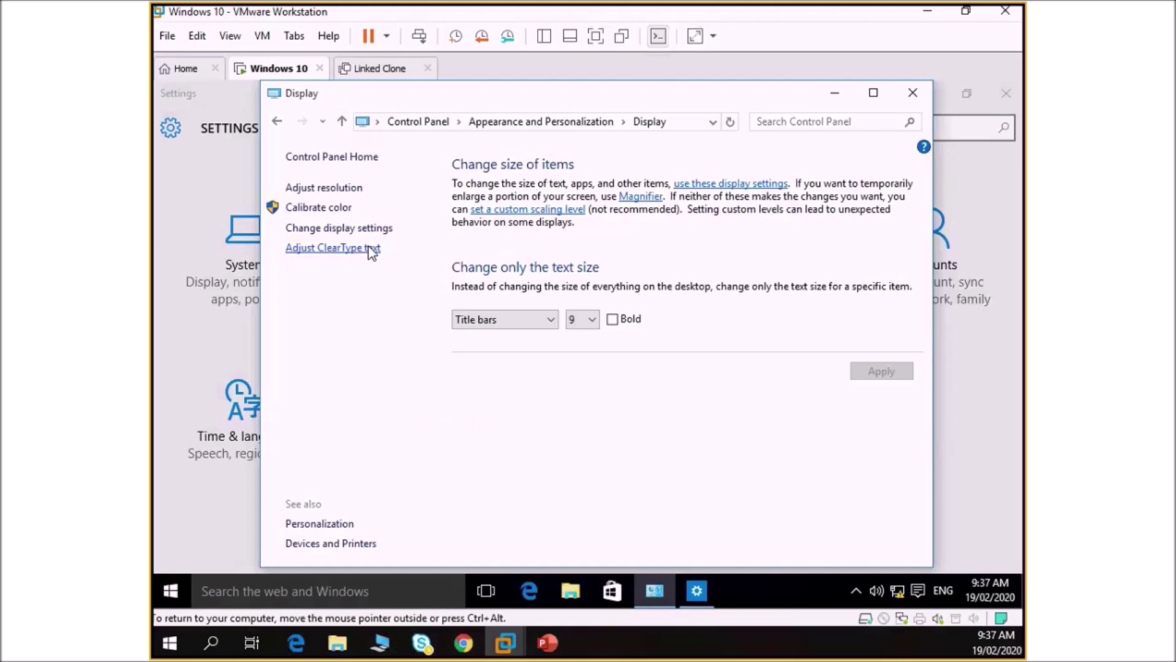
left_click(369, 248)
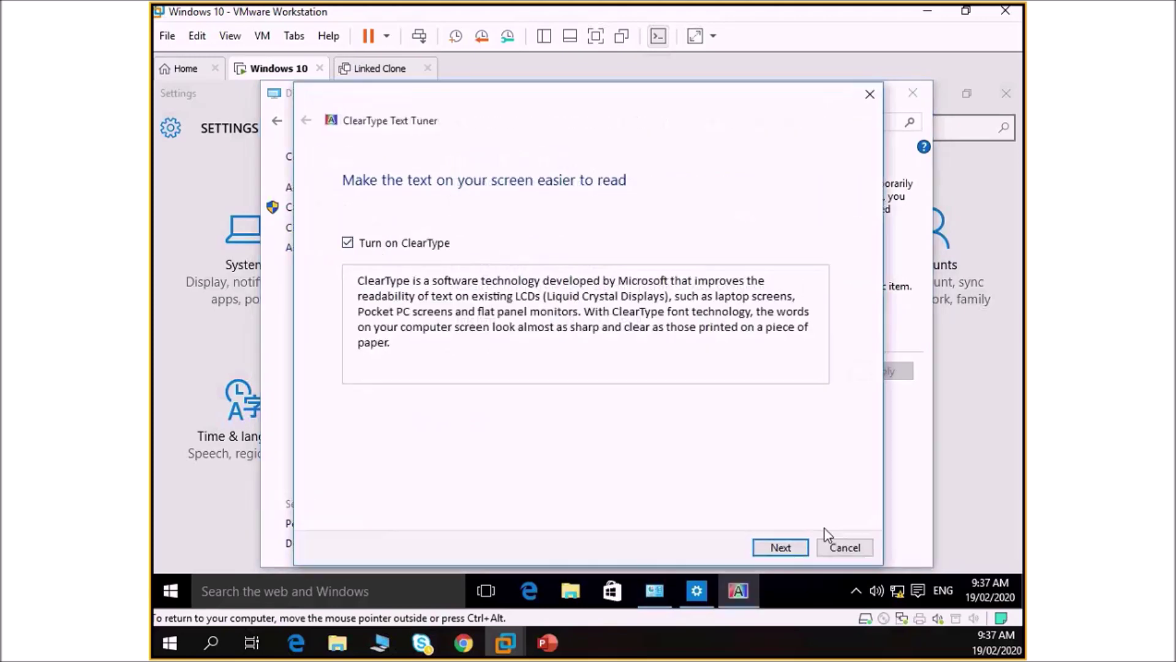
Cancel the ClearType tuner, set and apply title bar text size 20, then return to Appearance and Personalization
left_click(835, 546)
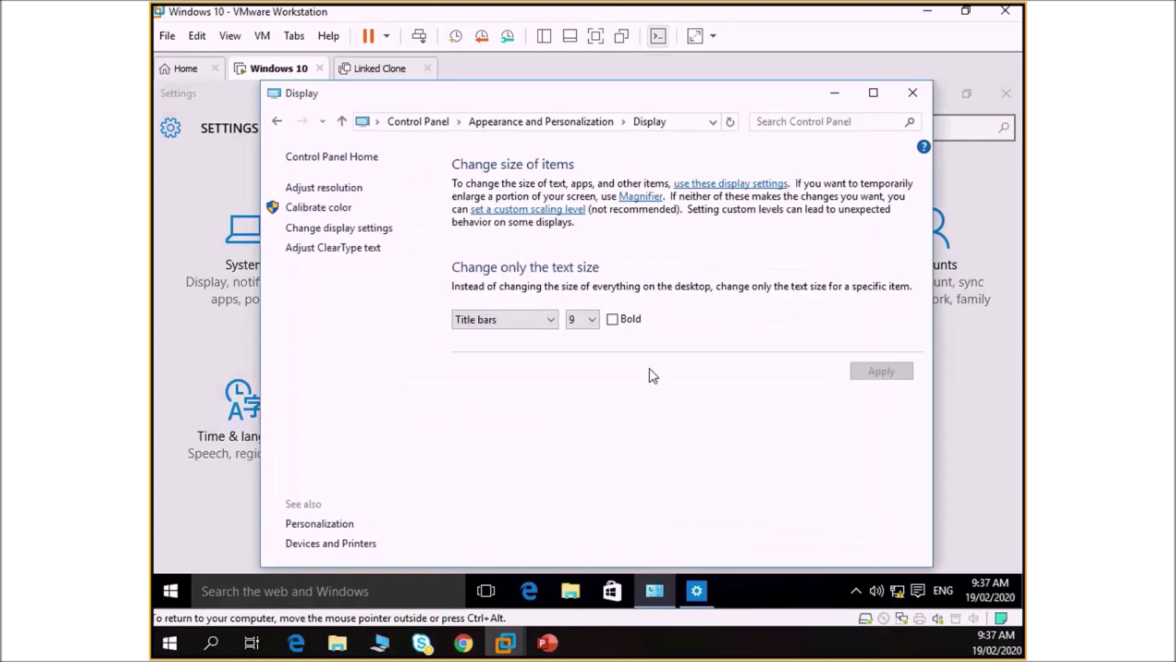
left_click(595, 325)
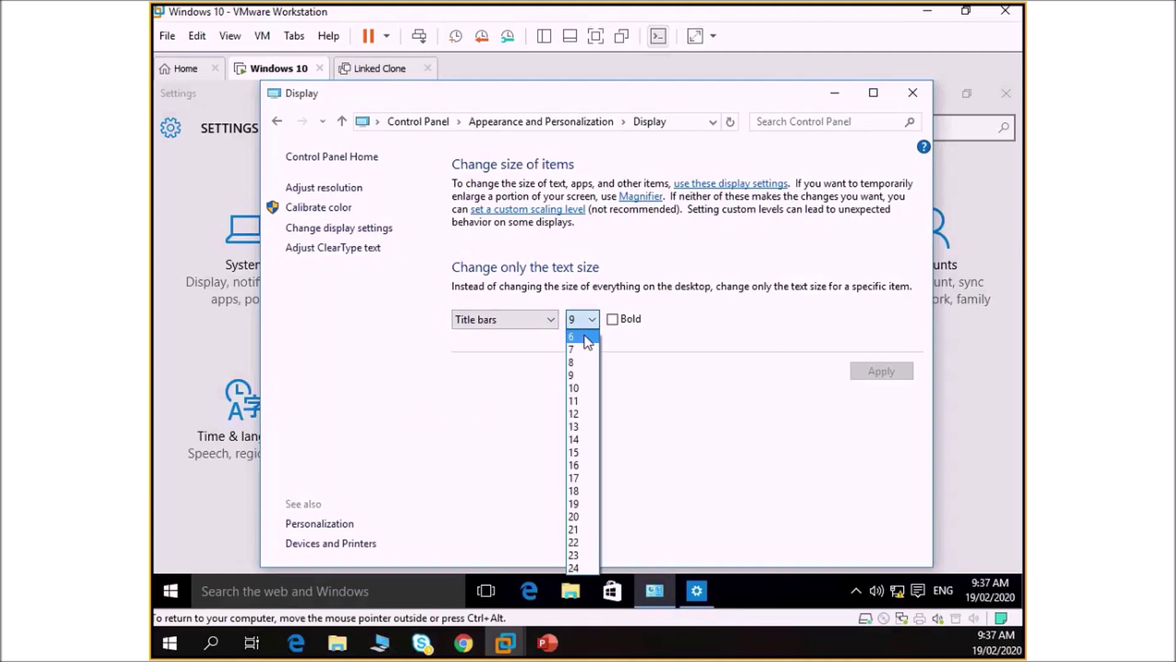
left_click(584, 517)
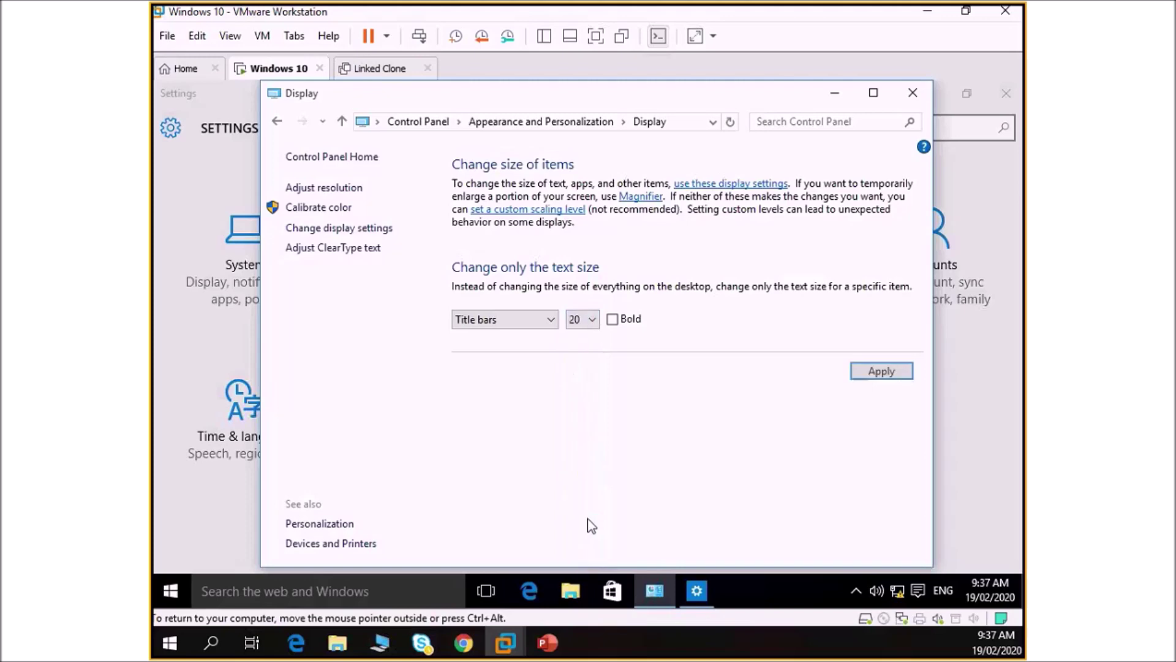
left_click(873, 373)
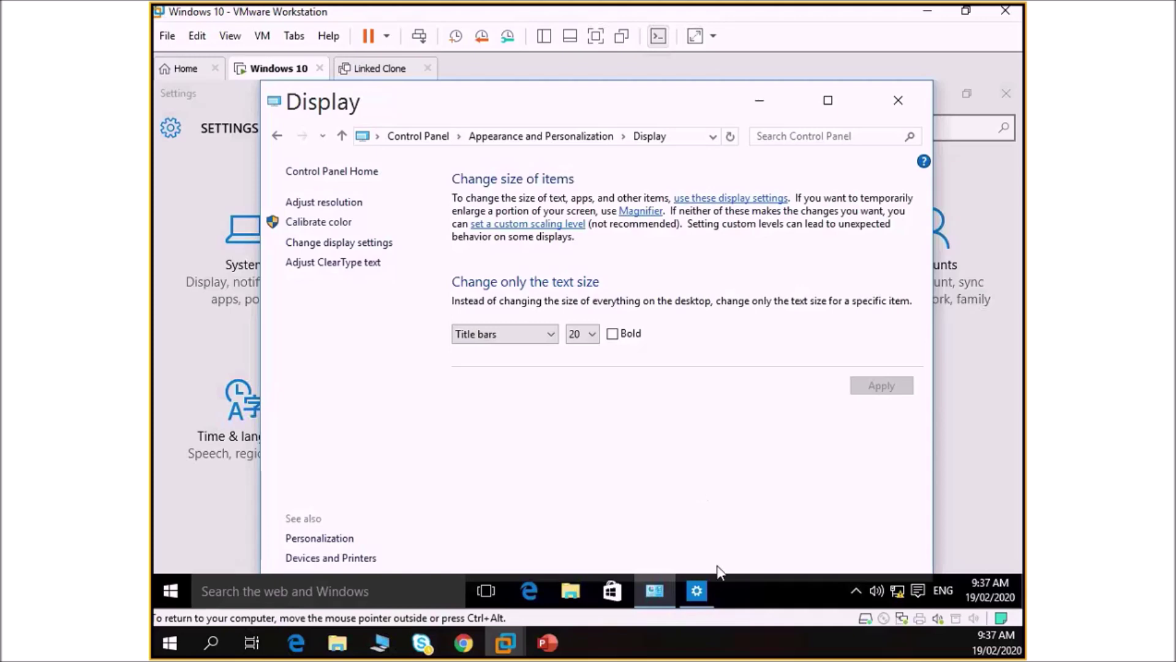
left_click(342, 136)
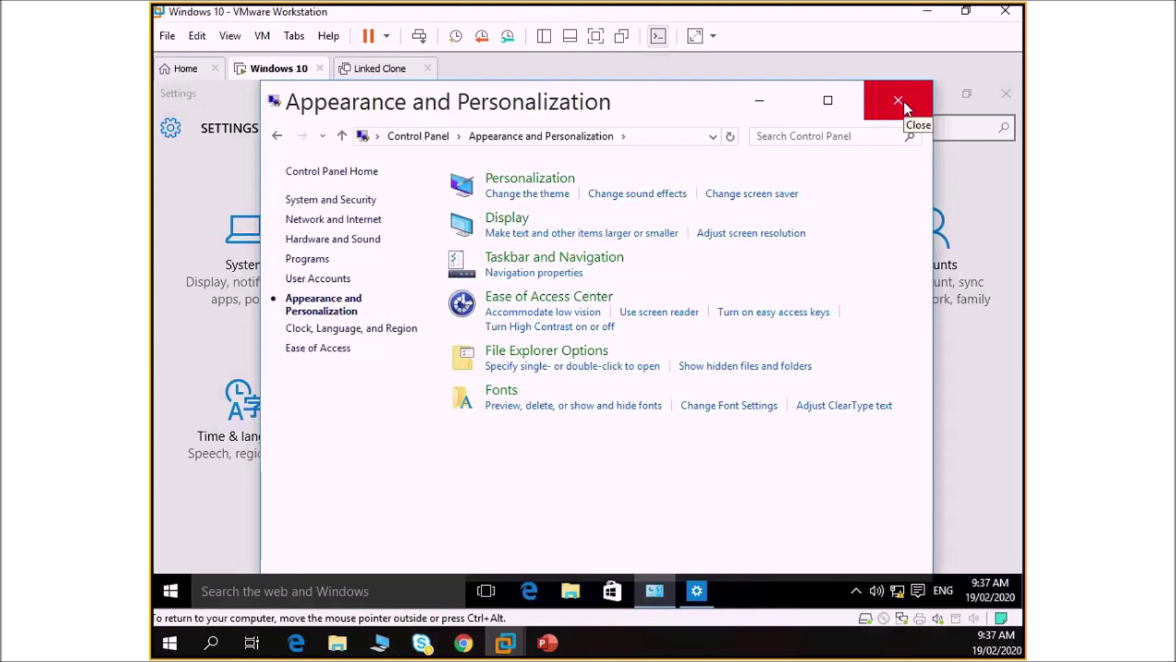
Switch to the PowerPoint lecture deck, scroll to slide 4 and start the slide show
left_click(561, 645)
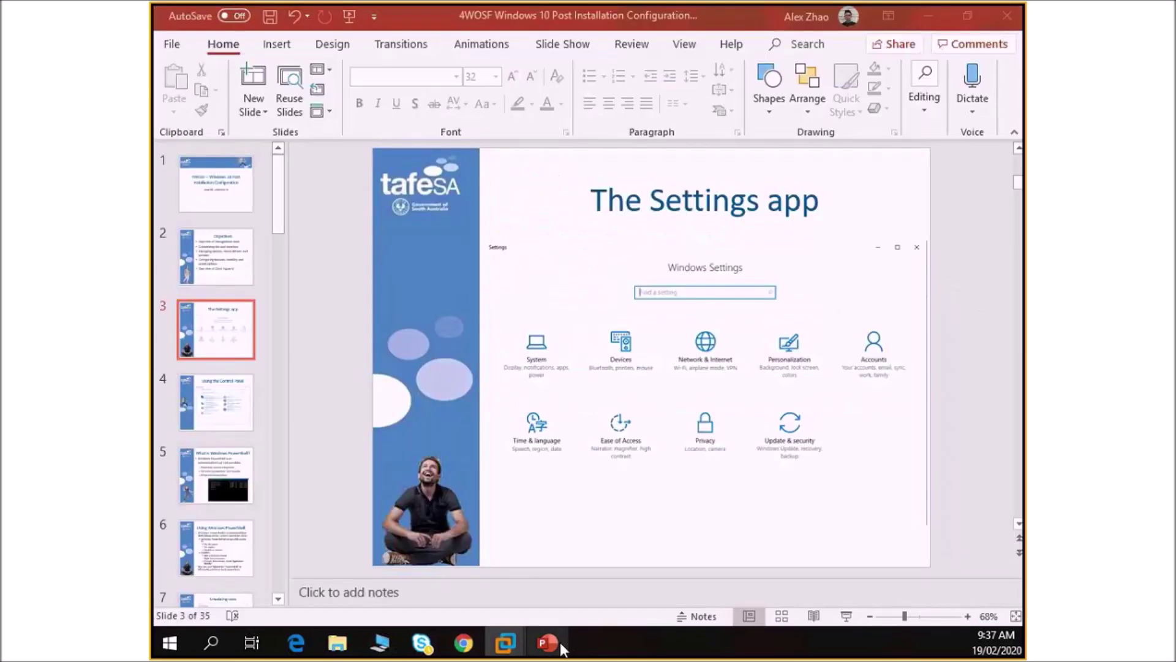
scroll(725, 432, "down", 1)
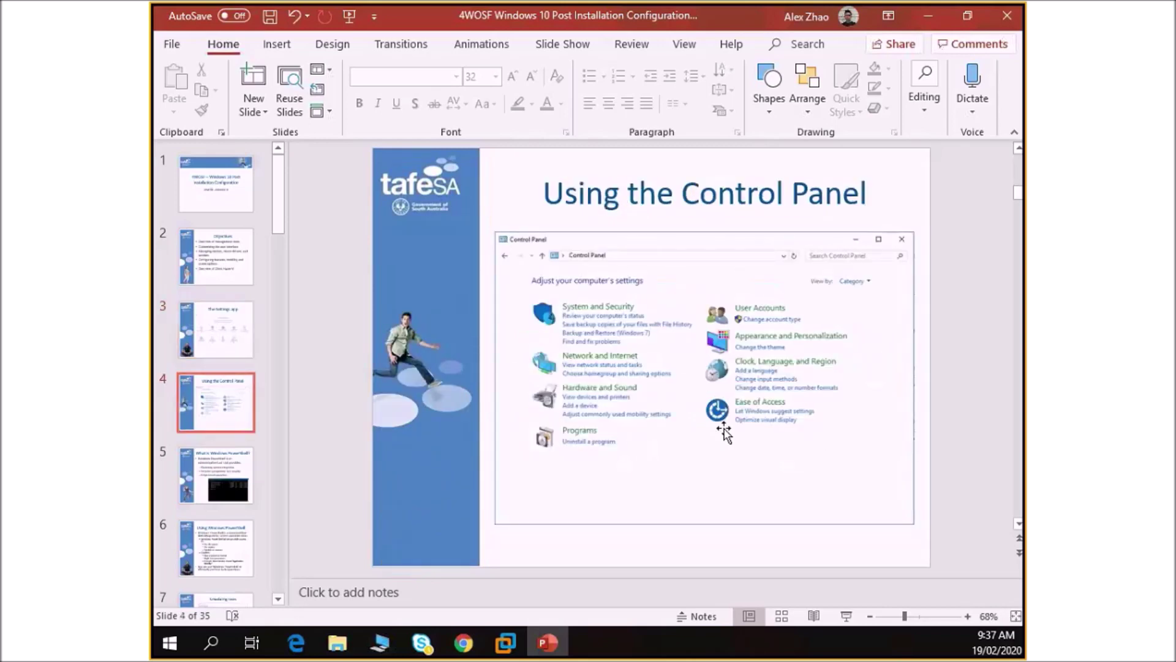
left_click(852, 609)
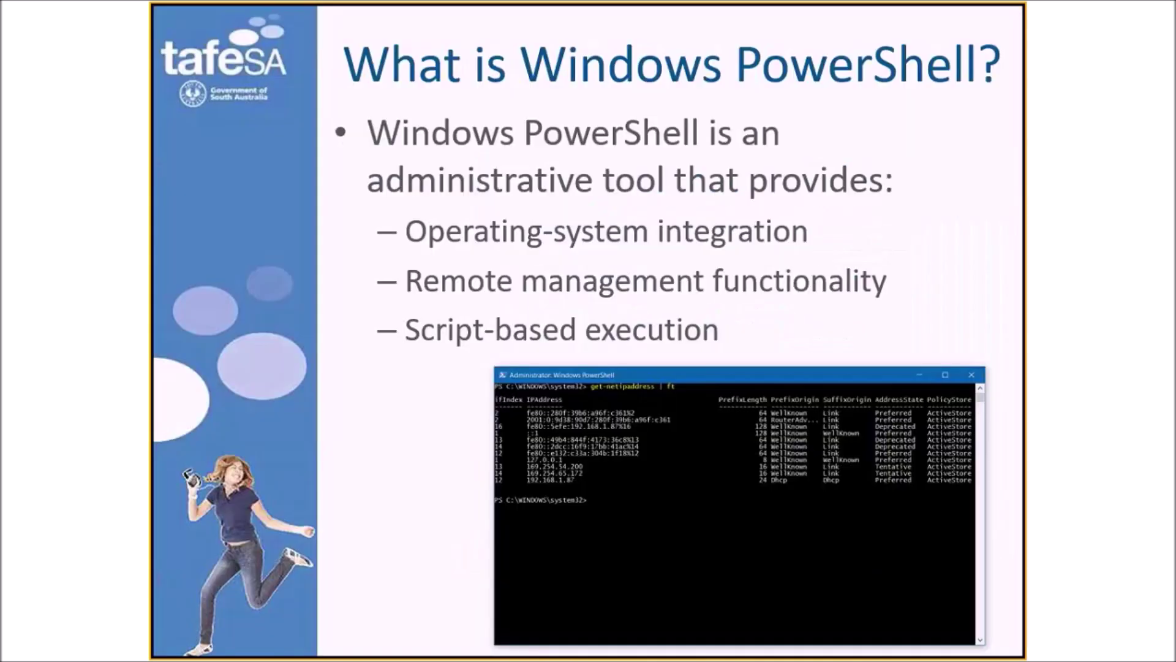
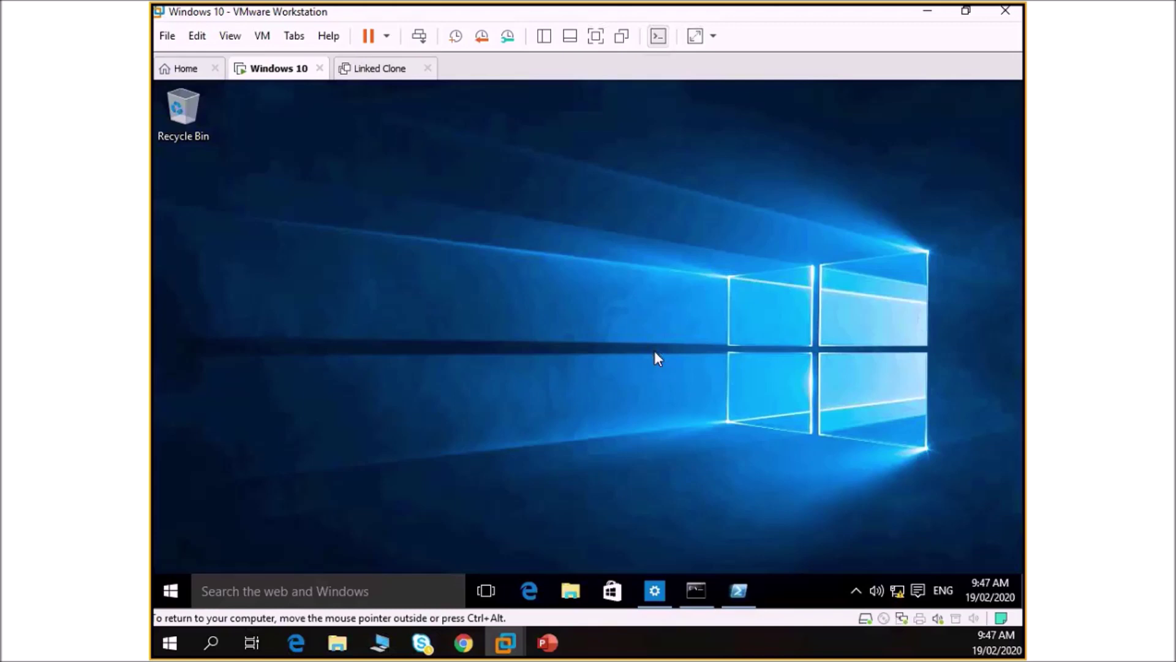
Launch Task Scheduler inside the Windows 10 virtual machine by searching 'task'
key("super")
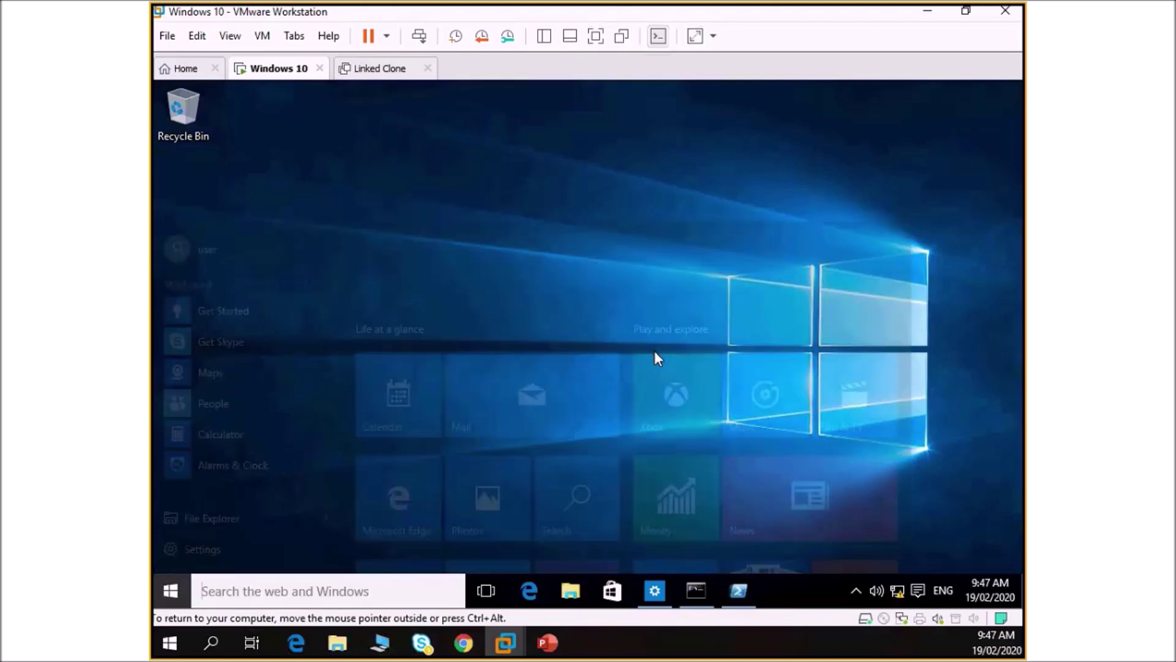
type("t")
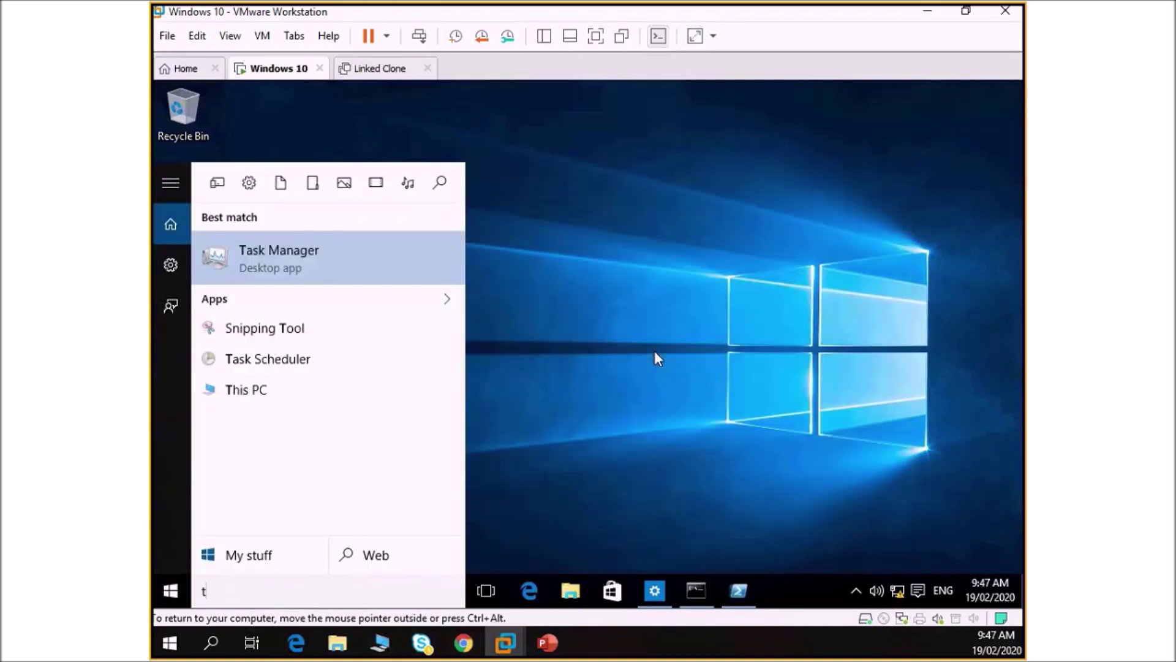
type("ask")
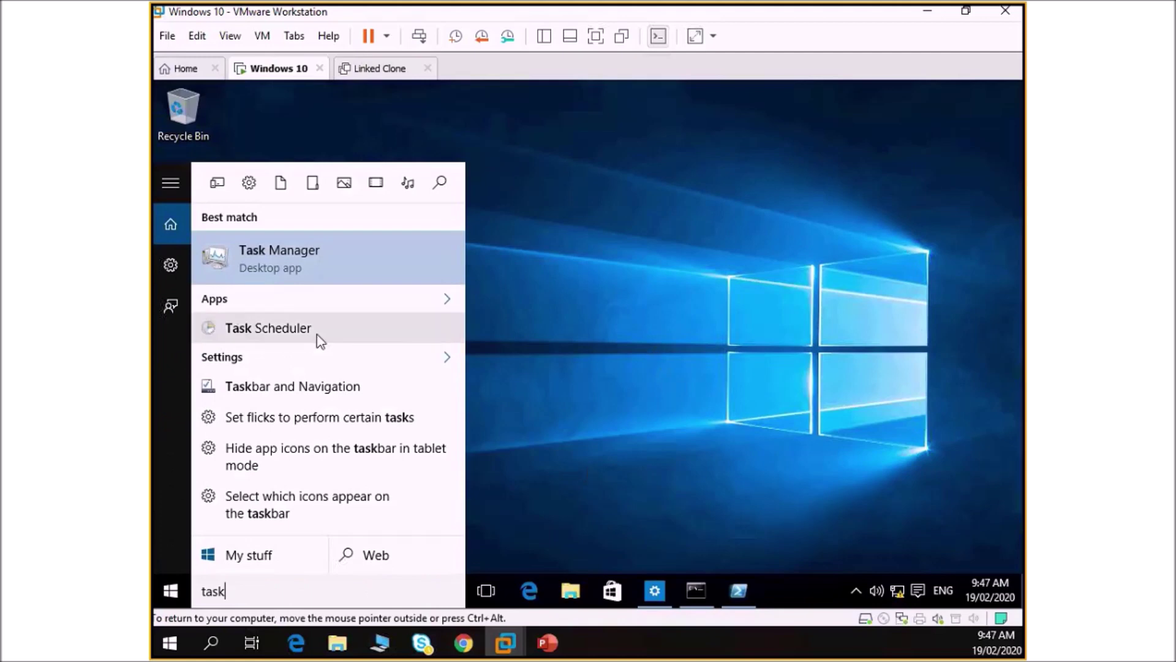
left_click(317, 335)
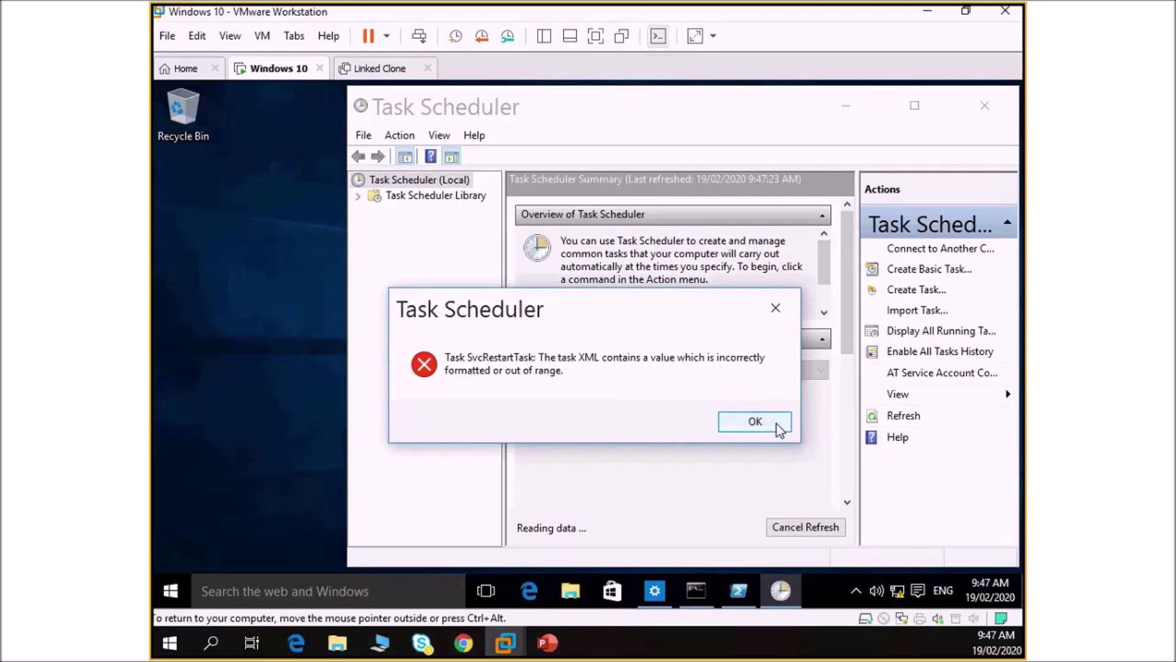
Dismiss the four malformed task XML errors and minimize the VMware window
left_click(780, 429)
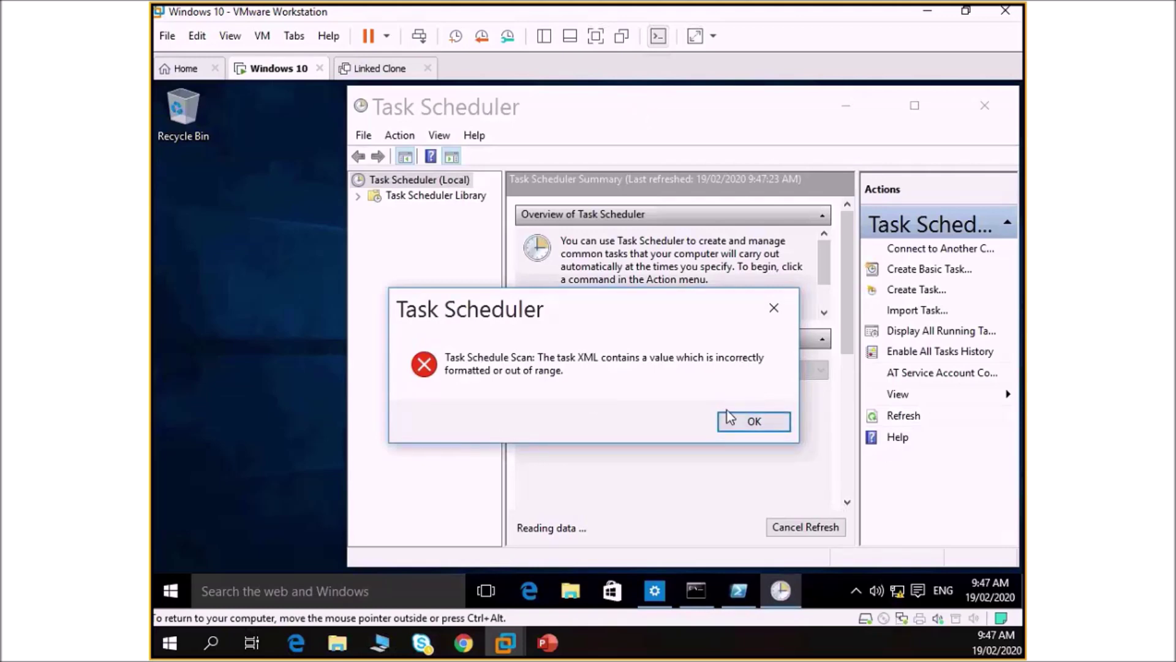
left_click(763, 423)
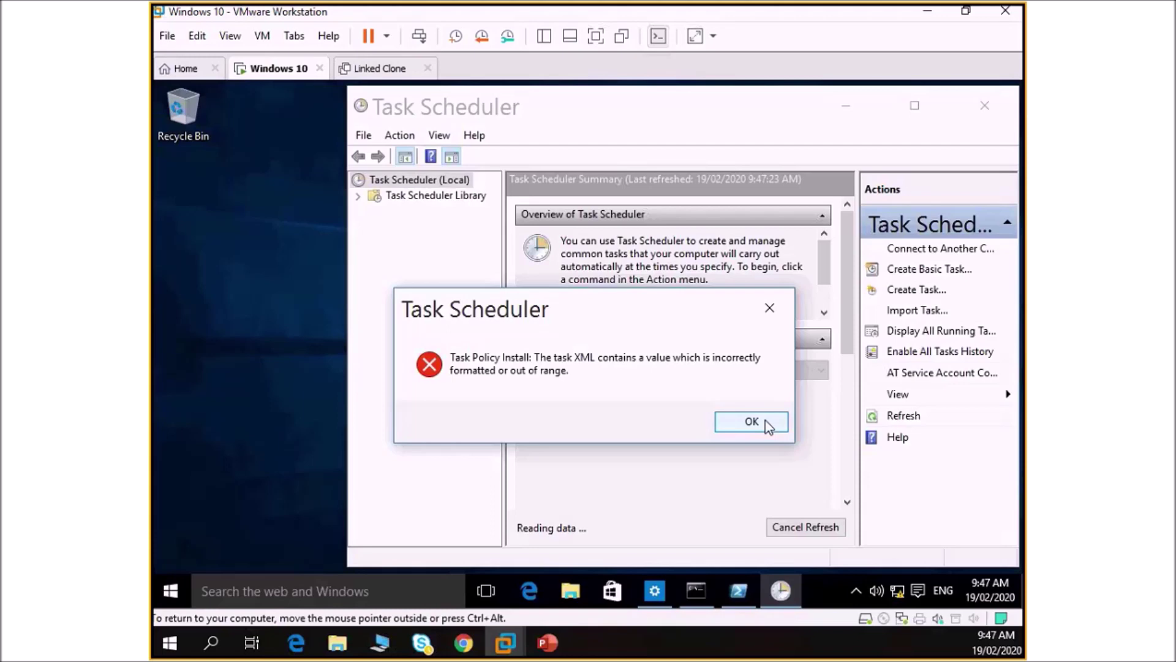
left_click(767, 427)
left_click(767, 427)
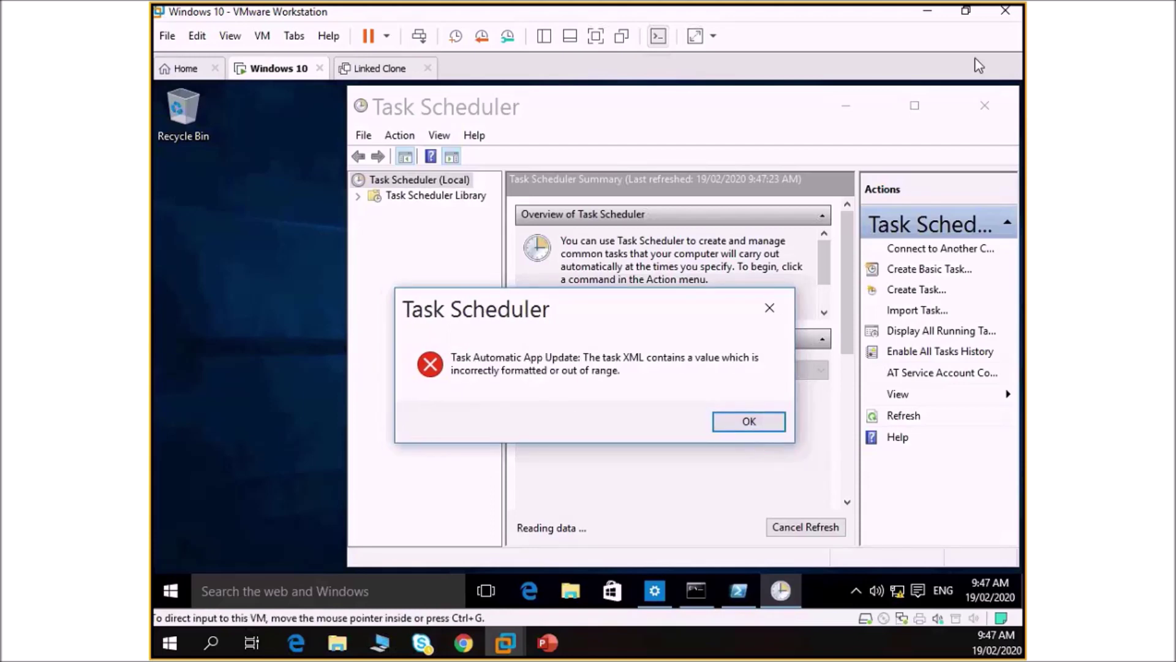
left_click(927, 11)
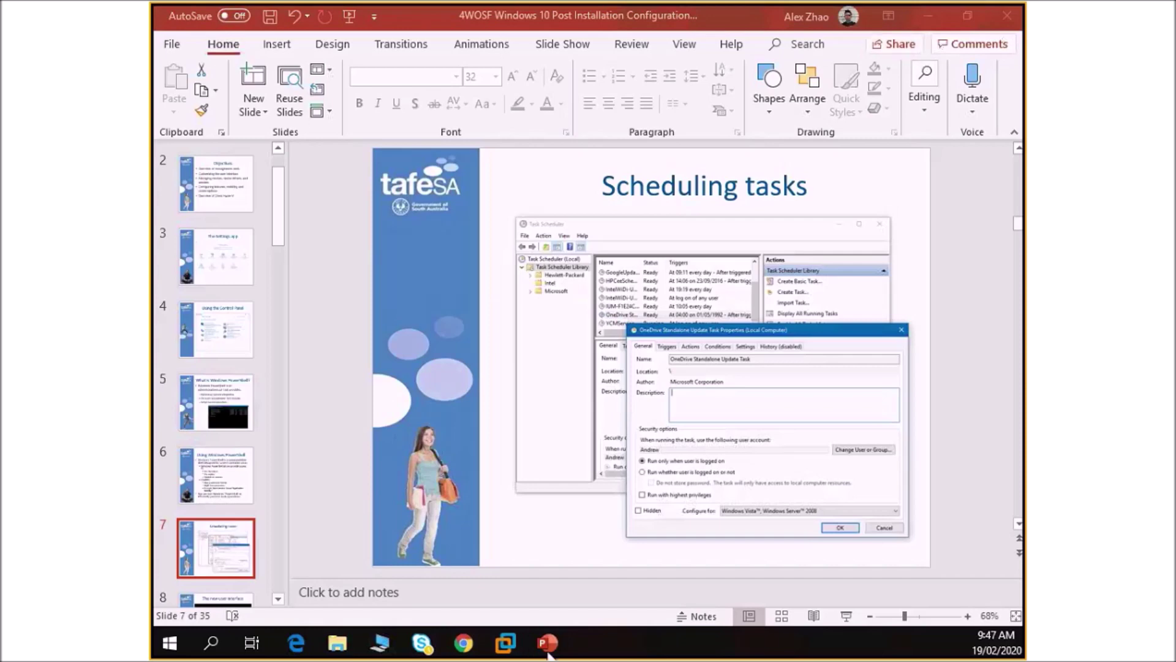
Search 'task' from the host Start menu and launch Task Scheduler
left_click(174, 647)
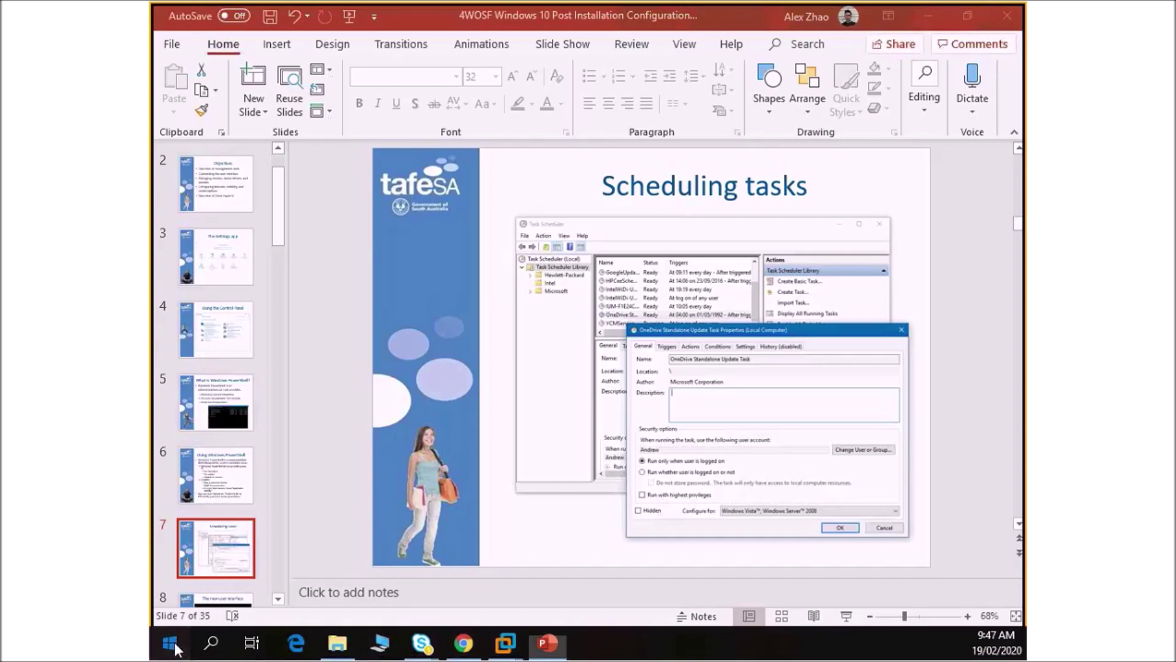
type("task")
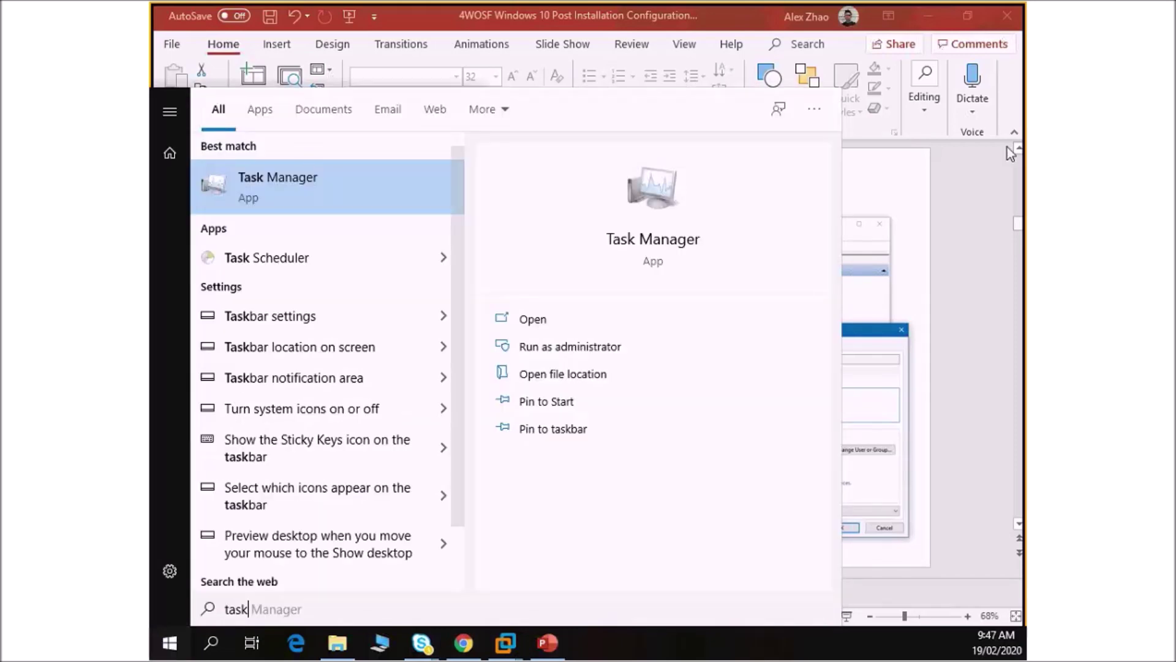
left_click(240, 253)
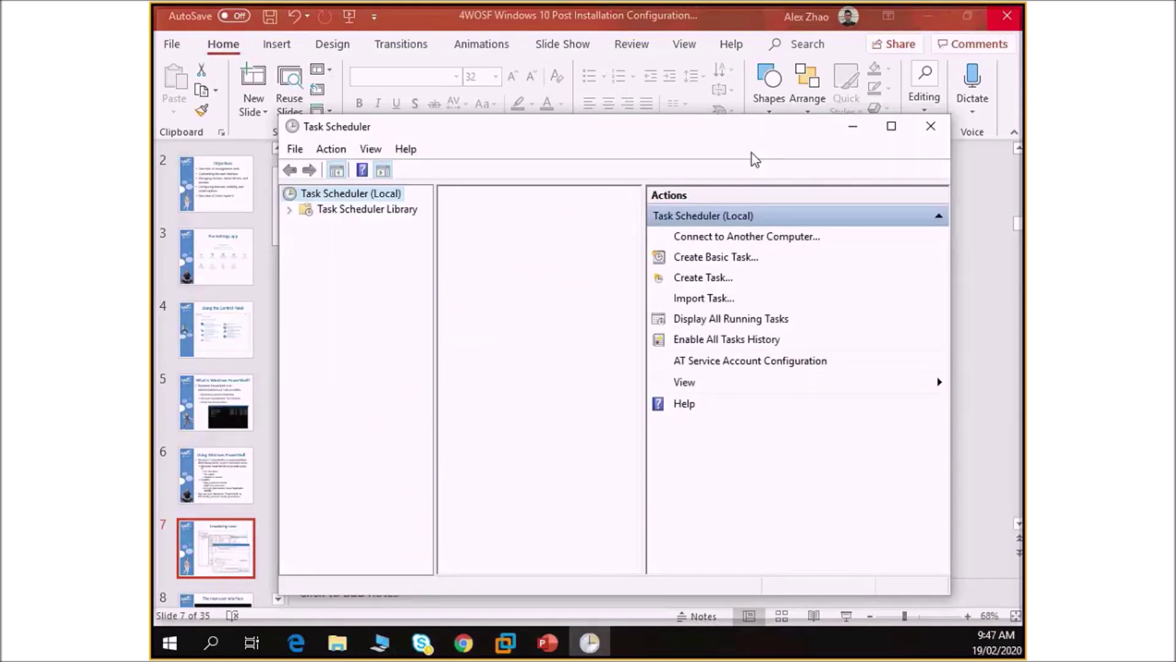
Maximize Task Scheduler, expand Library > Microsoft, and start Create Basic Task
left_click(891, 146)
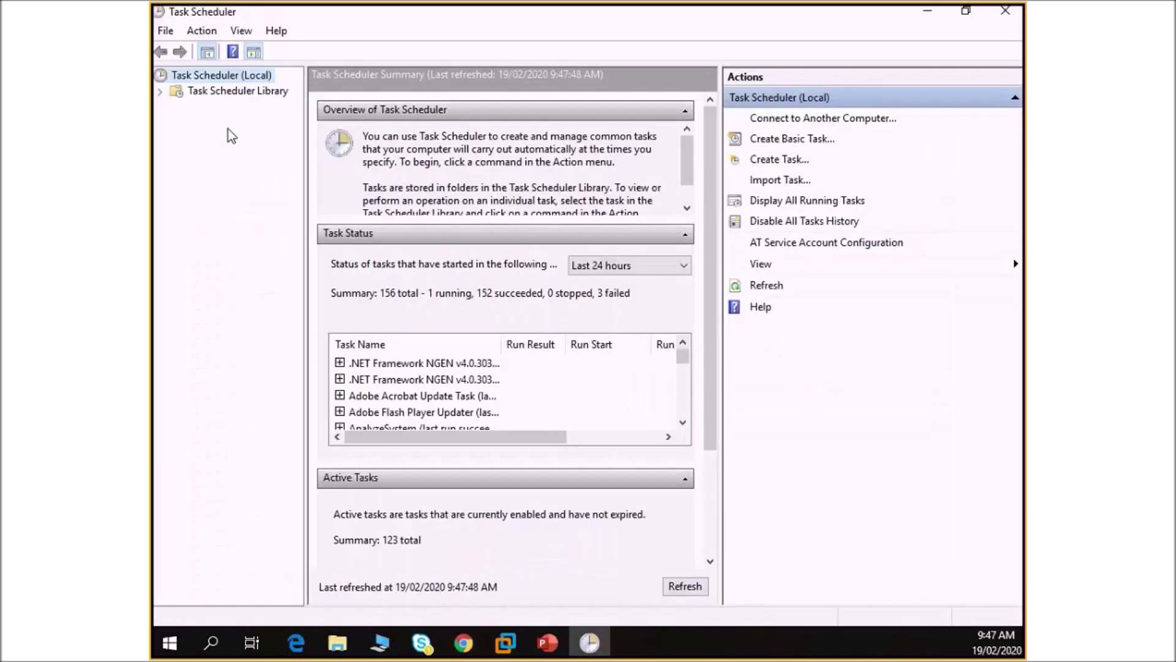
left_click(177, 106)
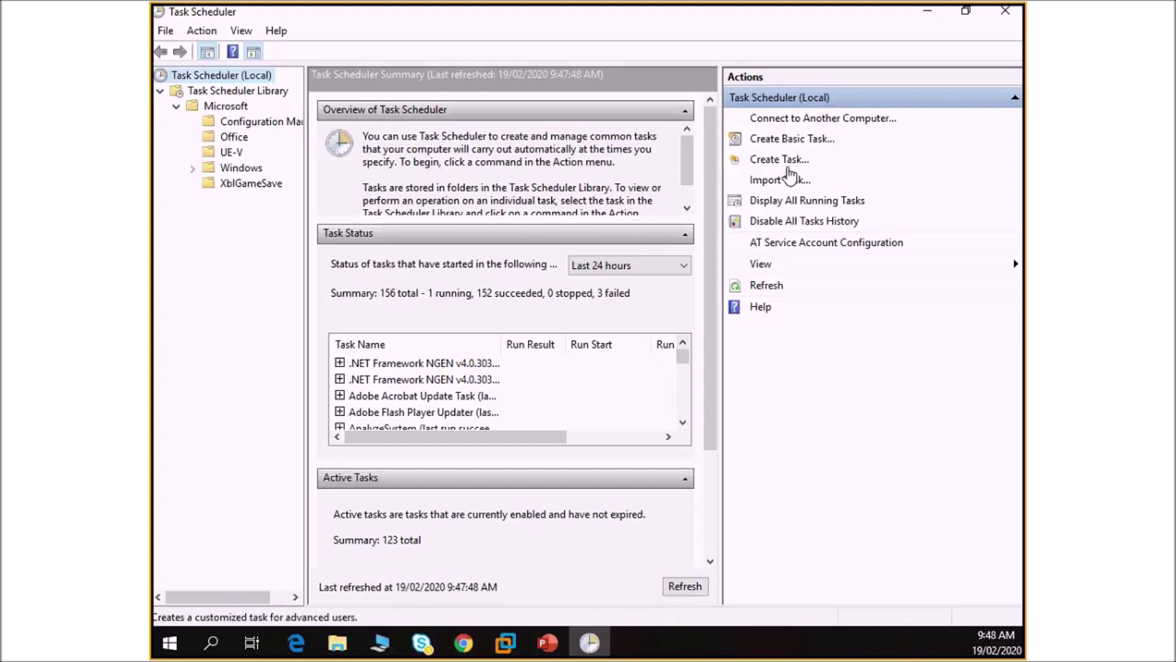
left_click(794, 145)
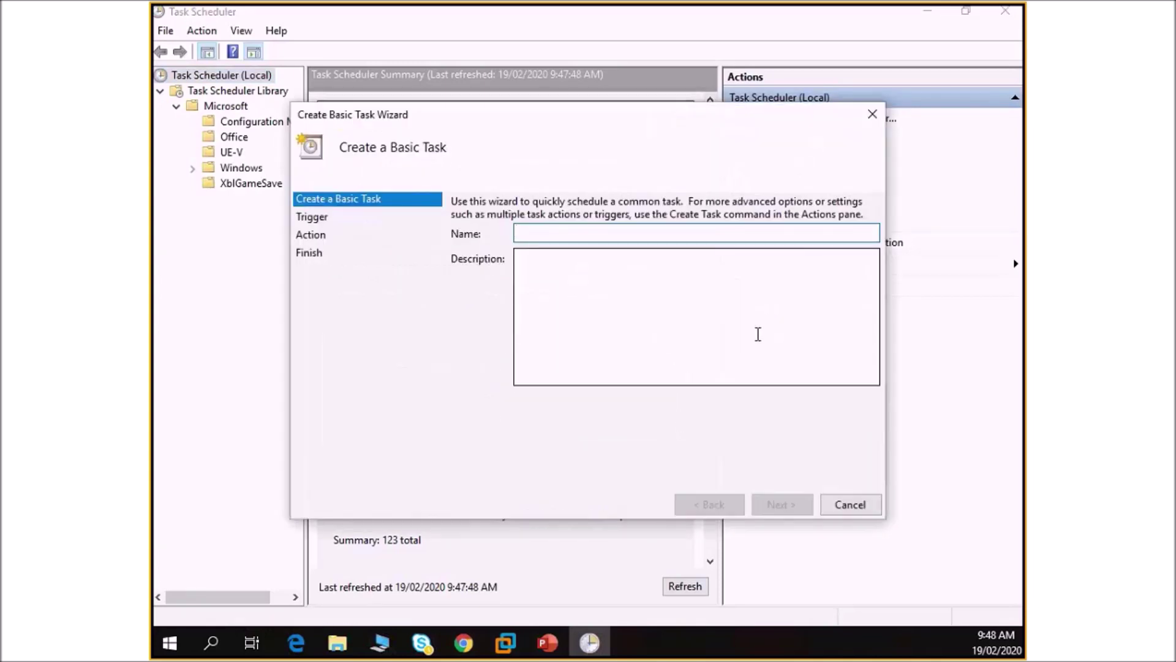
Name the task 'calc' with description 'start calculator' and continue to the trigger page
type("calc")
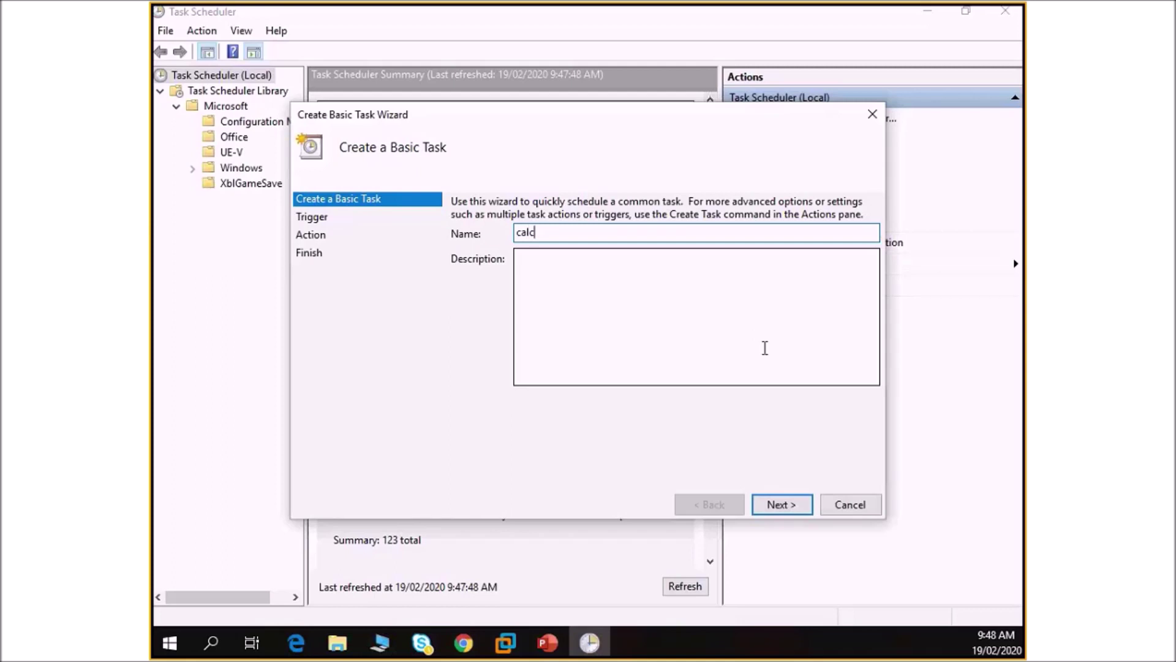
left_click(619, 310)
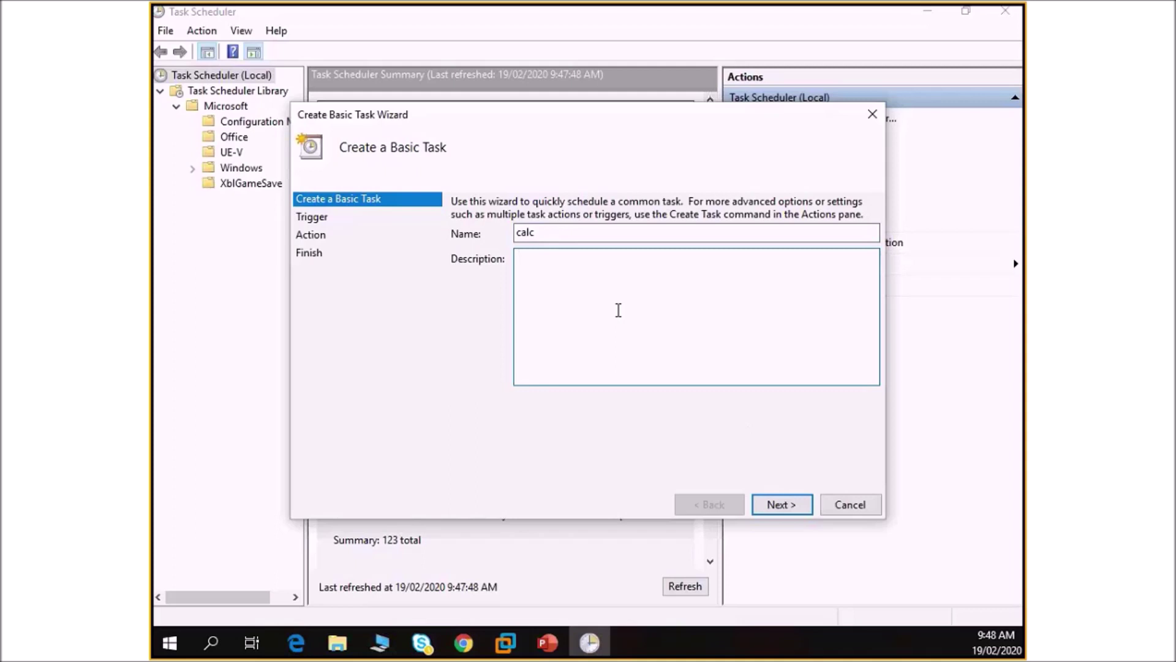
type("start calculator")
left_click(799, 497)
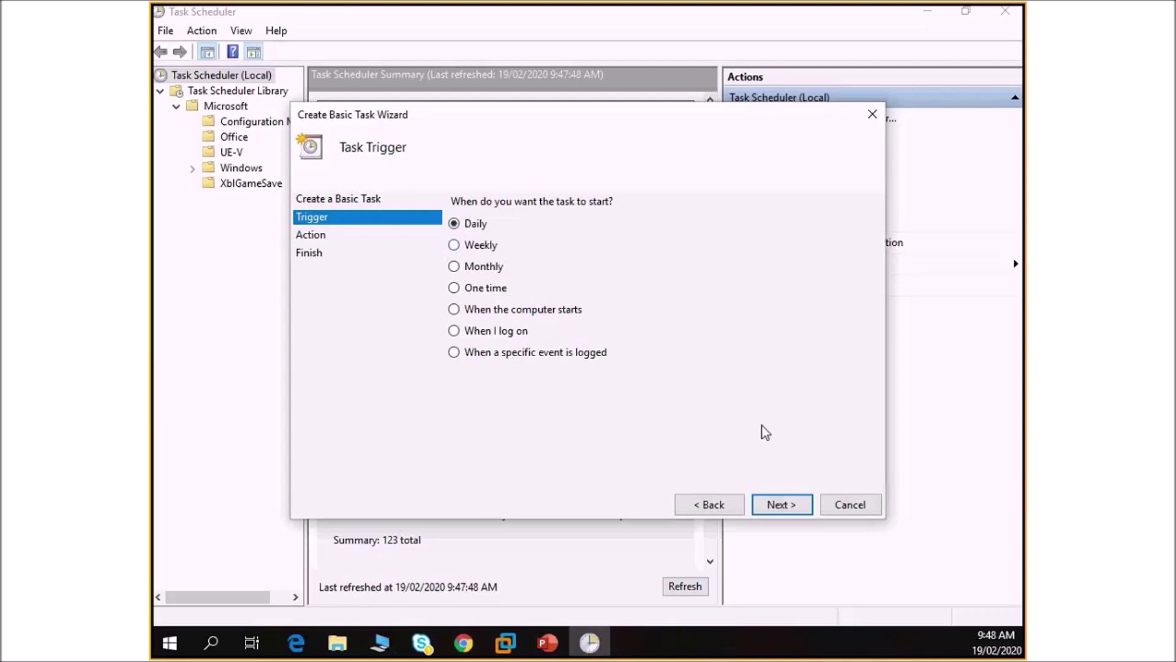
Set a Daily trigger recurring every 1 day, starting at 9:50 instead of 9:48
left_click(802, 504)
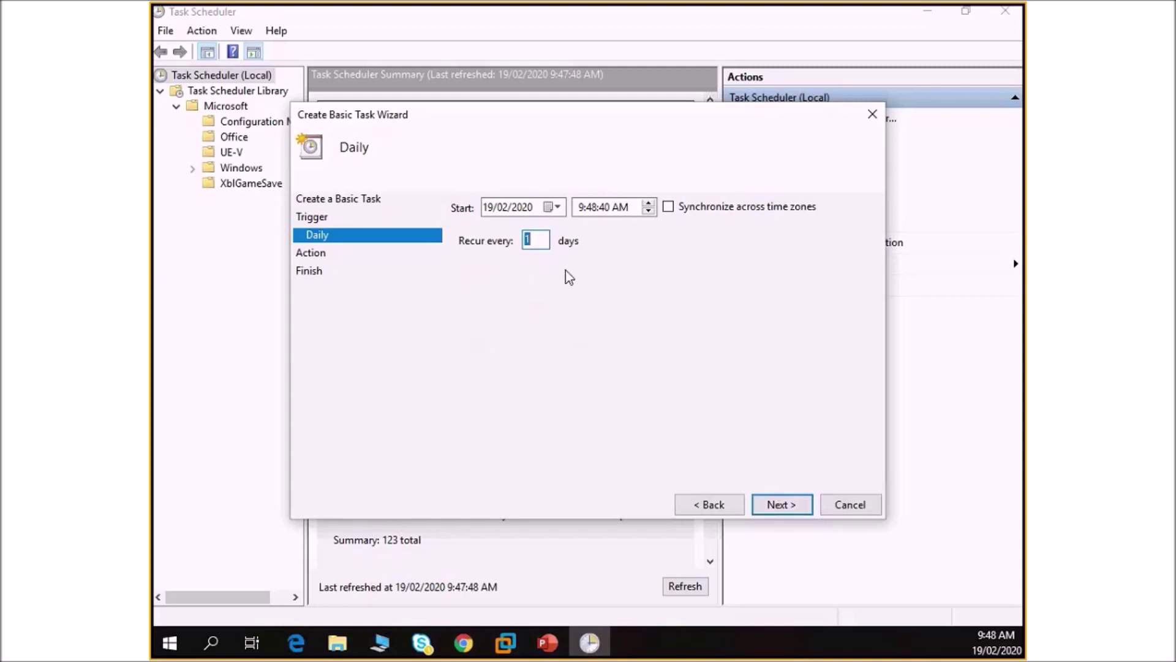
left_click(528, 240)
left_click_drag(528, 241, 537, 240)
left_click(645, 208)
double_click(651, 203)
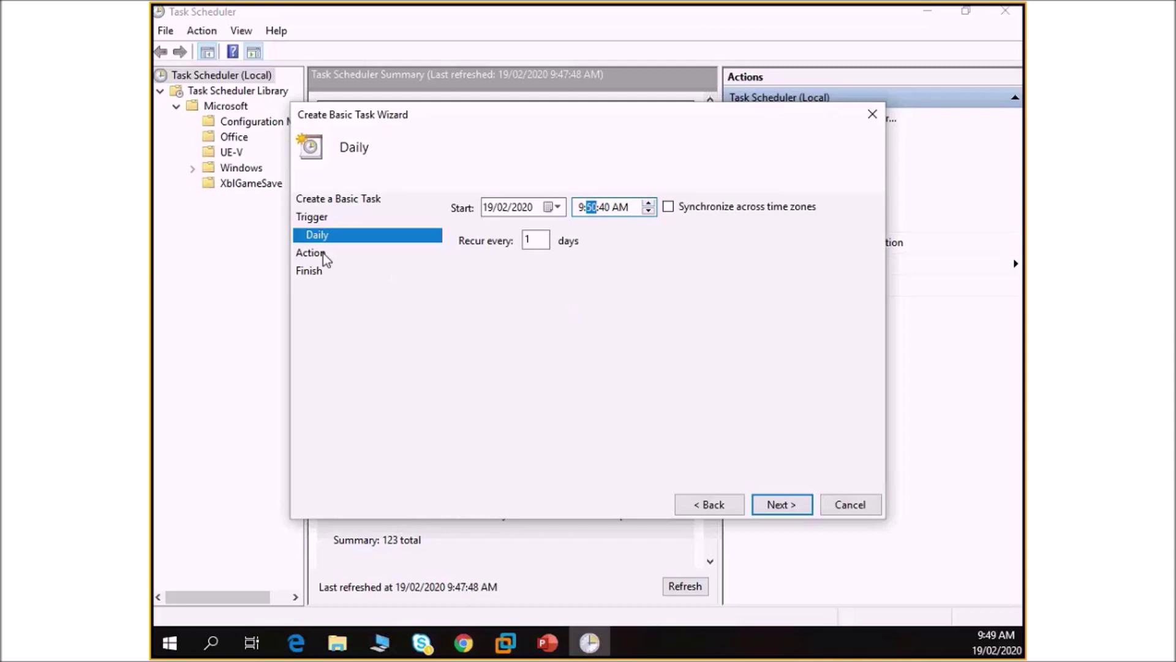
left_click(784, 508)
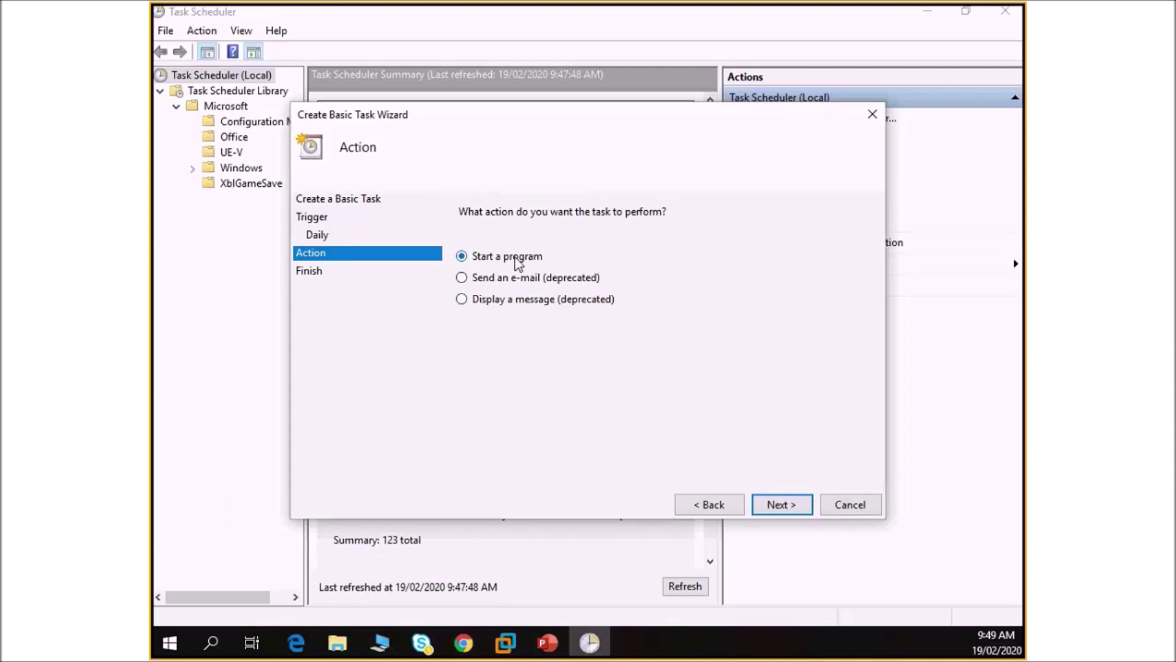
Choose Start a program and browse the System32 folder for the program file
left_click(796, 506)
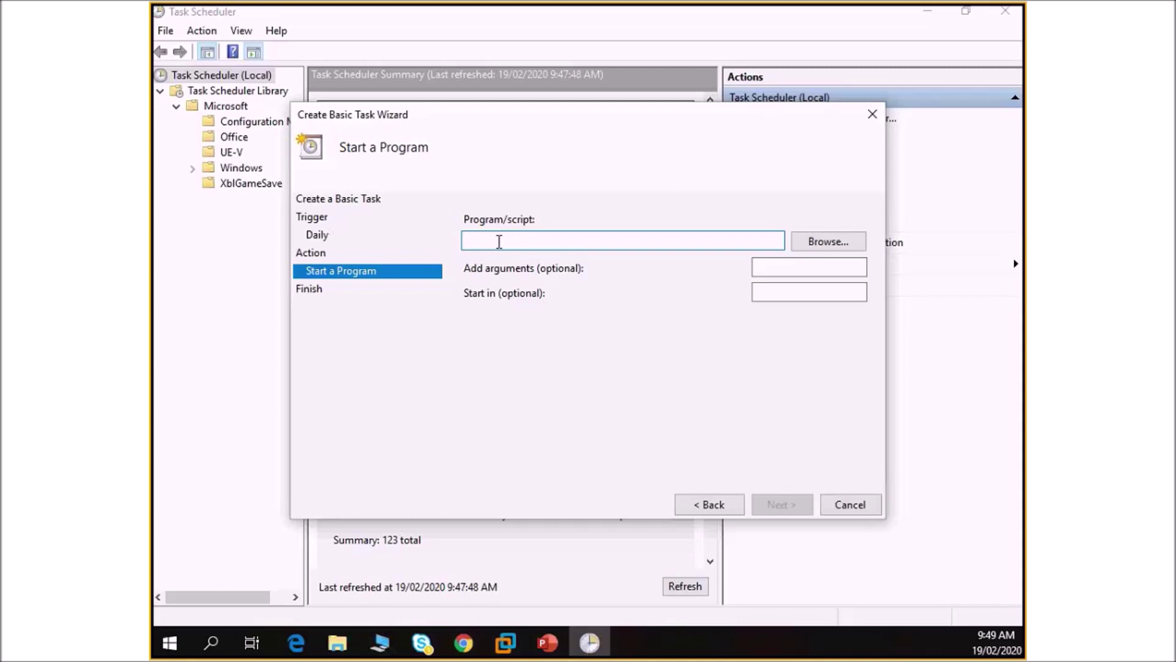
left_click(839, 241)
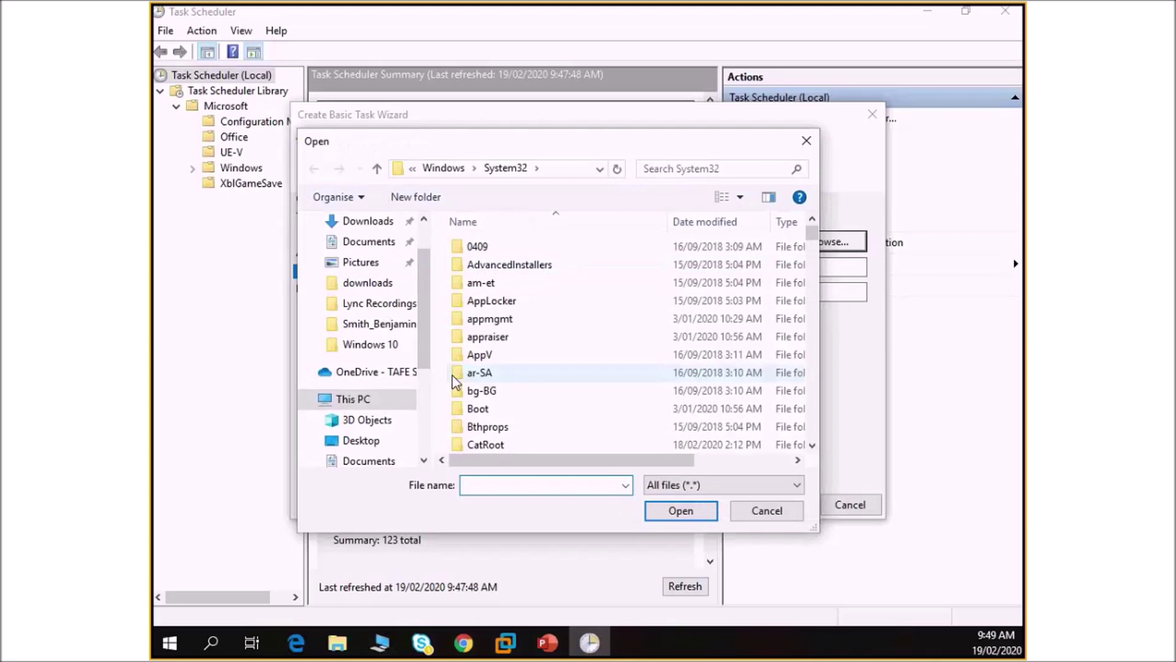
left_click(731, 168)
type("clac")
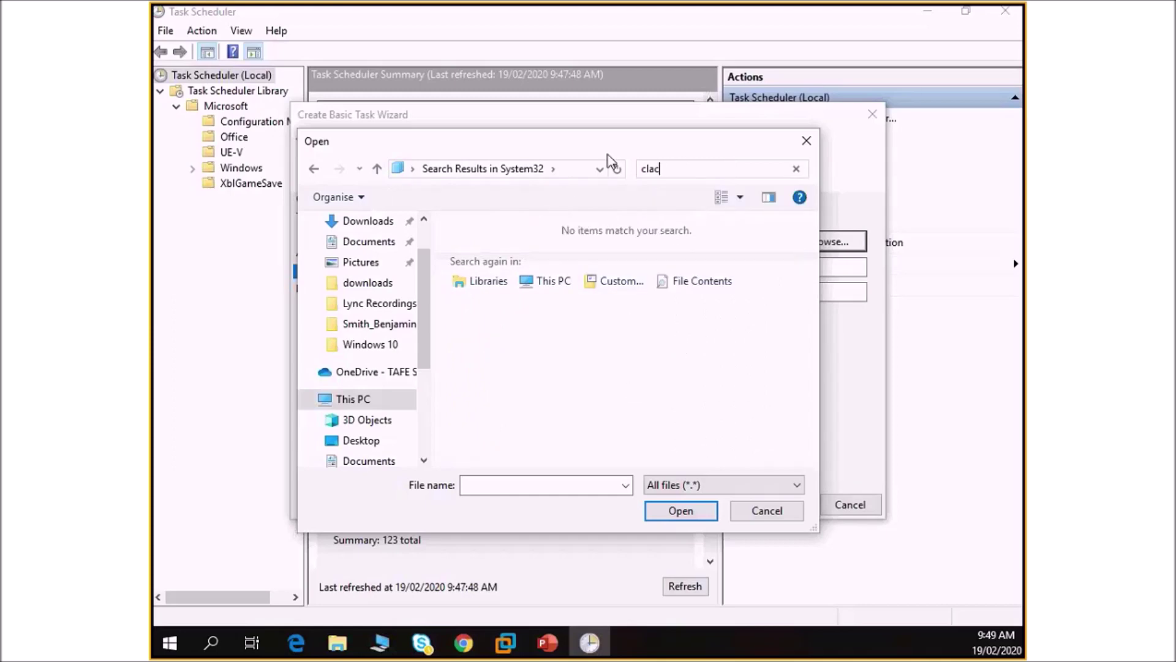
key("BackSpace")
key("BackSpace")
key("BackSpace")
key("BackSpace")
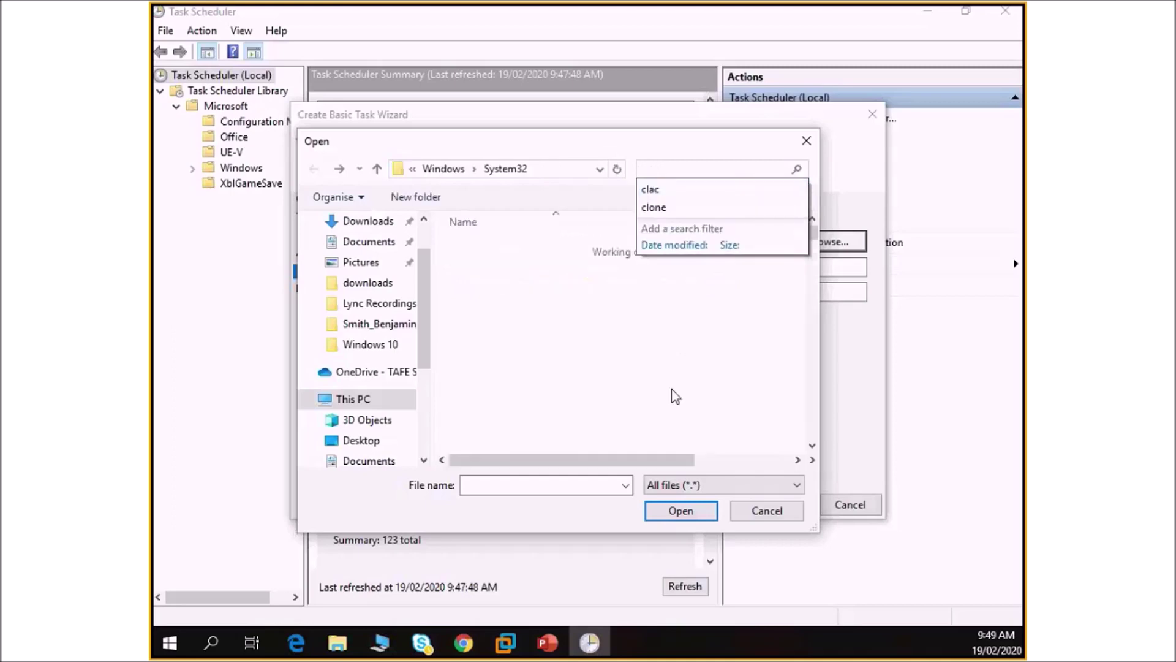
Select C:\Windows\System32\cacls.exe as the program to start, then step back in the wizard
mouse_move(812, 235)
left_mouse_down()
mouse_move(824, 362)
mouse_move(813, 236)
mouse_move(804, 248)
left_mouse_up()
scroll(719, 293, "up", 15)
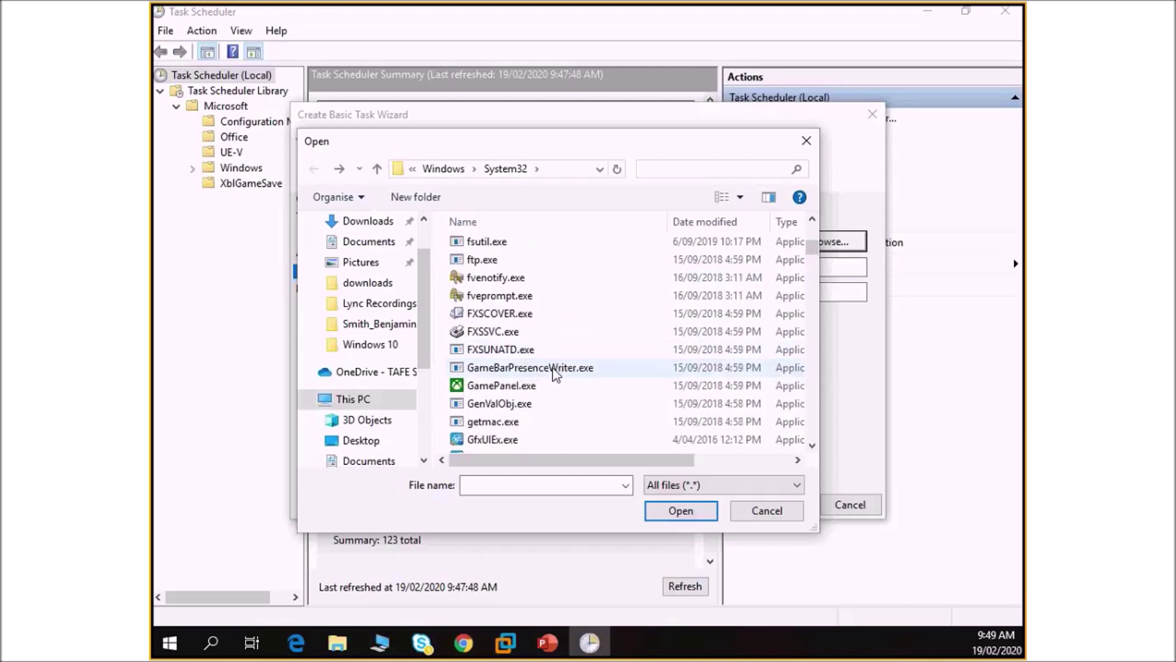
scroll(544, 370, "up", 20)
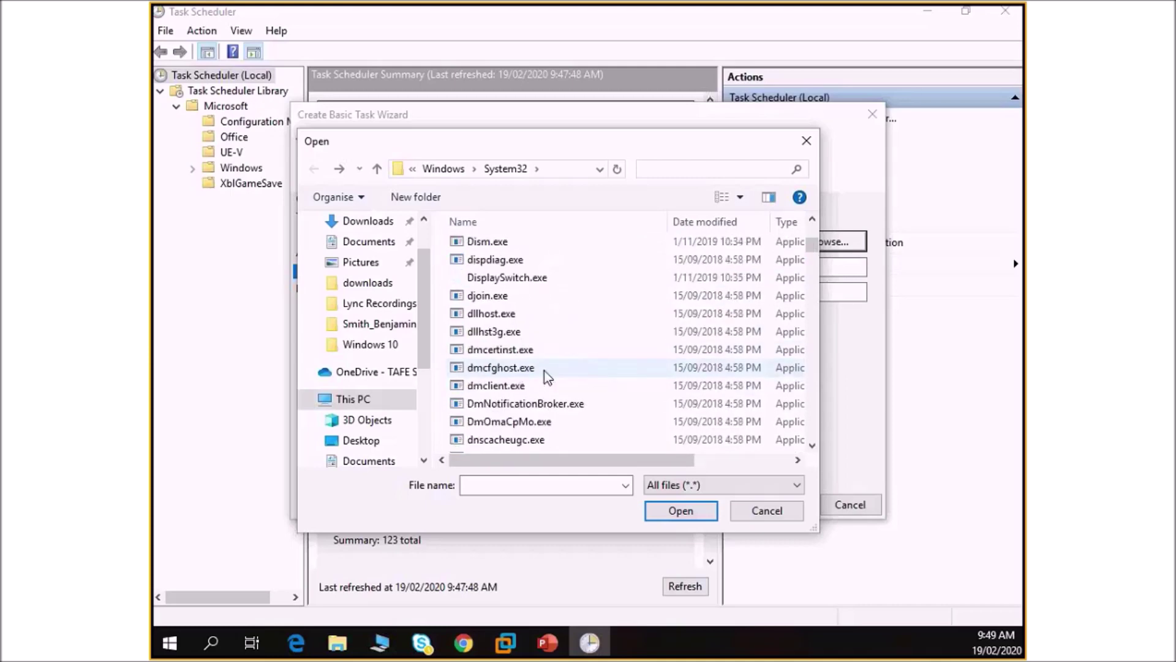
scroll(545, 370, "up", 10)
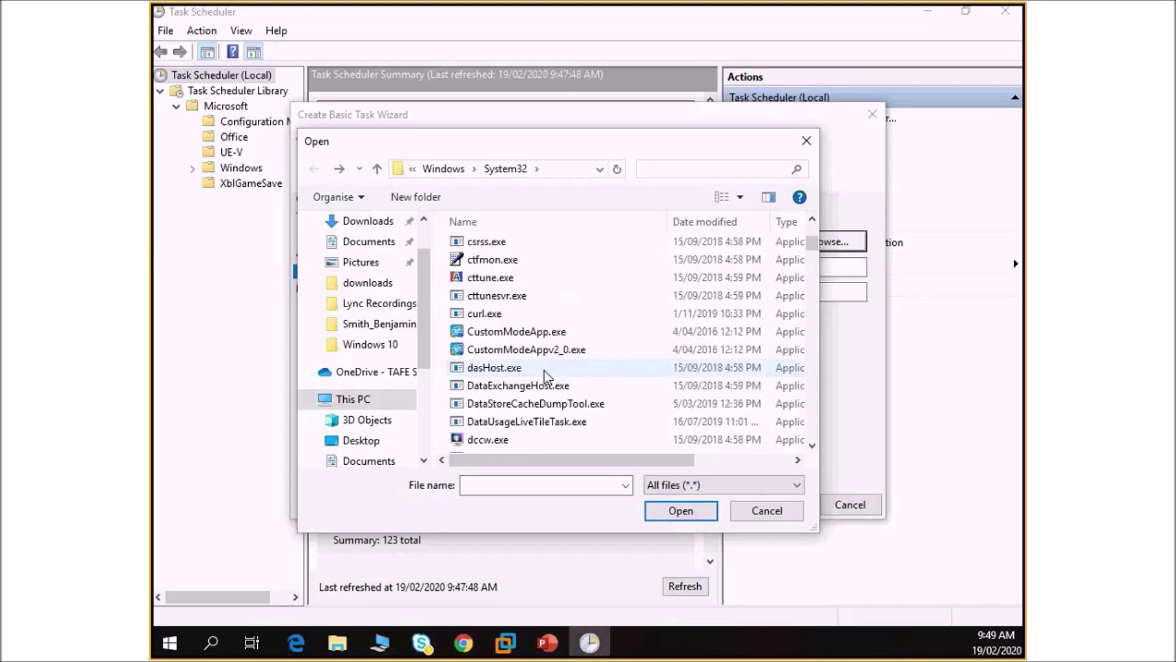
scroll(544, 370, "up", 5)
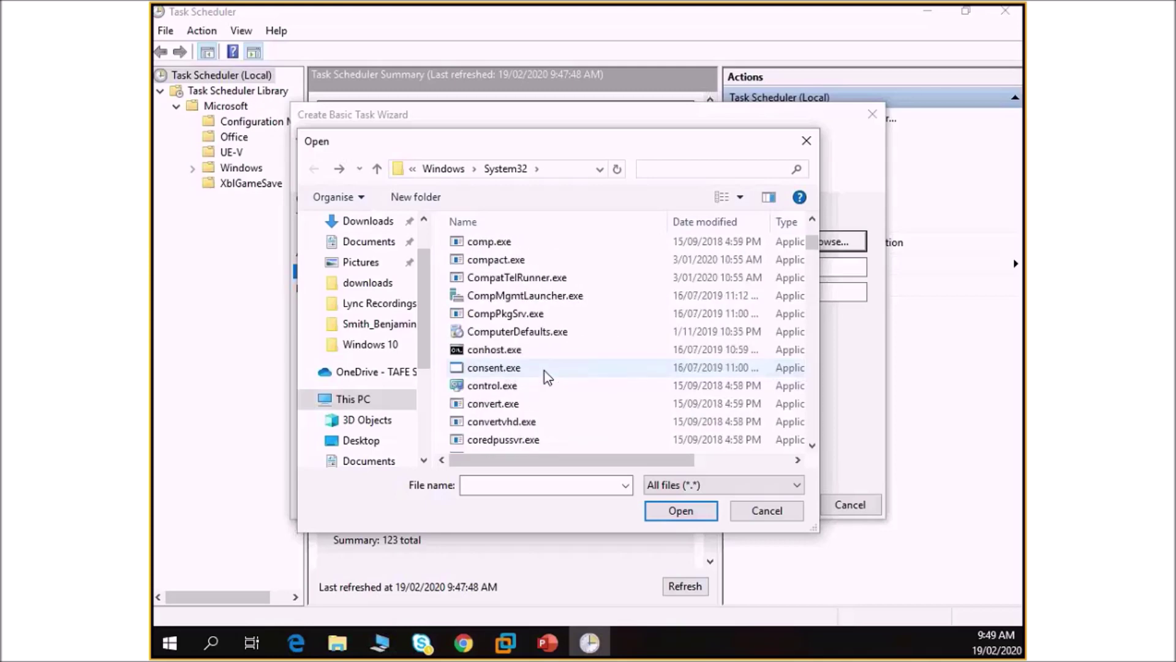
scroll(544, 370, "up", 10)
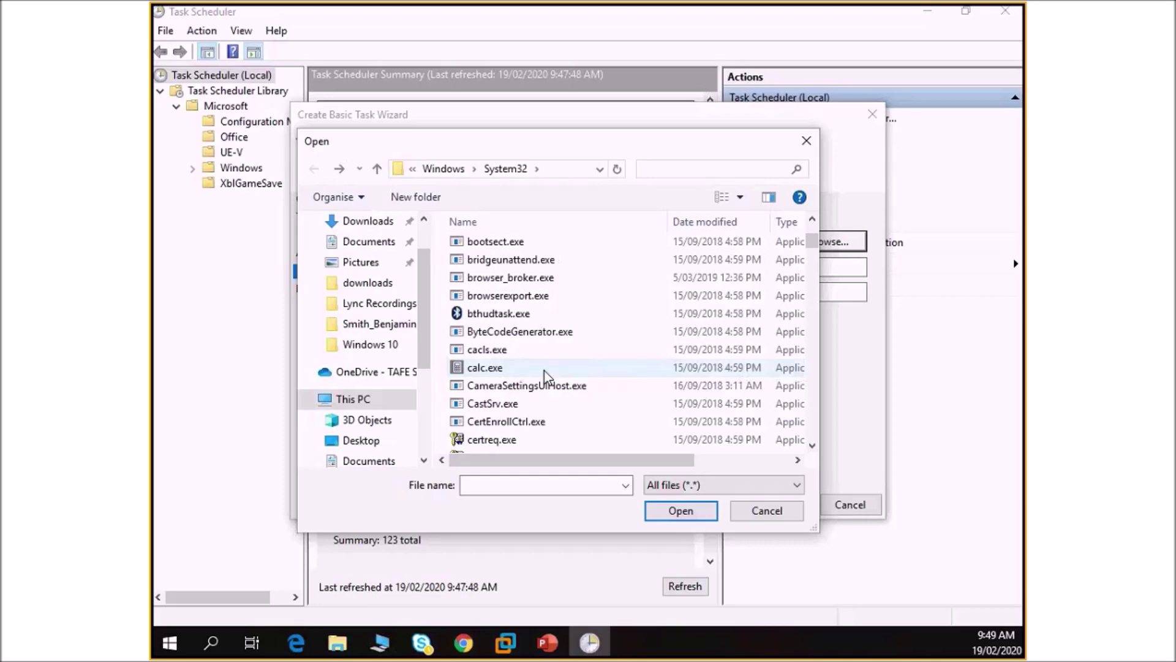
scroll(544, 373, "down", 1)
left_click(503, 317)
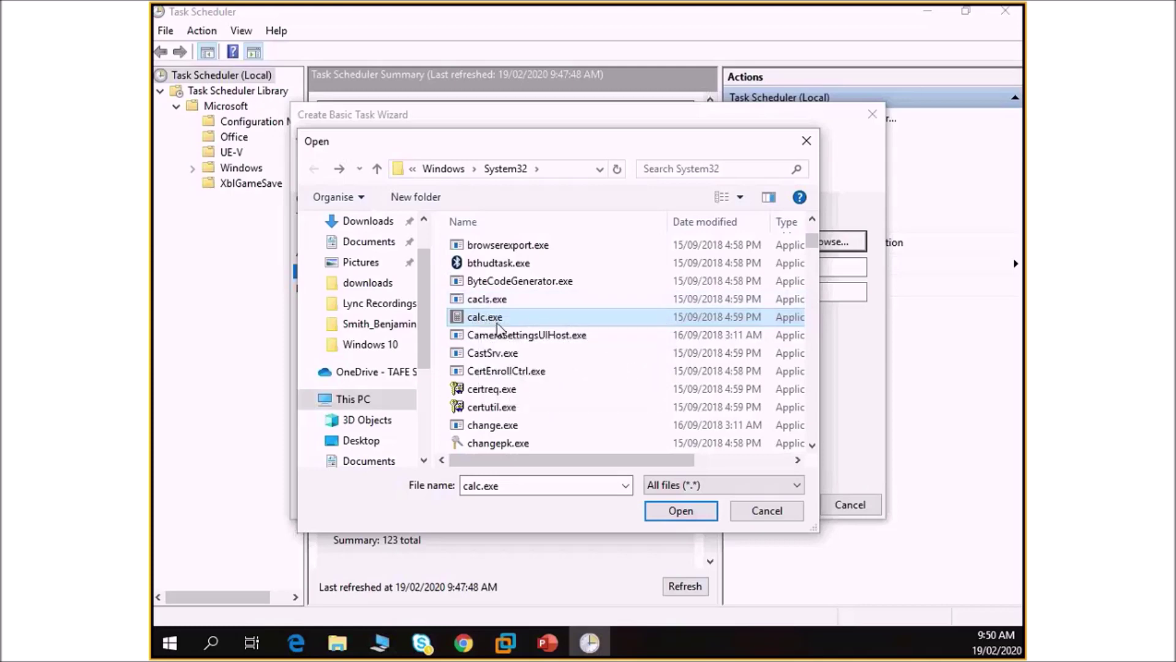
left_click(489, 299)
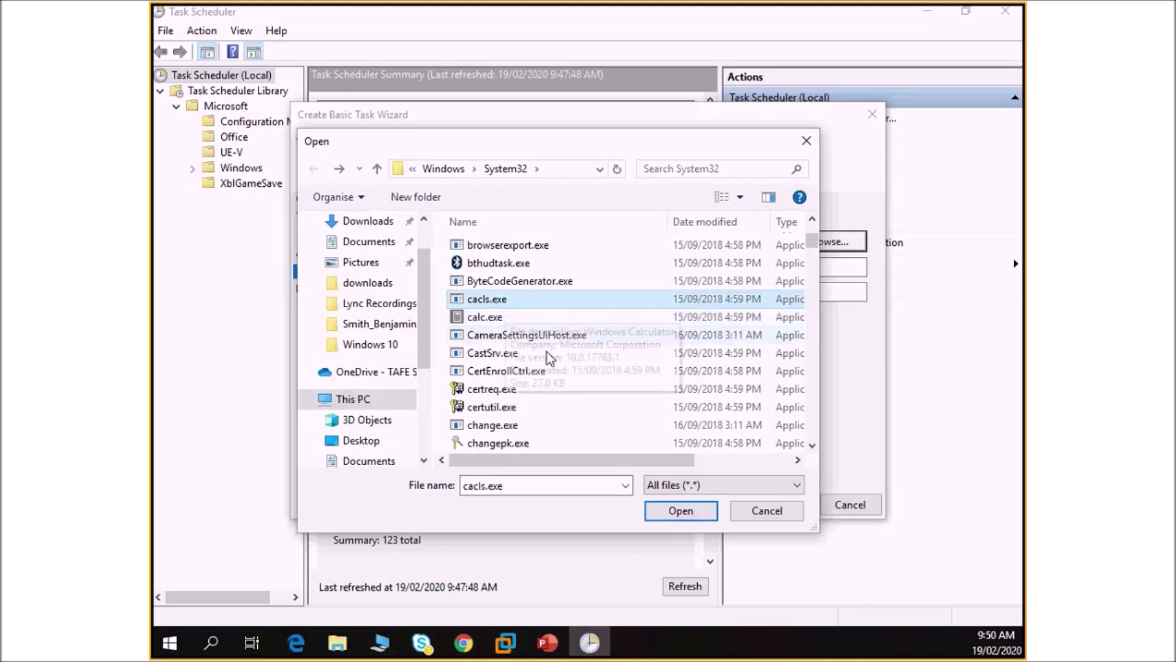
left_click(676, 515)
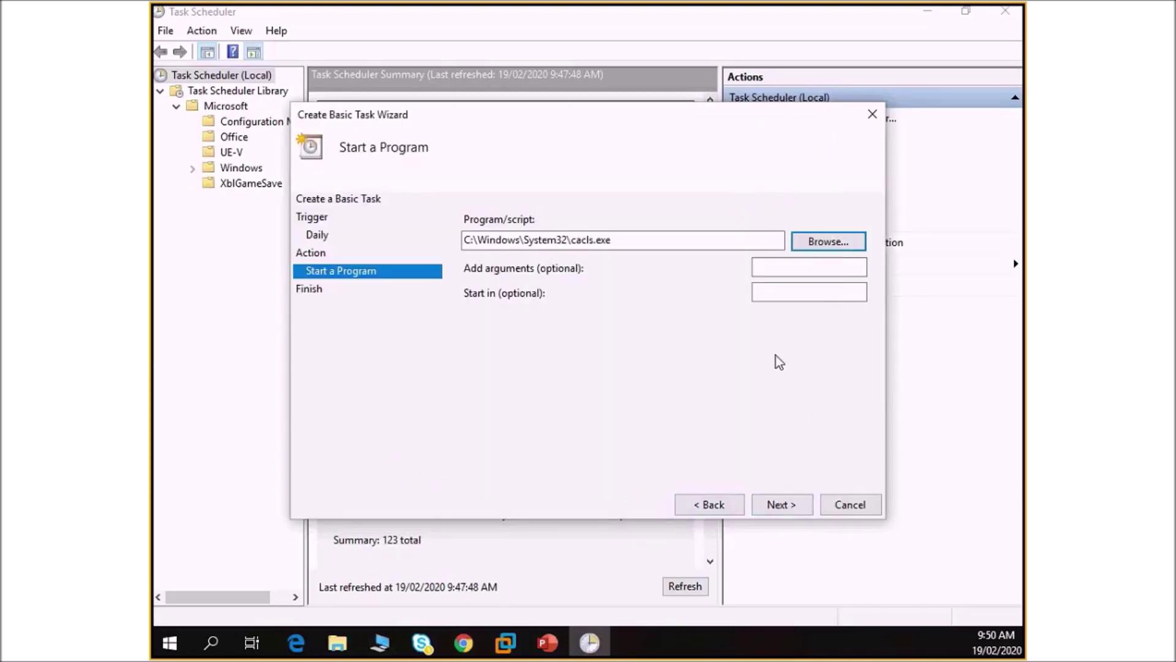
left_click(722, 513)
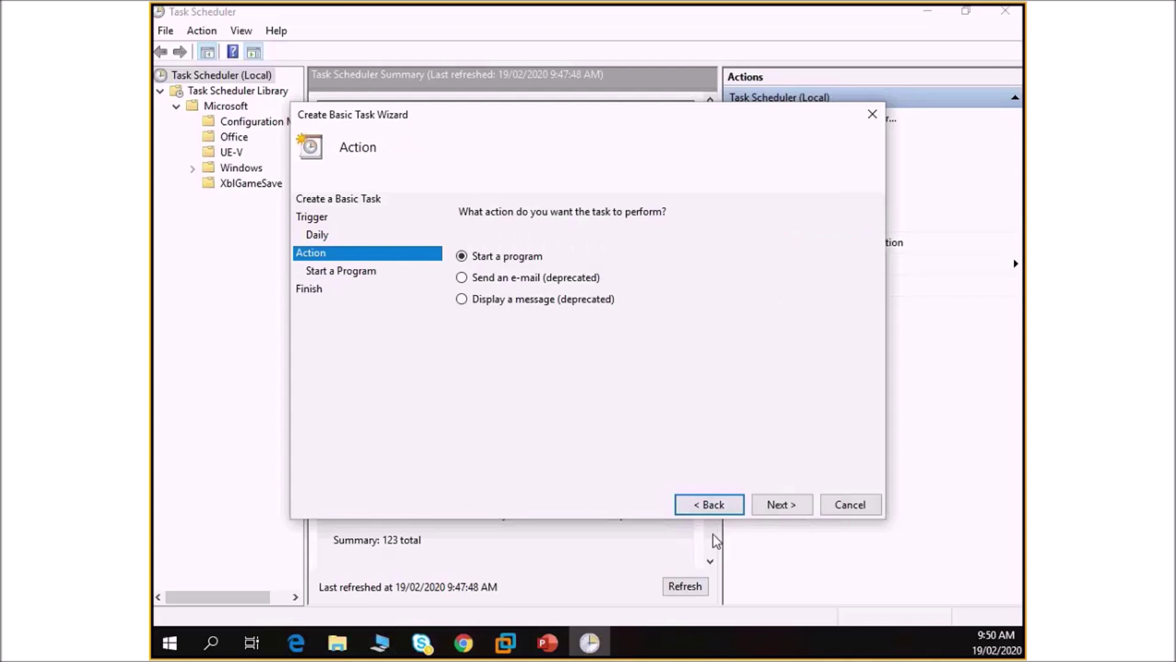
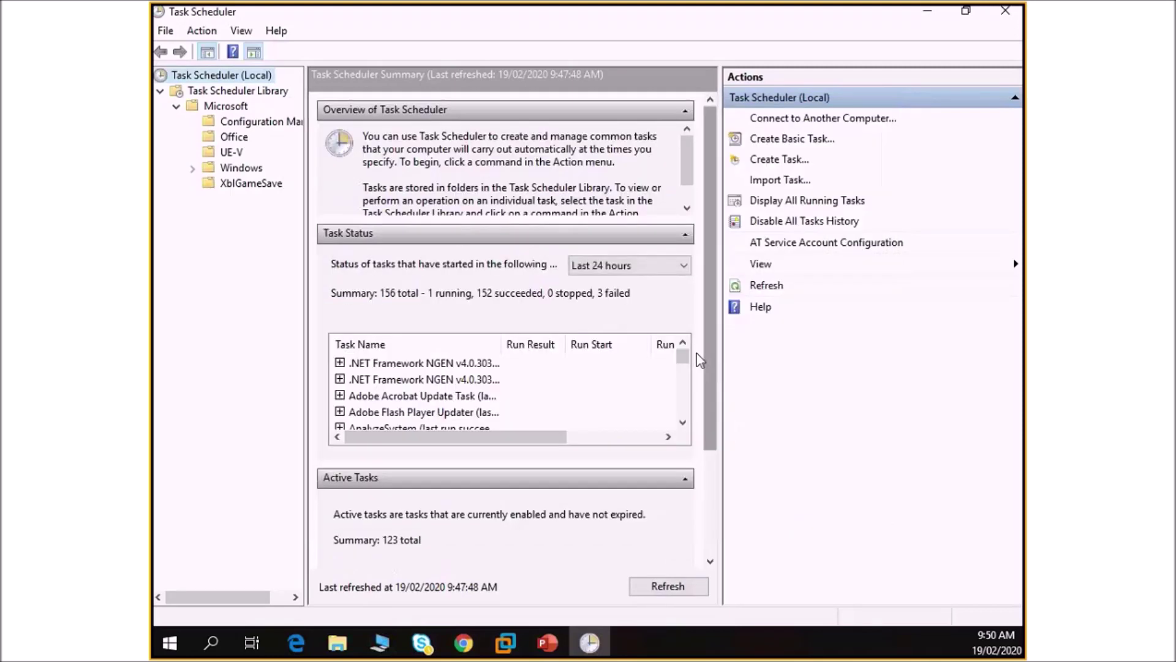
Auto-fit the Task Name column and scroll the summary down to Active Tasks, showing 123 active
left_click_drag(682, 354, 706, 348)
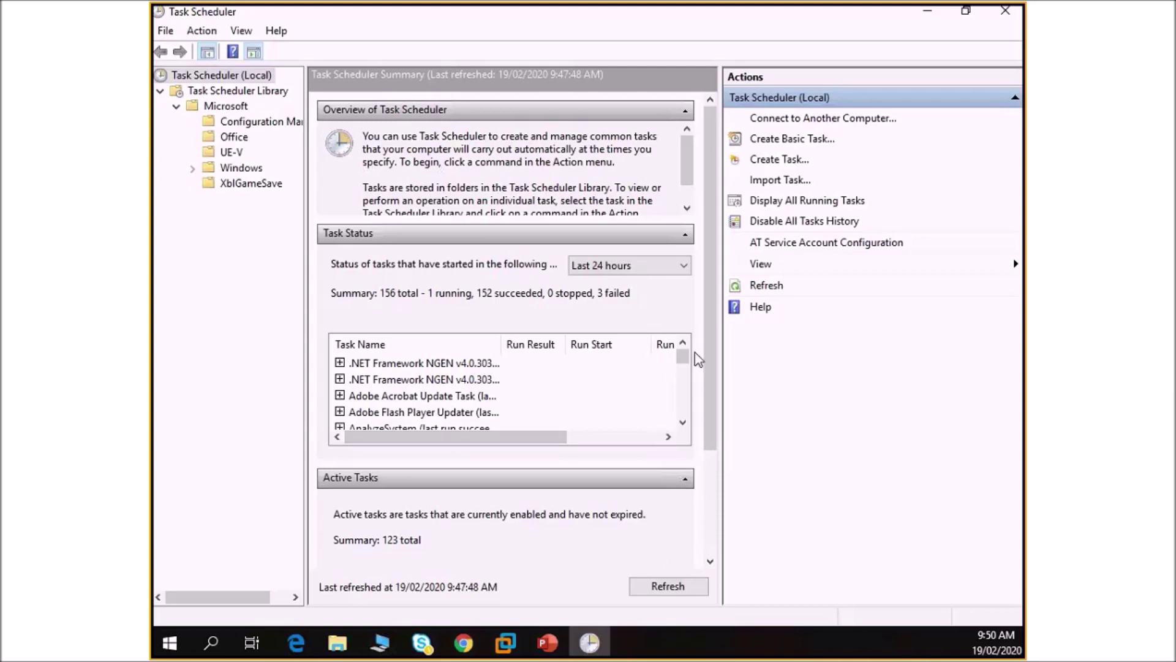
double_click(503, 345)
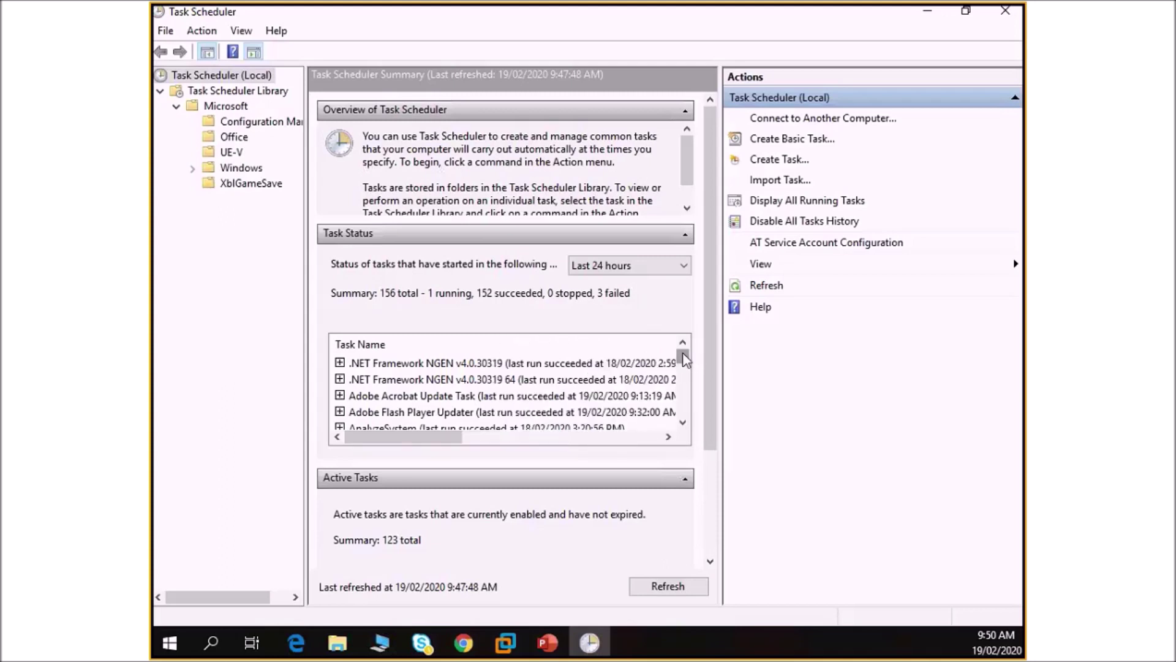
left_click_drag(685, 360, 687, 416)
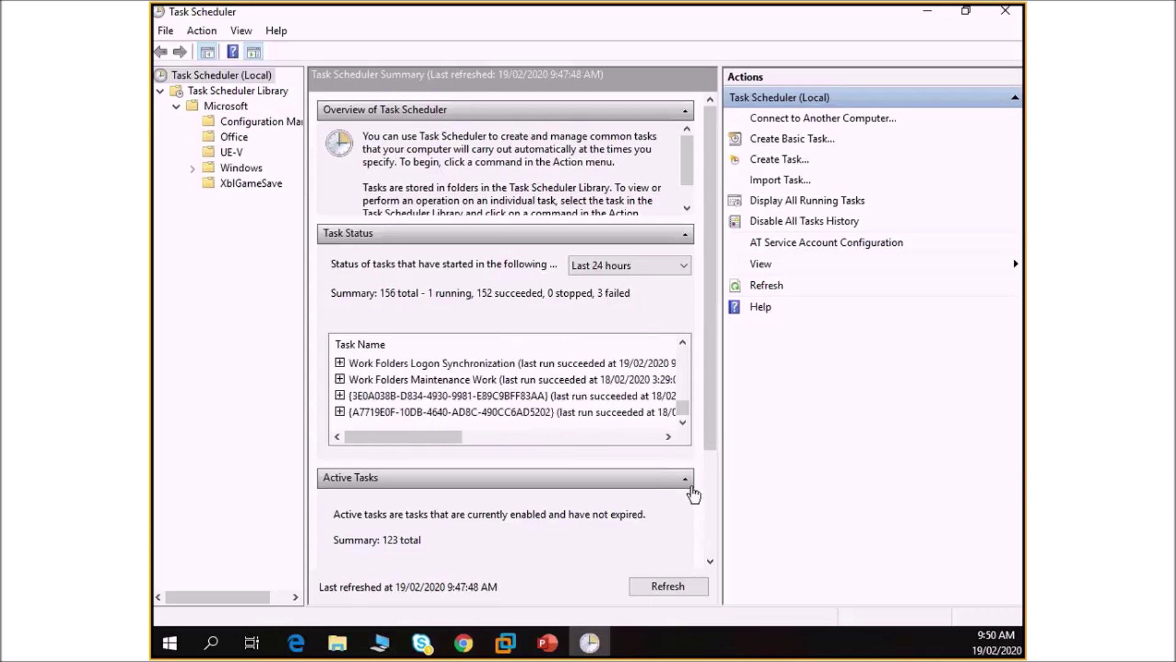
Scroll through the Active Tasks list, then close Task Scheduler to return to the 'Scheduling tasks' slide
left_click(709, 545)
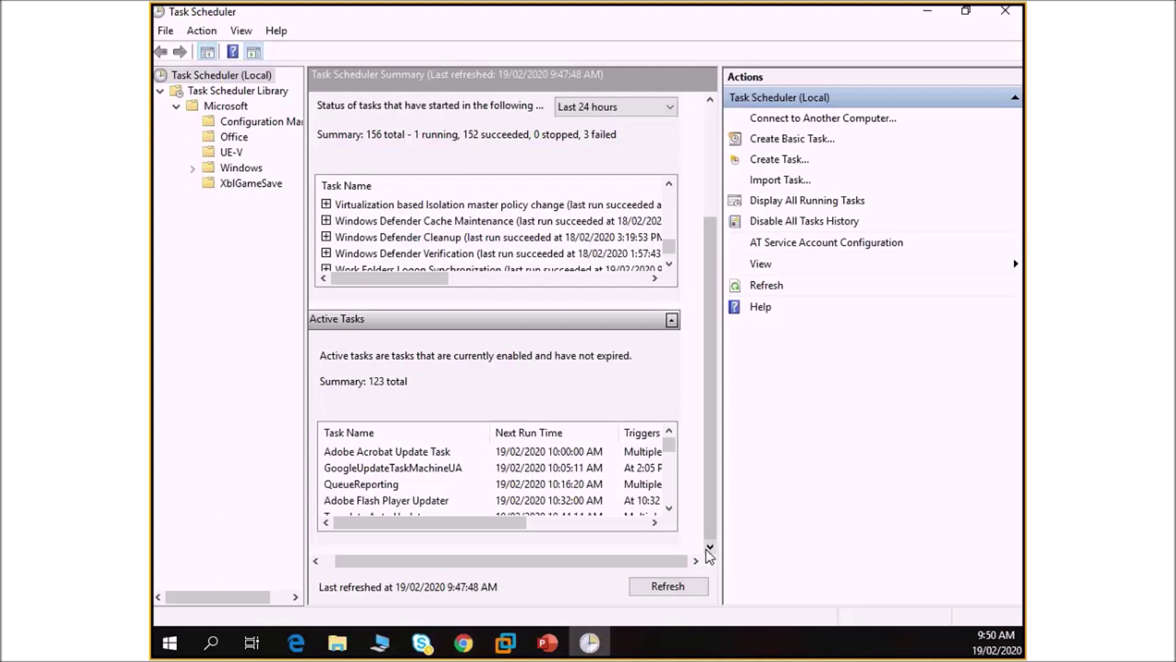
mouse_move(671, 442)
left_mouse_down()
mouse_move(670, 488)
mouse_move(667, 435)
left_mouse_up()
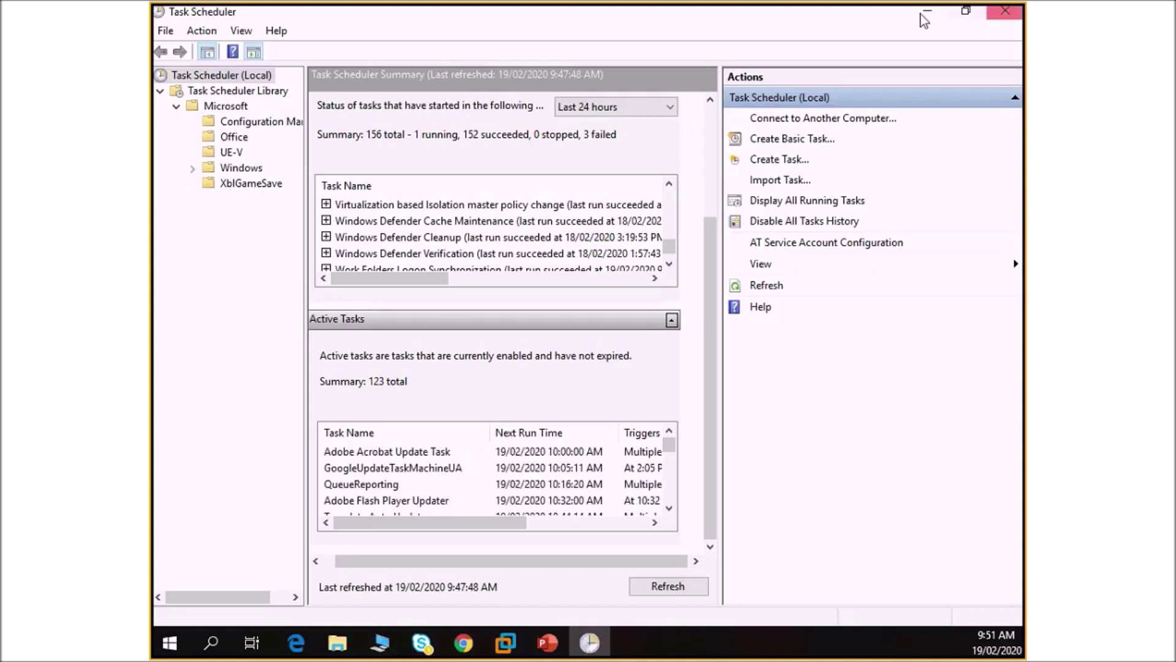
left_click(1011, 17)
mouse_move(574, 653)
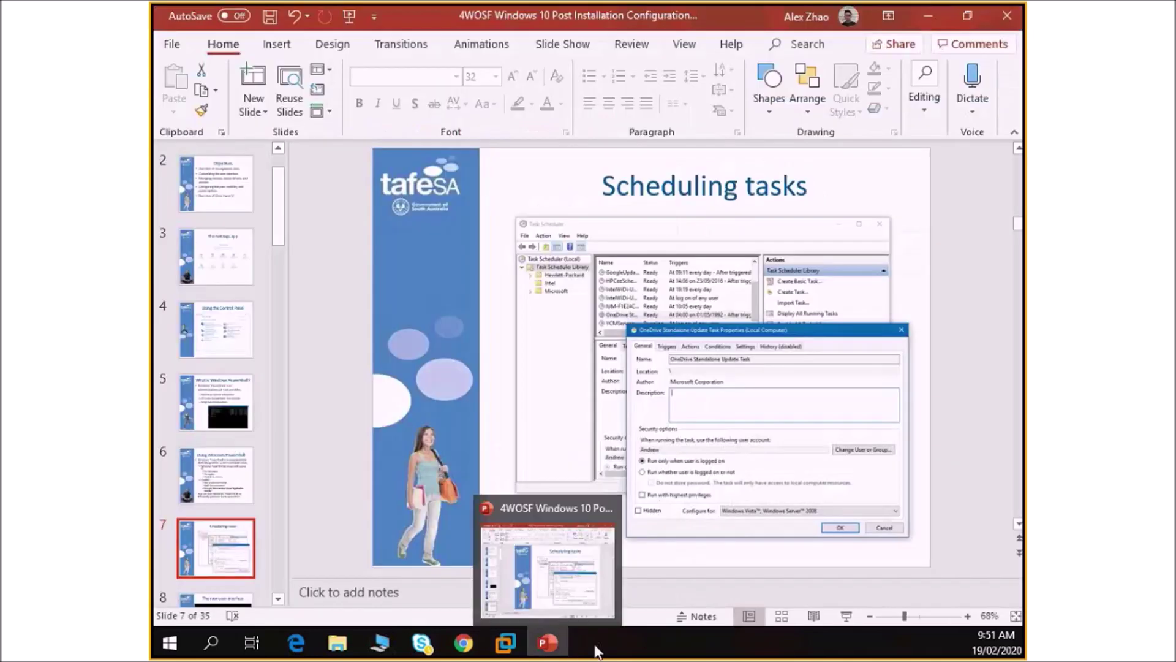
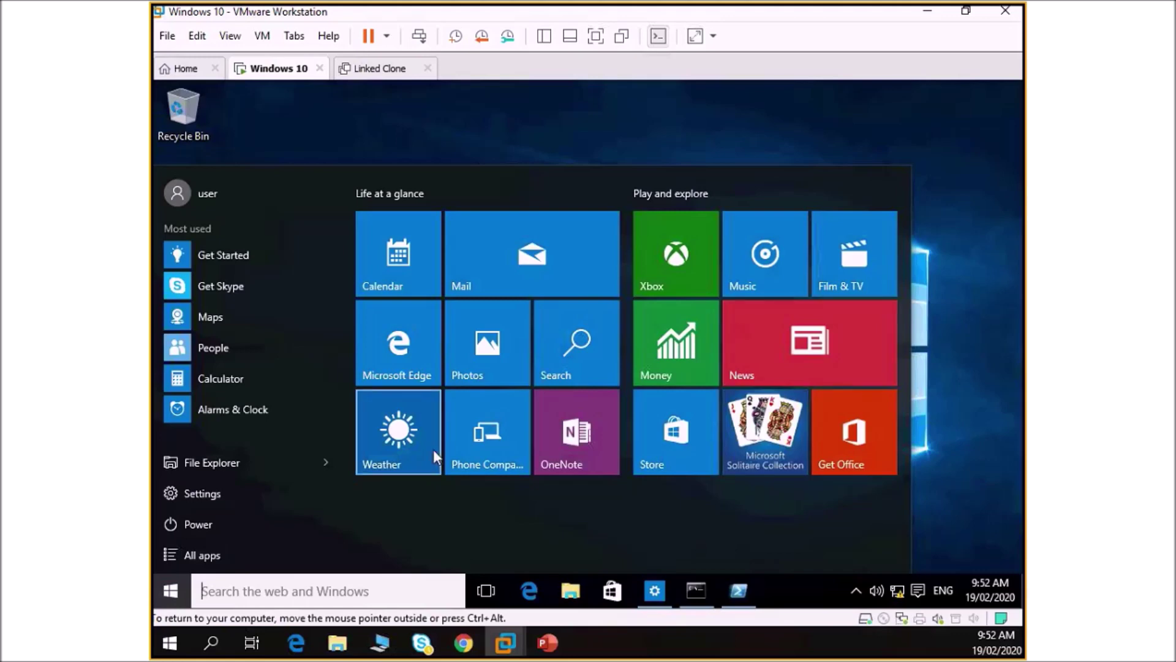
Drag the Weather tile out to a separate group, then back to sit directly below Calendar
left_click_drag(432, 450, 858, 548)
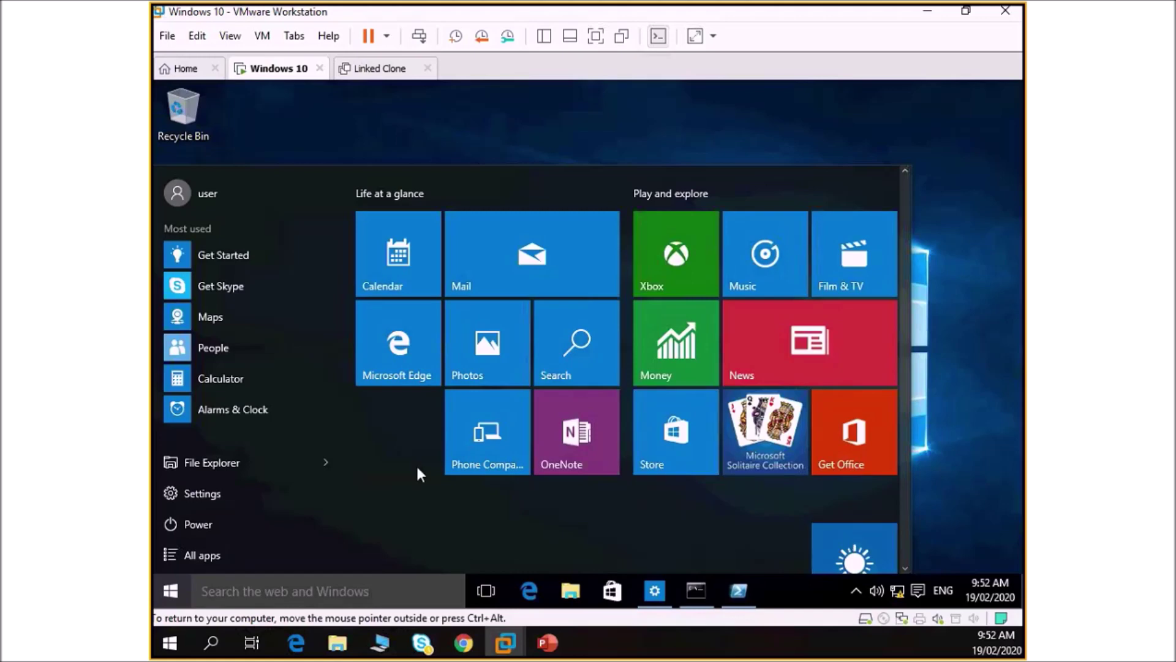
left_click_drag(855, 549, 375, 248)
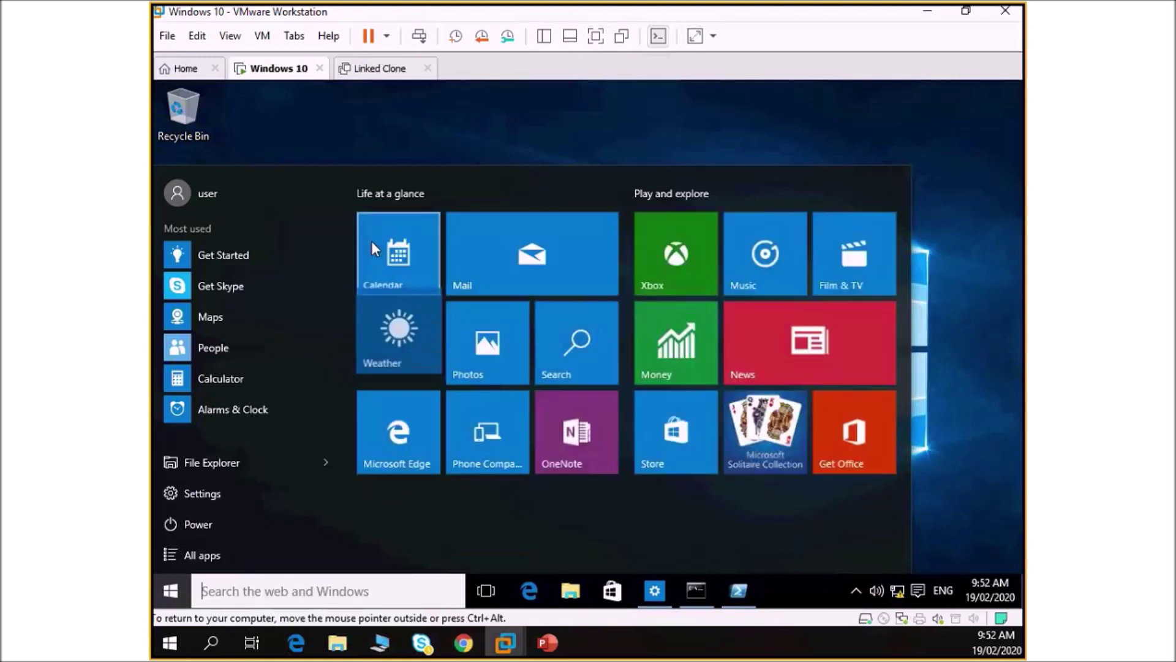
left_click_drag(398, 335, 407, 254)
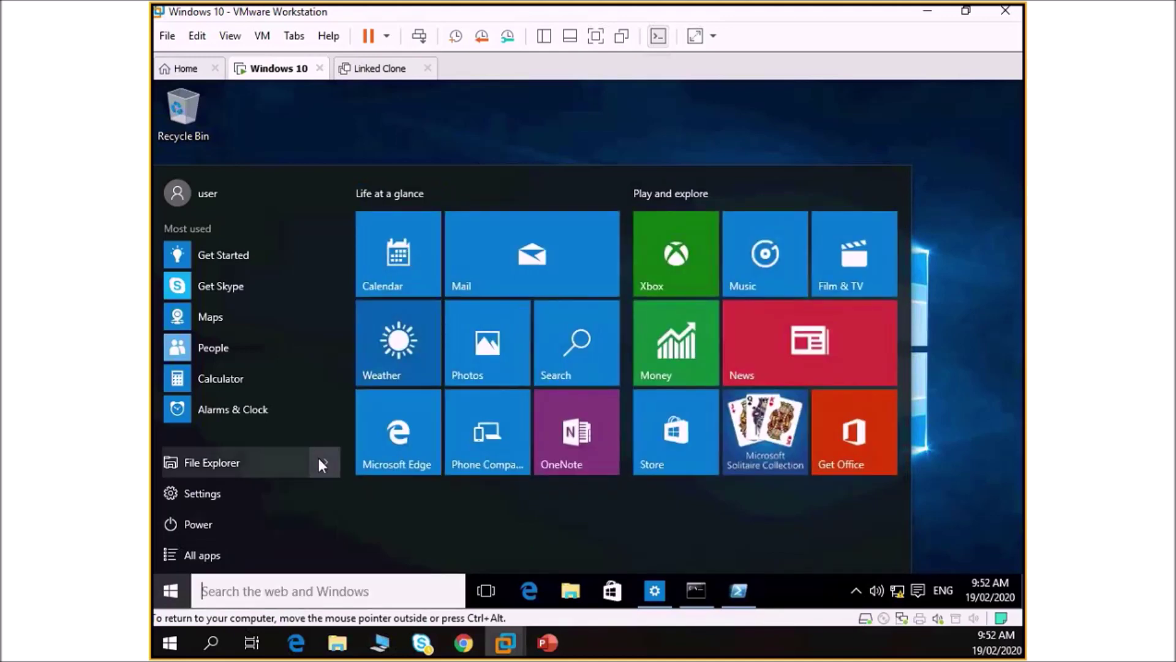
From the All apps list, launch Microsoft Solitaire Collection and then close it
left_click(223, 552)
scroll(281, 503, "down", 3)
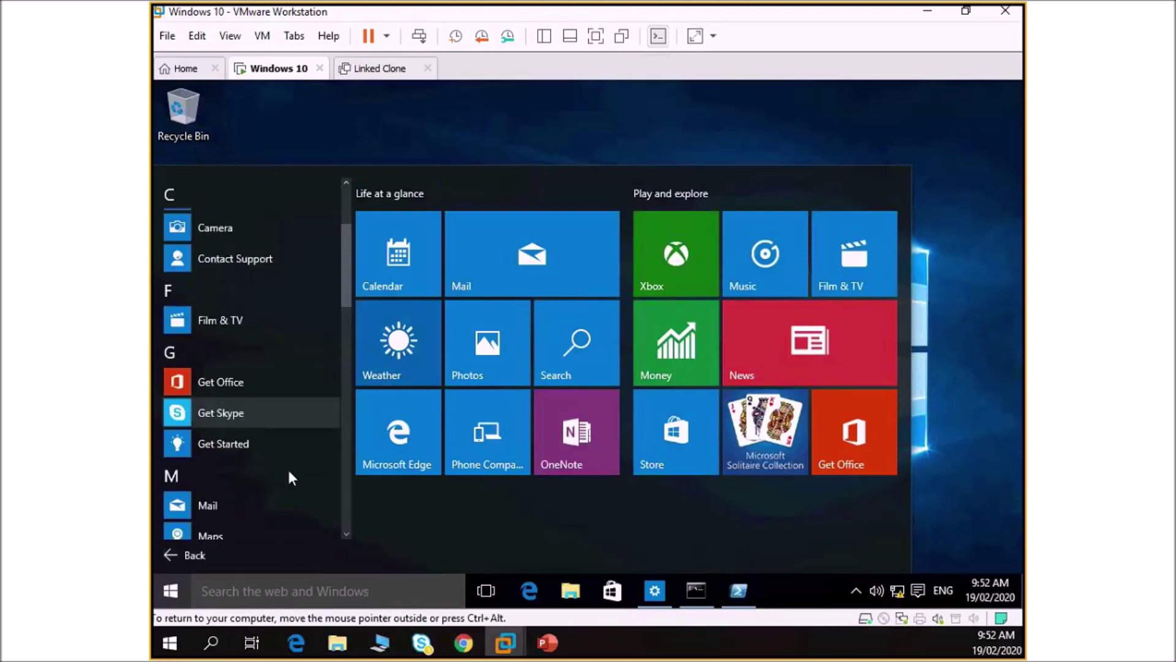
scroll(288, 468, "down", 3)
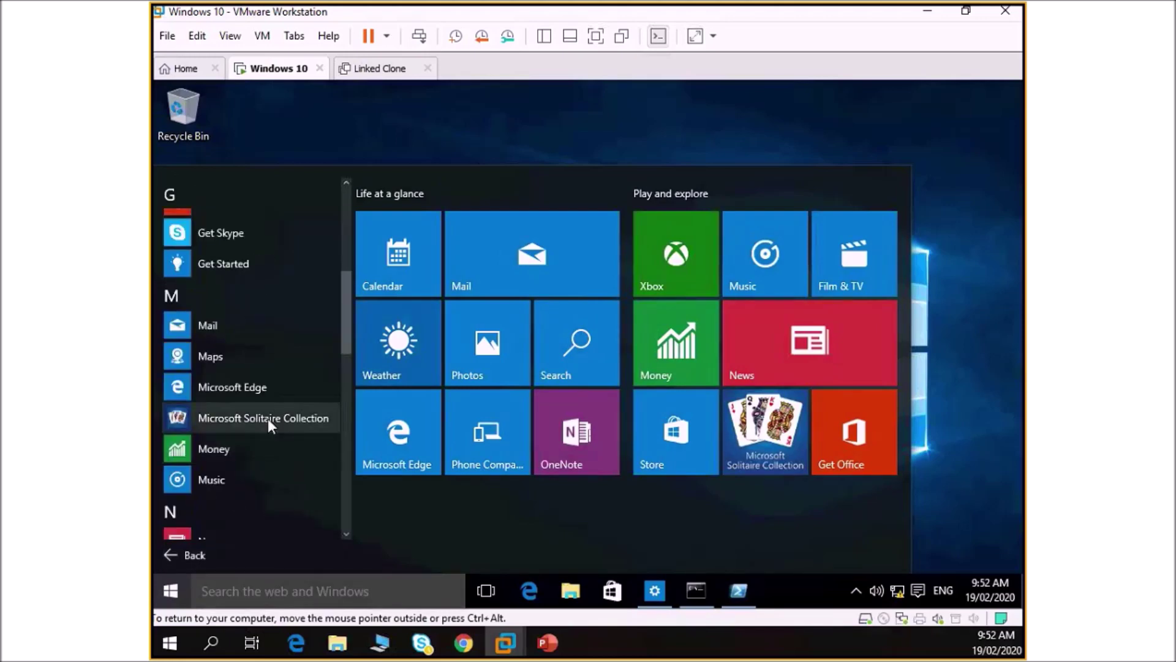
left_click(267, 418)
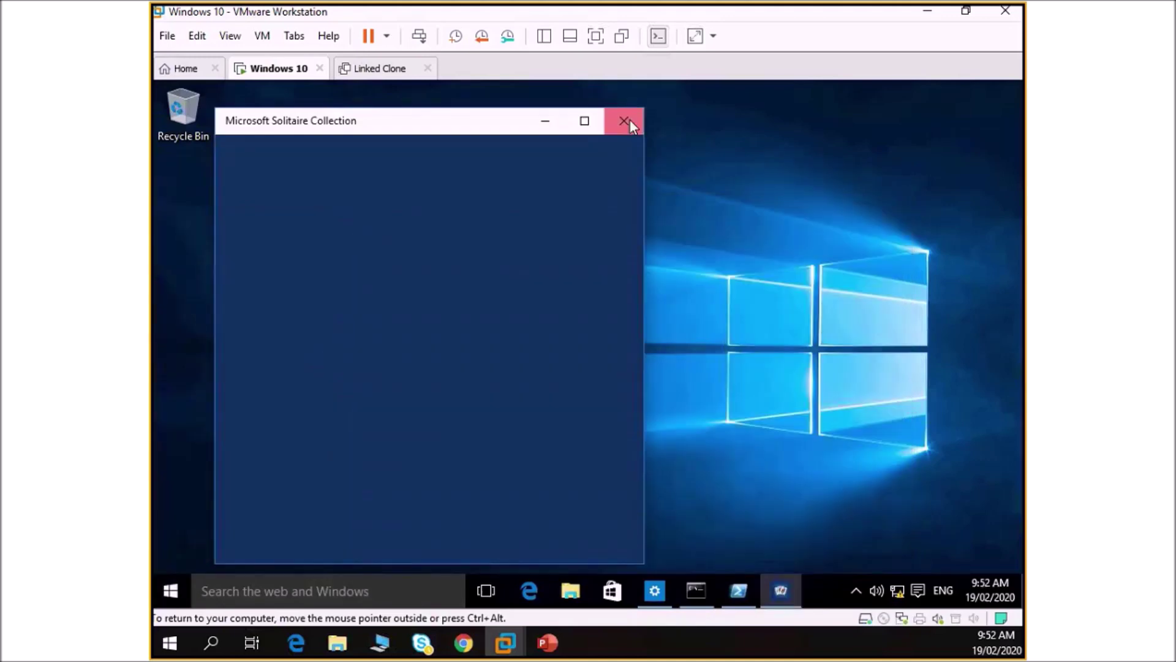
left_click(626, 120)
Reopen Start's All apps list, view Solitaire's context options, and scroll down to the W entries
key("super")
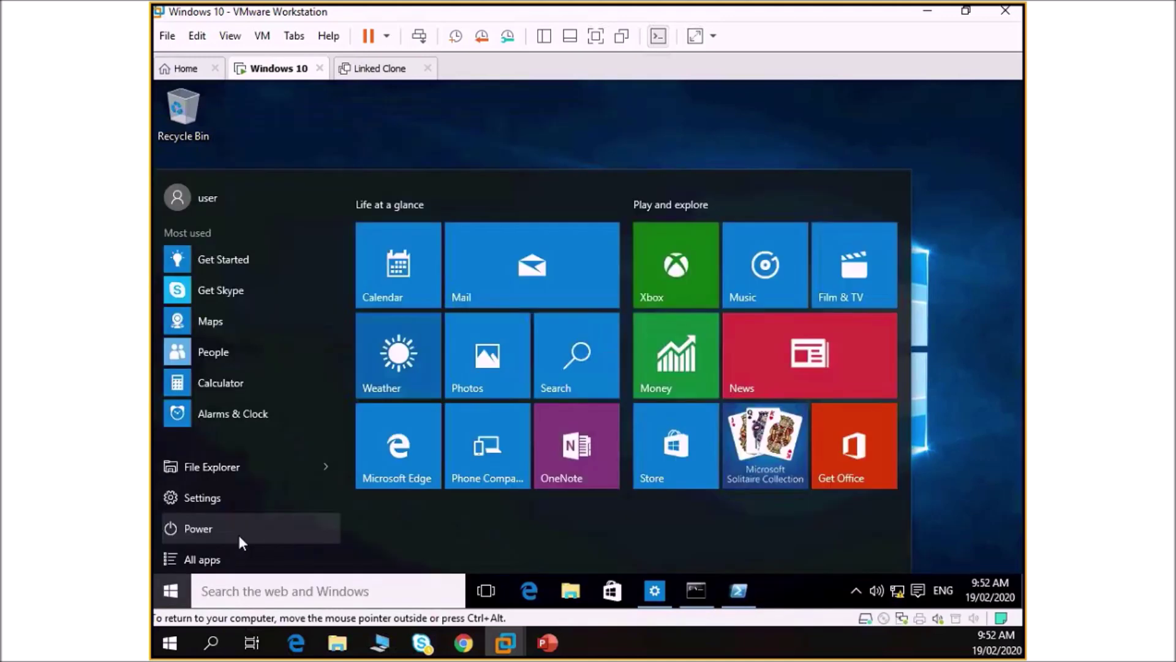
left_click(236, 557)
scroll(239, 466, "down", 8)
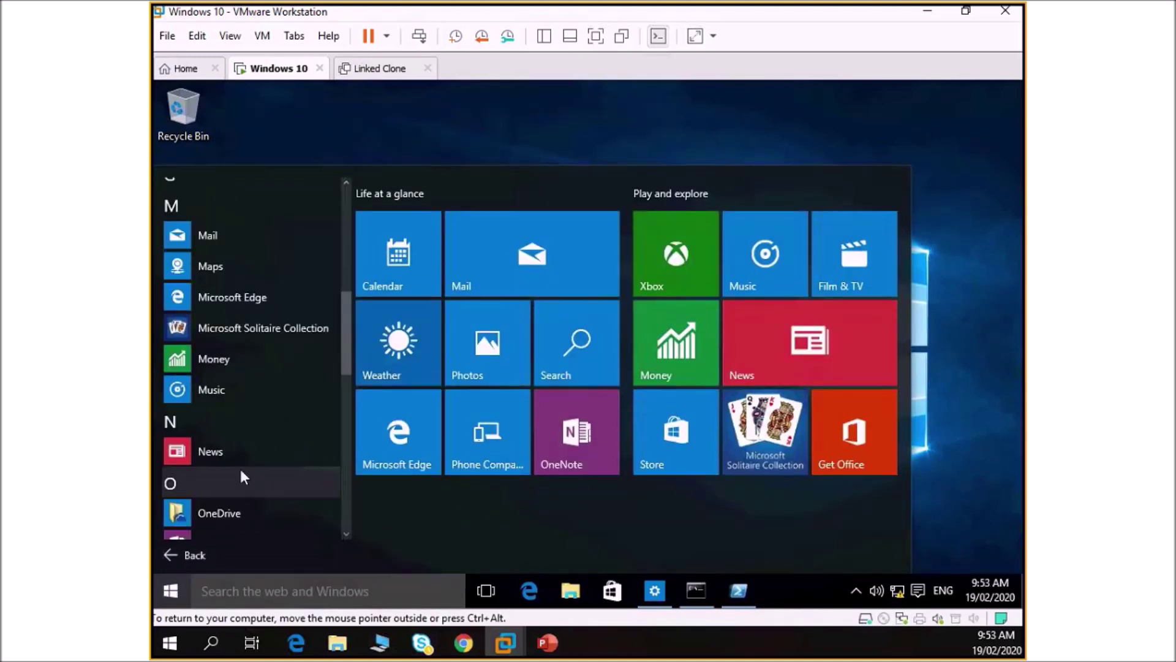
right_click(273, 329)
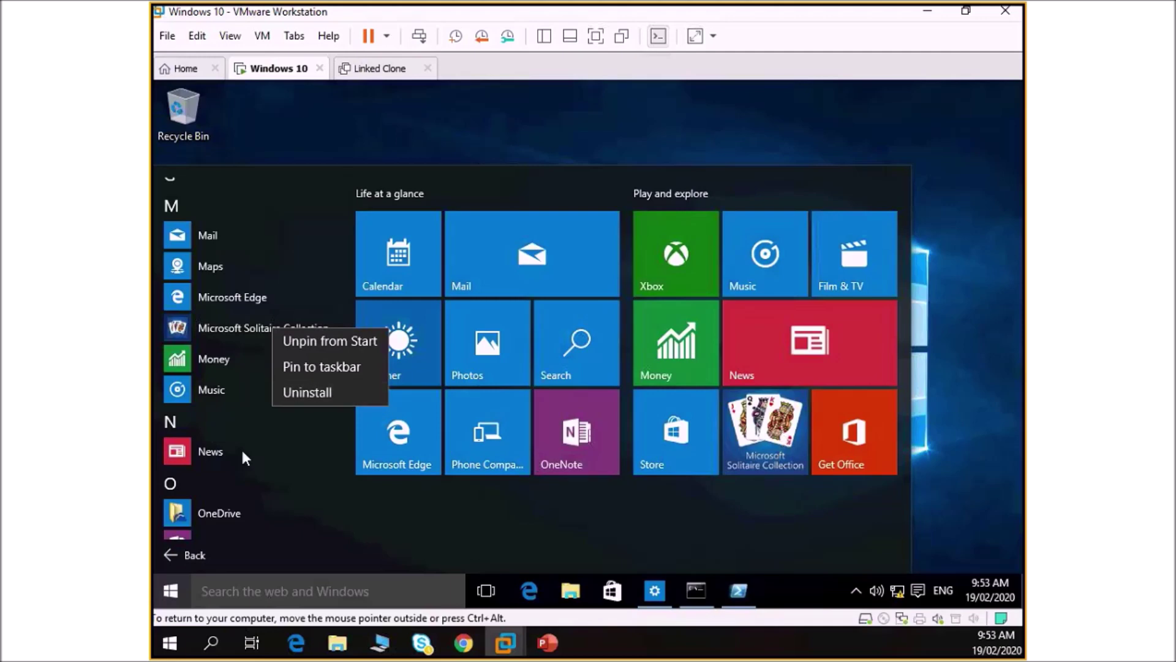
scroll(239, 457, "down", 5)
scroll(245, 469, "down", 3)
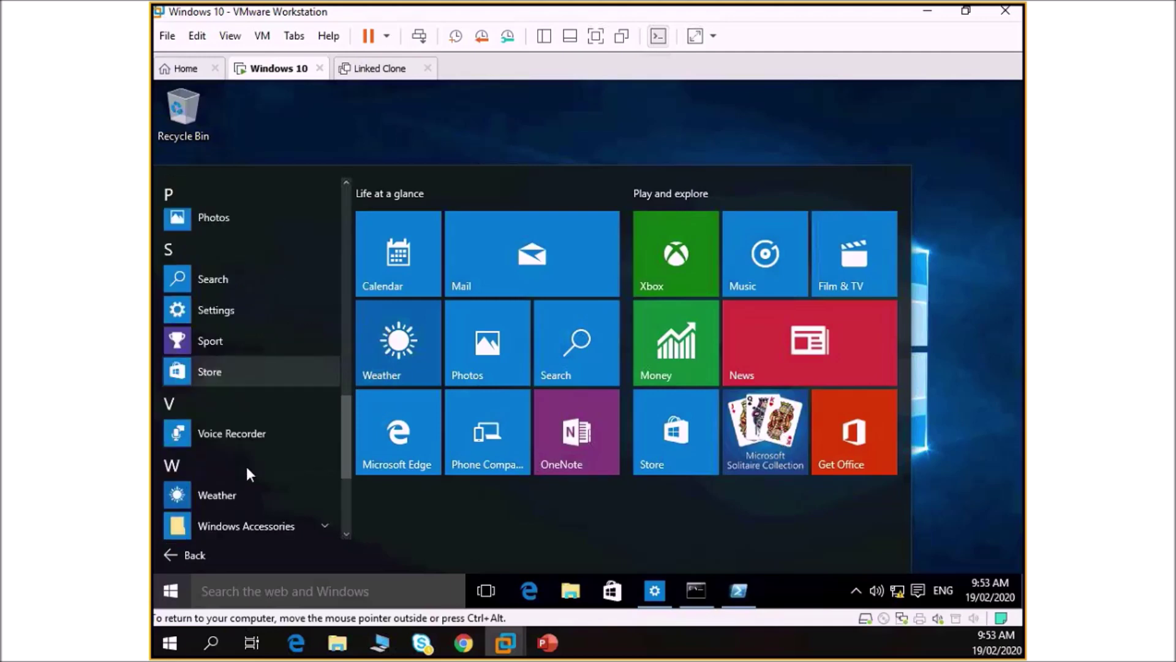
scroll(246, 466, "down", 3)
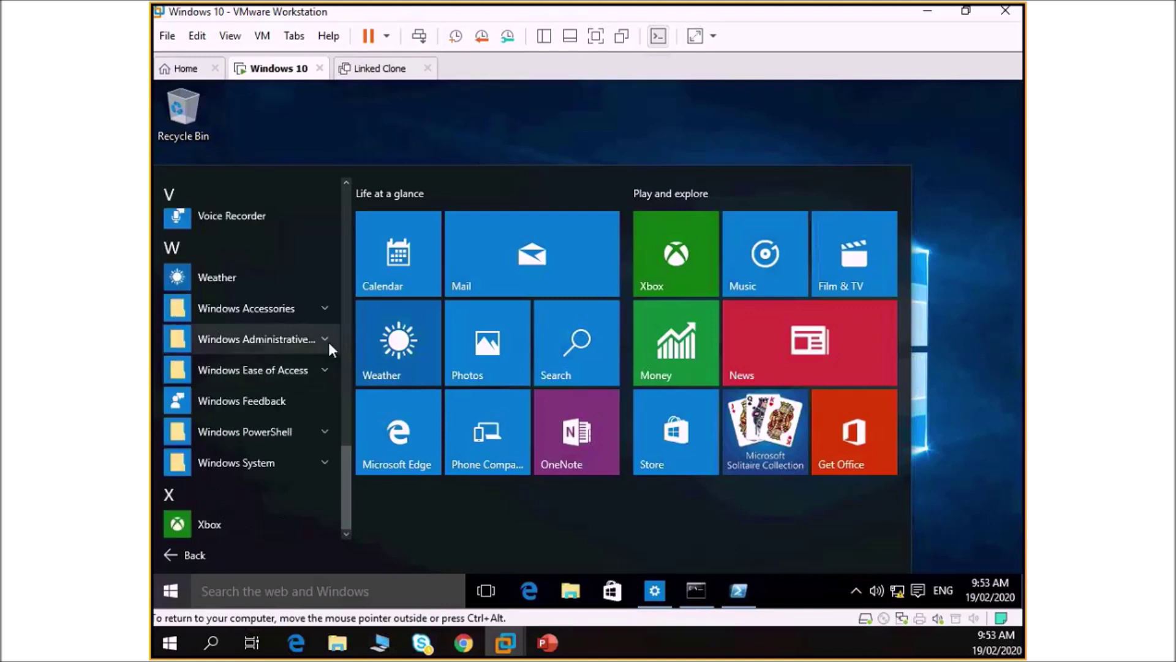
Pin Computer Management from Windows Administrative Tools and place its tile under Solitaire in Play and explore
left_click(328, 340)
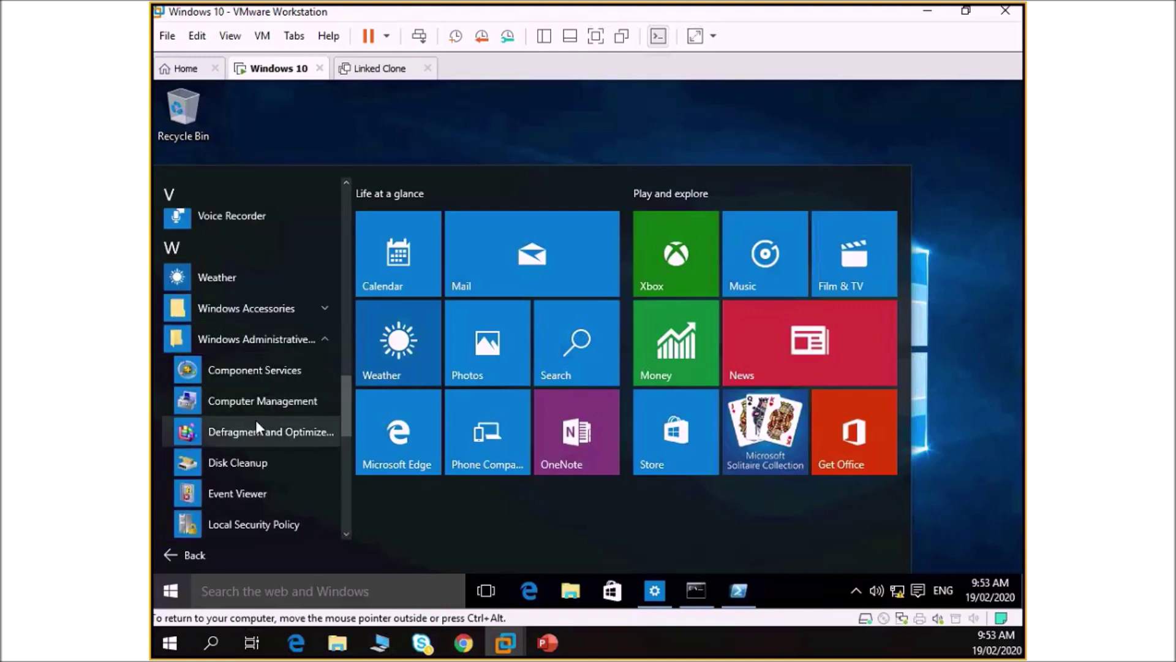
left_click(263, 402)
right_click(263, 402)
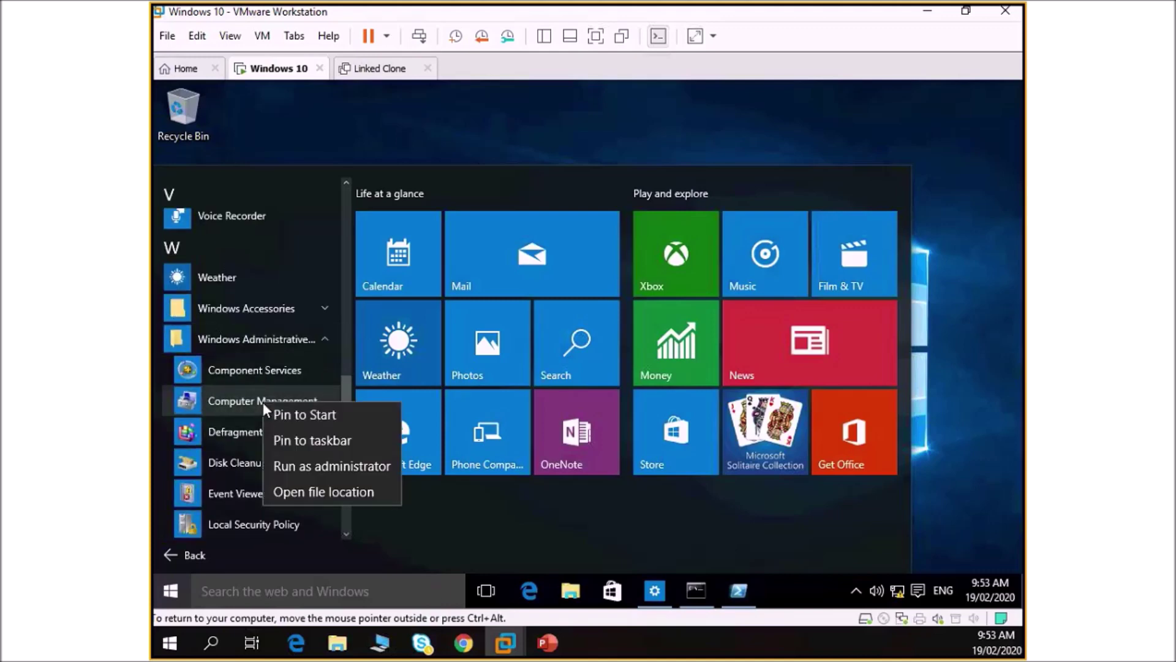
left_click(320, 412)
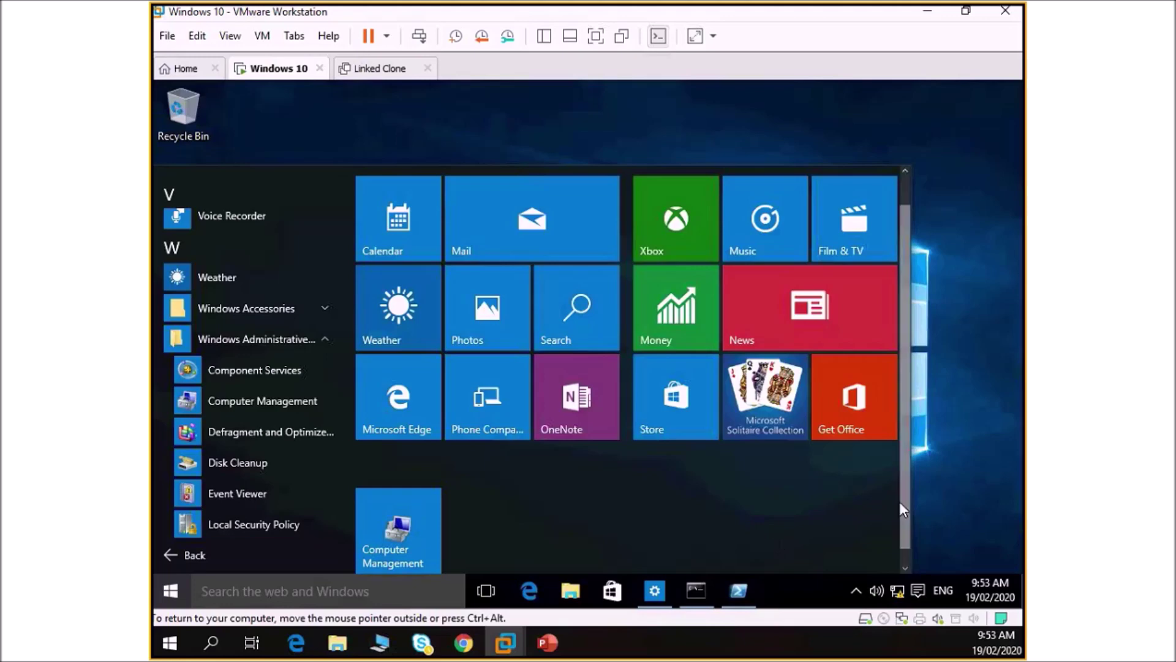
left_click_drag(425, 531, 796, 433)
left_click_drag(788, 515, 788, 490)
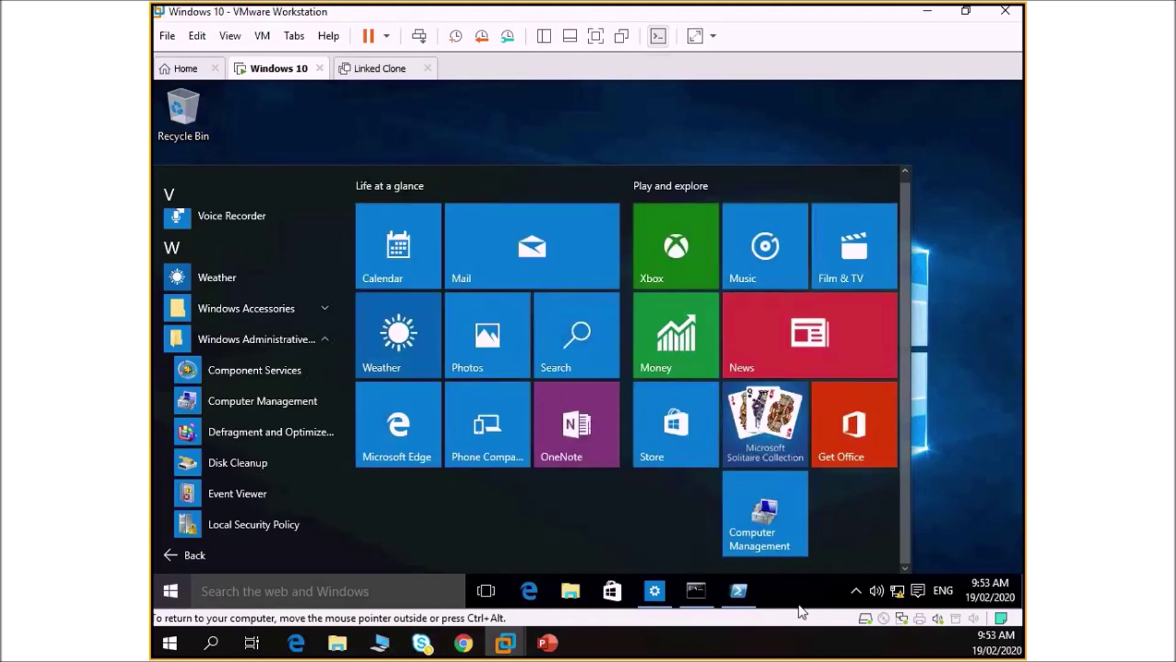
Resize the Computer Management tile to Small from its Resize menu
right_click(757, 509)
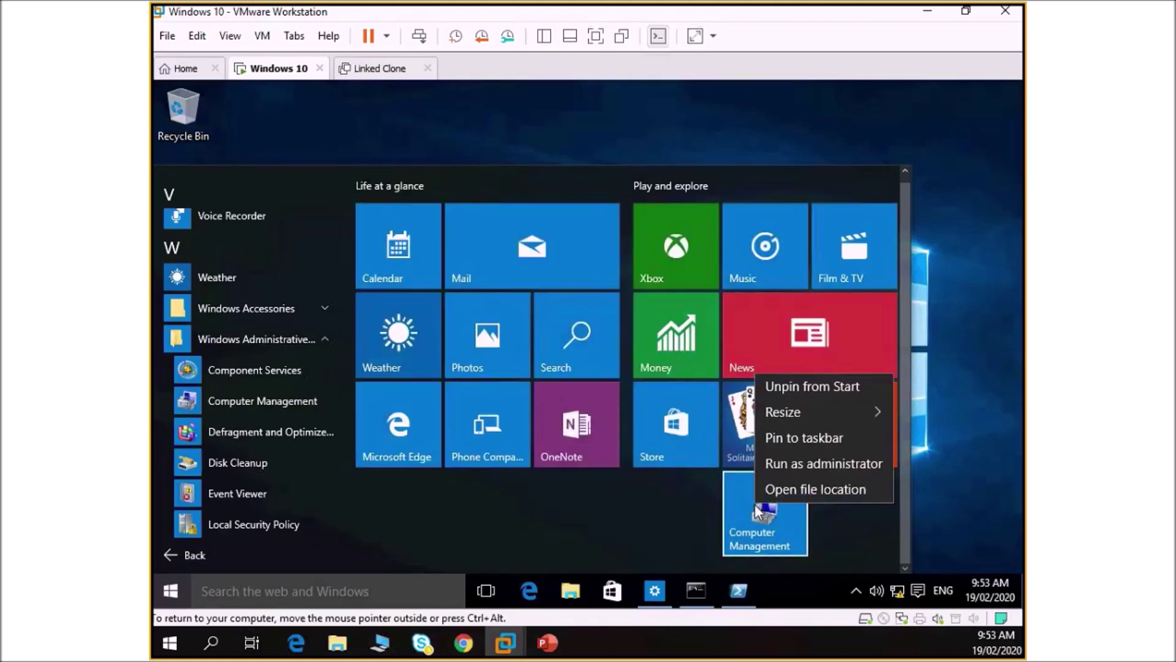
mouse_move(865, 407)
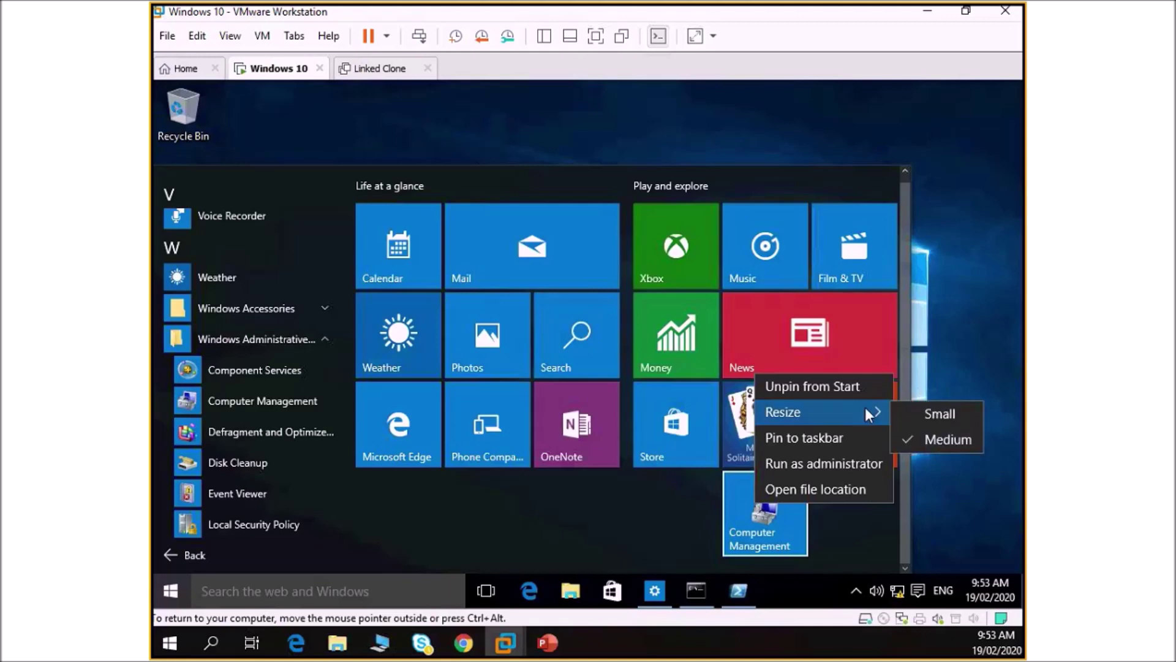
left_click(917, 421)
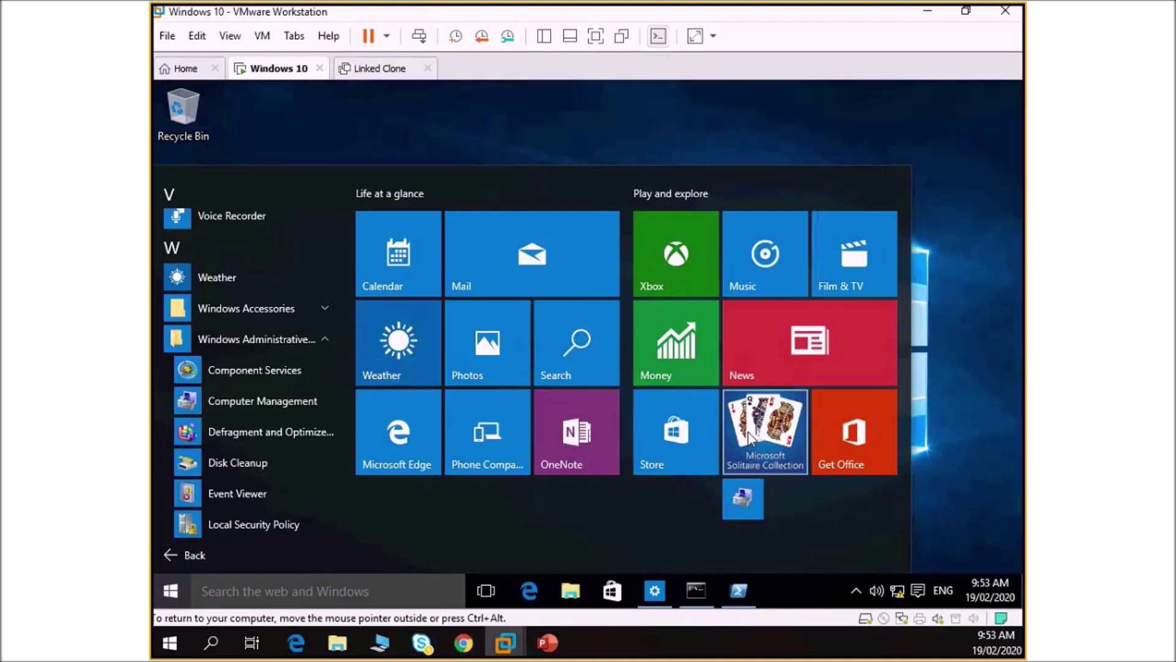
Resize the Mail tile to Large and move the Computer Management tile below Store
right_click(512, 266)
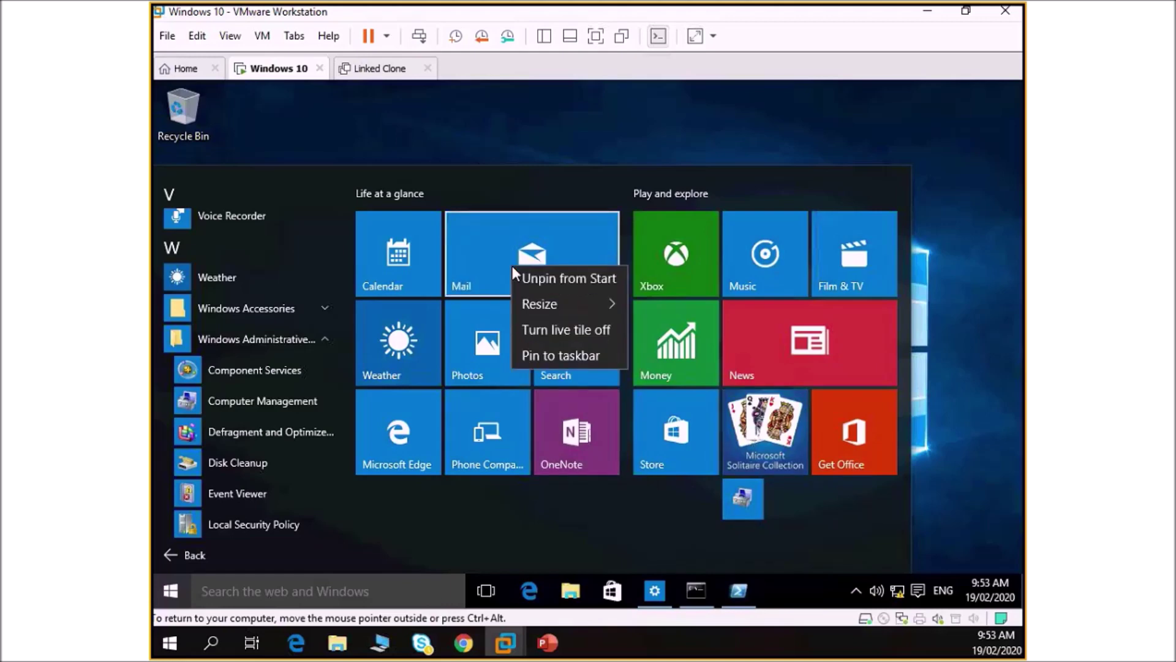
mouse_move(634, 306)
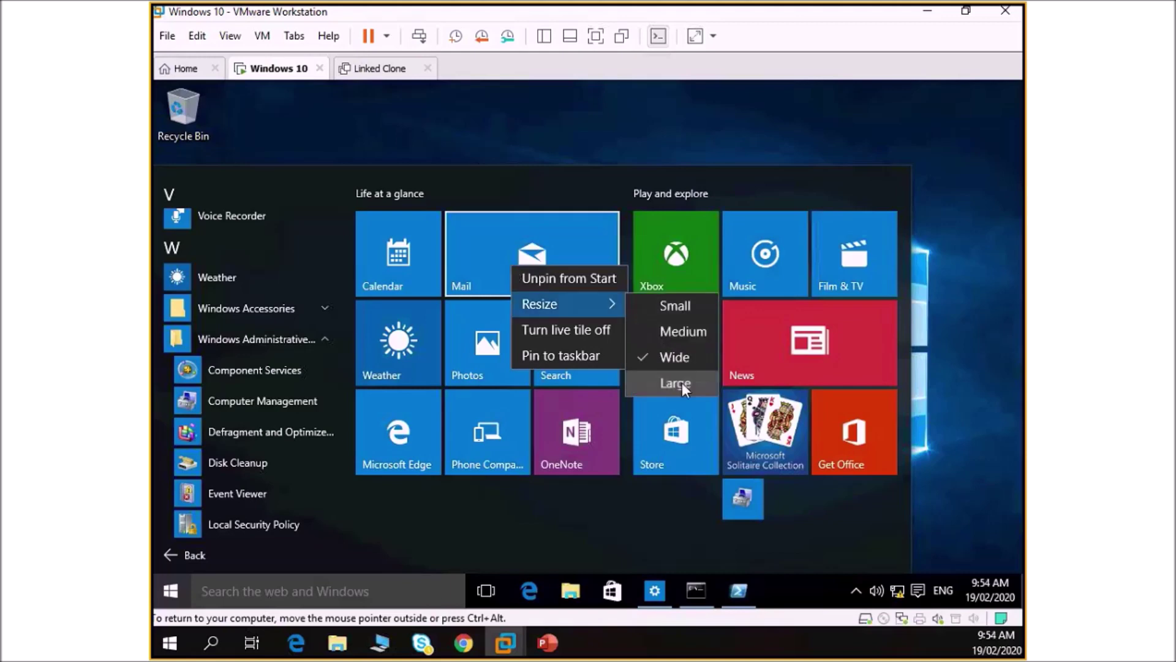
left_click(682, 383)
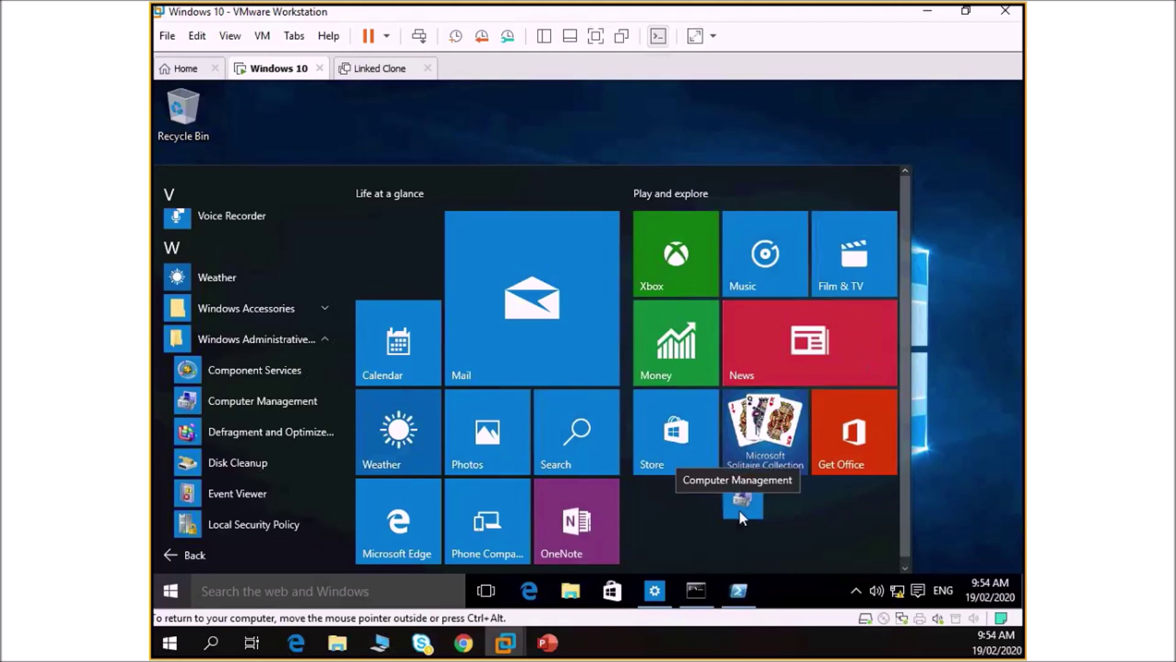
left_click_drag(740, 510, 653, 512)
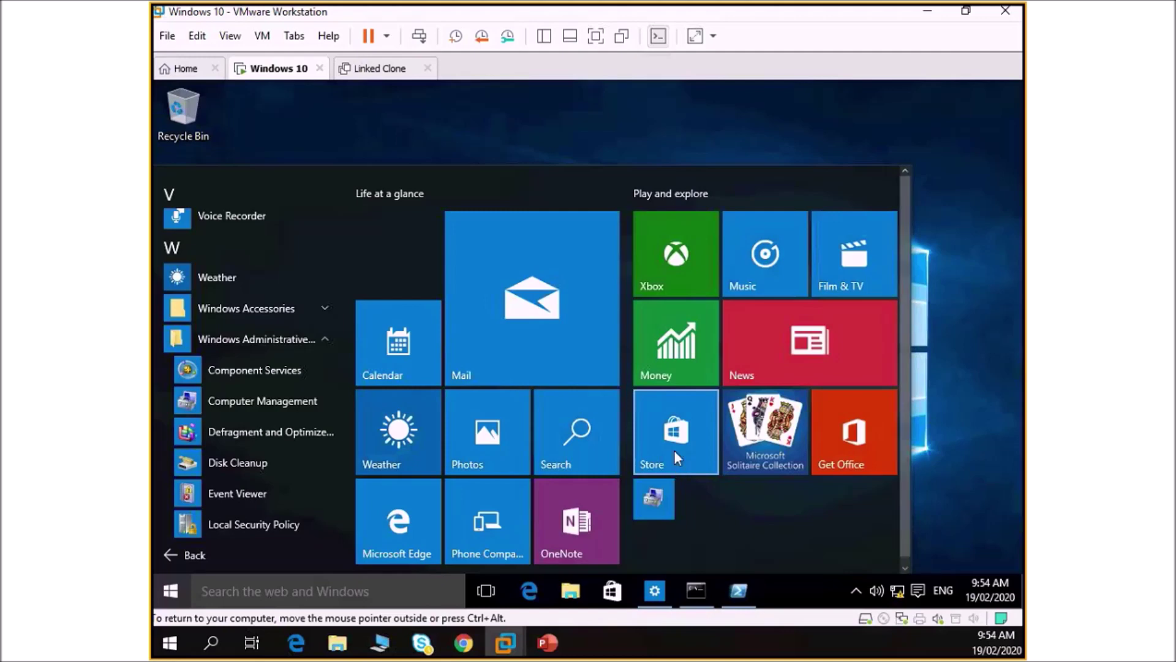
Open the Store, then switch the VM's network adapter from Host-only to NAT
left_click(675, 452)
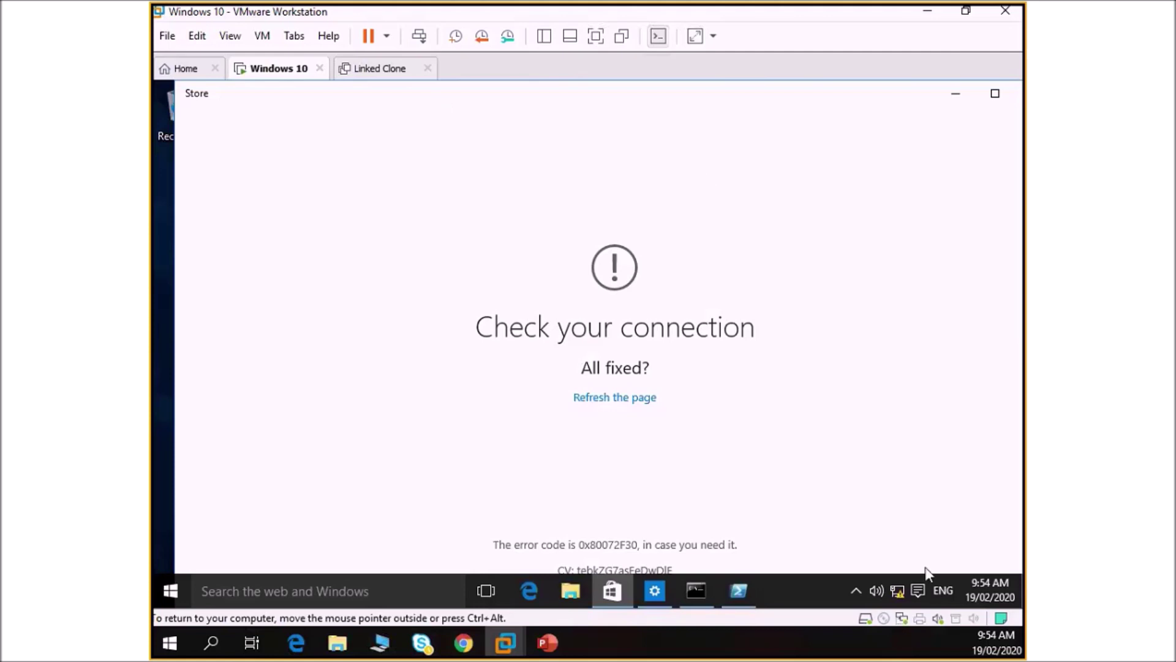
right_click(921, 619)
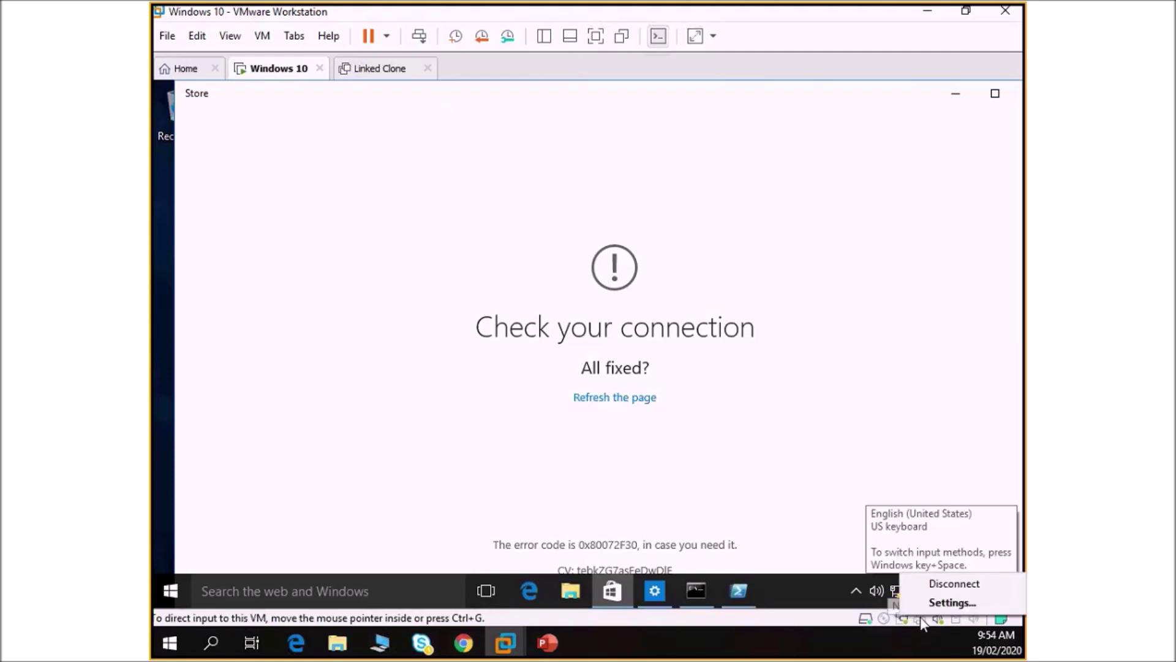
left_click(953, 603)
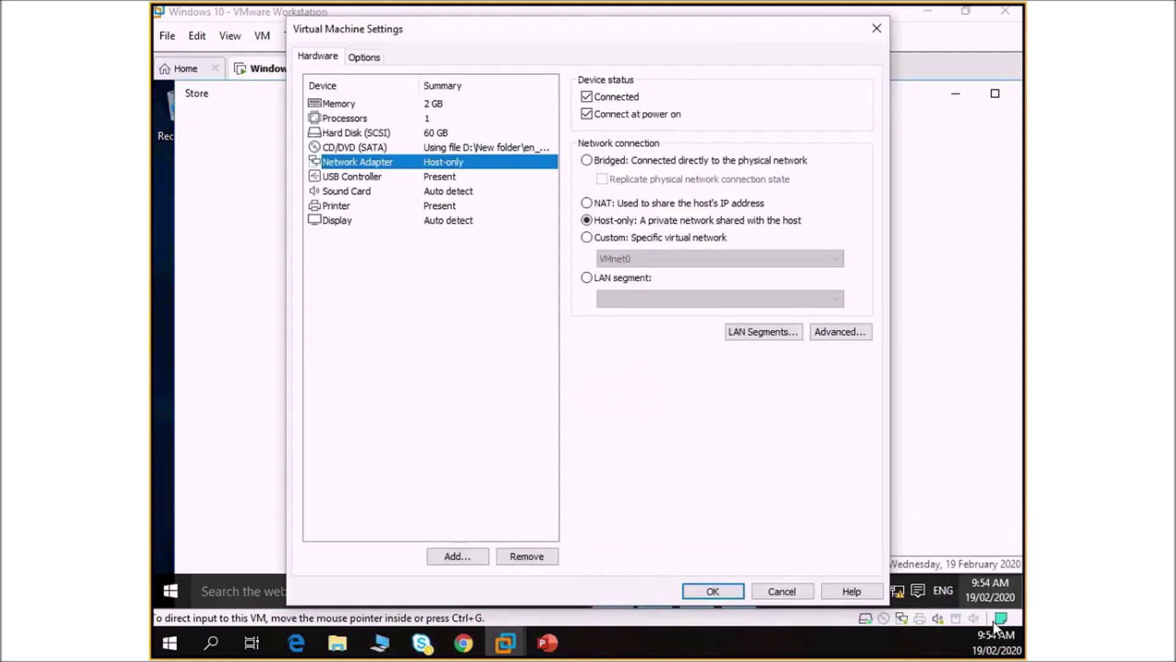
left_click(587, 203)
left_click(712, 591)
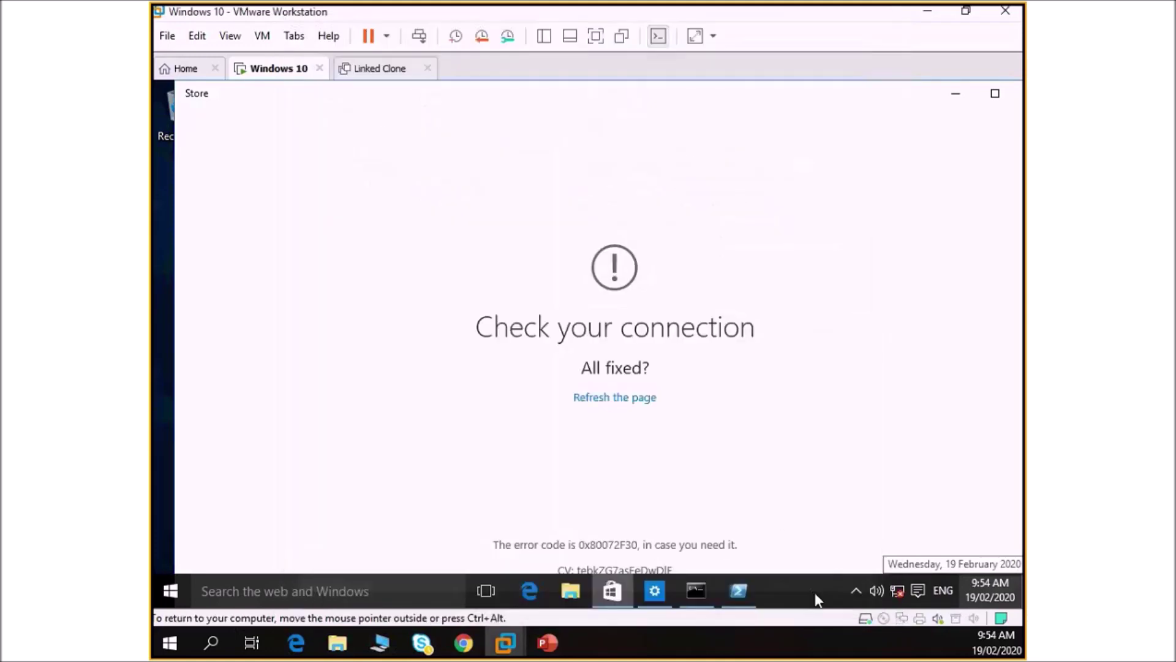
Close the Store window showing error 0x80072F30 and return to the guest's Start menu
left_click_drag(898, 92, 764, 135)
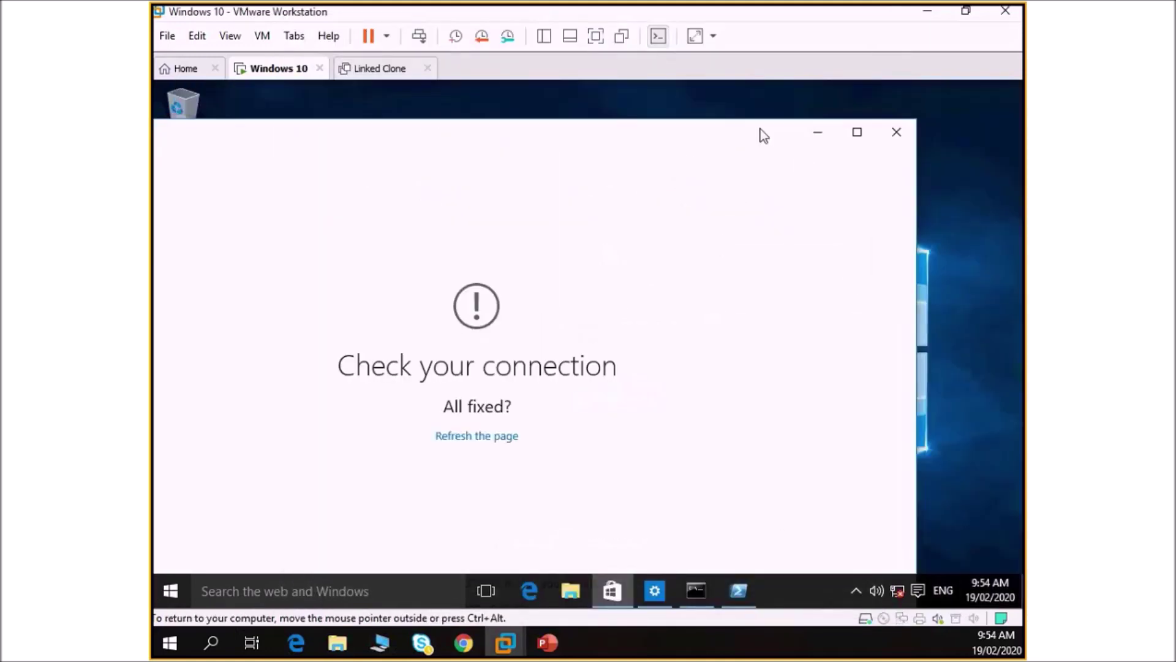
left_click(896, 132)
left_click(230, 35)
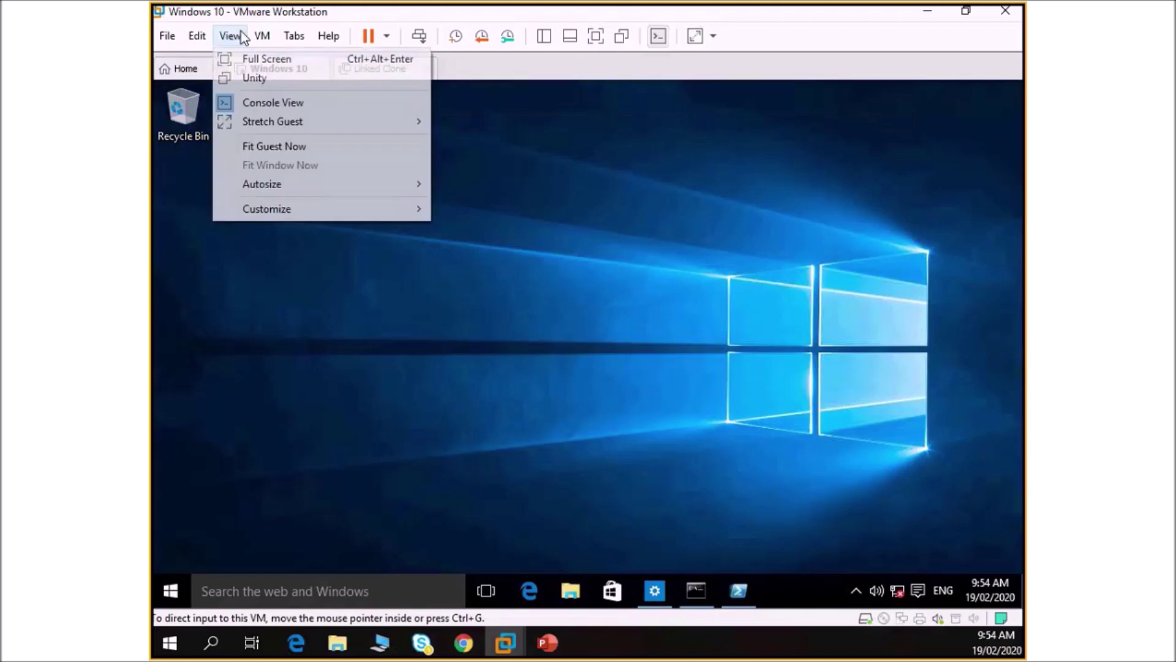
left_click(672, 388)
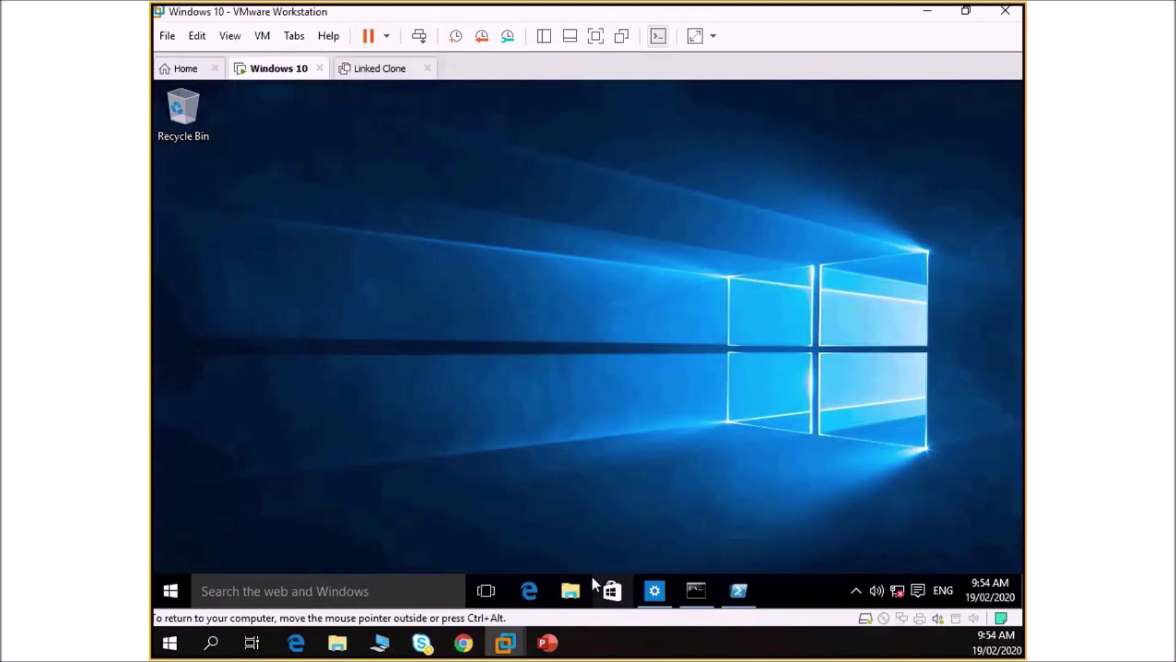
left_click(171, 591)
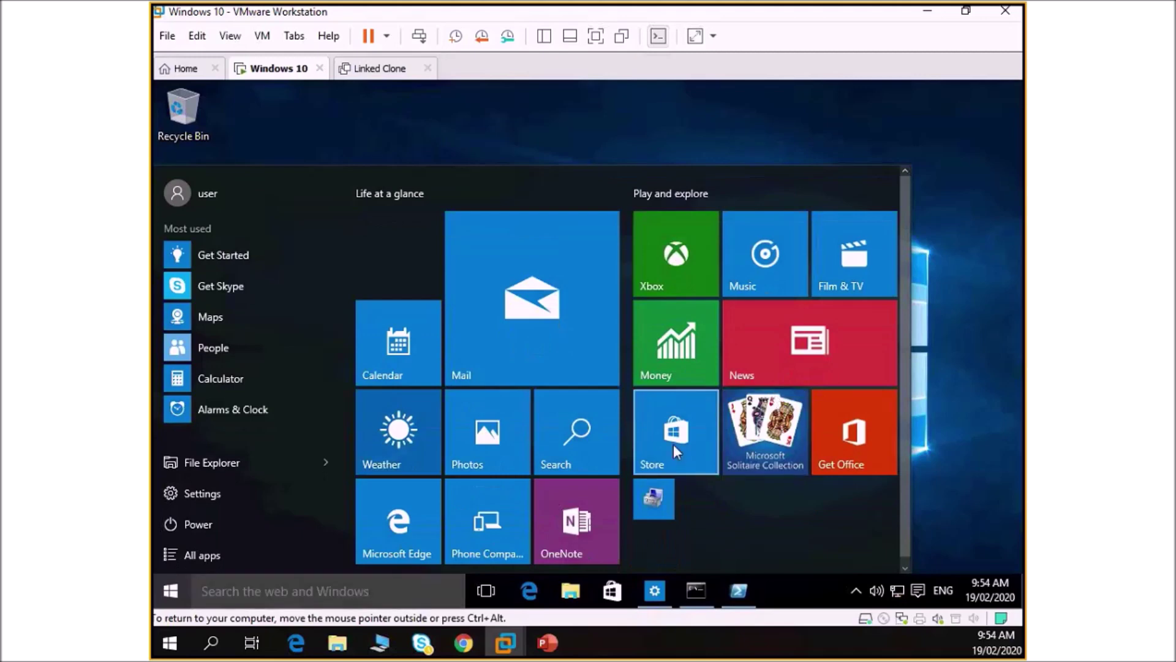
Open the Store maximized, cycle the featured carousel back to Gears POP!, and show app categories
left_click(674, 443)
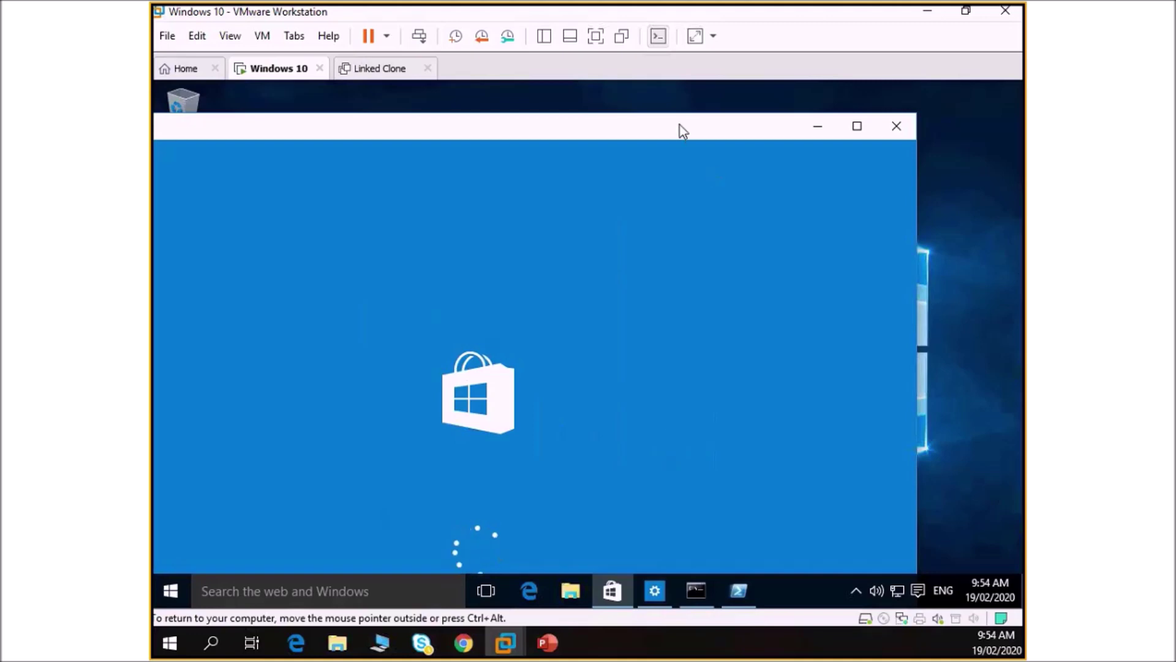
left_click(857, 126)
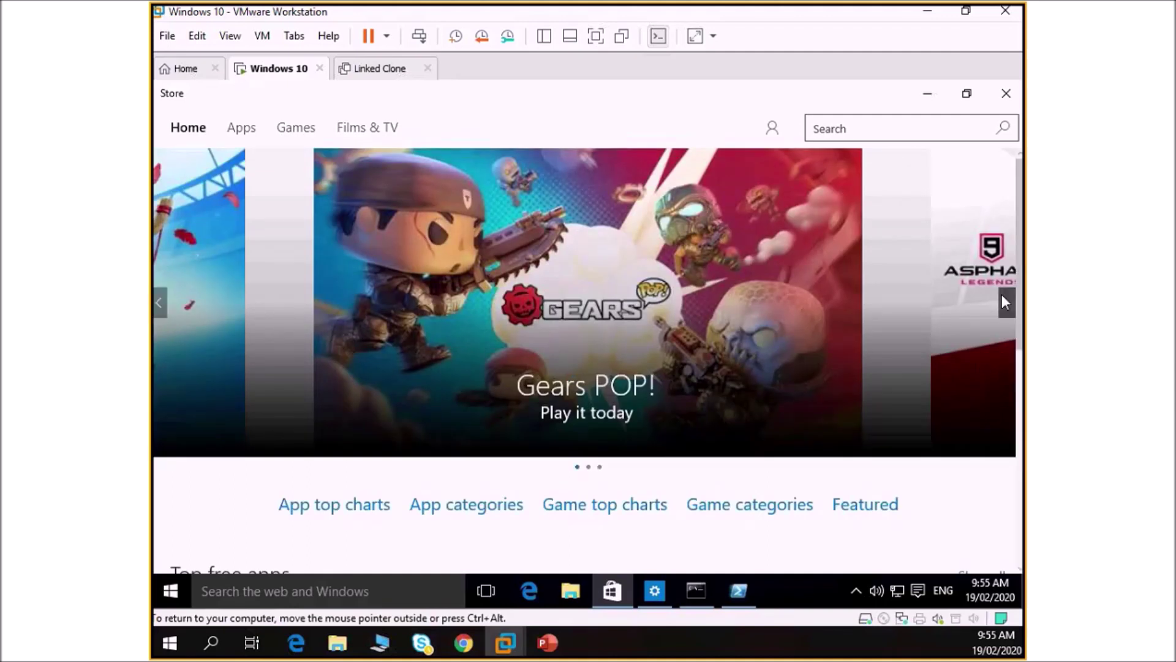
left_click(1006, 302)
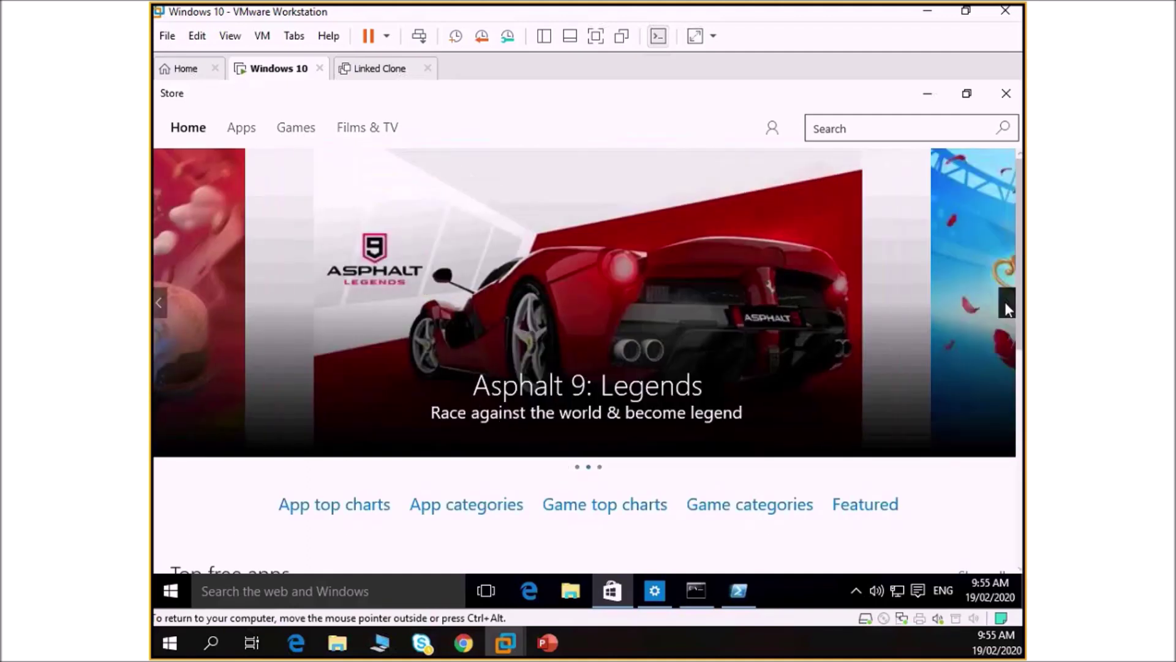
left_click(1007, 307)
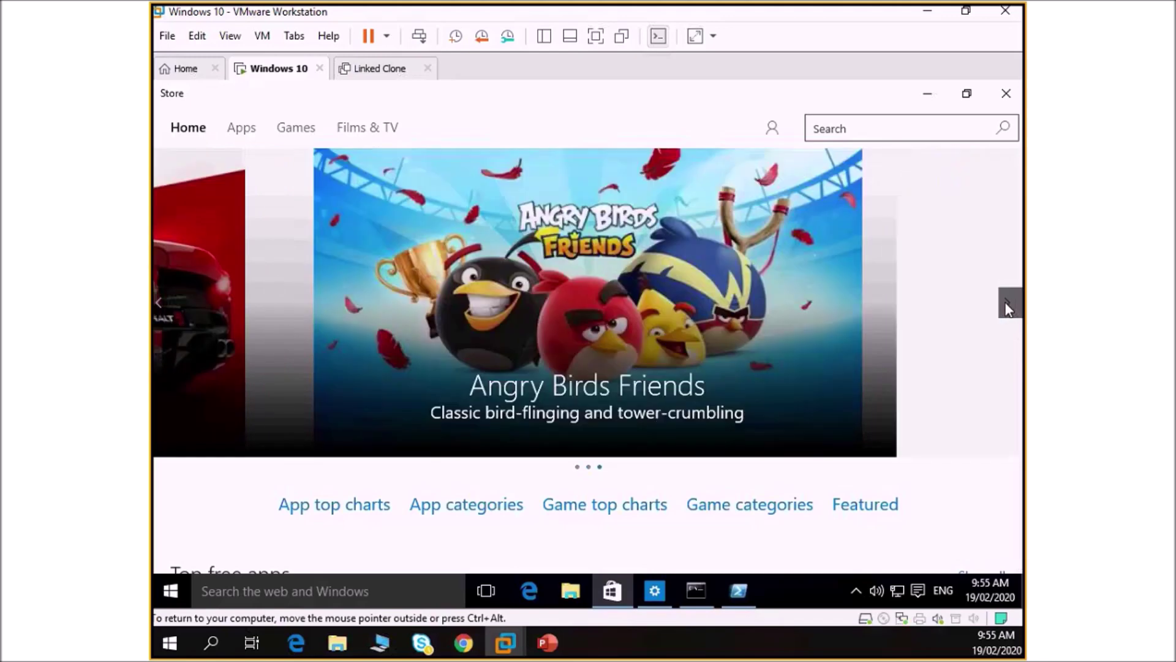
left_click(1008, 306)
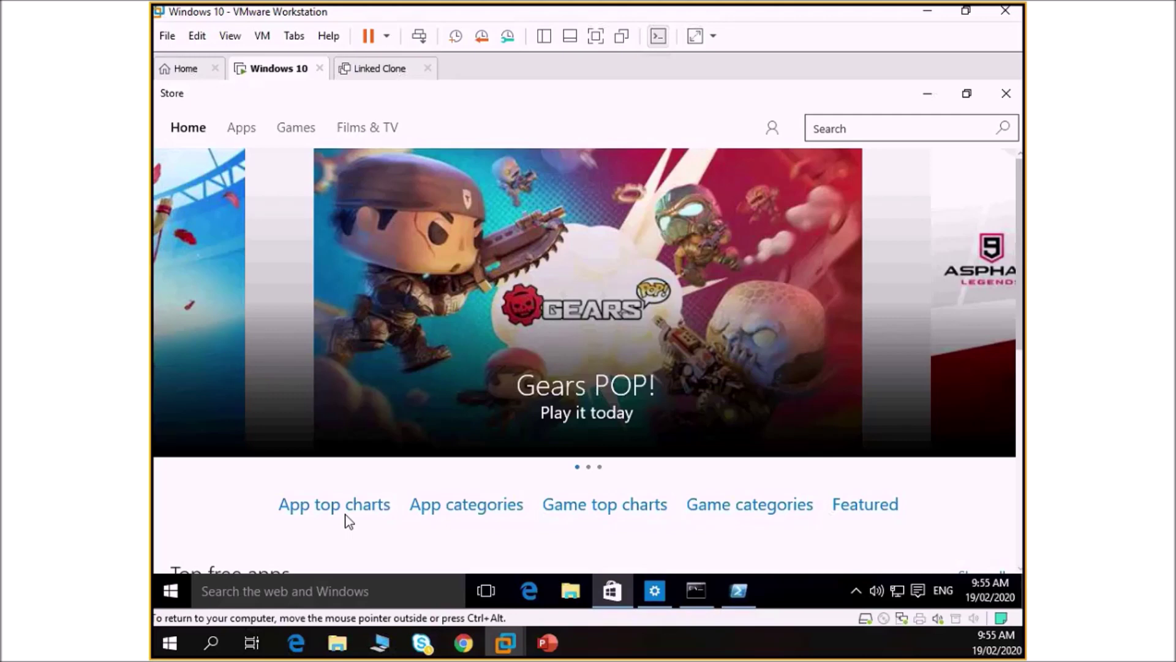
left_click(435, 506)
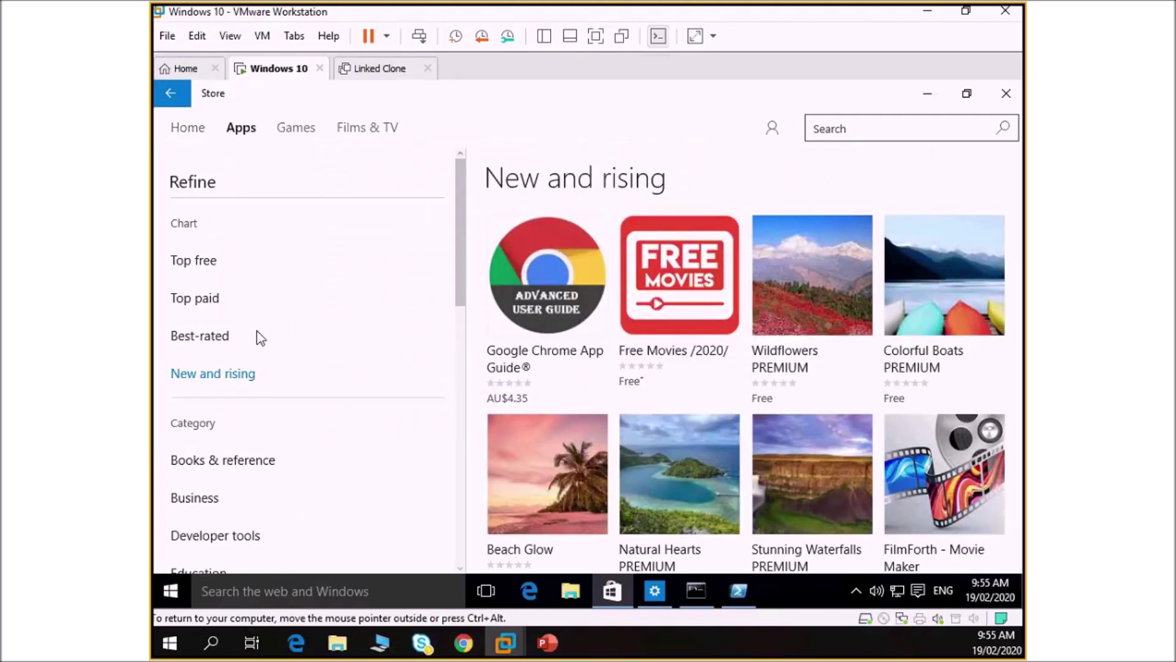
Switch the apps chart to Top paid, then Top free, and scroll down the list
left_click(210, 300)
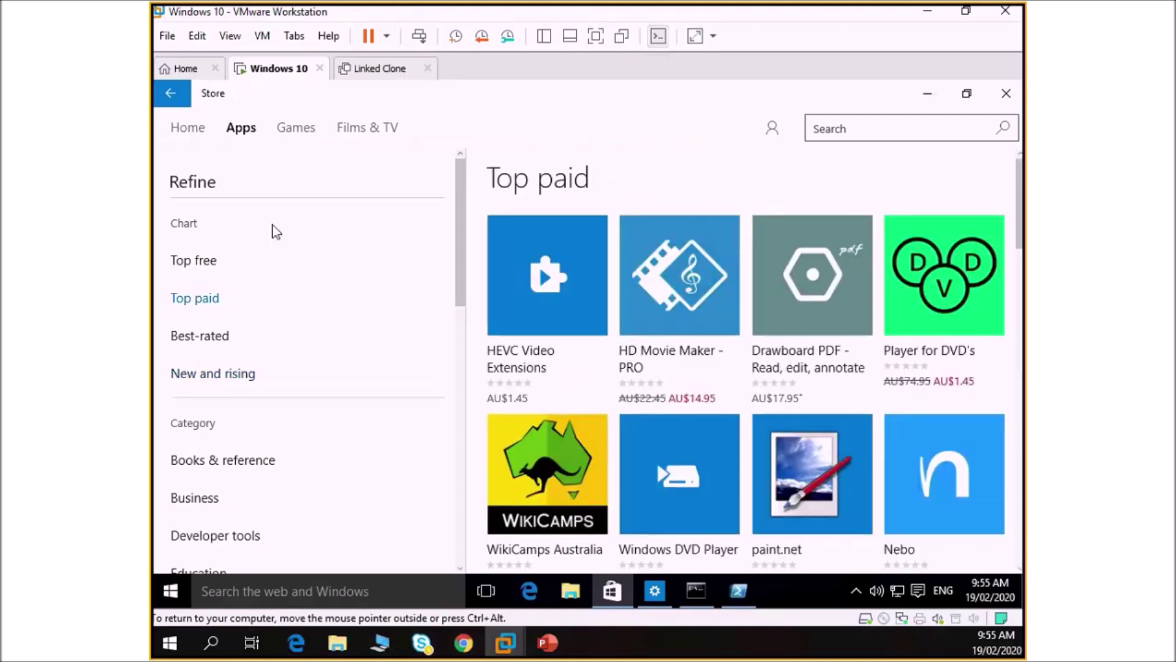
left_click(194, 260)
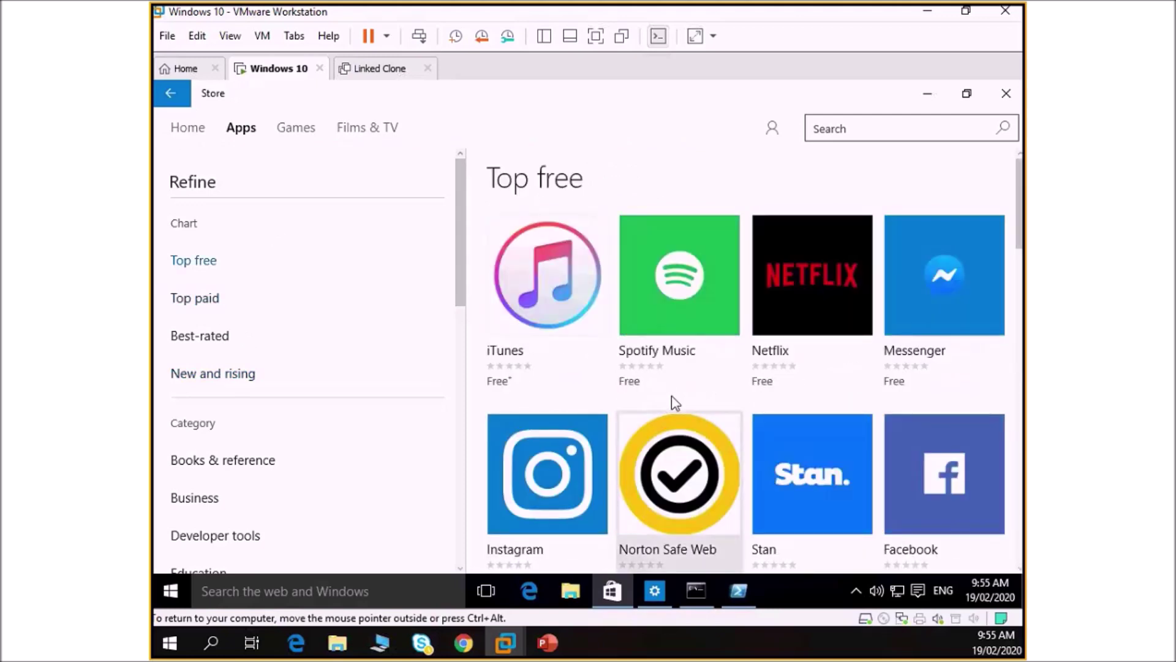
scroll(680, 405, "down", 2)
scroll(692, 444, "down", 3)
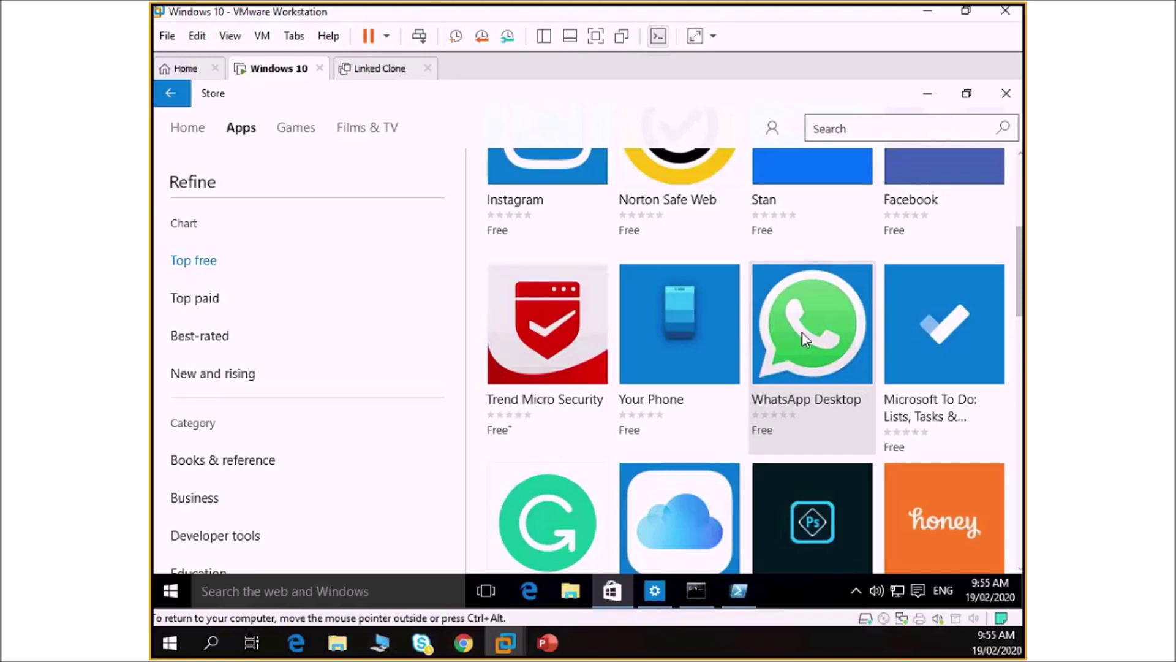
Open the WhatsApp Desktop product page and expand its full description with More
left_click(802, 333)
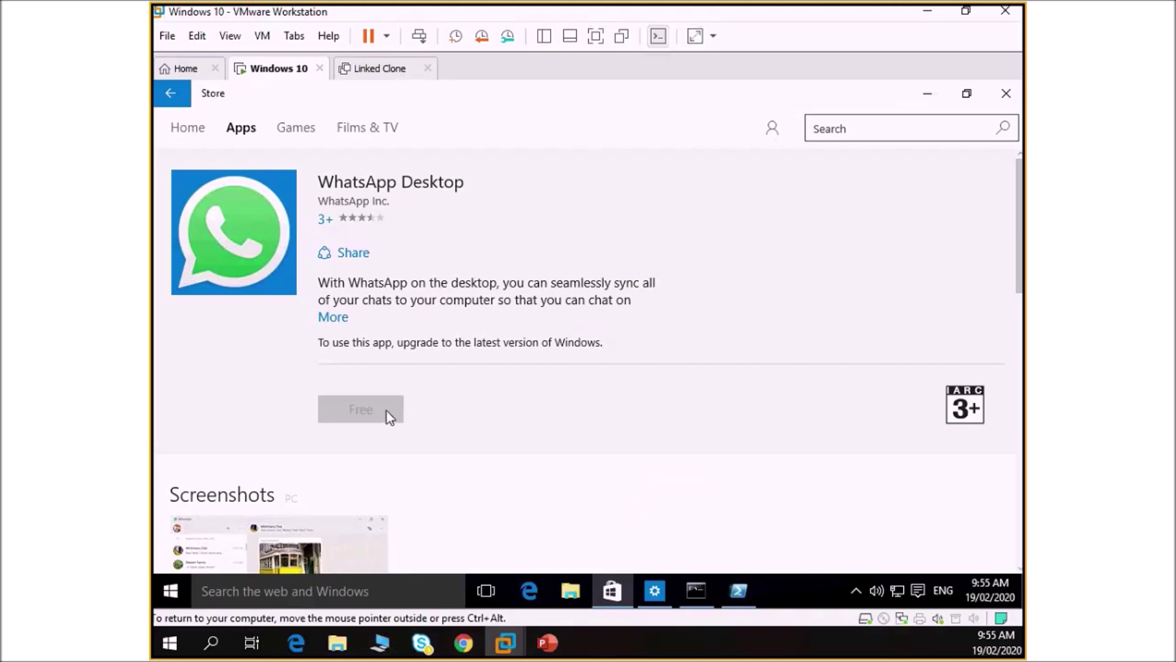
scroll(388, 410, "down", 5)
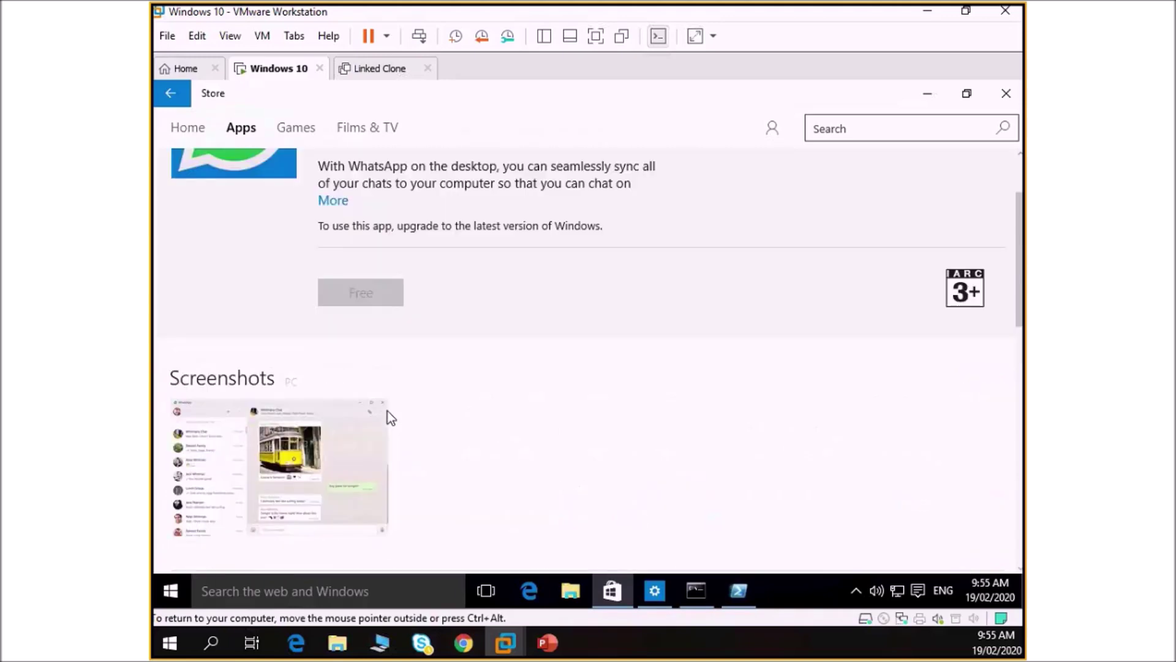
scroll(387, 411, "up", 2)
left_click(332, 317)
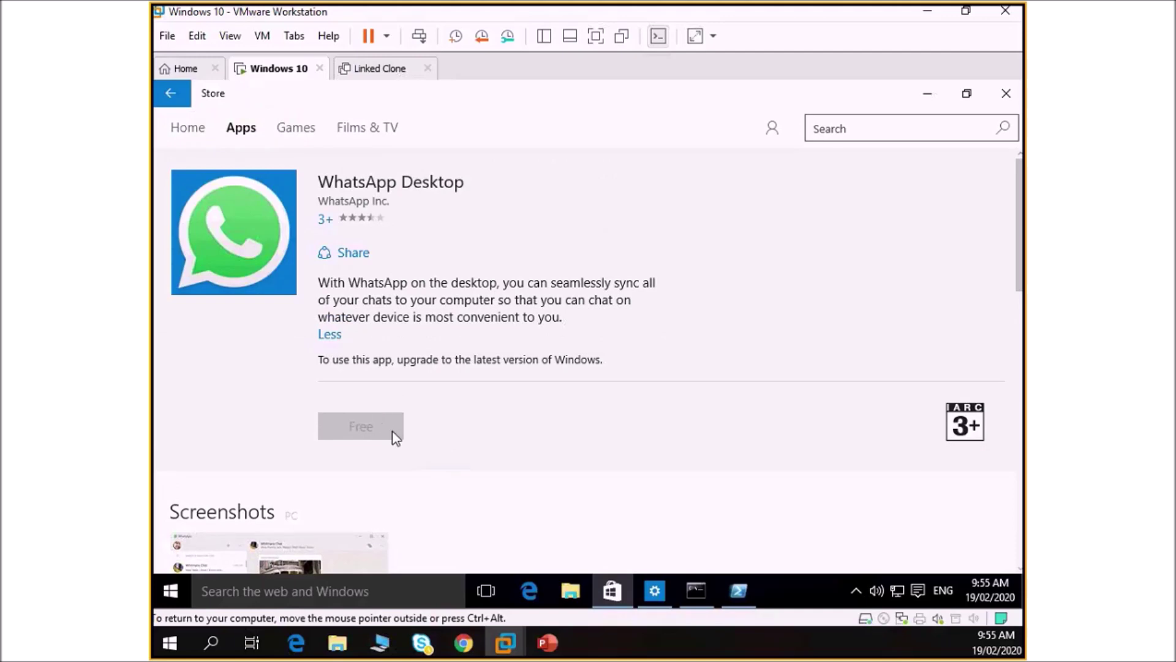
scroll(394, 436, "down", 3)
scroll(359, 282, "up", 2)
scroll(359, 282, "up", 1)
Search the Store for 'netflix', open the Netflix app page, and choose Free
left_click(844, 125)
type("netfl")
key("Return")
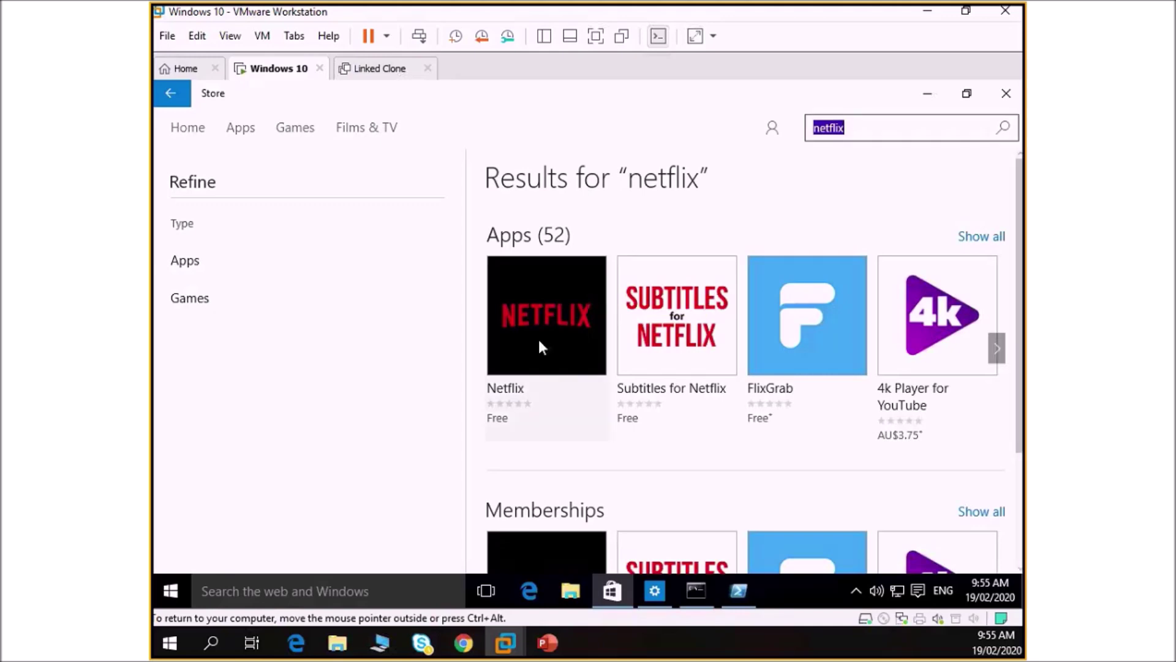
left_click(539, 346)
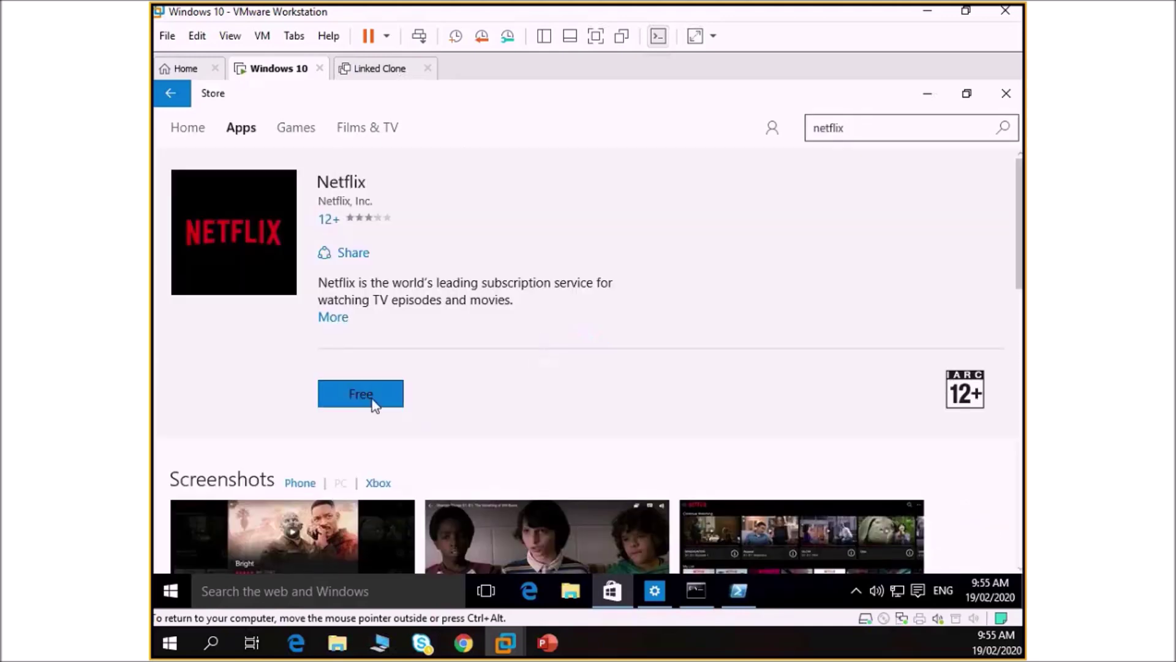
left_click(372, 399)
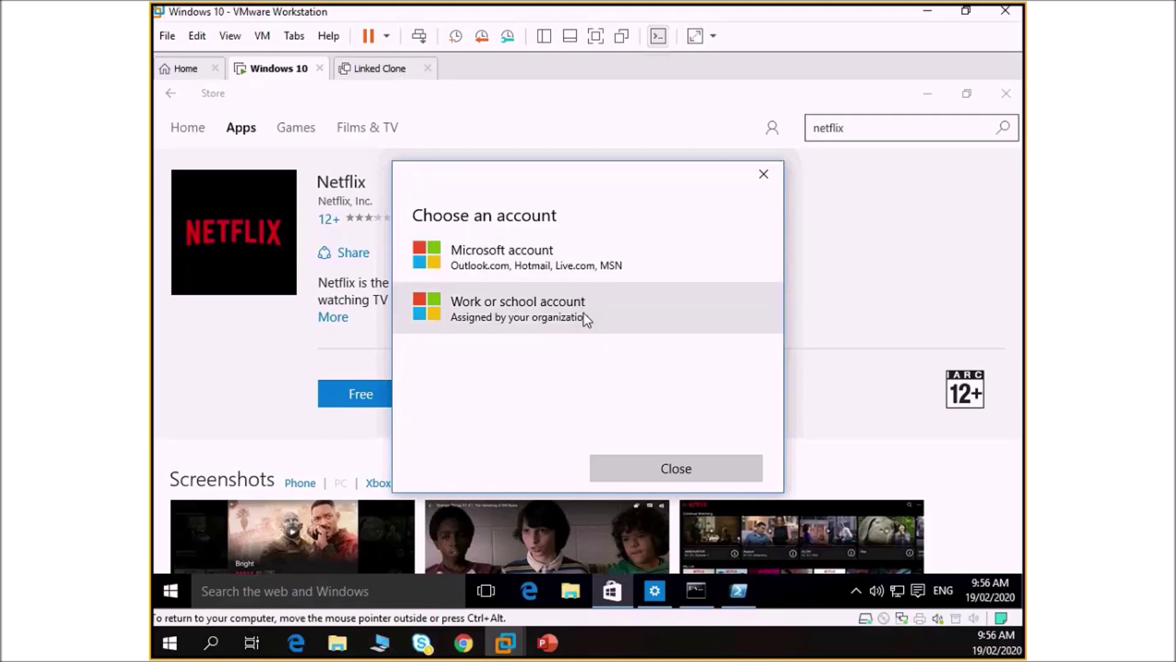
Choose Microsoft account and sign in with the account's e-mail address and password
left_click(531, 247)
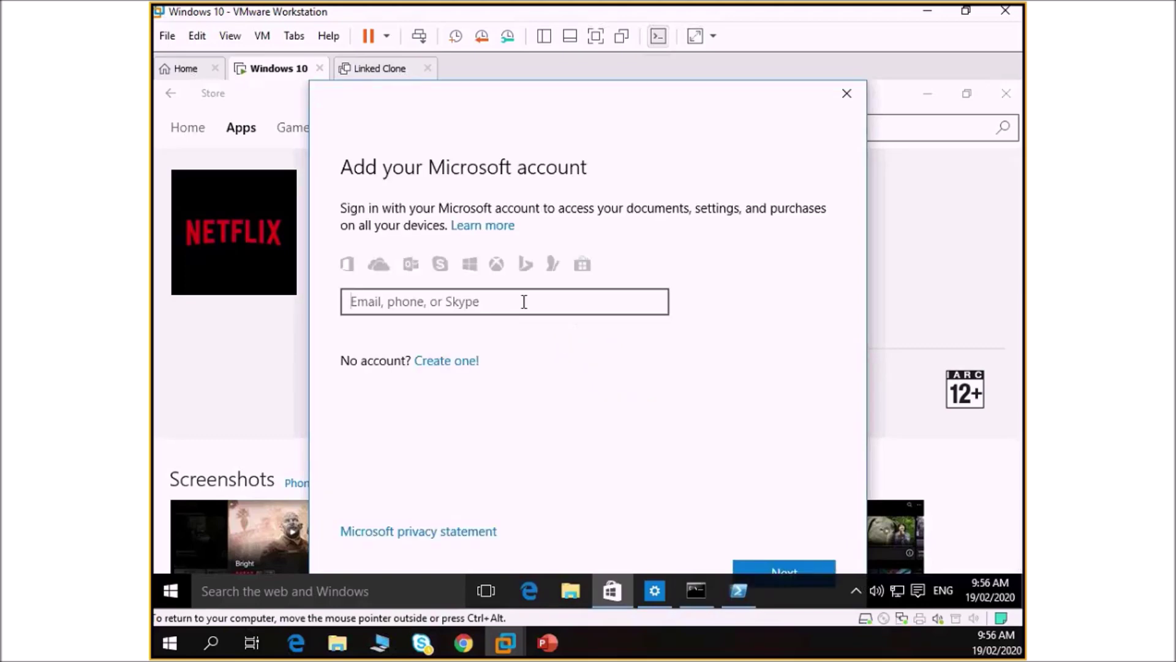
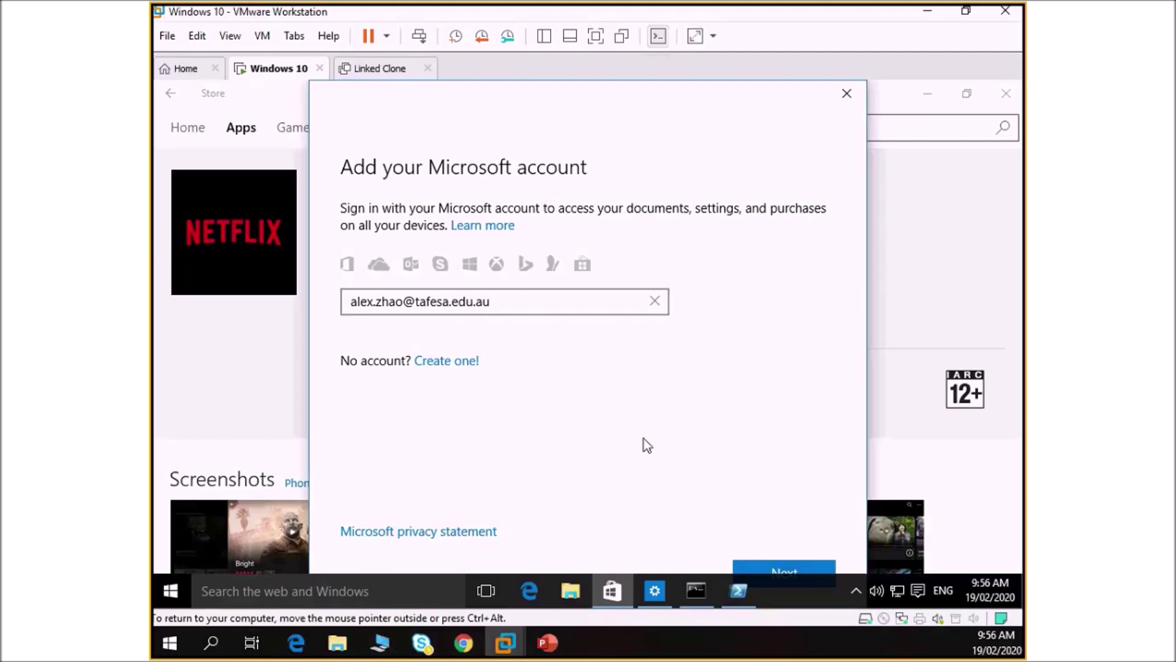
left_click(767, 560)
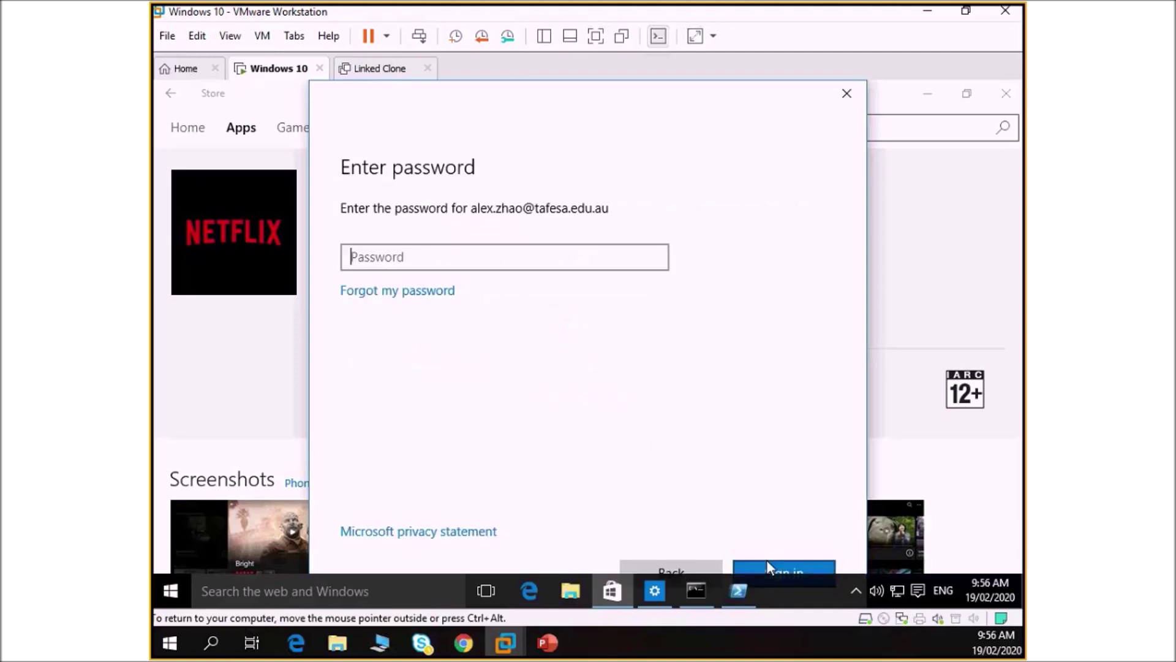
type("••••••••••")
left_click(797, 561)
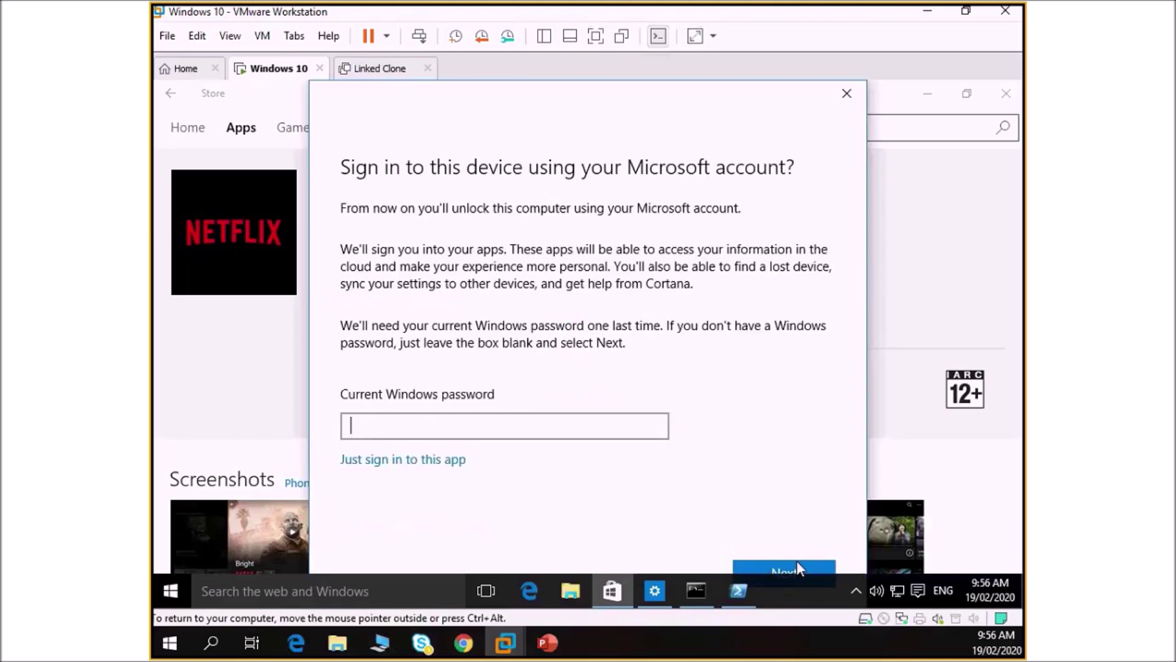
Enter the current Windows password when asked, retyping it after a mistake
type("•••••••••")
left_click(826, 567)
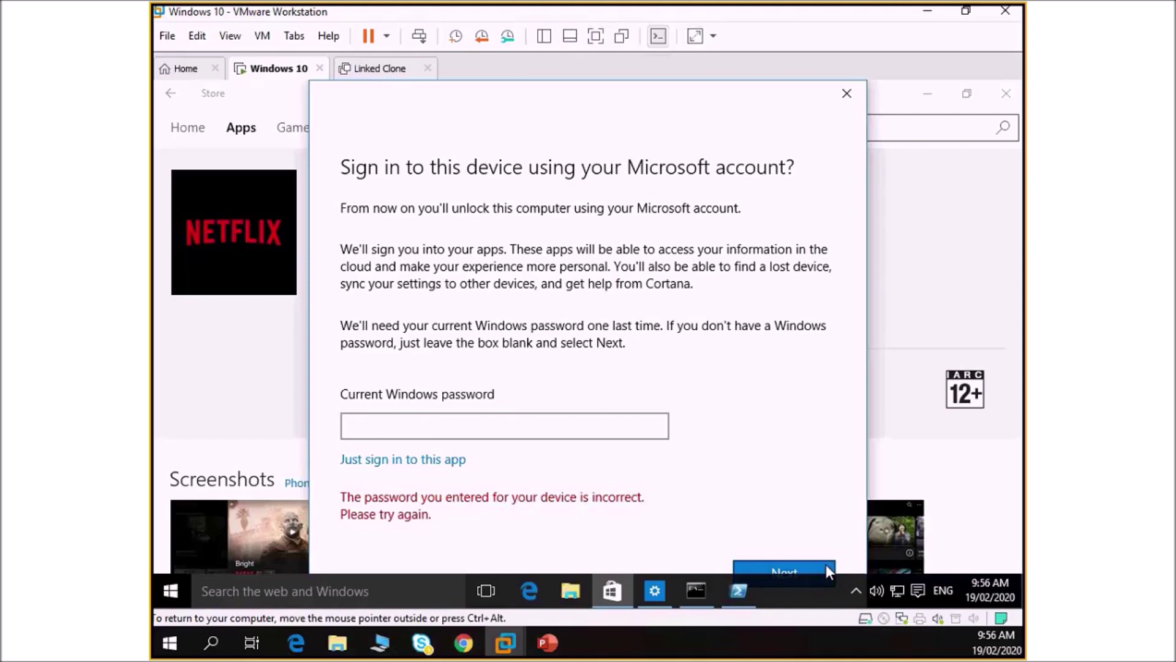
type("•••••••••")
key("ctrl+a")
key("BackSpace")
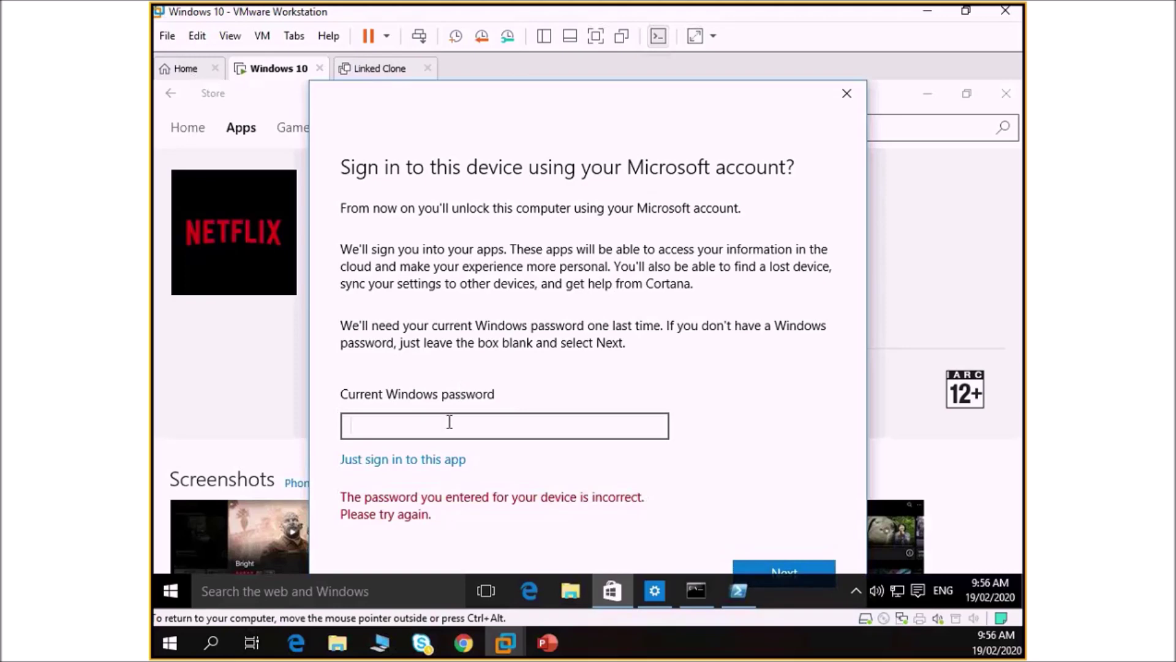
type("•••••••••")
left_click(781, 565)
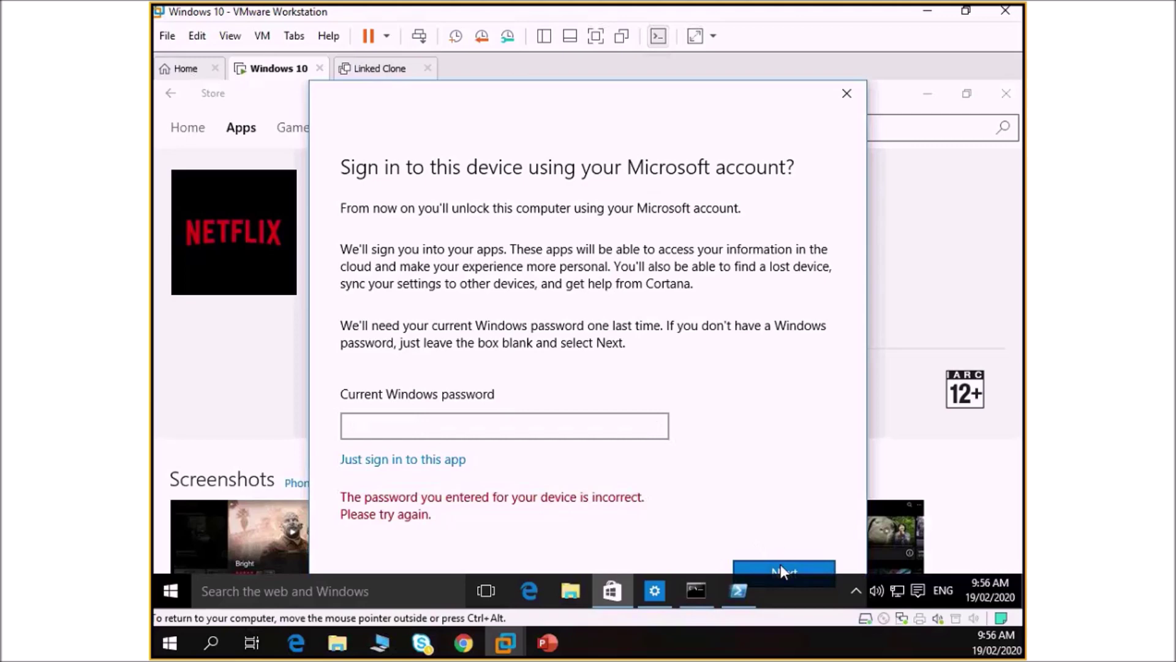
Cancel the sign-in dialog, minimise the Store and bring PowerPoint back to the front
left_click(847, 93)
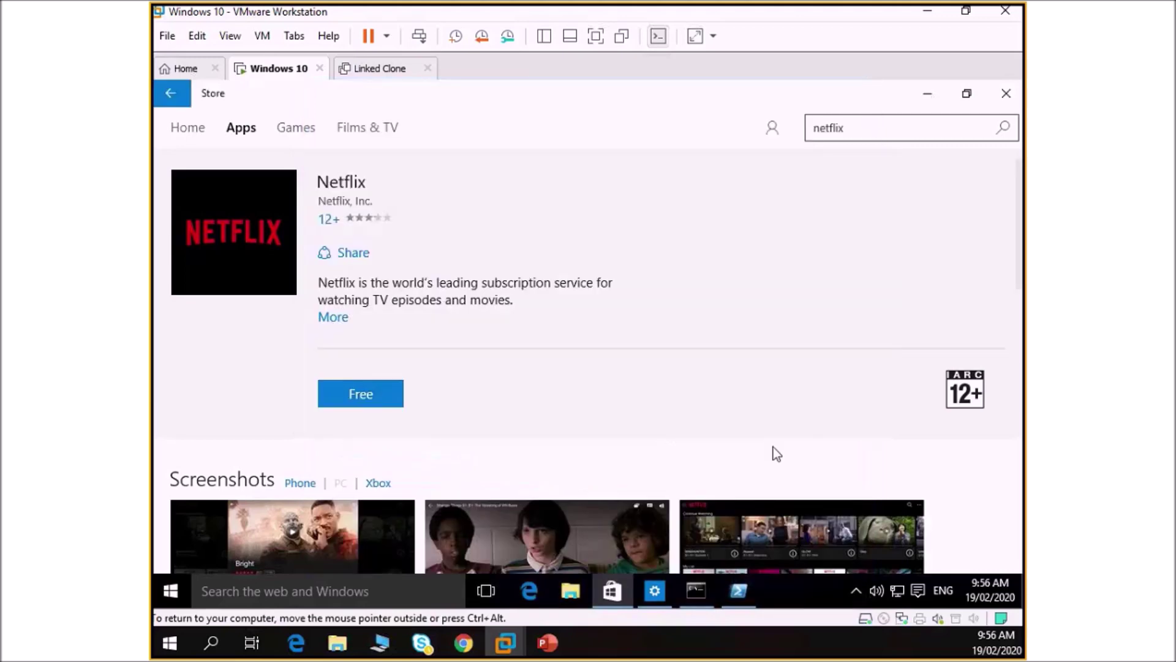
scroll(582, 419, "down", 4)
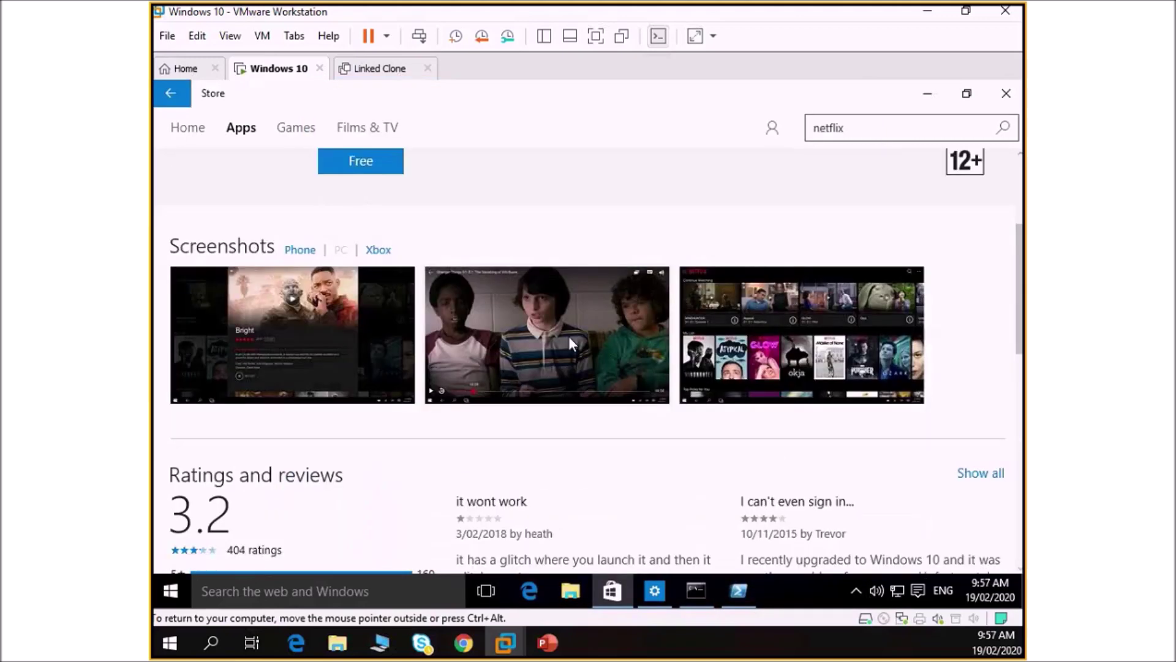
scroll(570, 341, "up", 4)
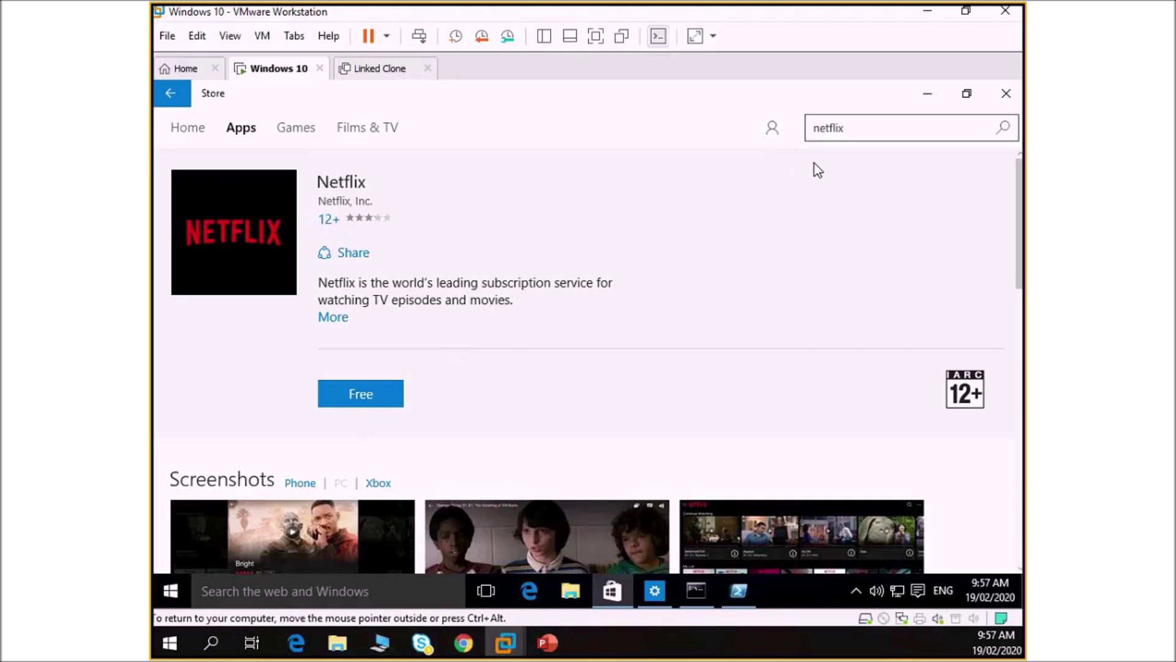
left_click(926, 94)
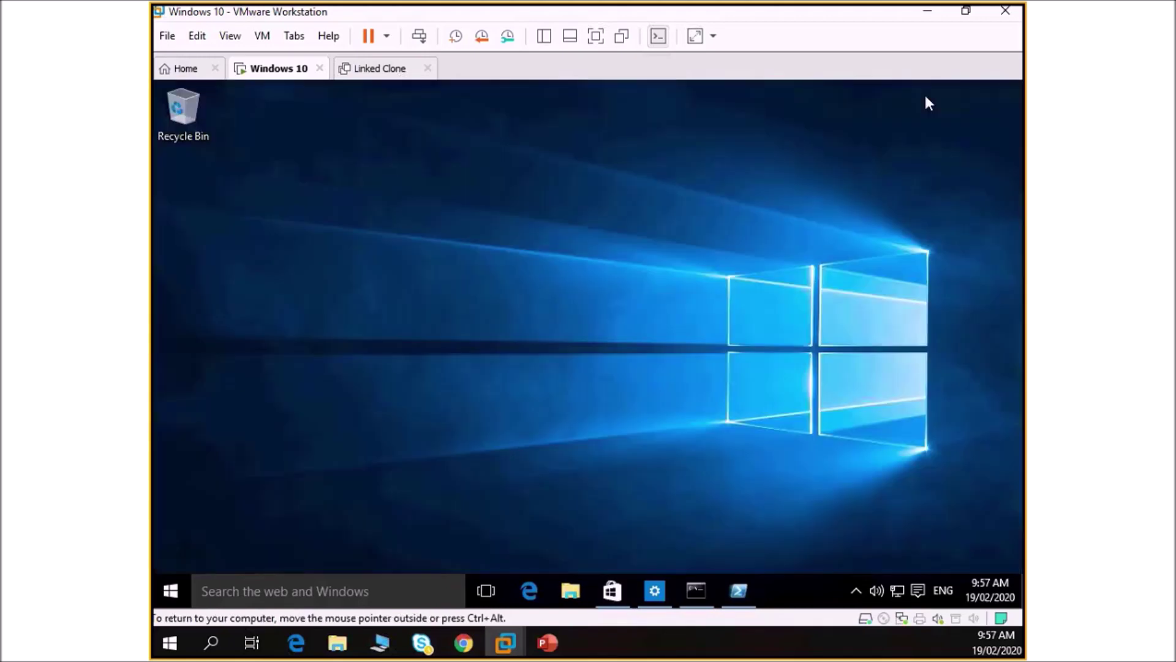
left_click(555, 641)
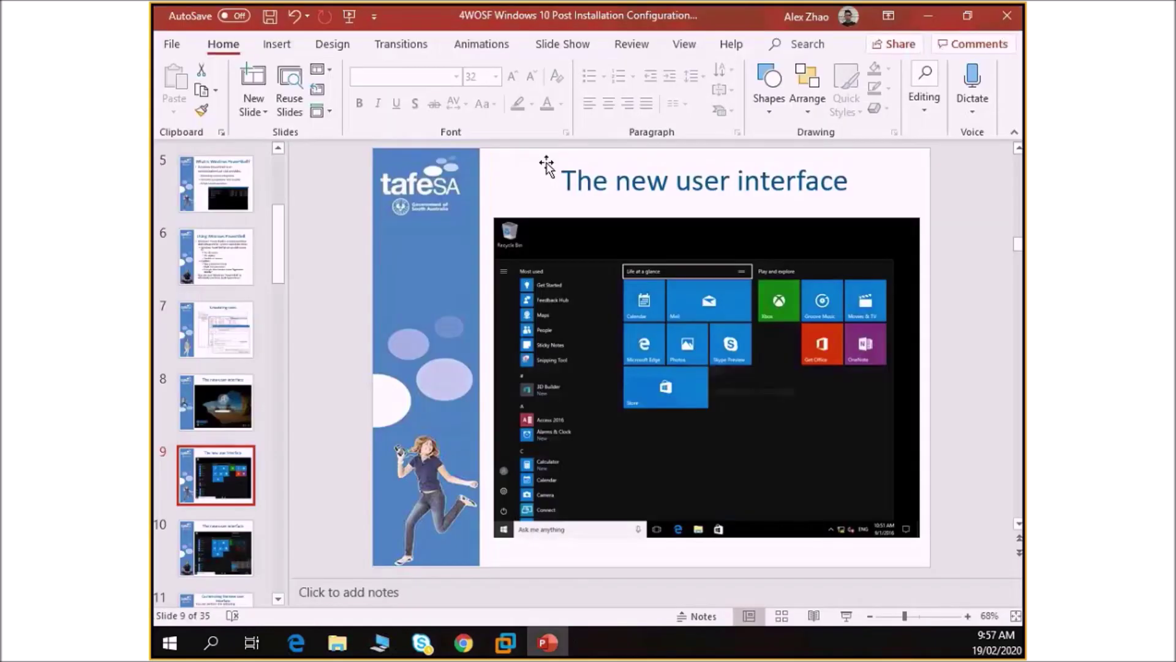
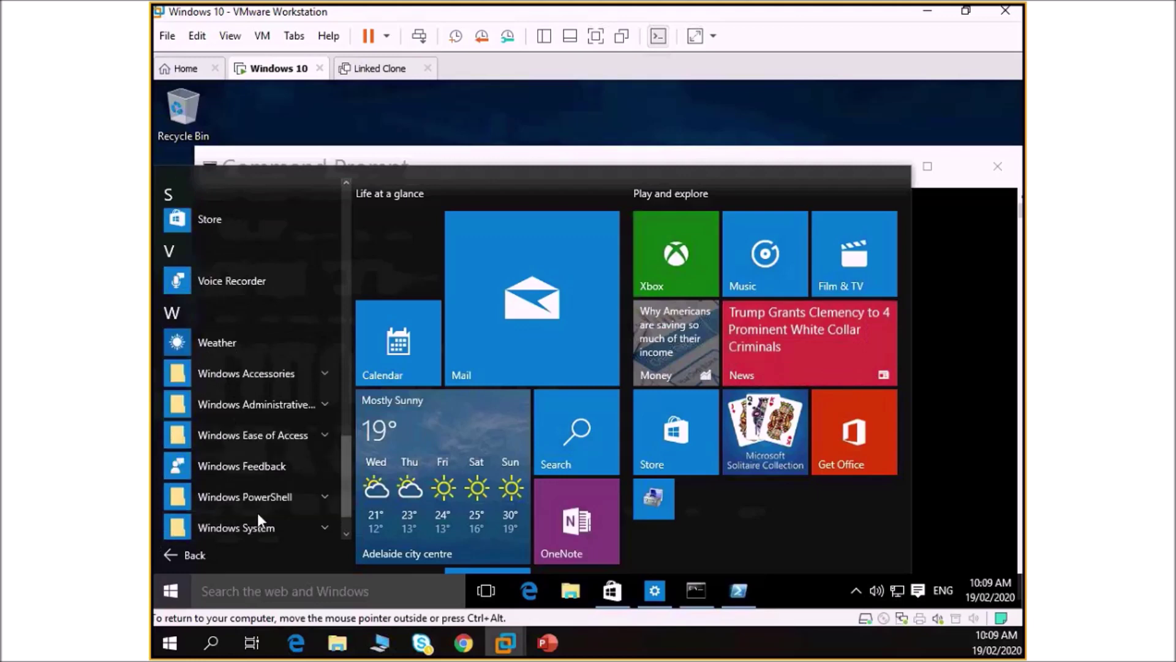
Open Services from Windows Administrative Tools and maximise its window
left_click(324, 518)
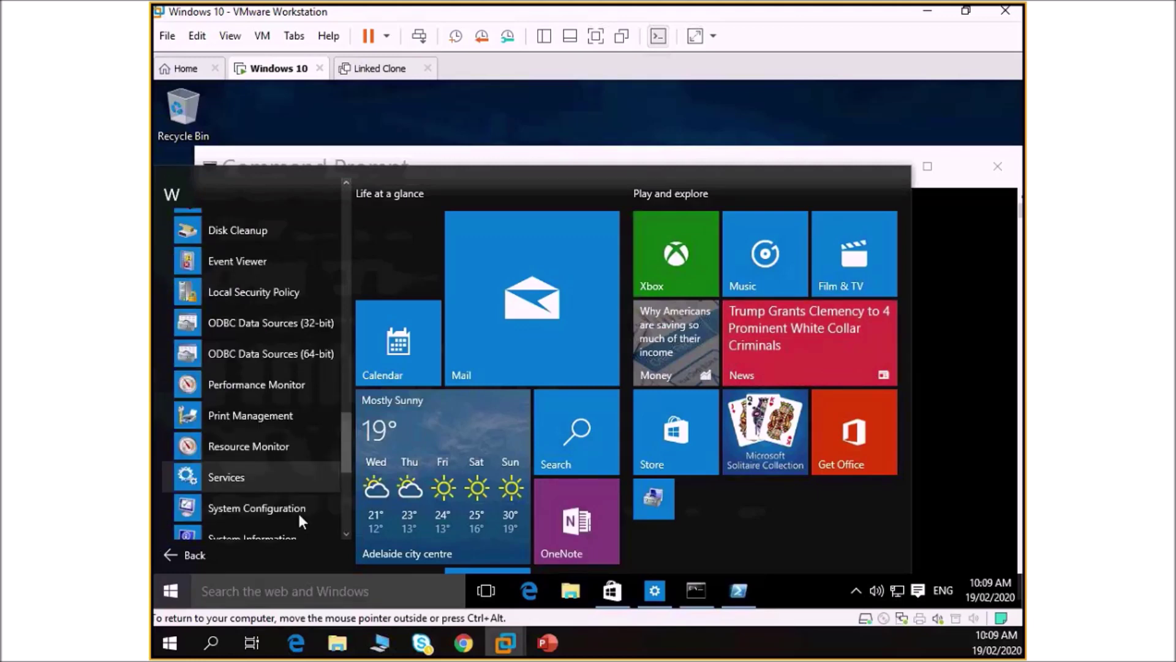
scroll(264, 380, "down", 3)
left_click(230, 259)
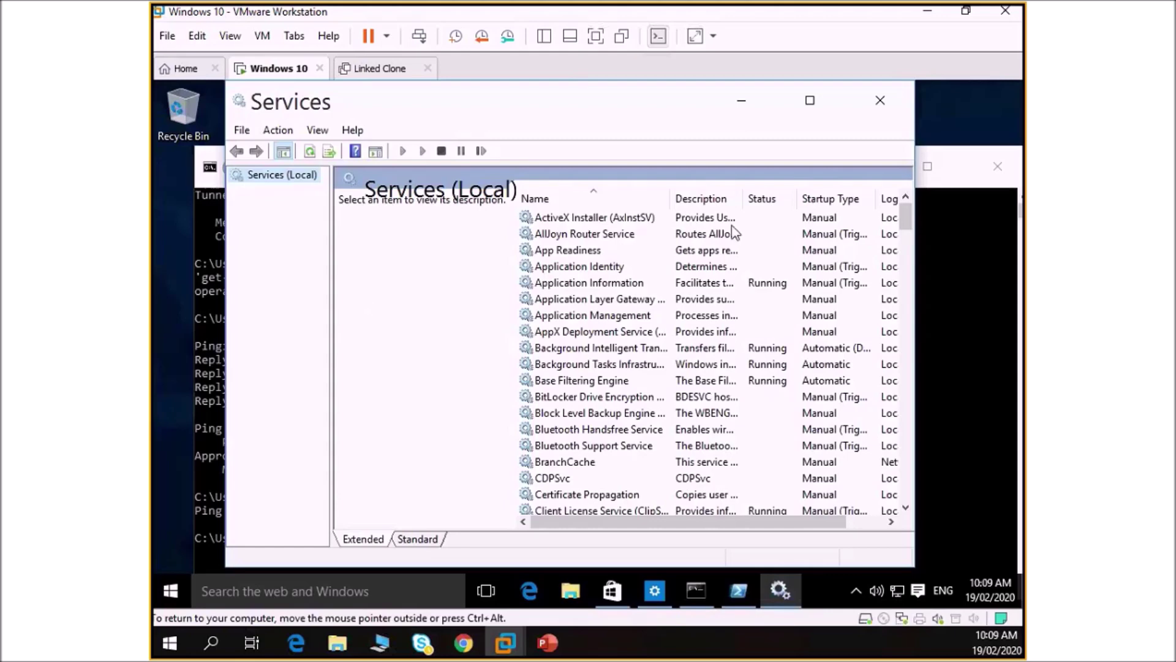
left_click(819, 104)
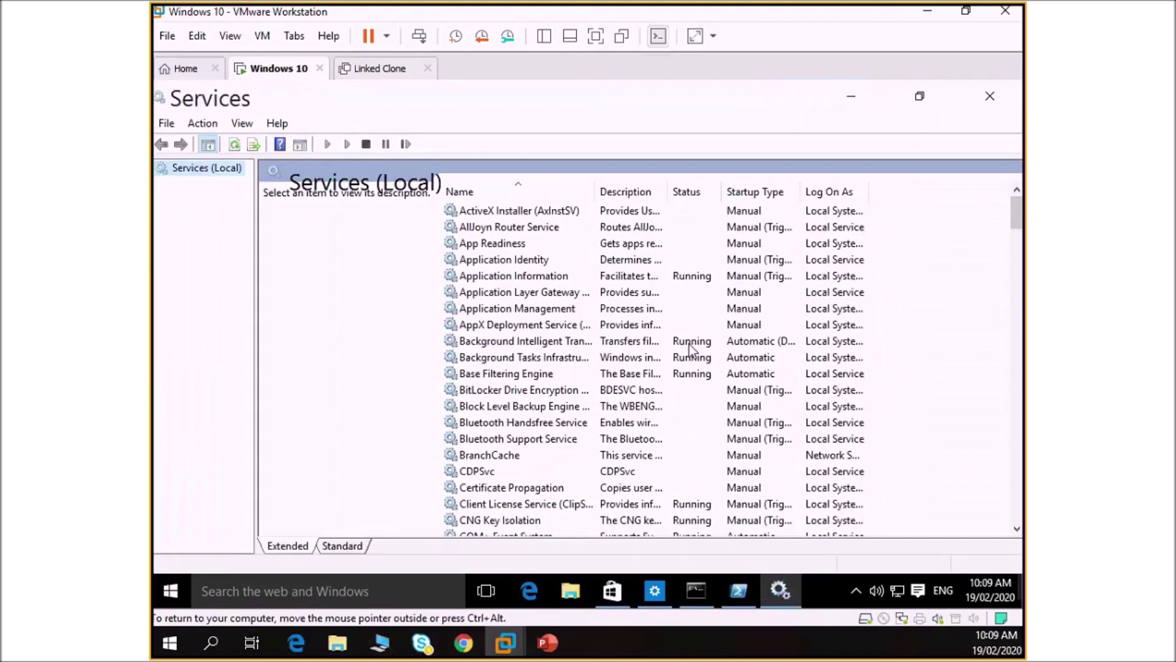
Sort the services by status with running ones first, and select DNS Client
left_click(522, 245)
left_click(514, 276)
left_click(515, 324)
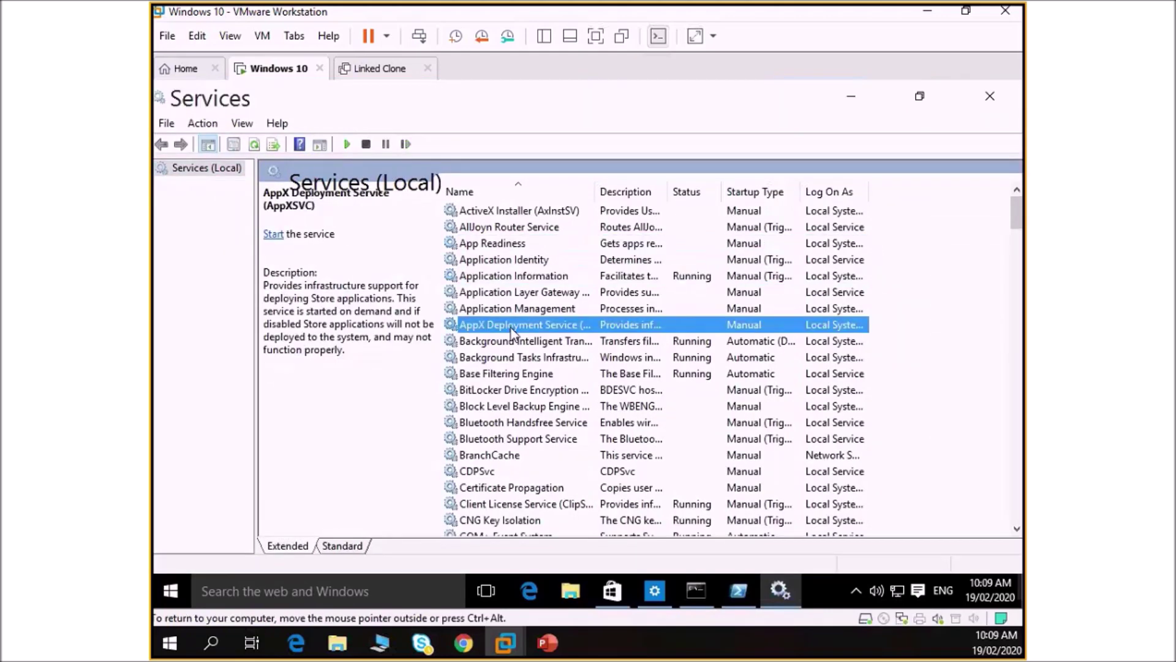
left_click(497, 439)
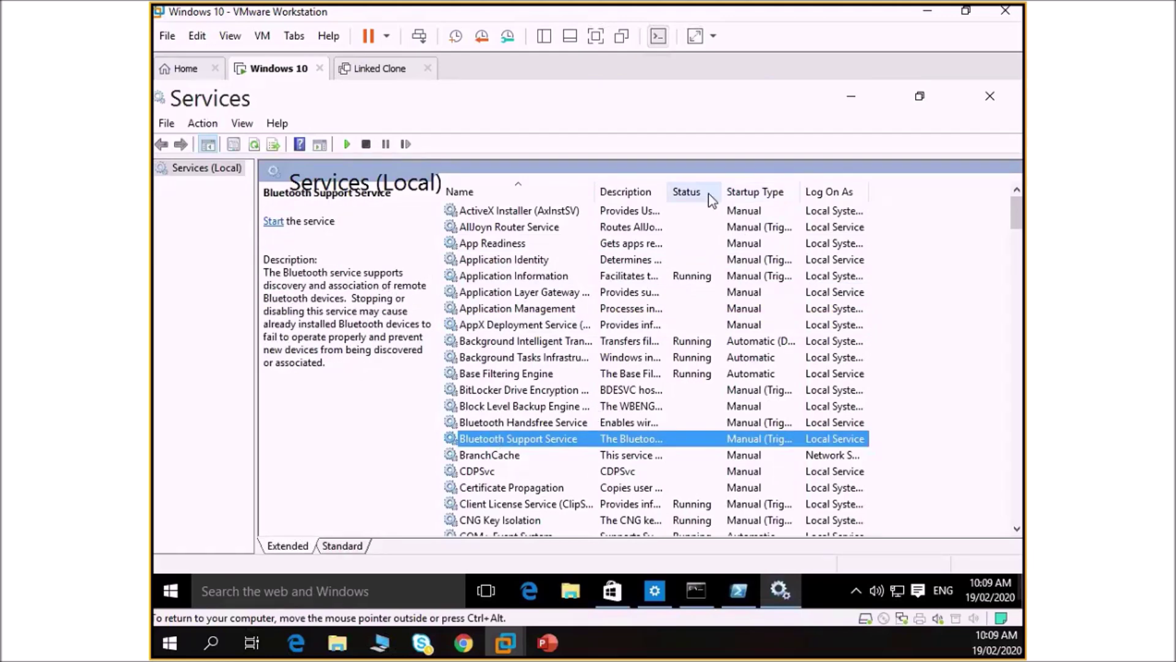
left_click(705, 192)
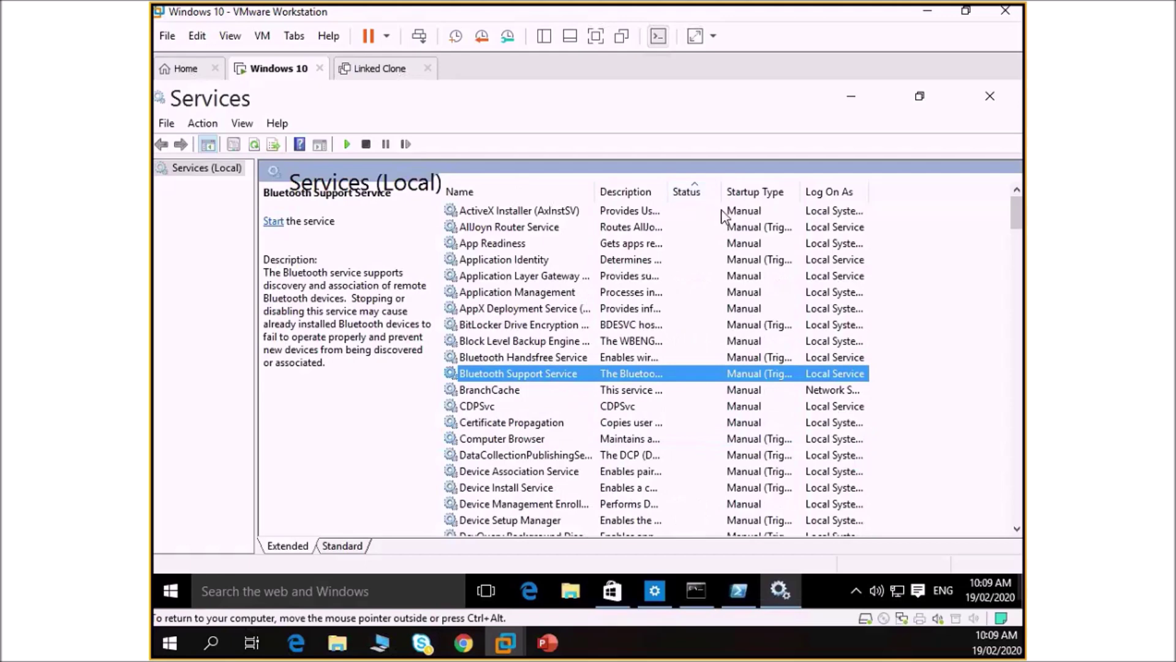
left_click(690, 193)
left_click(526, 210)
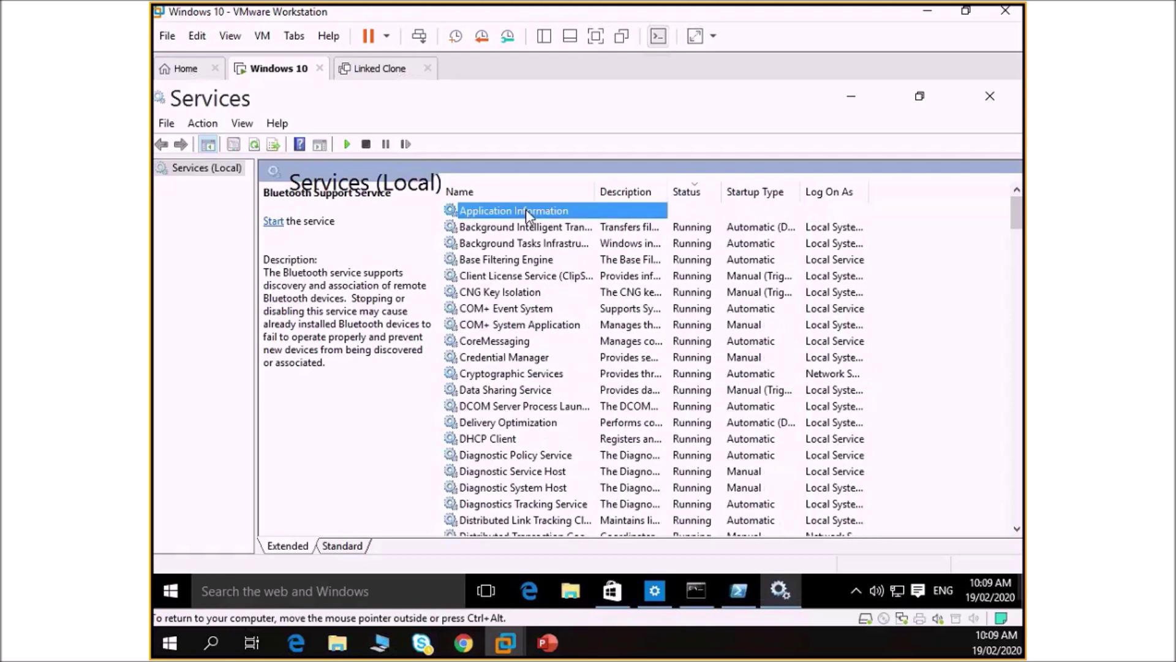
scroll(520, 495, "down", 5)
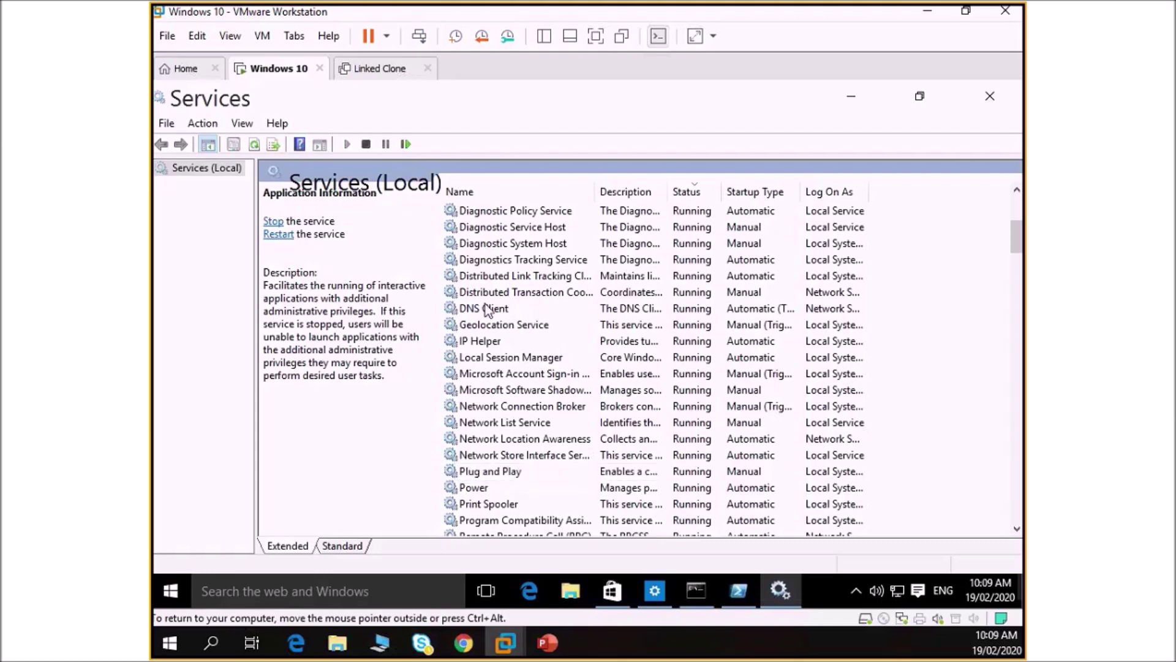
left_click(488, 309)
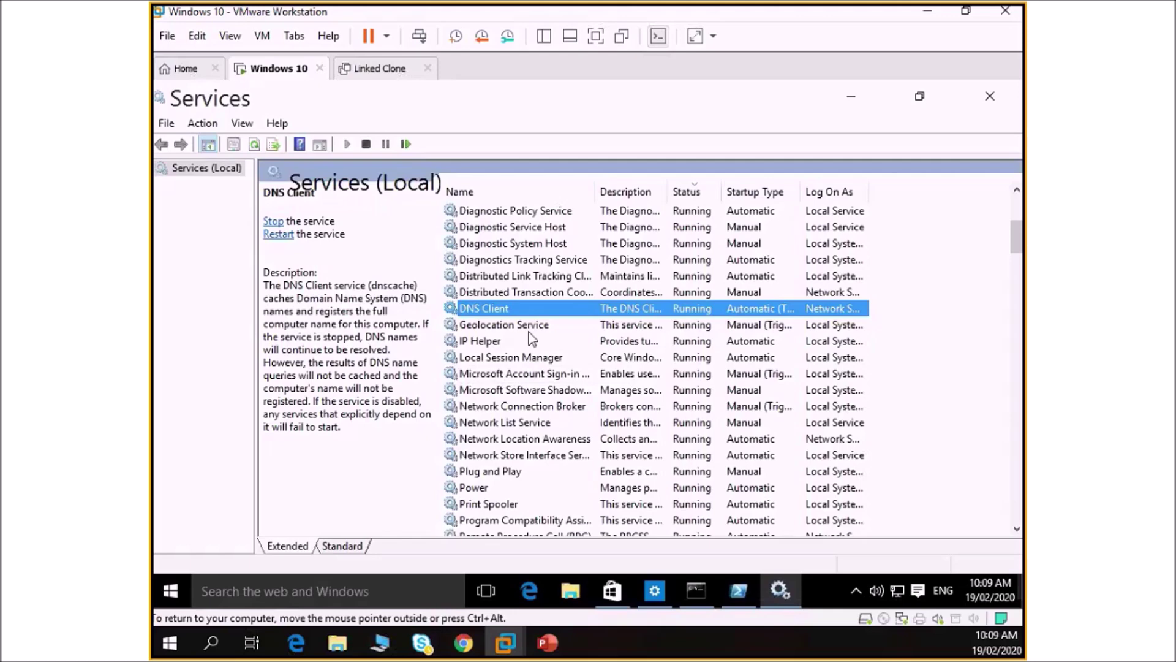
left_click(704, 599)
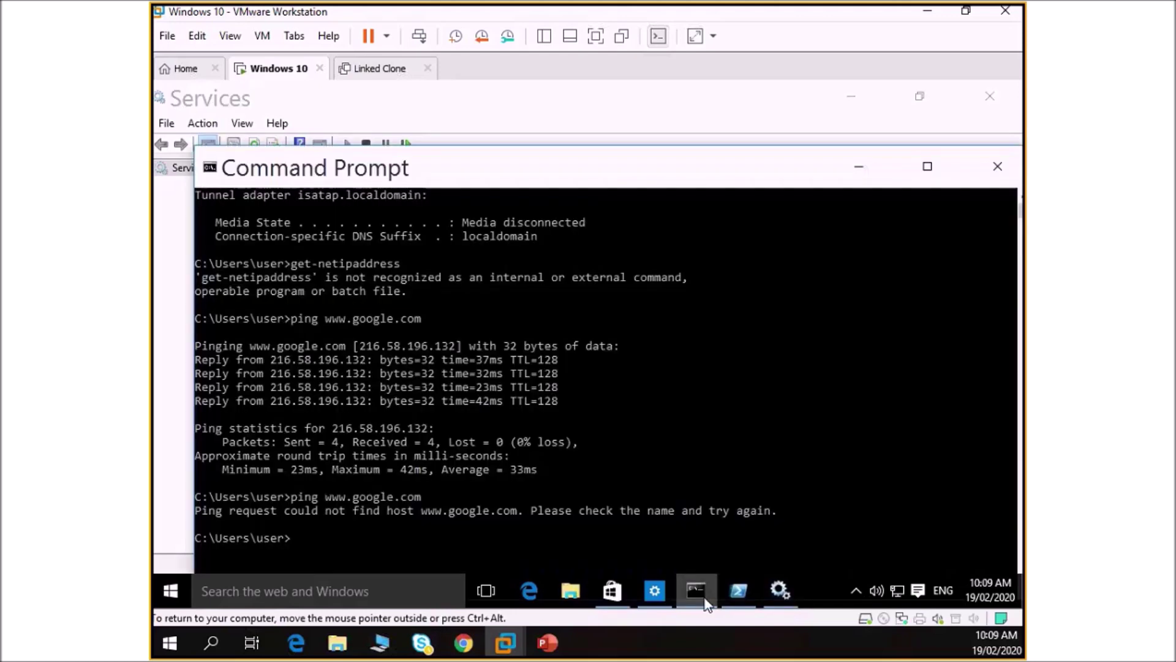
key("Up")
key("Return")
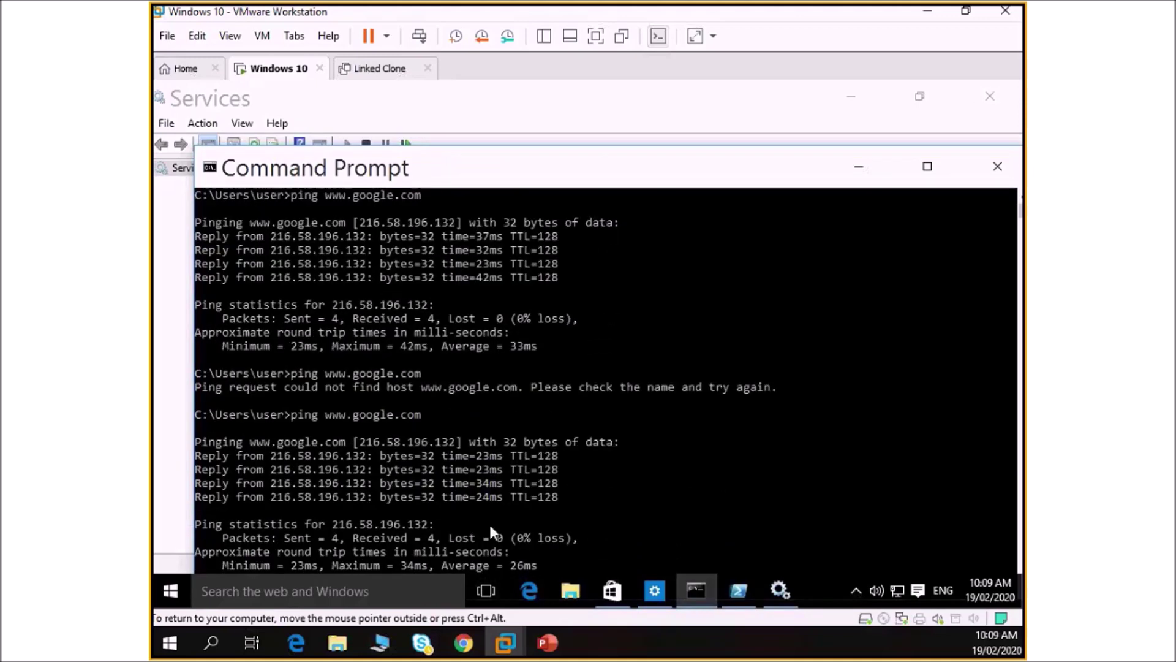
Stop the DNS Client service, then sort the services list by name
left_click(780, 590)
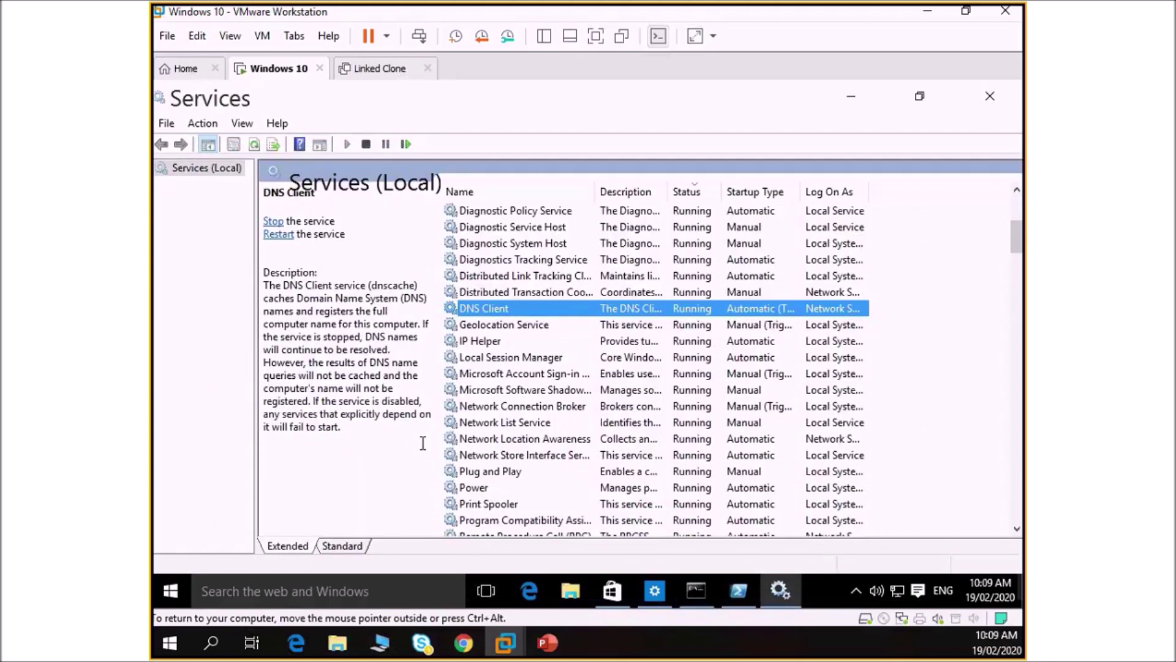
right_click(544, 308)
left_click(578, 336)
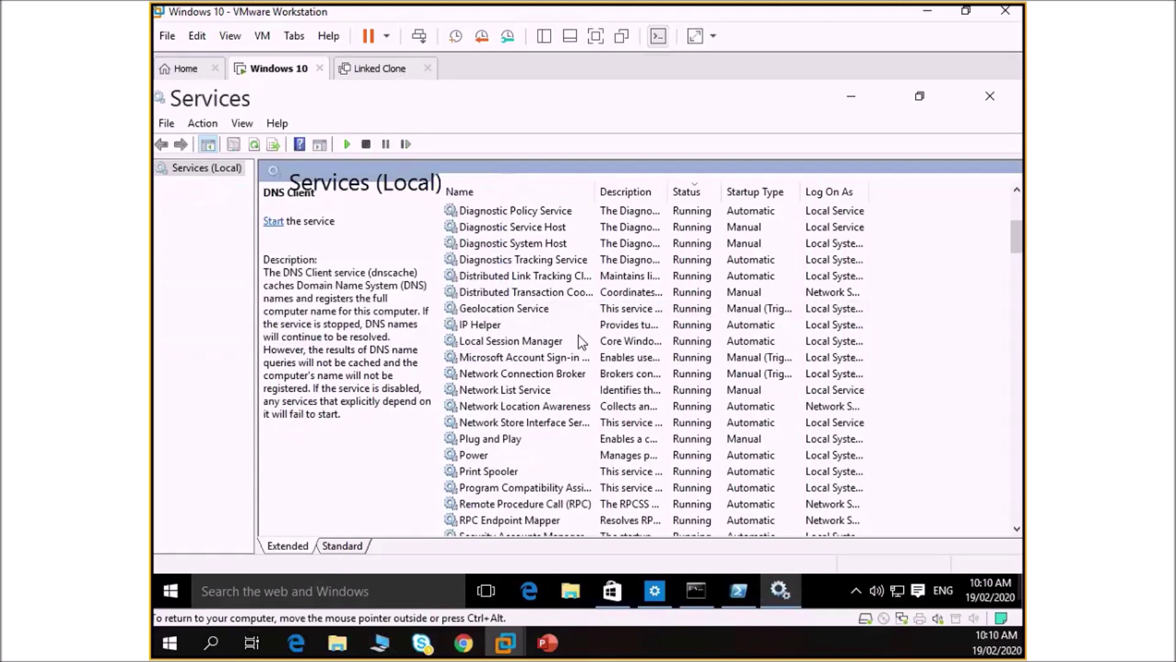
left_click(533, 194)
scroll(515, 356, "down", 7)
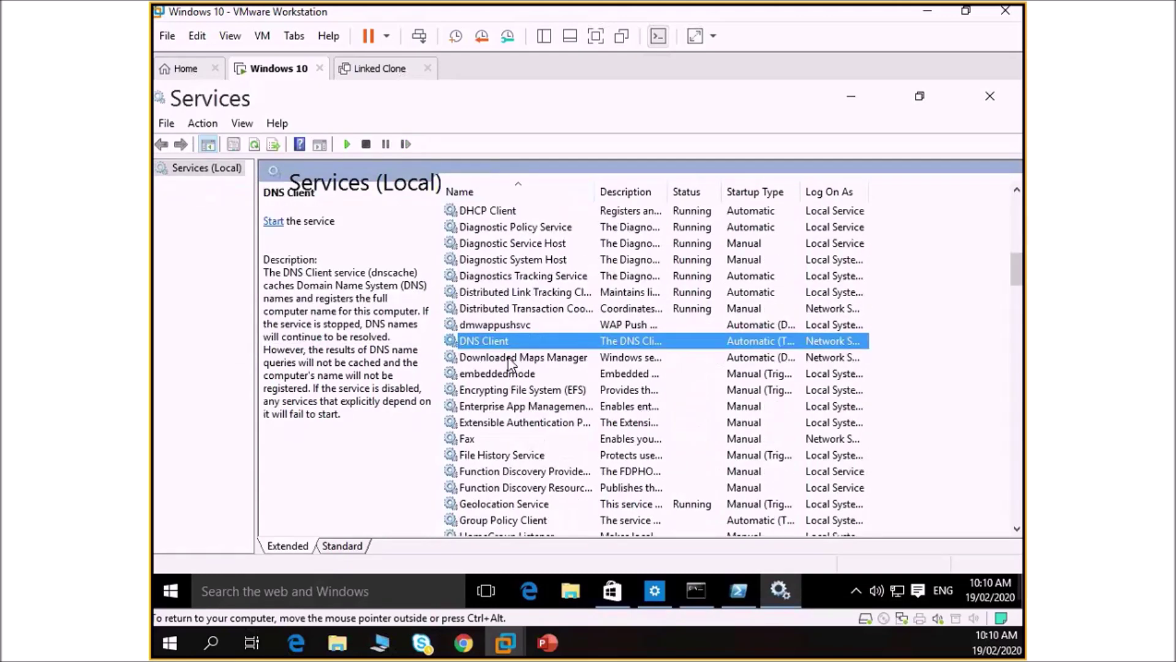
Set the DNS Client service's startup type to Disabled in its properties
right_click(557, 342)
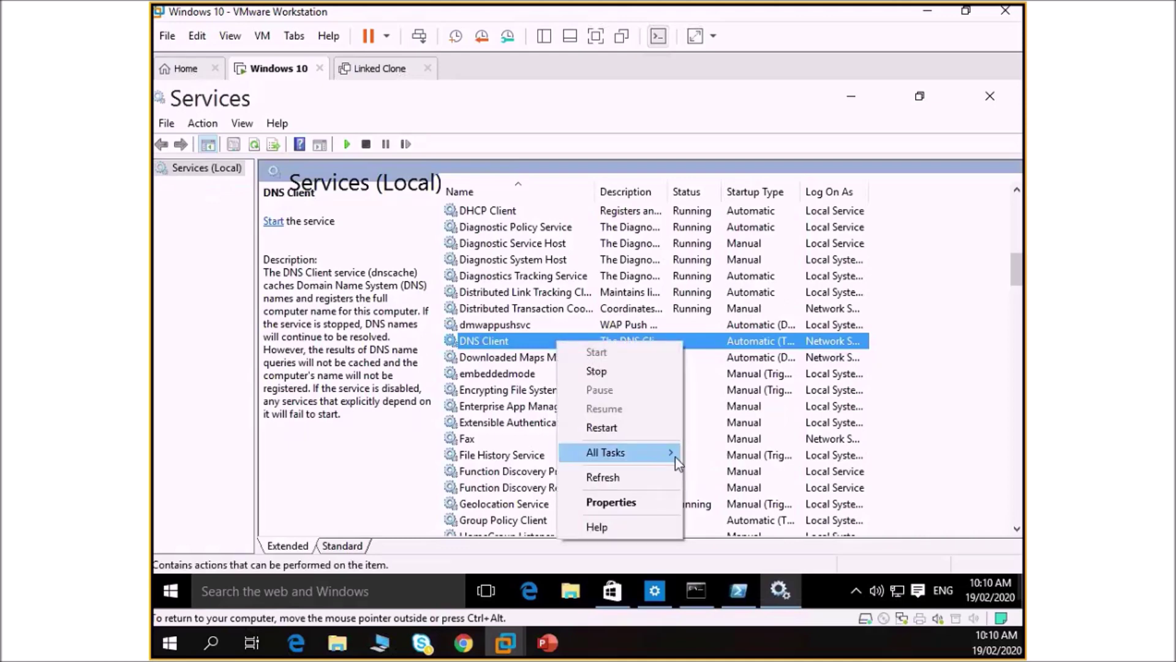
left_click(611, 501)
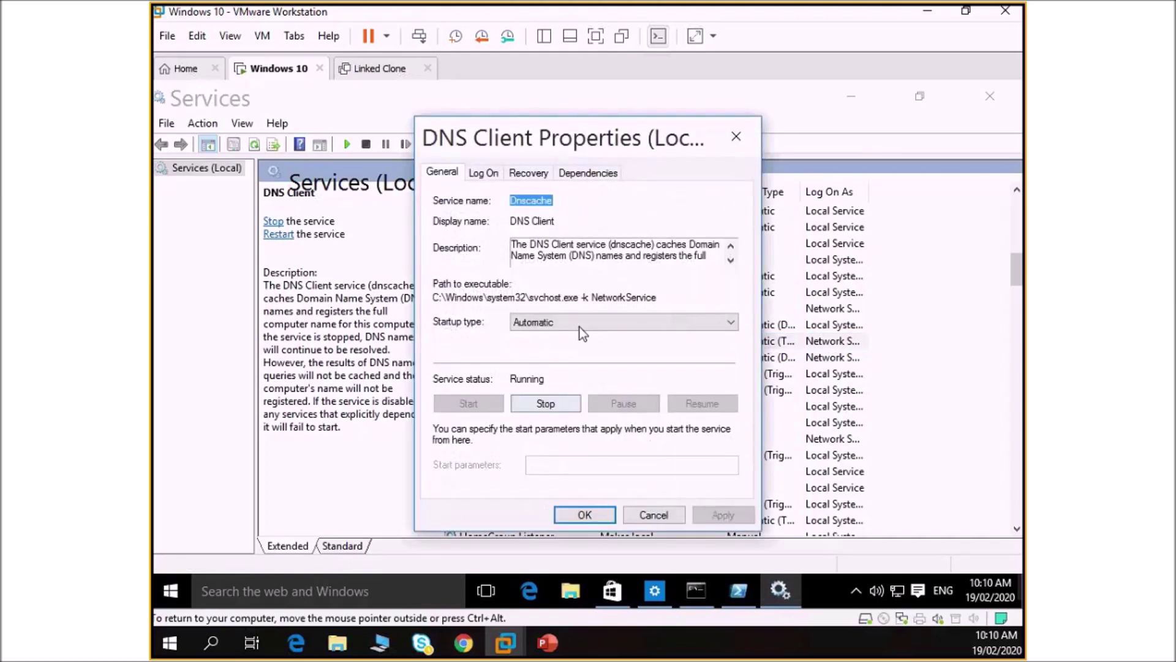
left_click(617, 332)
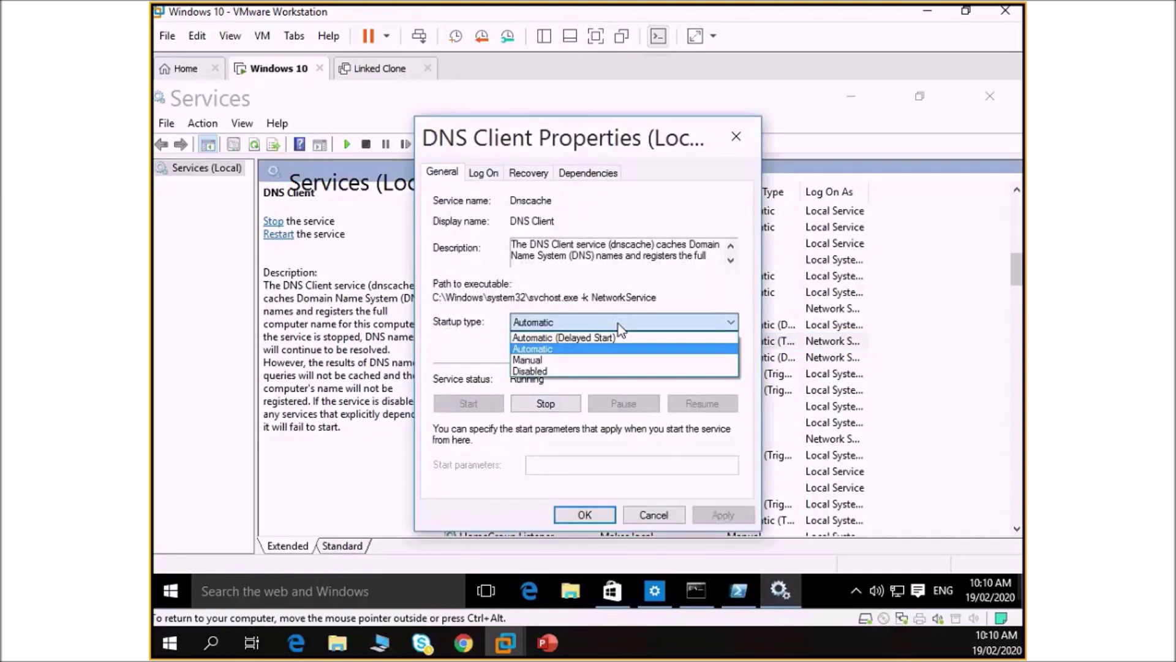
left_click(577, 372)
left_click(584, 515)
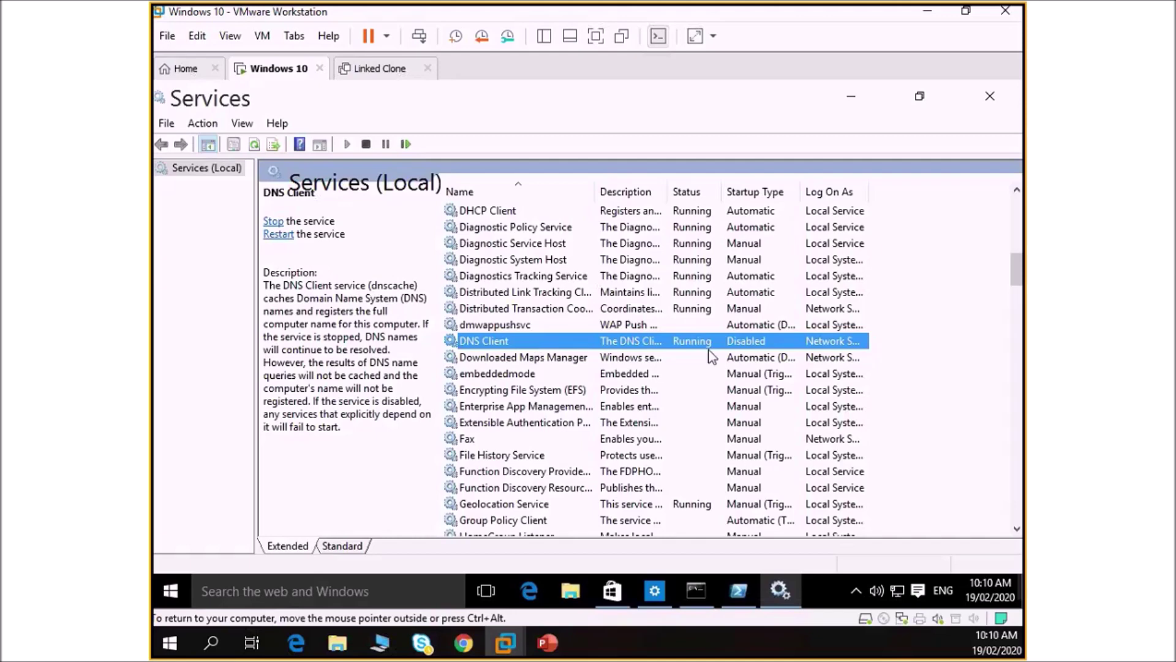
Stop the DNS Client service and return to the Command Prompt
right_click(491, 341)
left_click(532, 368)
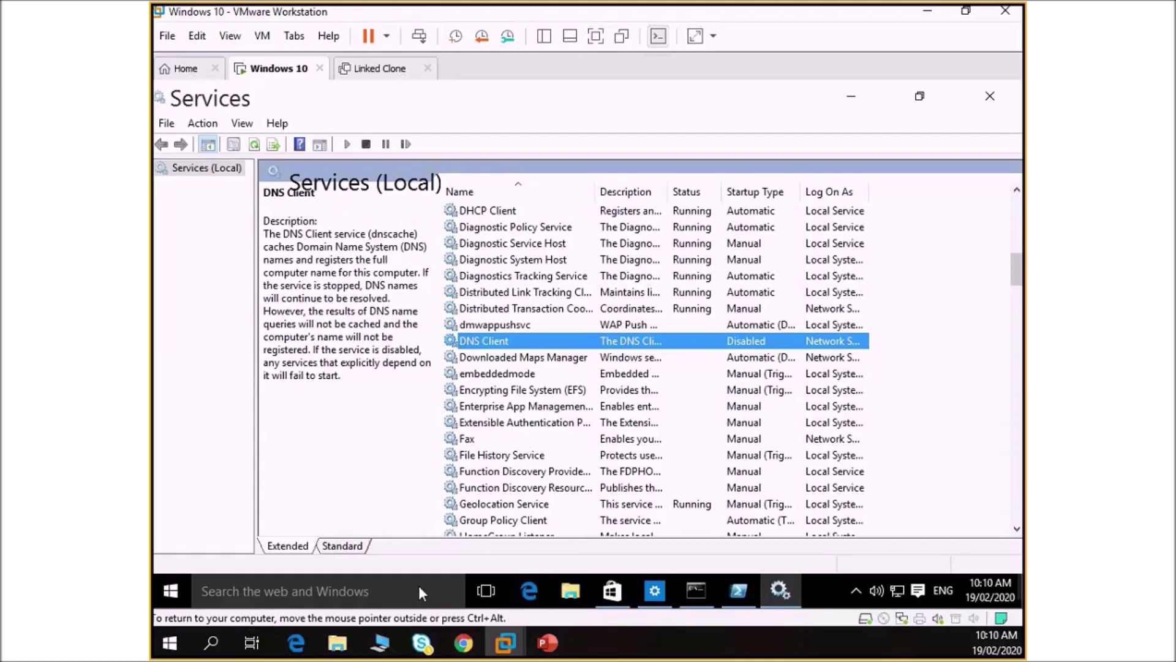
left_click(697, 590)
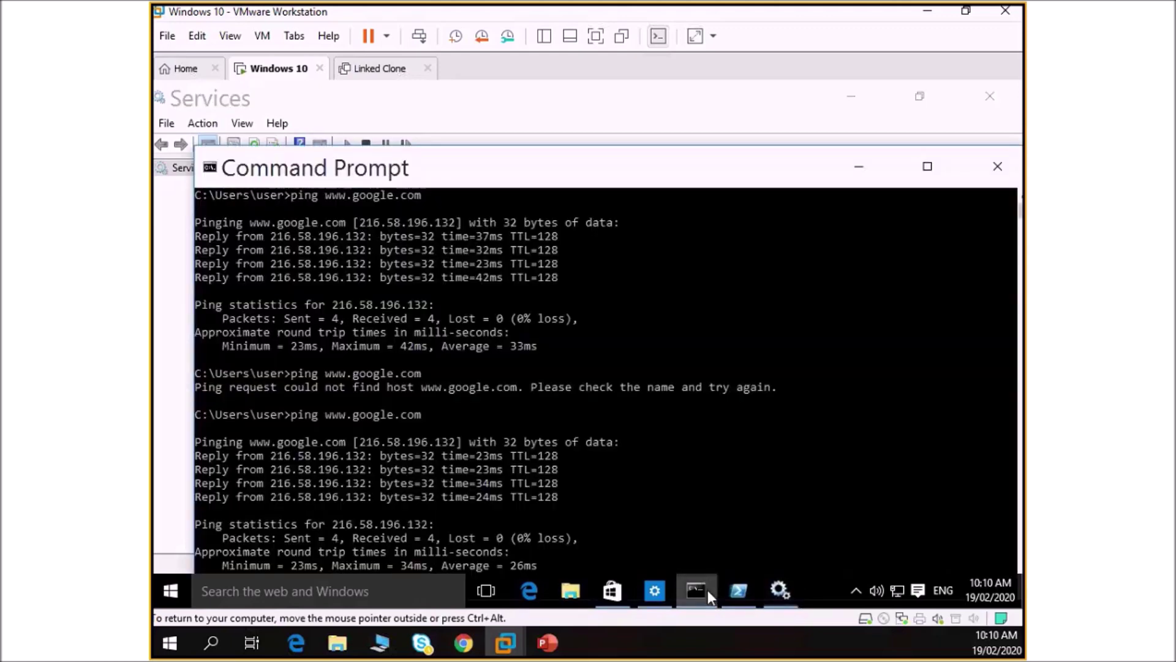
scroll(653, 490, "down", 2)
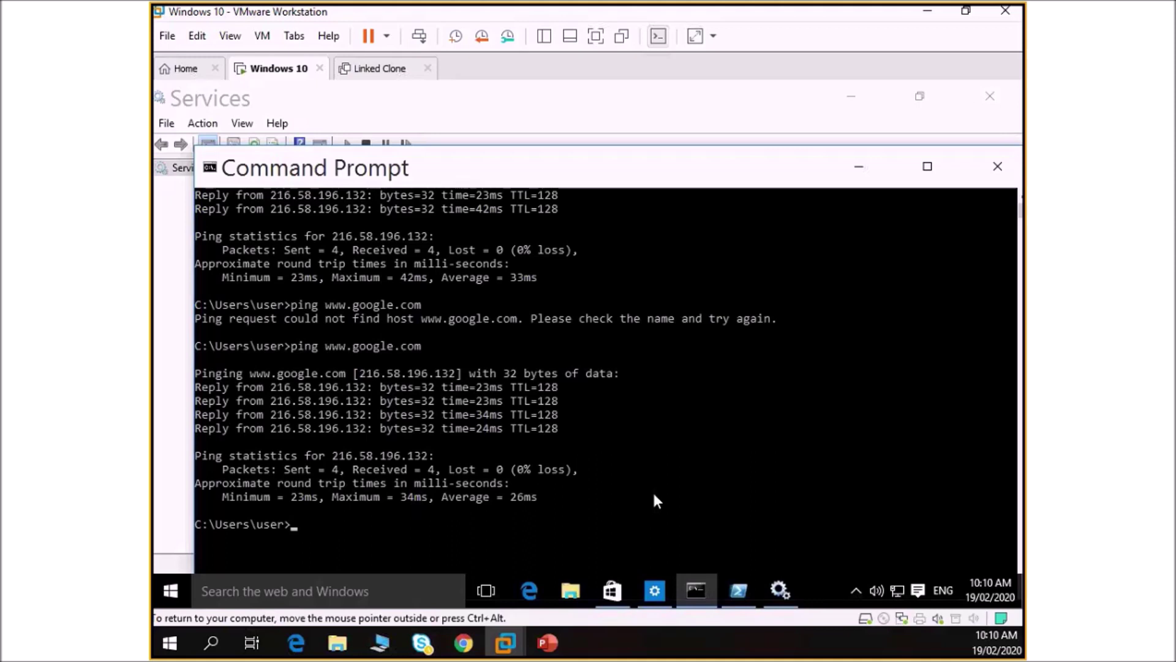
type("ping www.g")
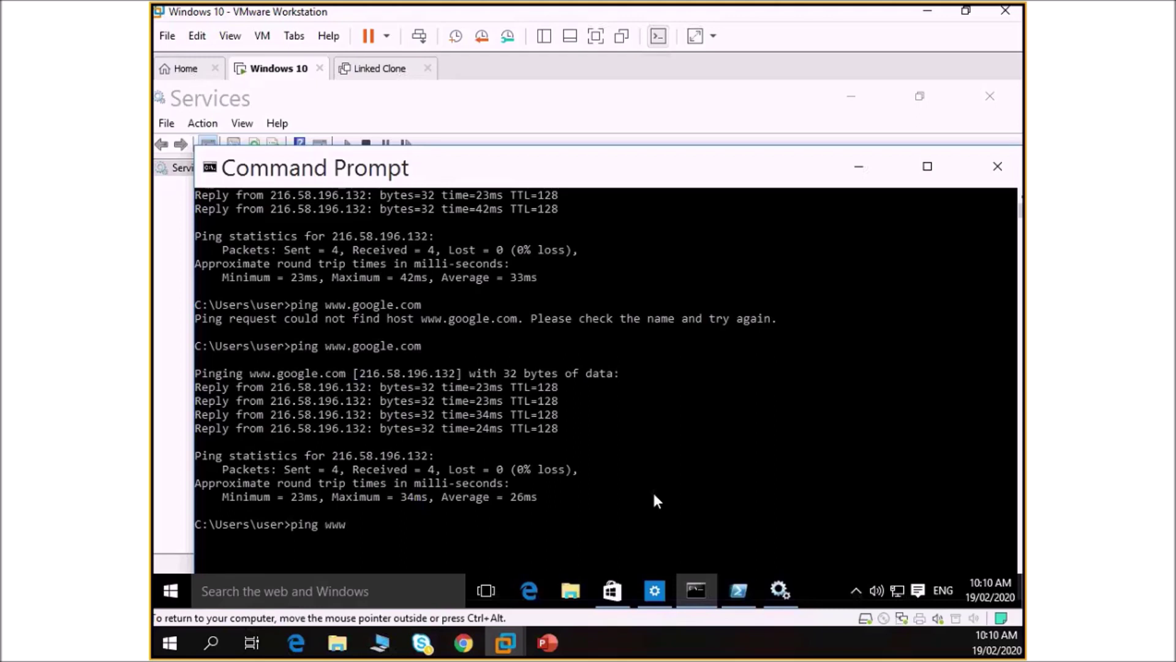
key("BackSpace")
type("facebook.com")
key("Return")
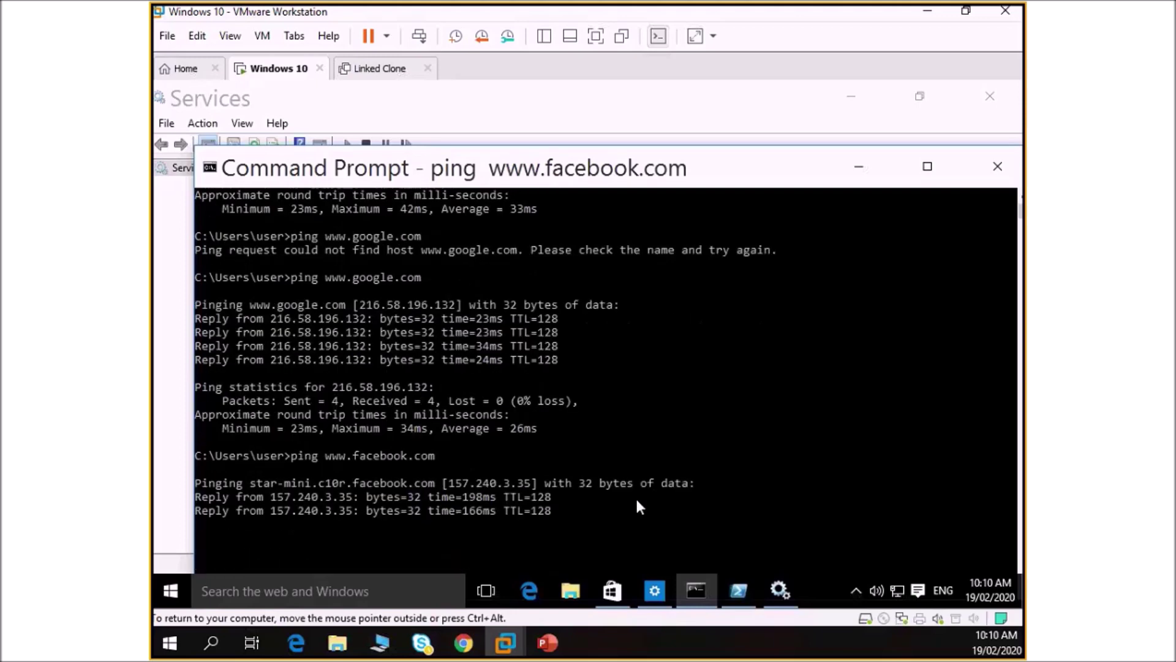
left_click(790, 589)
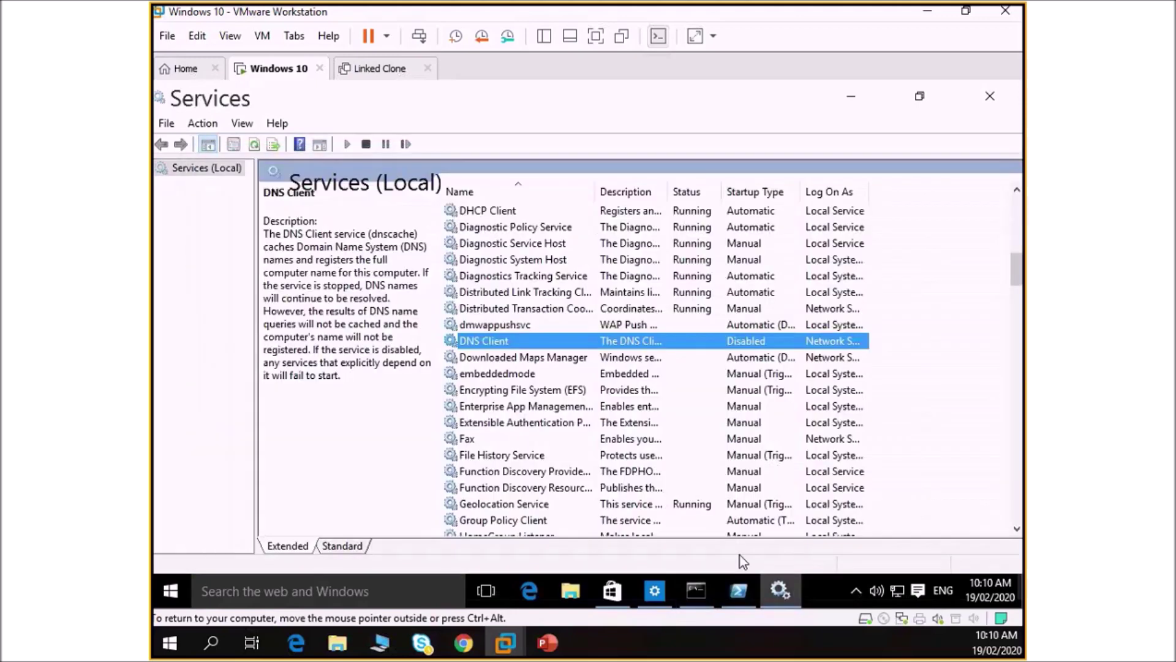
Change DNS Client's startup type from Disabled to Automatic and confirm with OK
right_click(638, 340)
left_click(659, 500)
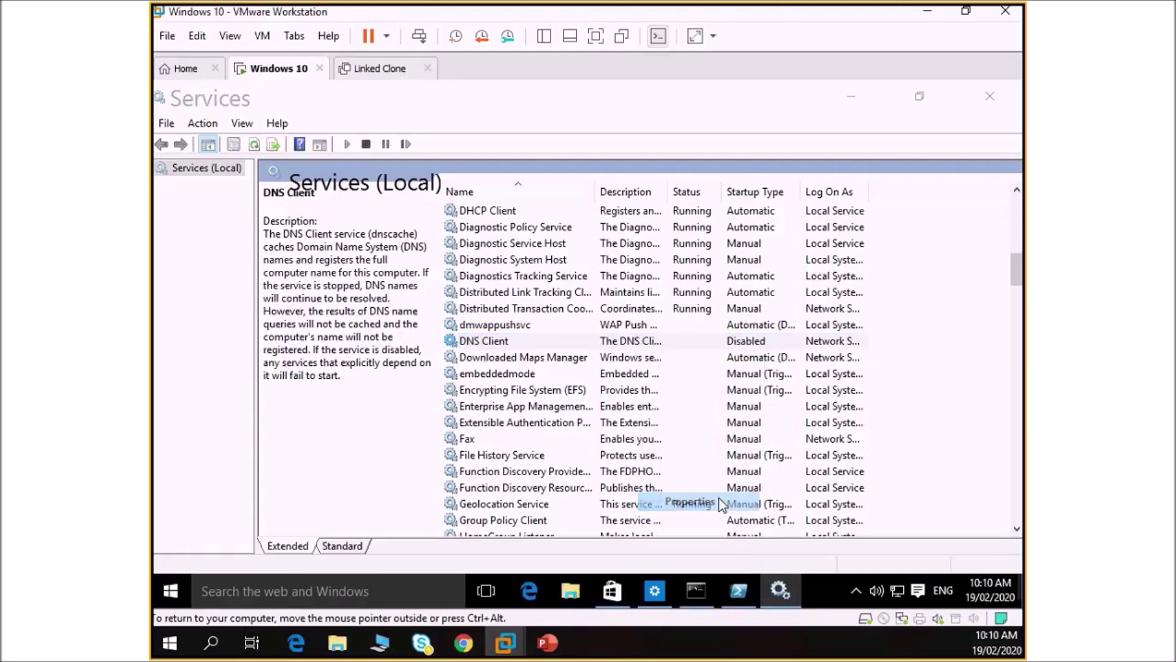
left_click(613, 322)
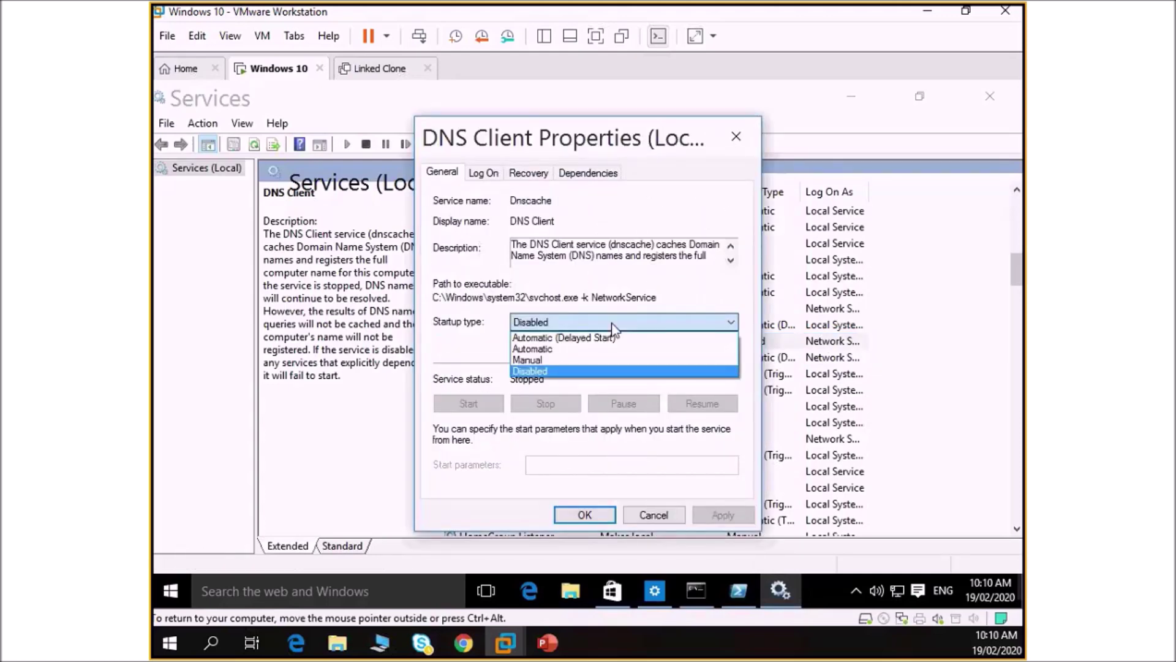
left_click(607, 349)
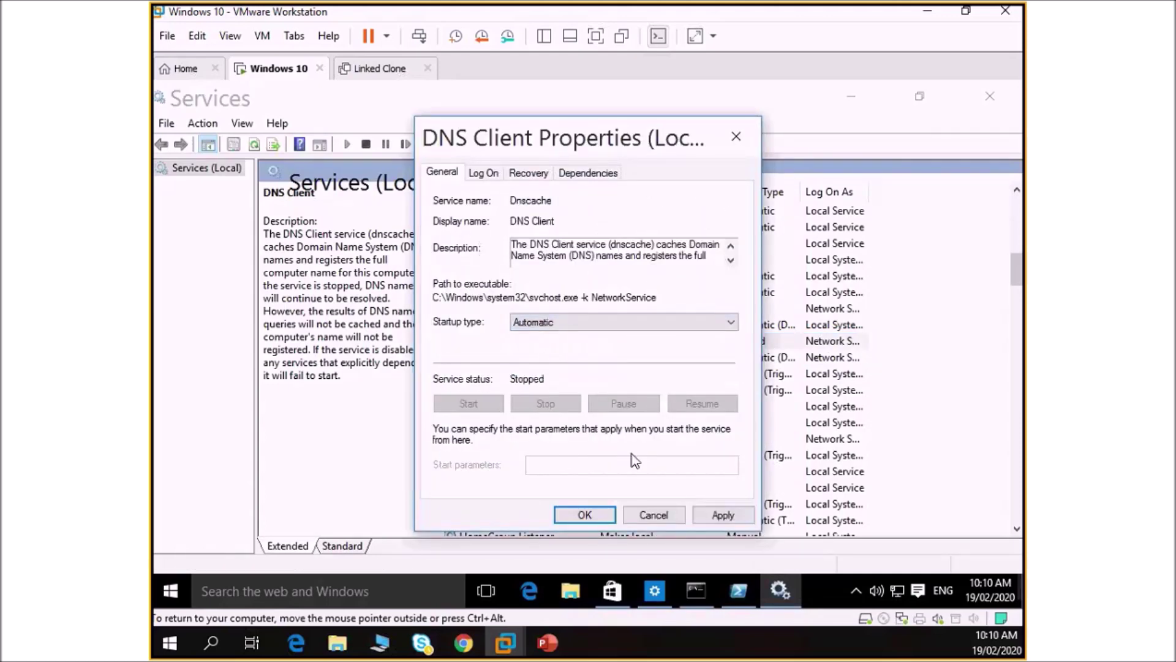
left_click(585, 516)
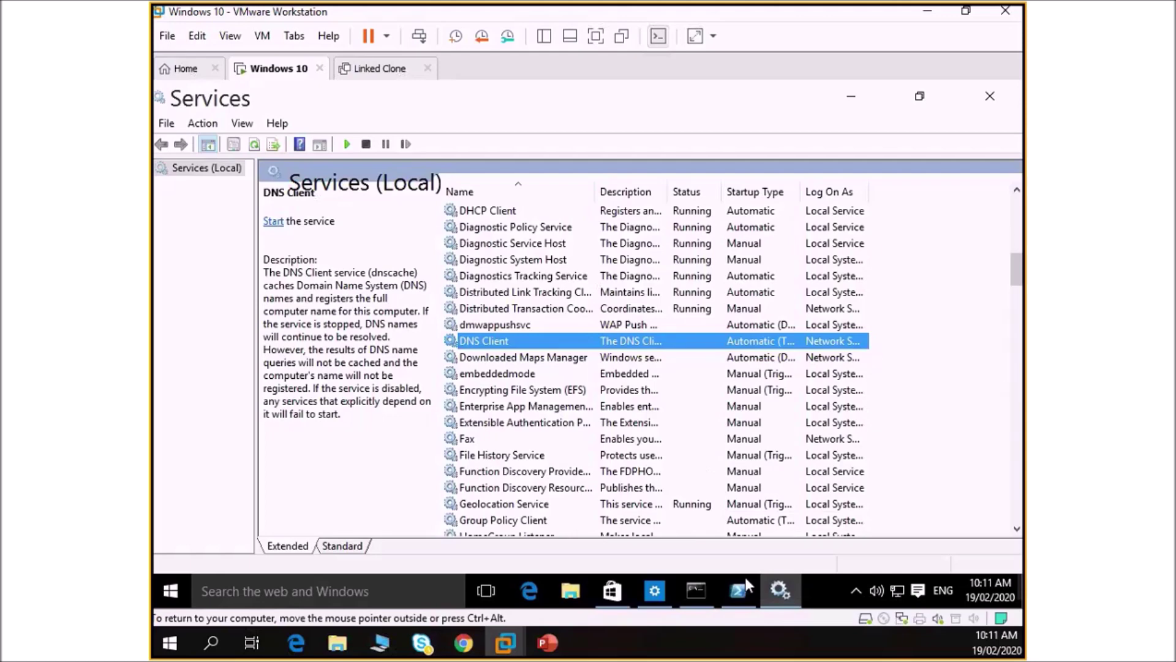
Open DNS Client's properties and view its Log On account settings
right_click(610, 341)
left_click(674, 497)
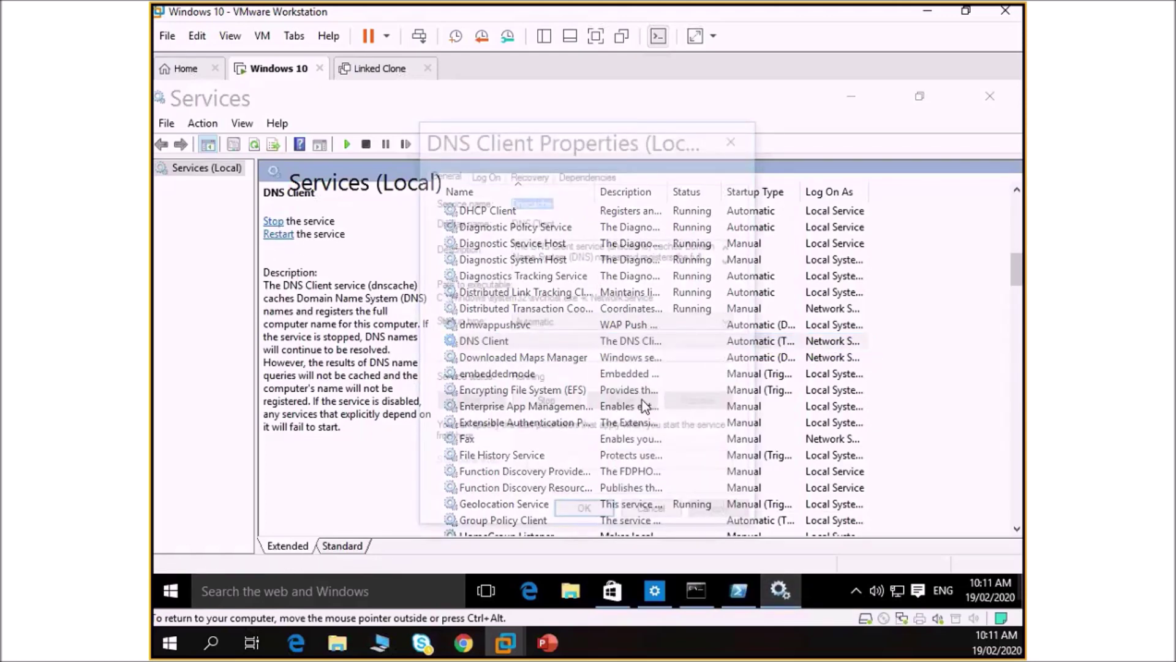
left_click(484, 172)
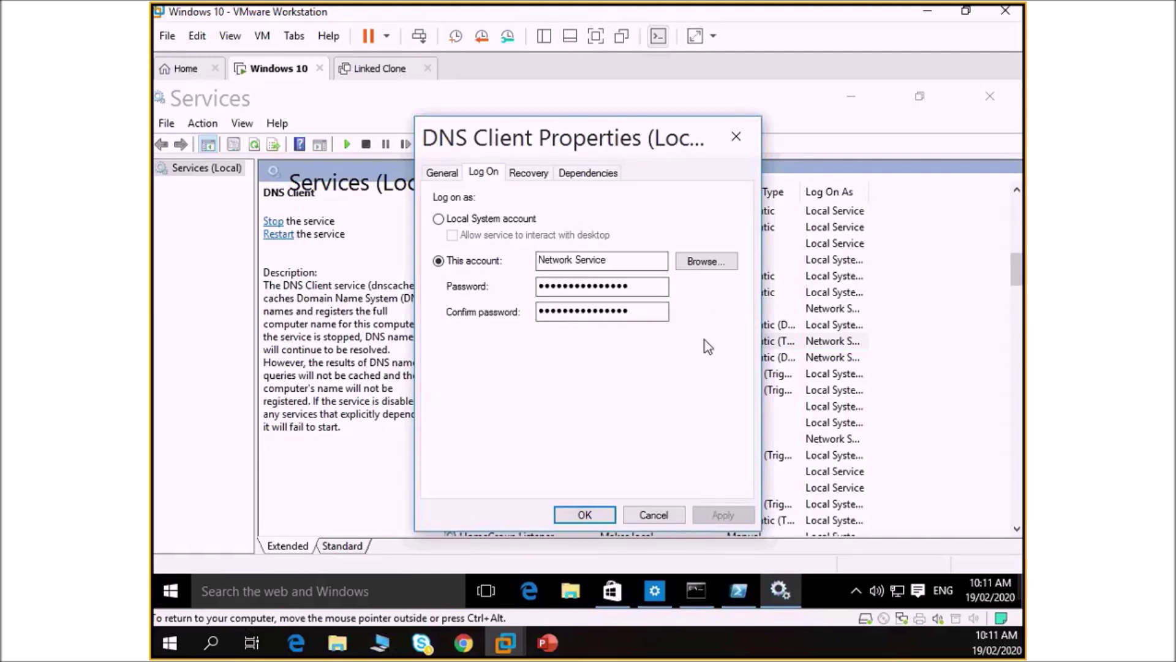
Inspect DNS Client's dependencies, expanding NetIO Legacy TDI Support Driver, then close the dialog
left_click(585, 174)
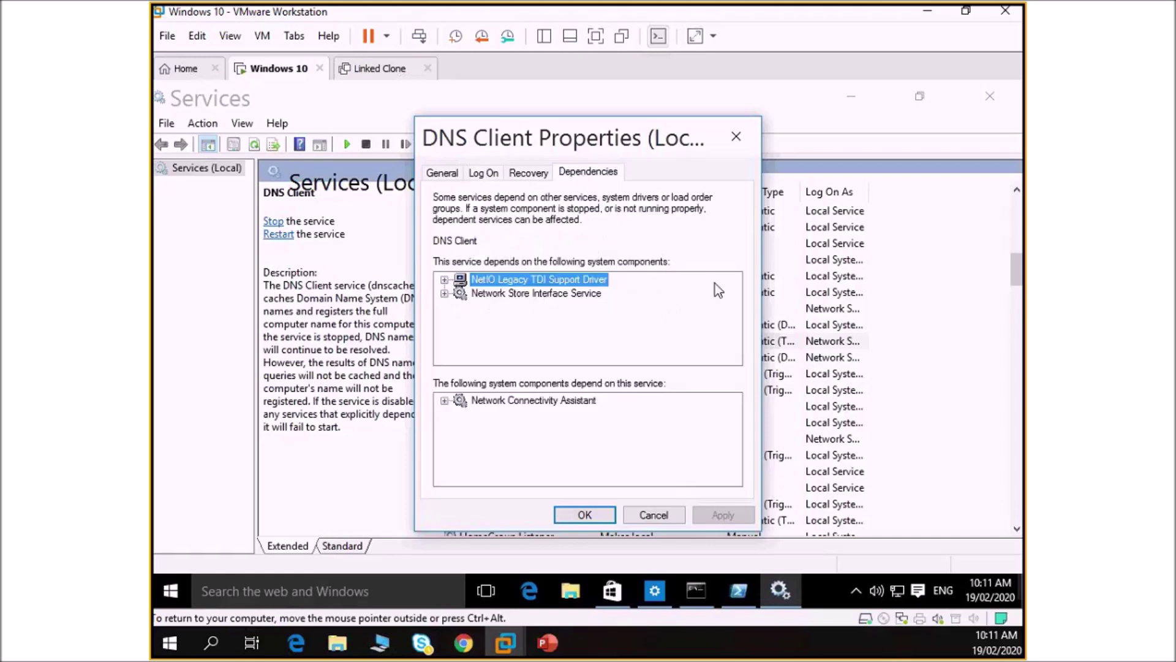
left_click(444, 280)
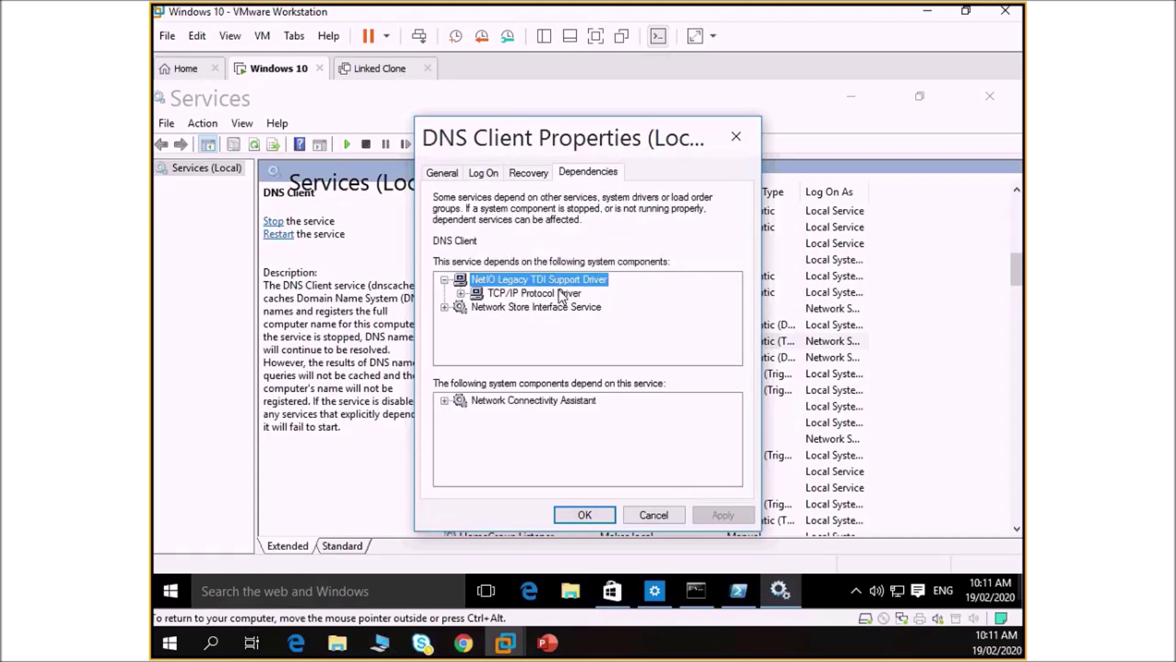
left_click(478, 401)
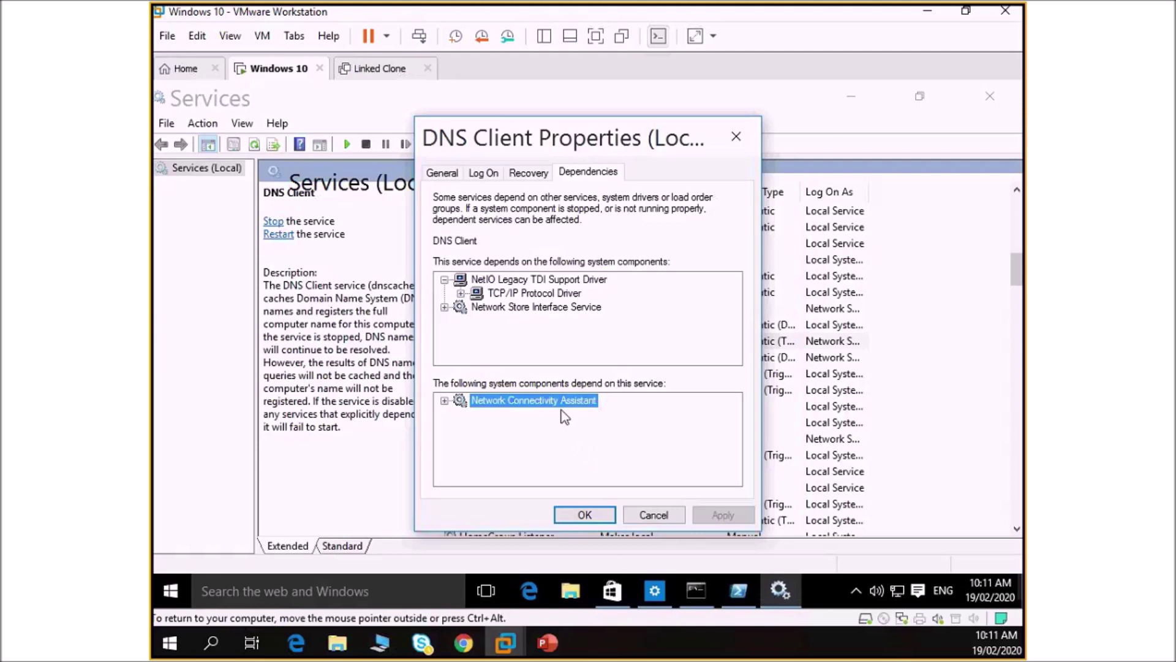
left_click(515, 293)
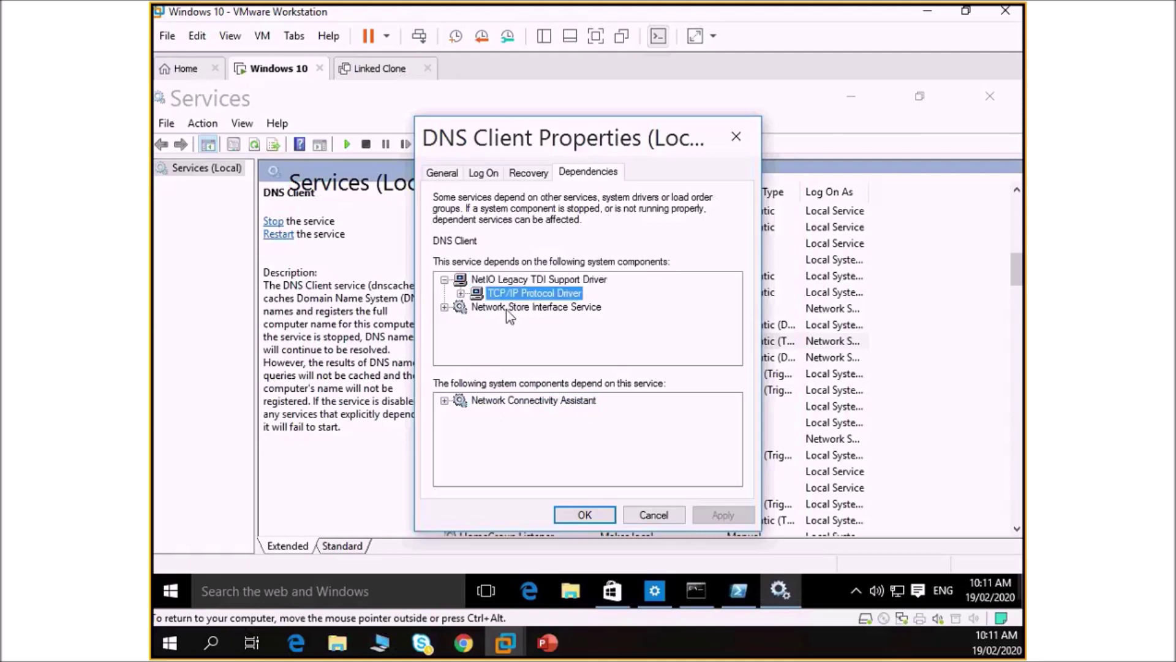
left_click(521, 307)
left_click(557, 413)
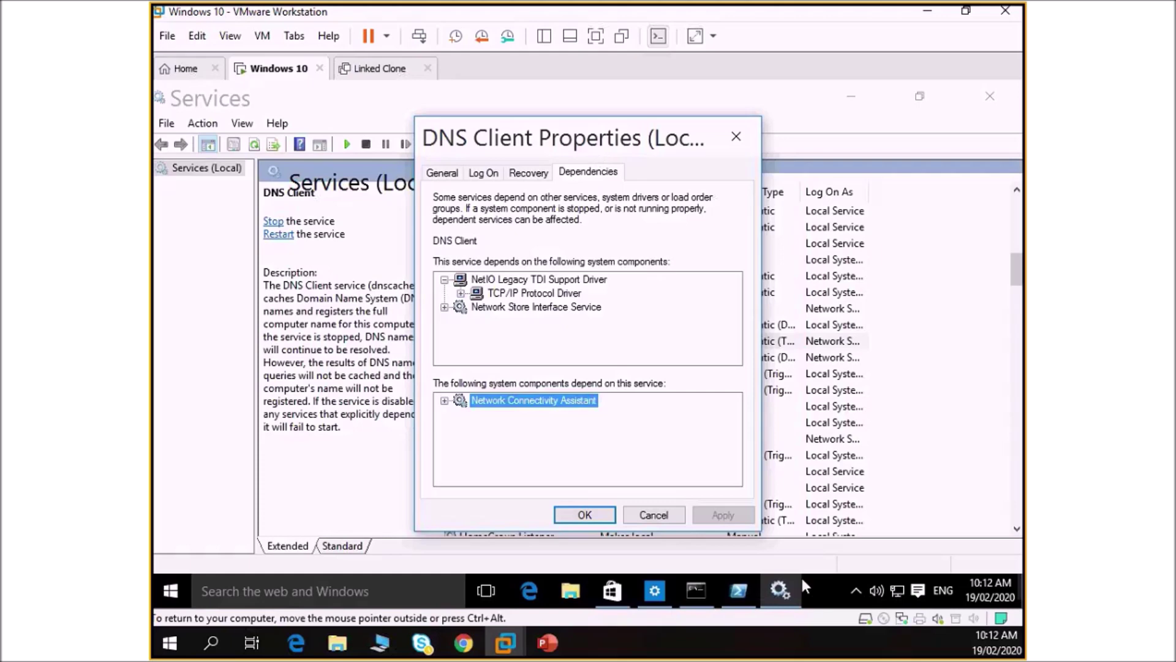
key("Return")
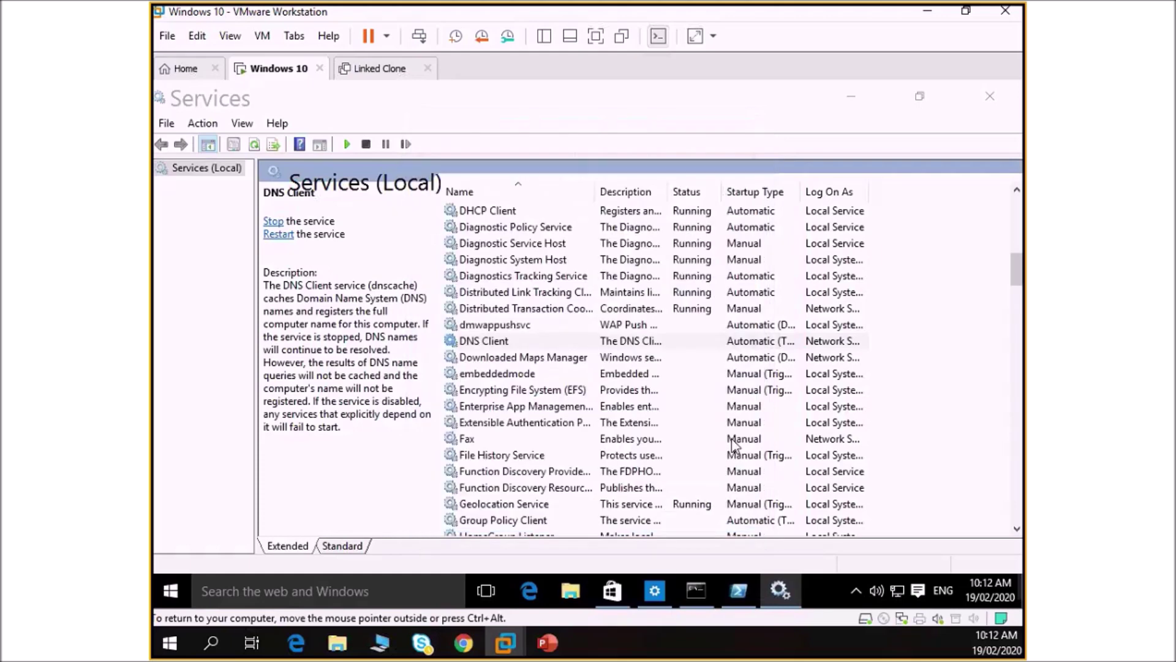
left_click(930, 17)
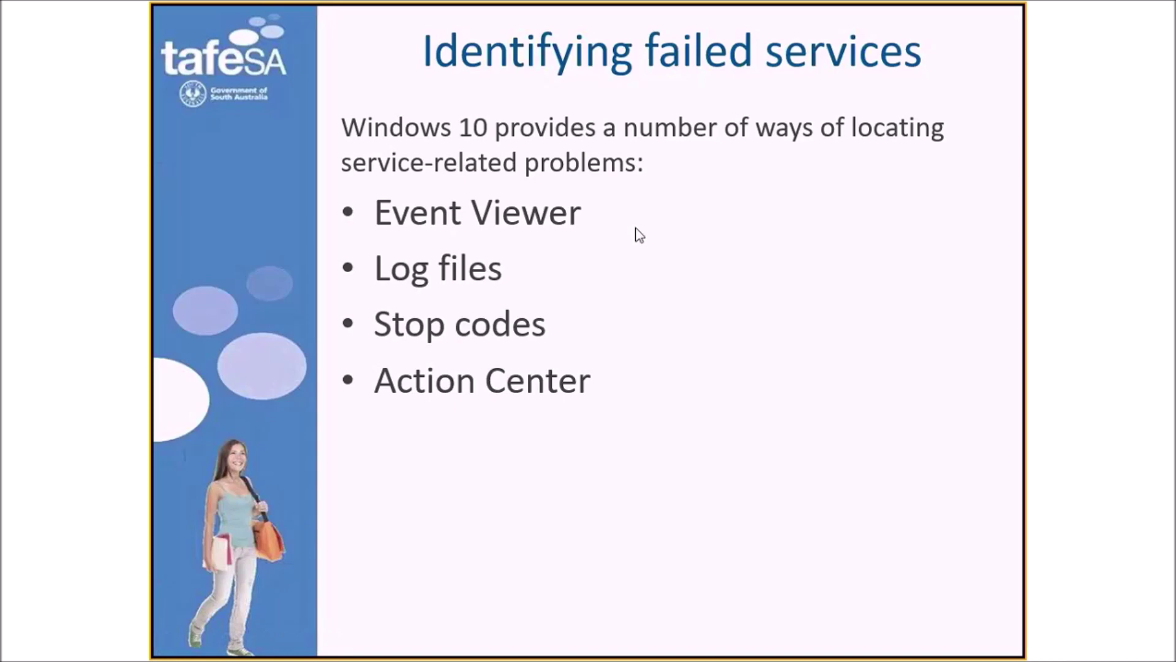
key("Escape")
key("alt+Tab")
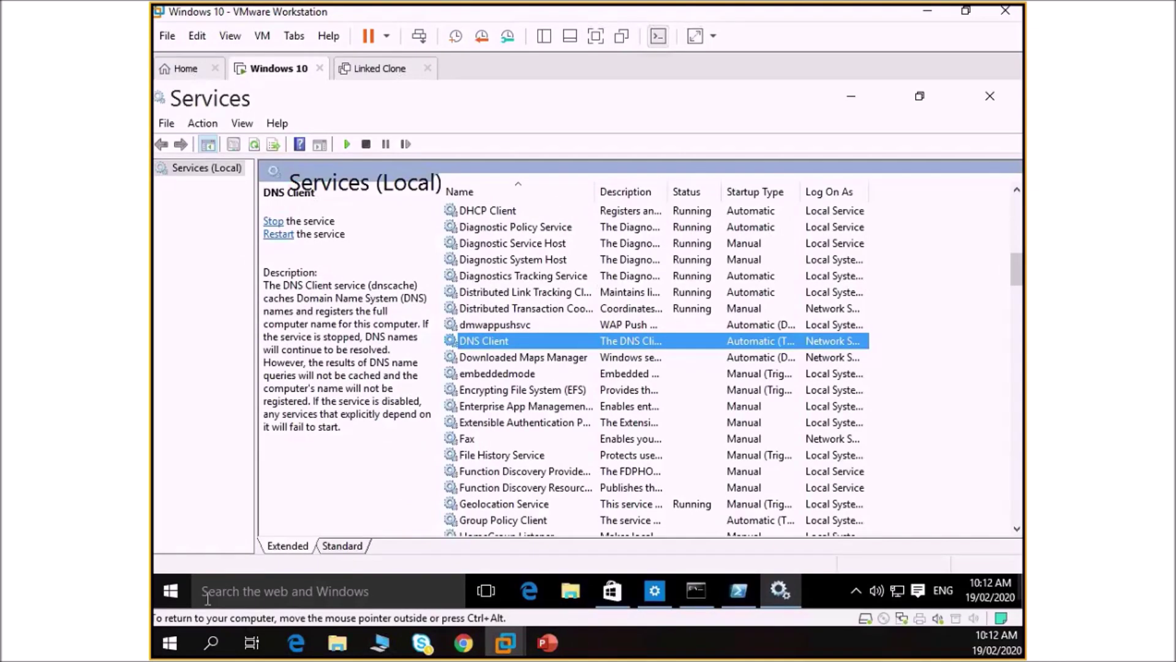
Launch Event Viewer by searching 'eve' from the guest's Start menu
left_click(168, 598)
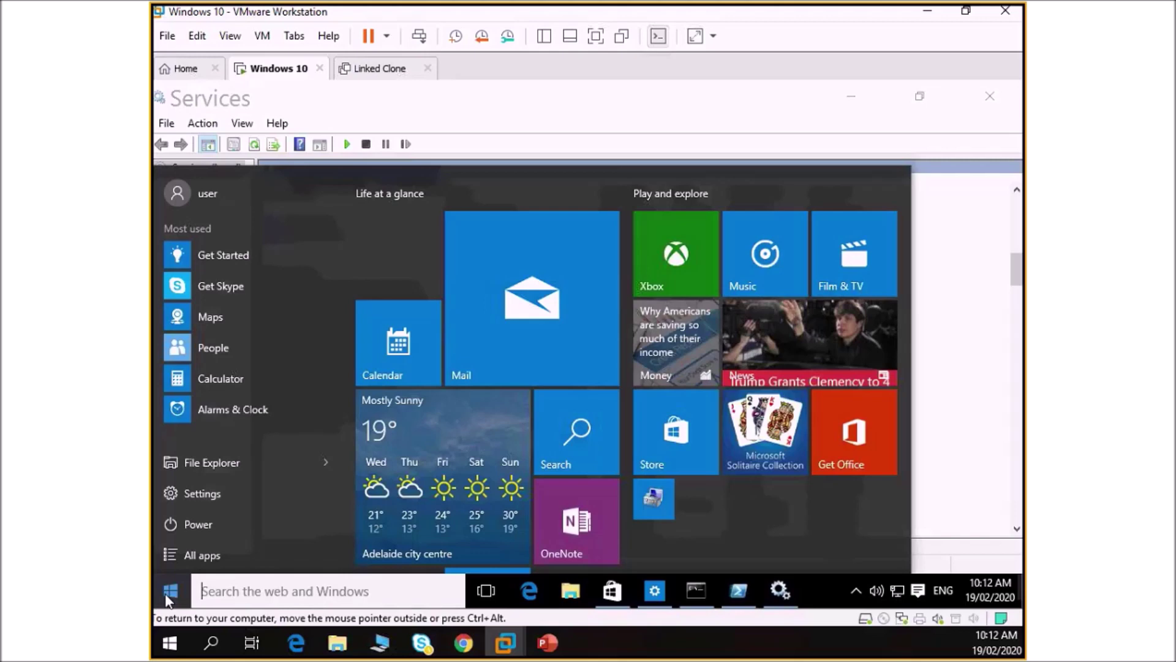
type("eve")
key("Return")
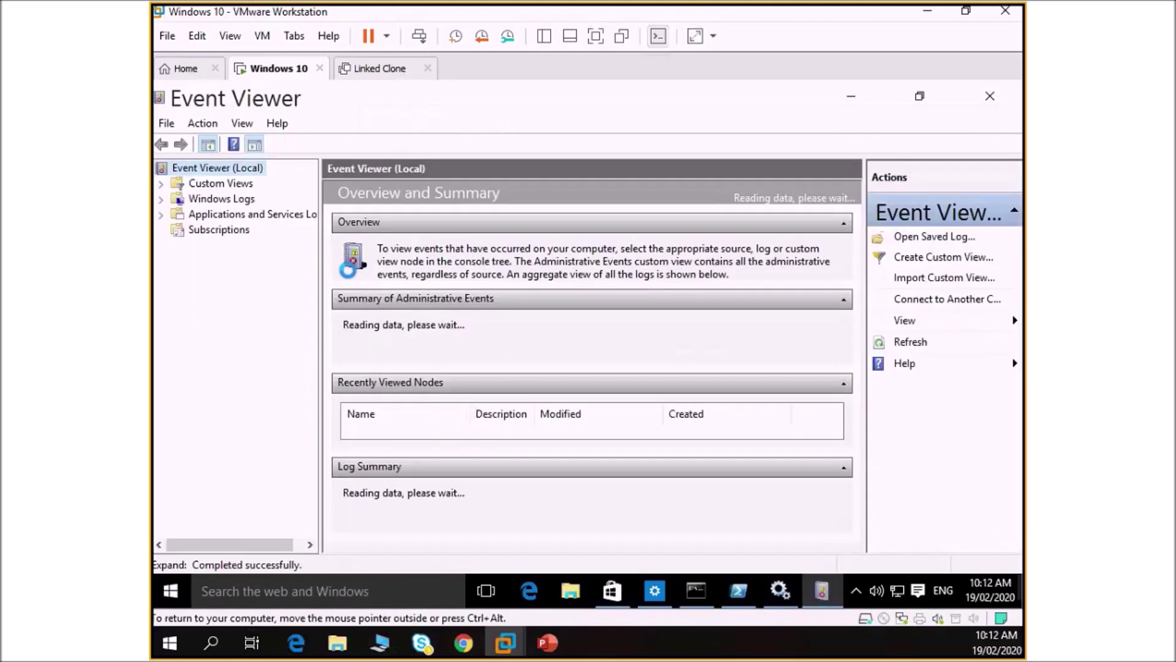
Browse the System, Security and Application logs and view the VSS event's details
left_click(161, 199)
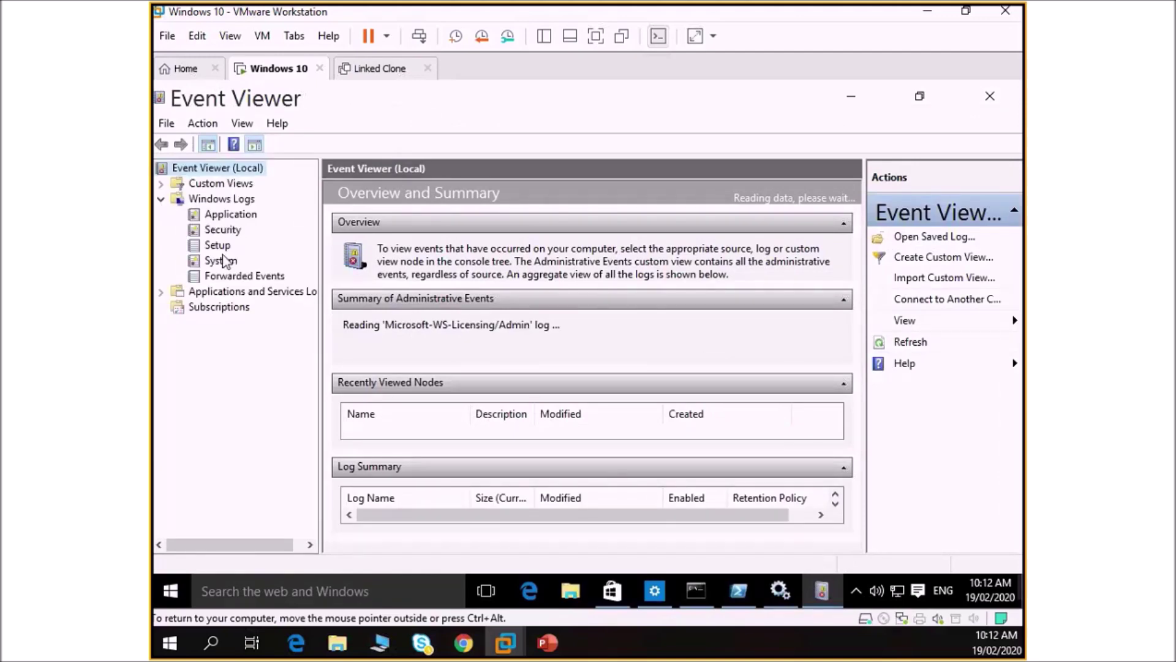
left_click(221, 261)
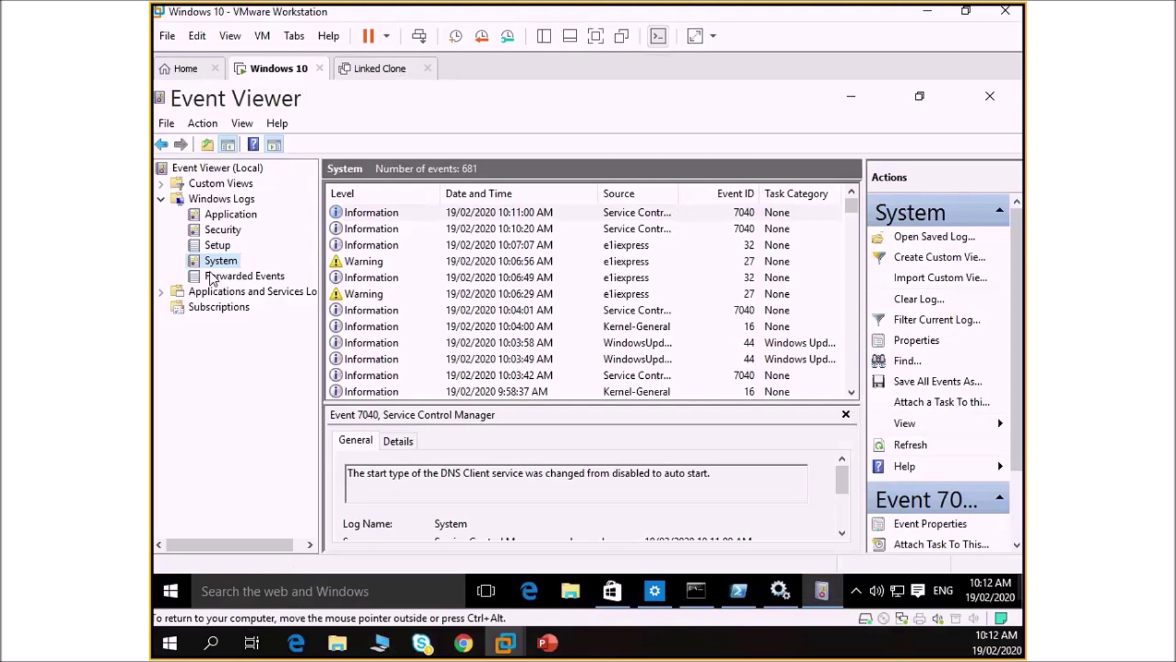
left_click(224, 231)
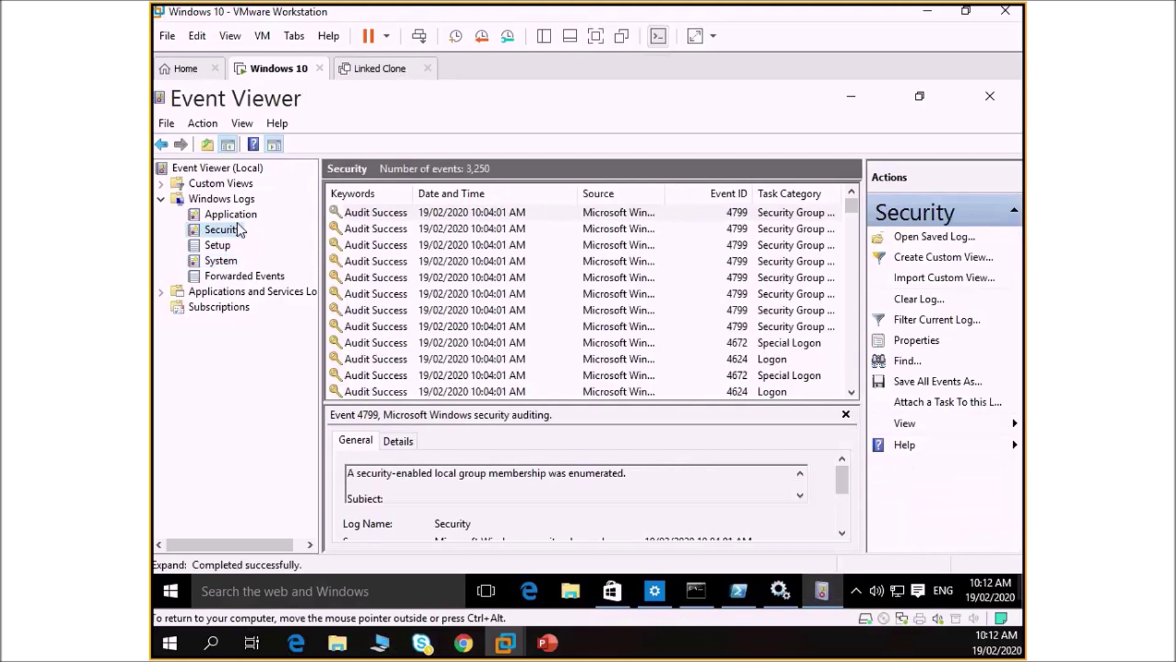
key("Up")
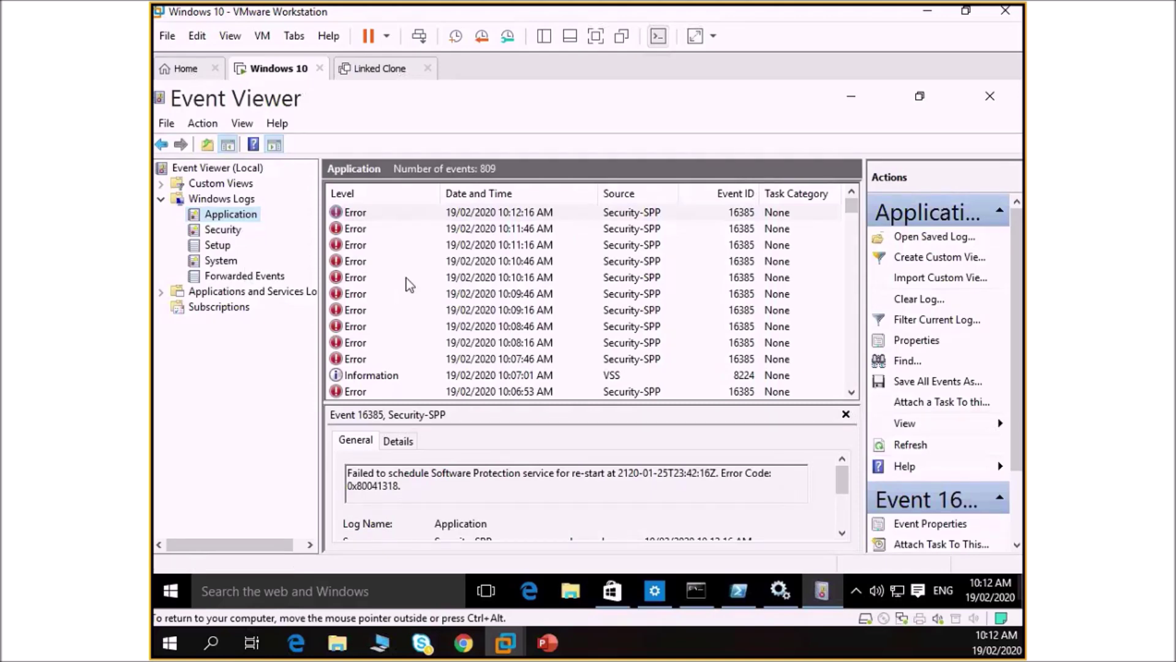
left_click(349, 380)
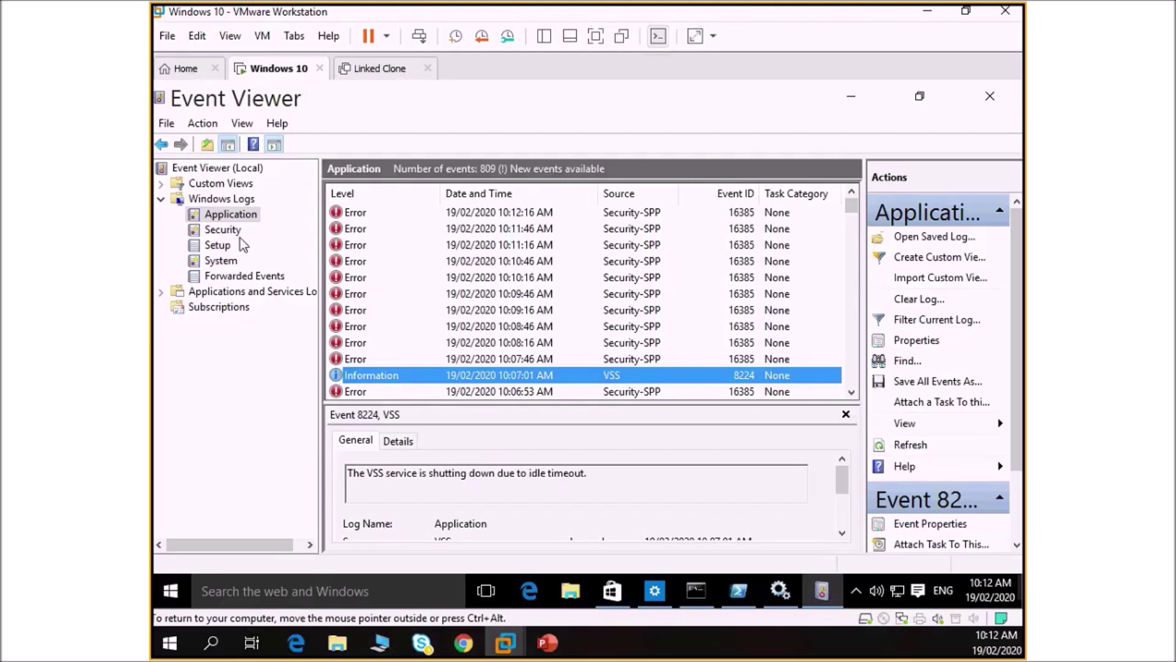
Open and review the System log's network-disconnect warning, event 27
left_click(221, 260)
double_click(523, 261)
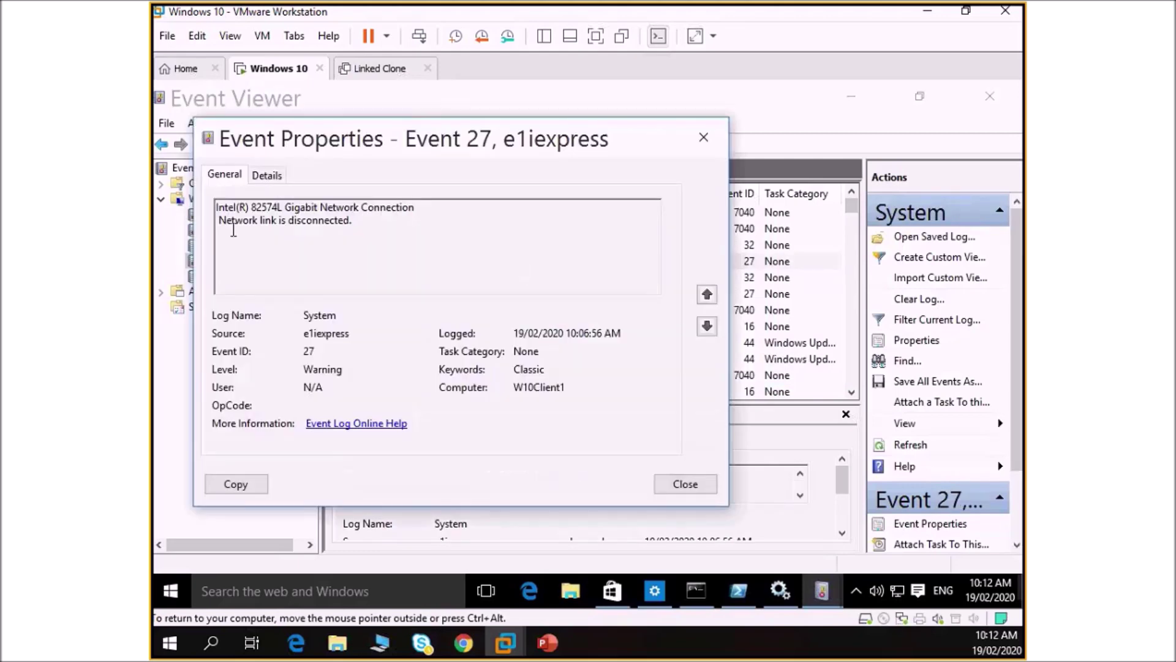
left_click(706, 140)
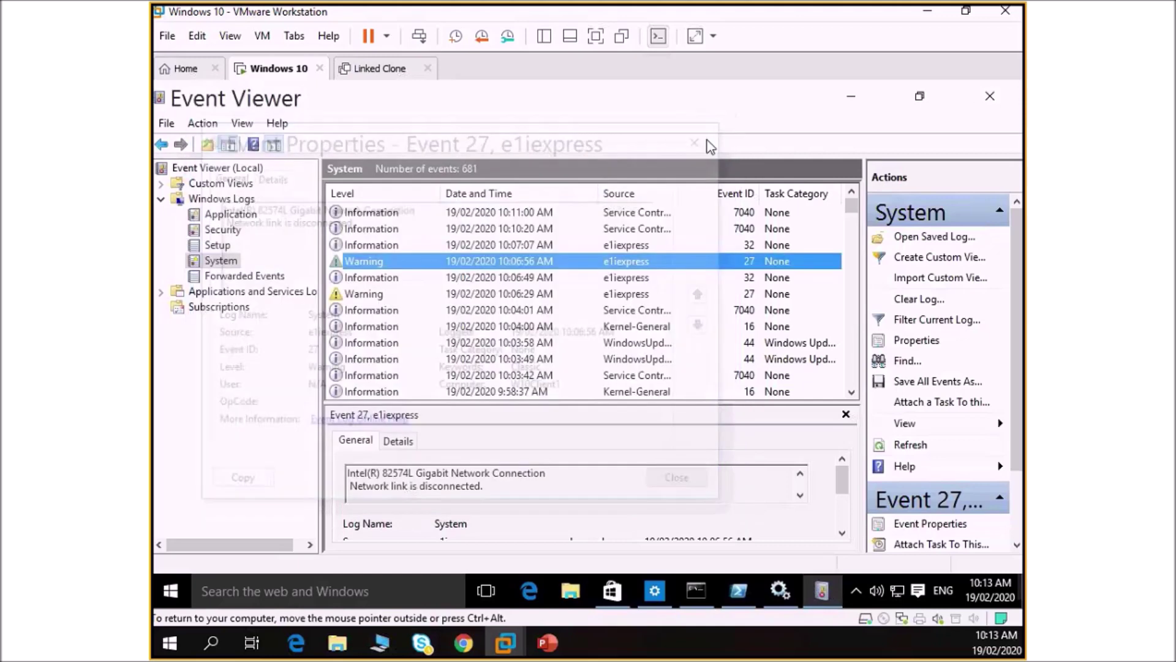
Open the latest Application error 16385, highlight error code 0x80041318, and switch to Chrome
left_click(243, 217)
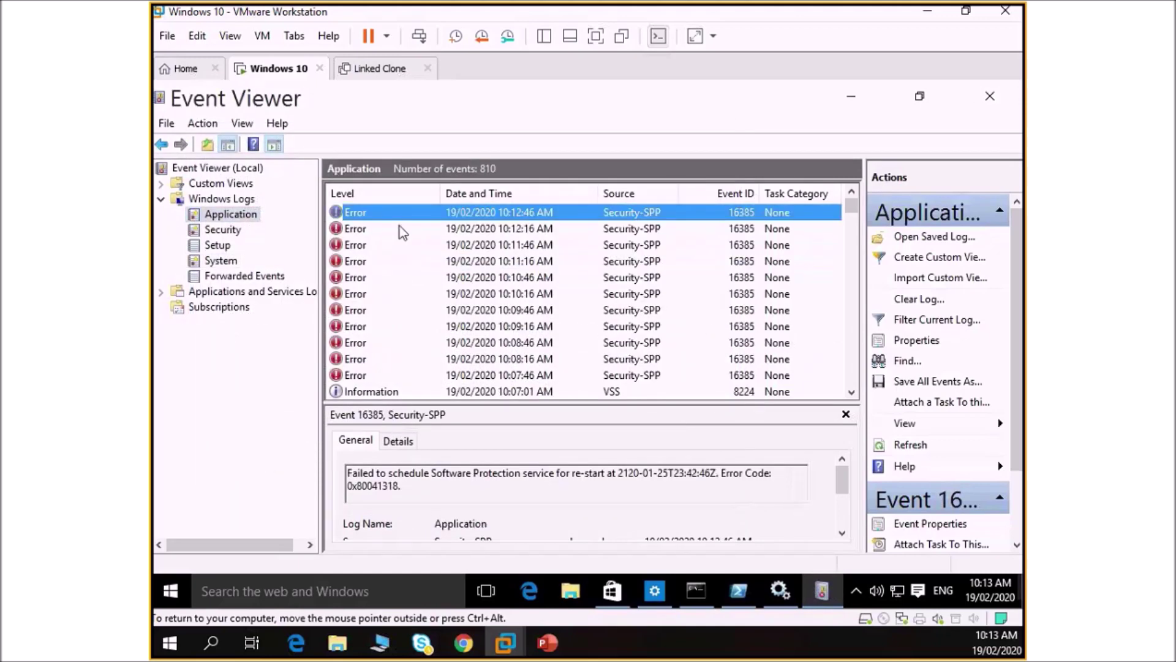
key("Return")
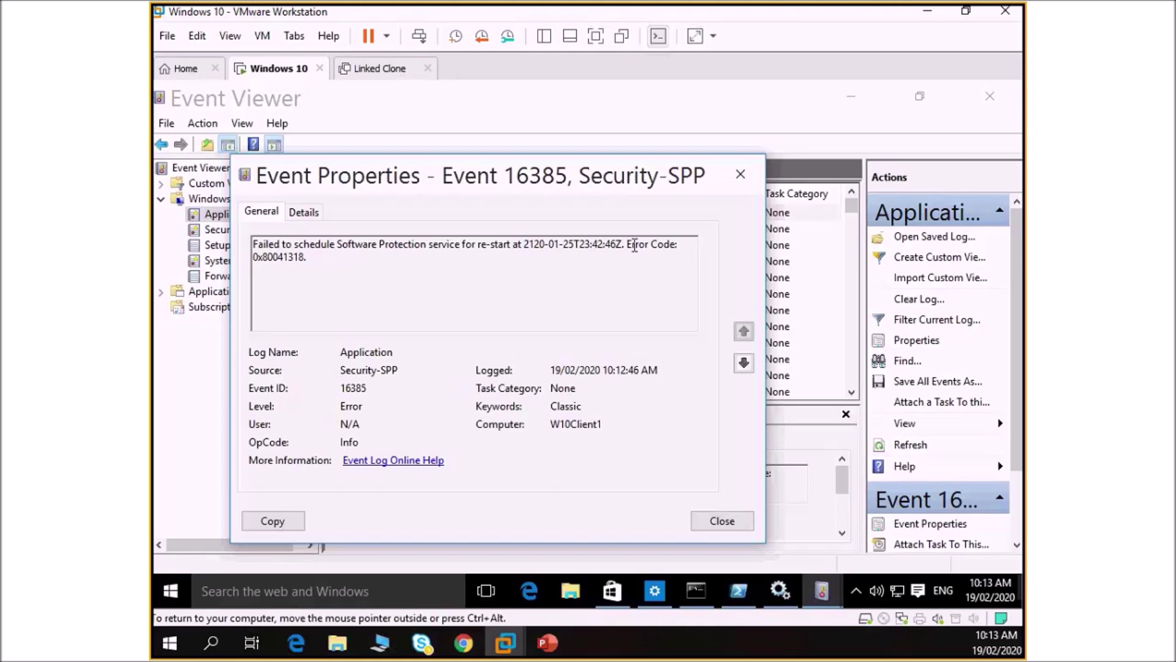
left_click_drag(628, 245, 610, 325)
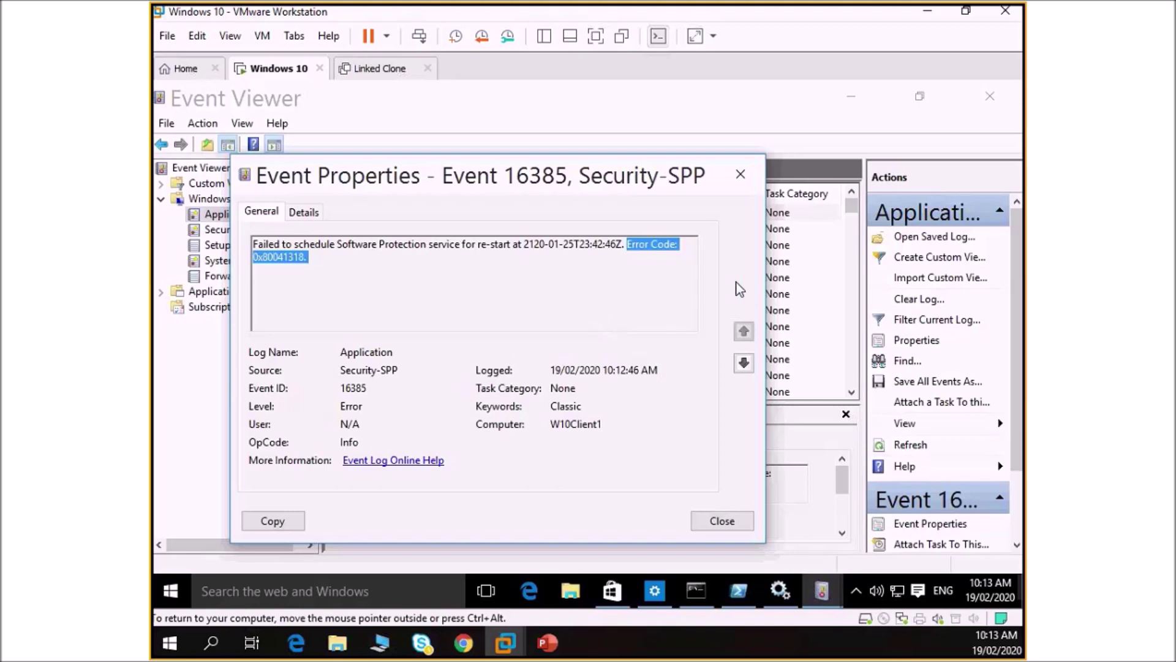
left_click(471, 643)
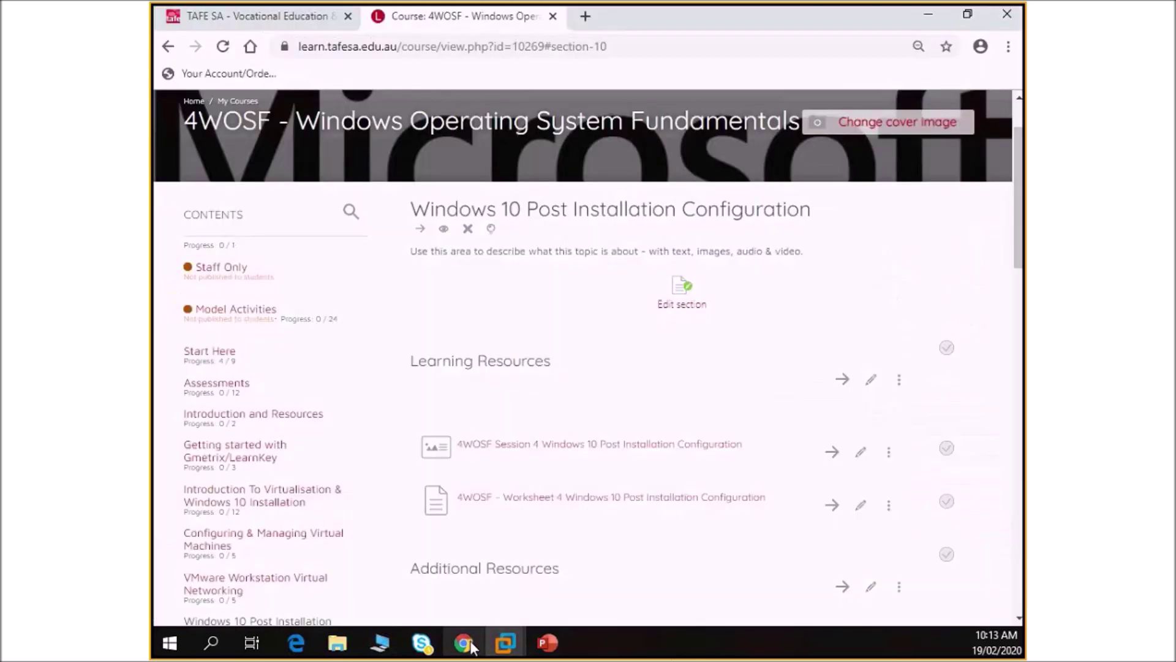
Go to technet.microsoft.com in a new tab and open the Docs search box
left_click(586, 18)
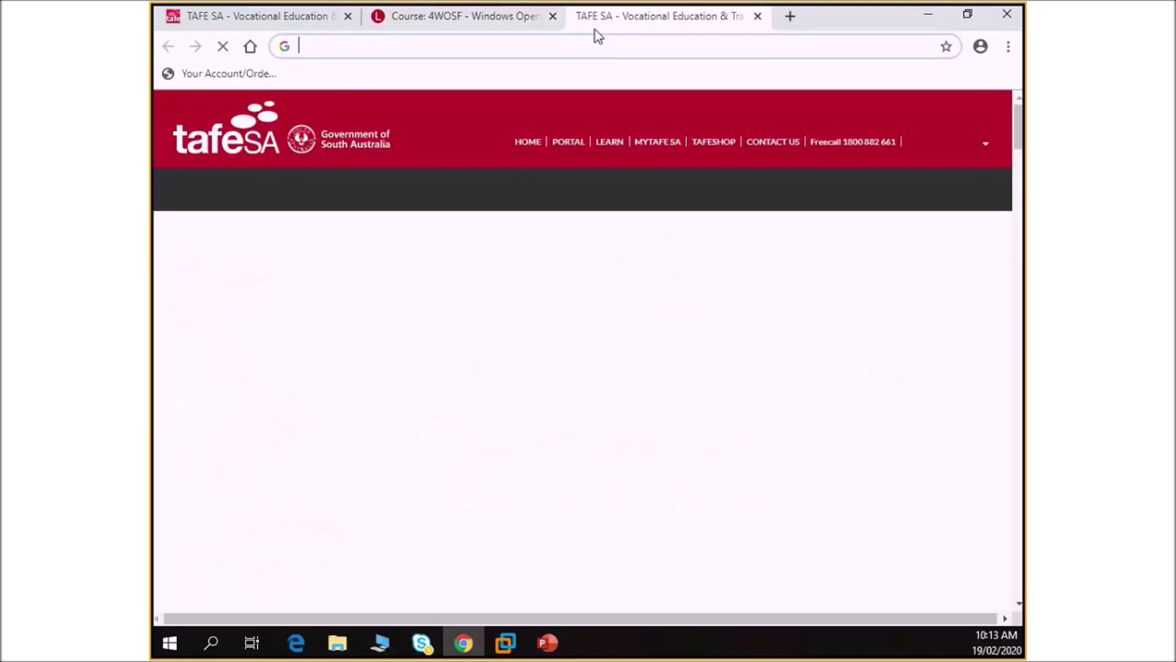
type("ter")
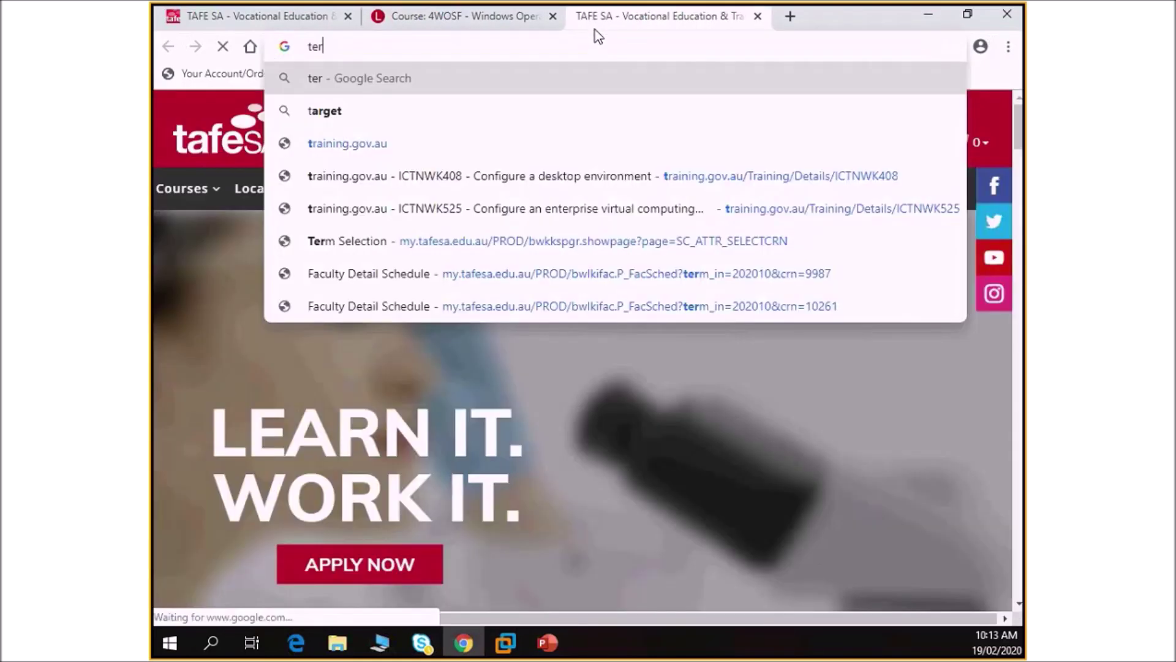
key("BackSpace")
type("chnet.")
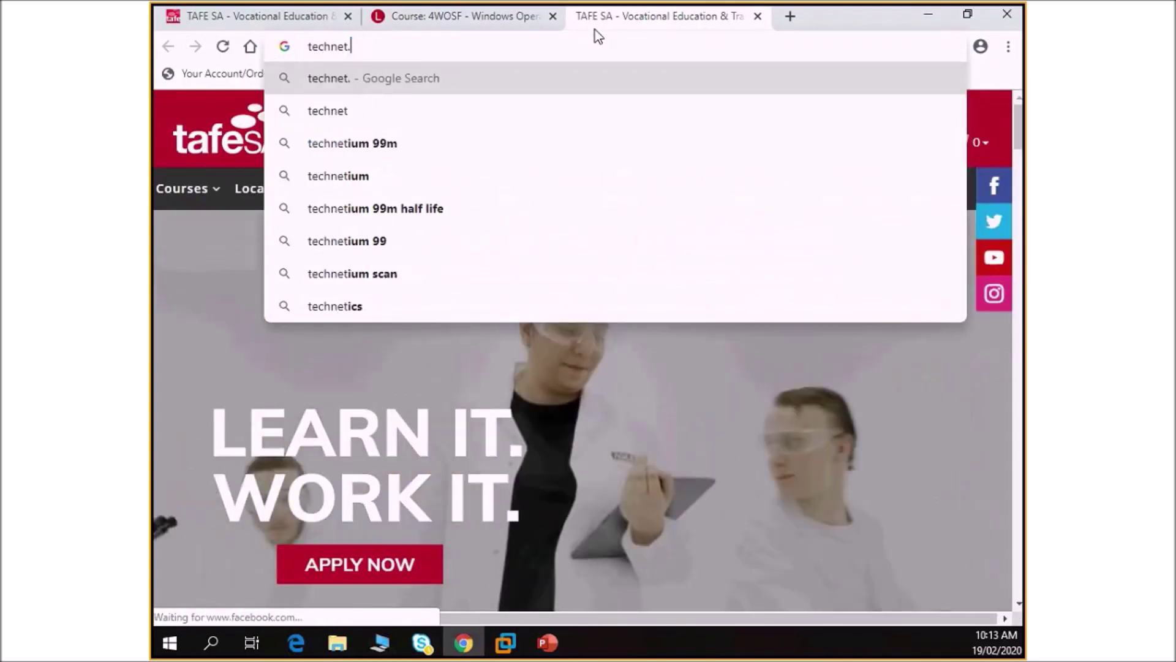
type("microsoft.com")
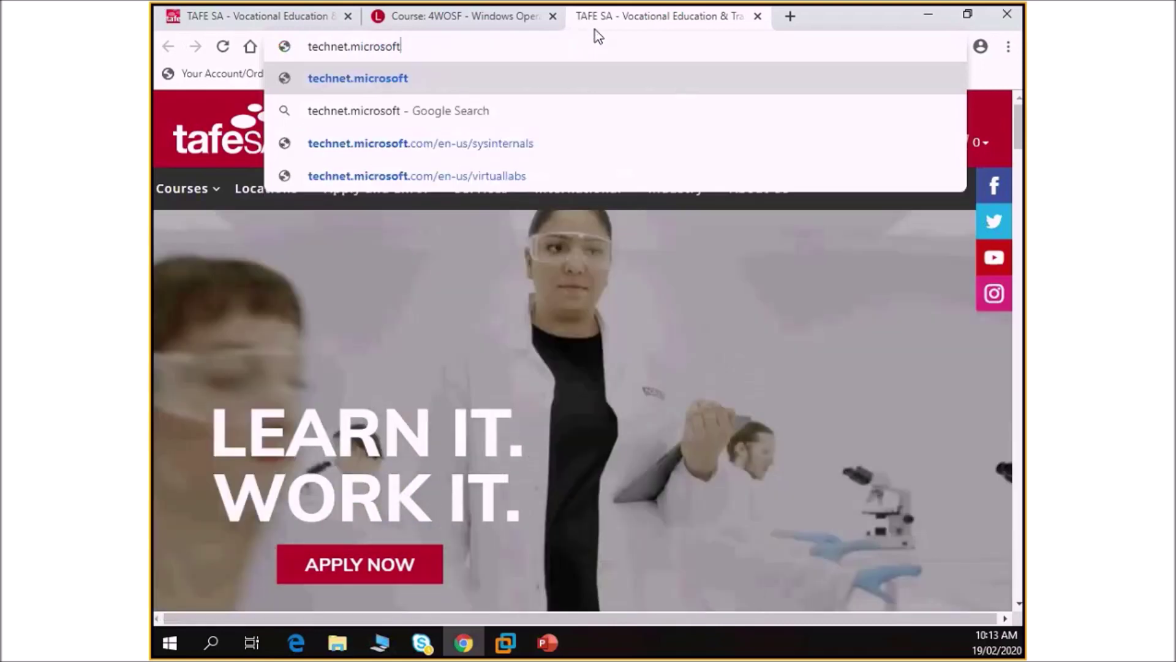
key("Return")
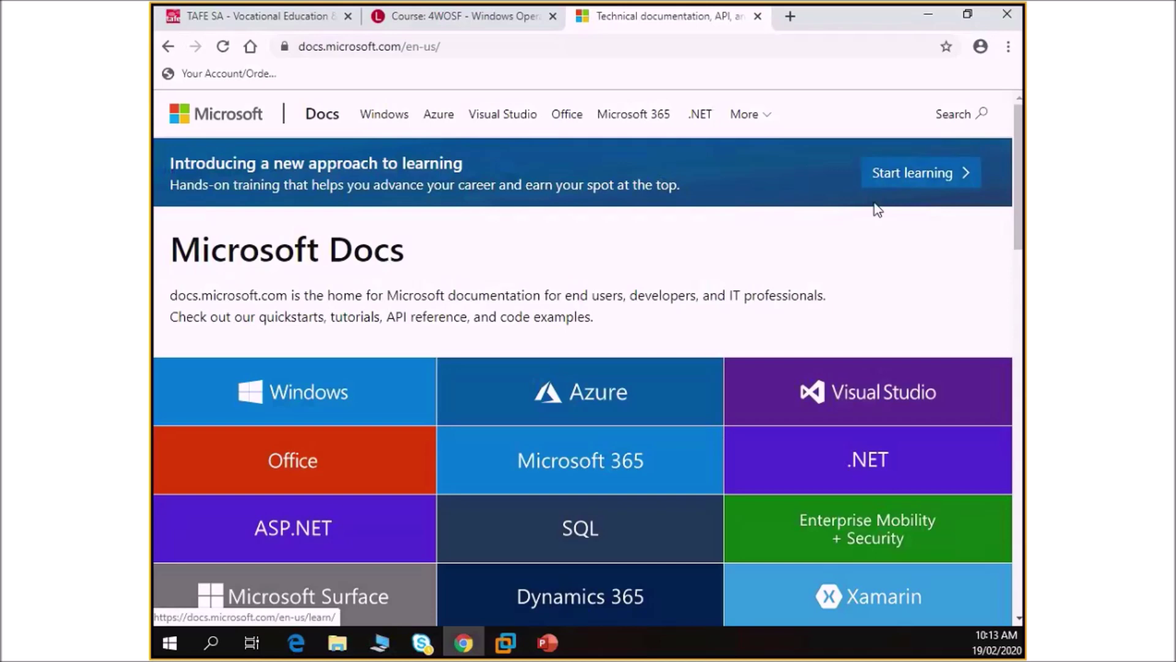
left_click(973, 117)
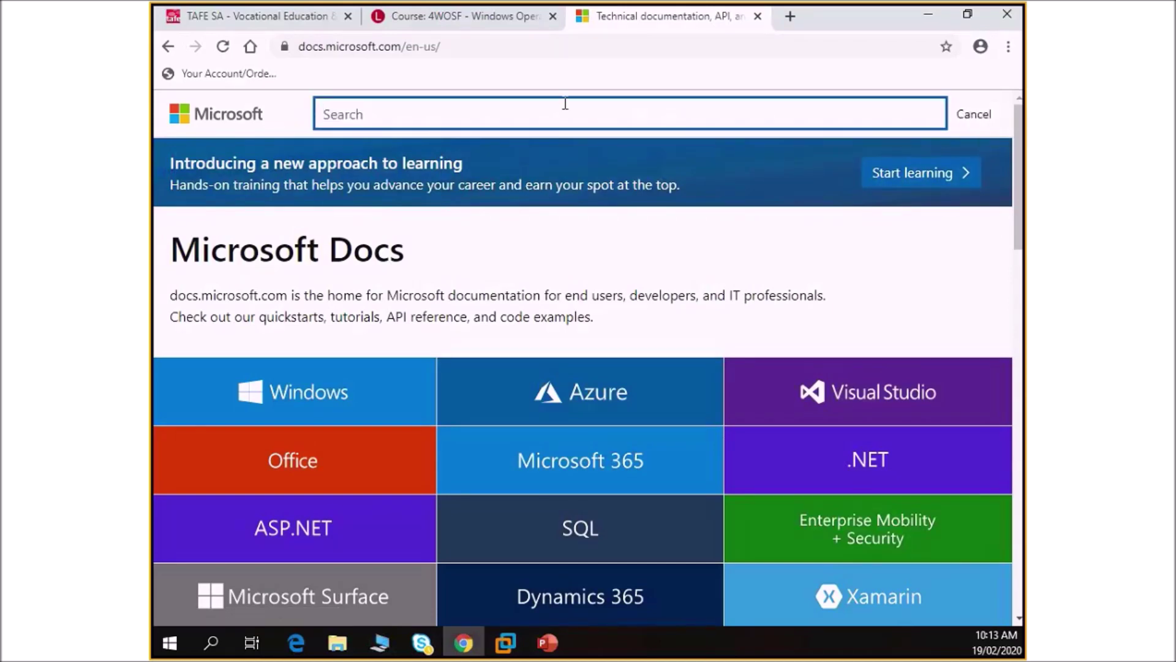
type("e")
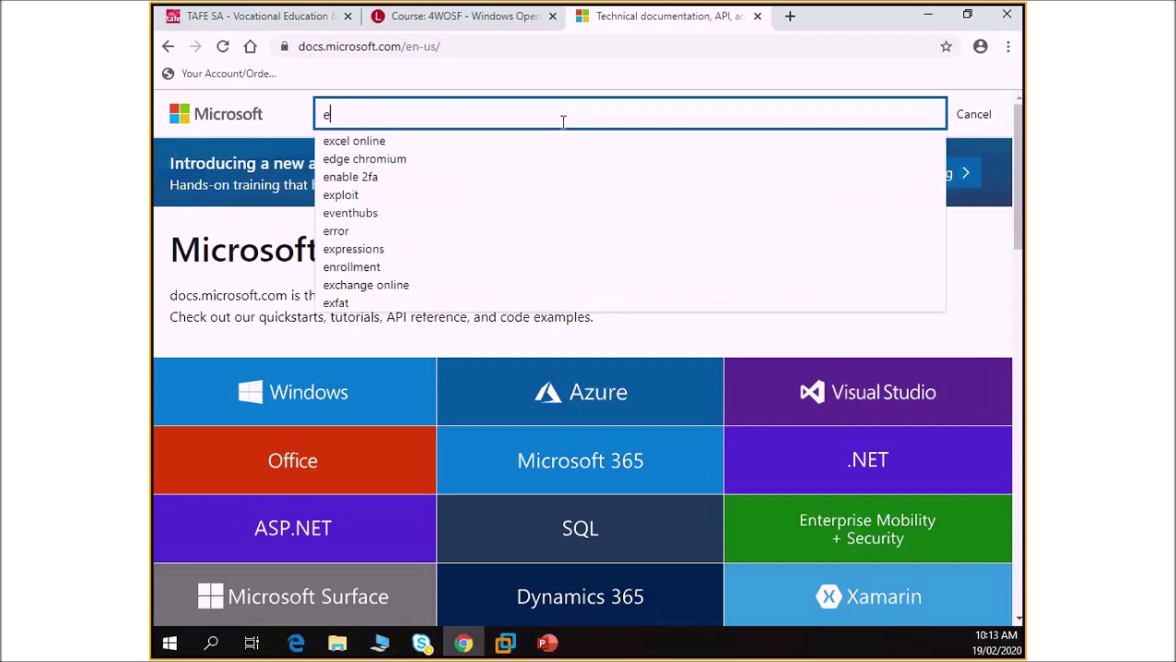
Copy error code 0x80041318 from the VM's event and search Docs for it
left_click(502, 644)
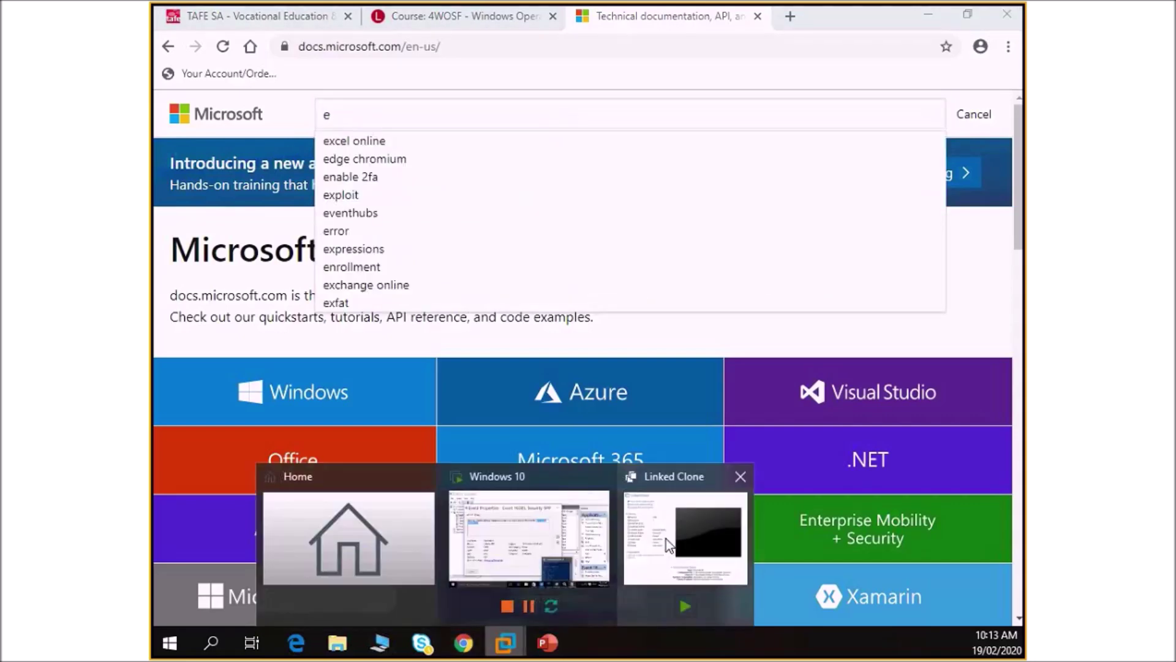
left_click(530, 538)
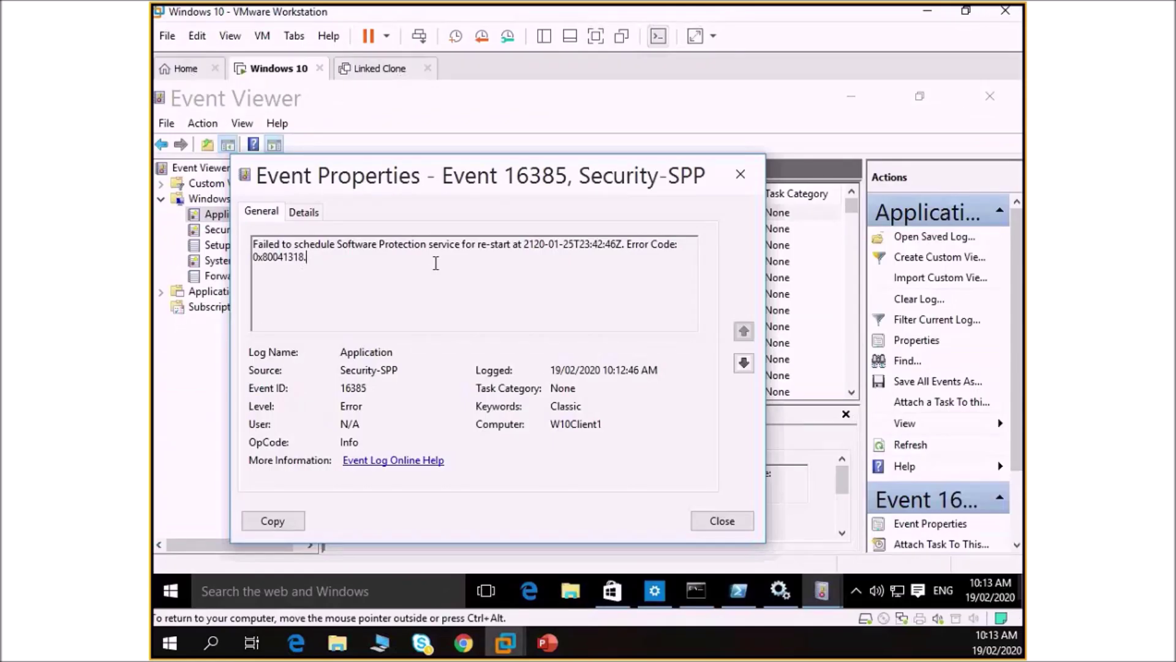
left_click_drag(304, 257, 626, 244)
key("ctrl+c")
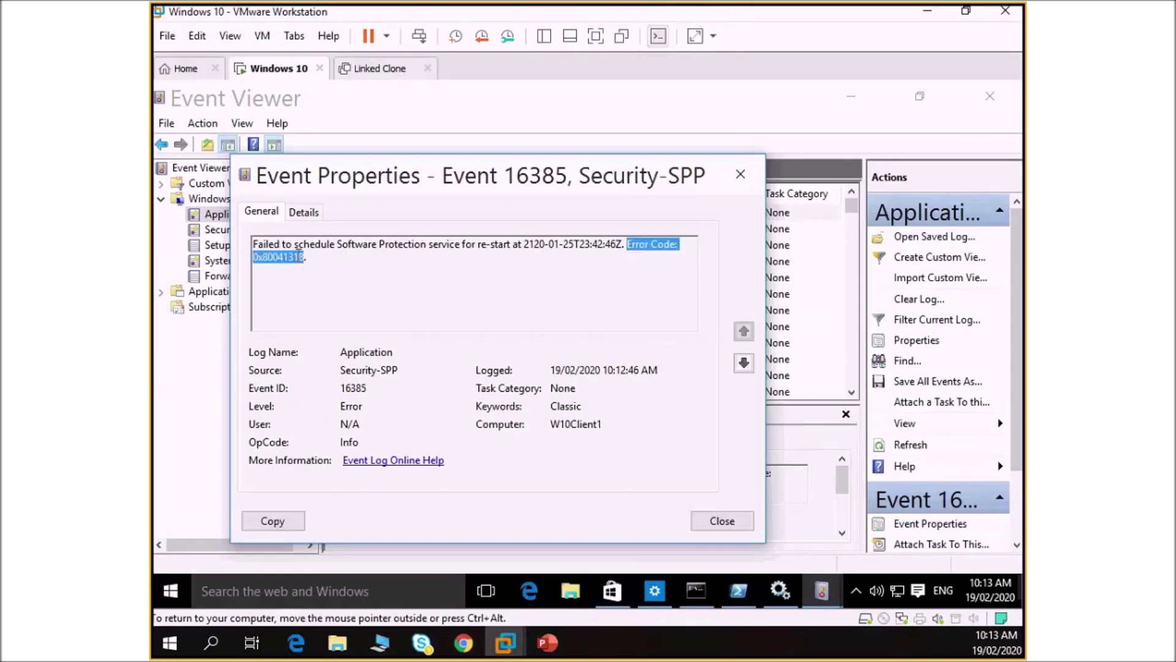
left_click(453, 648)
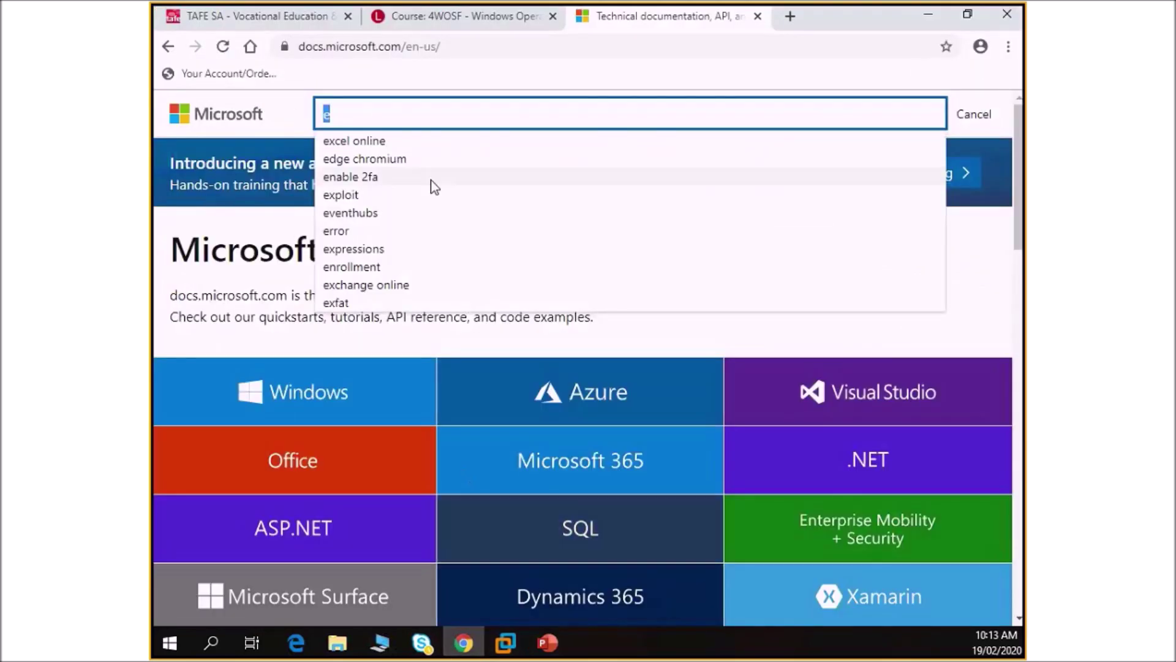
key("ctrl+v")
key("Return")
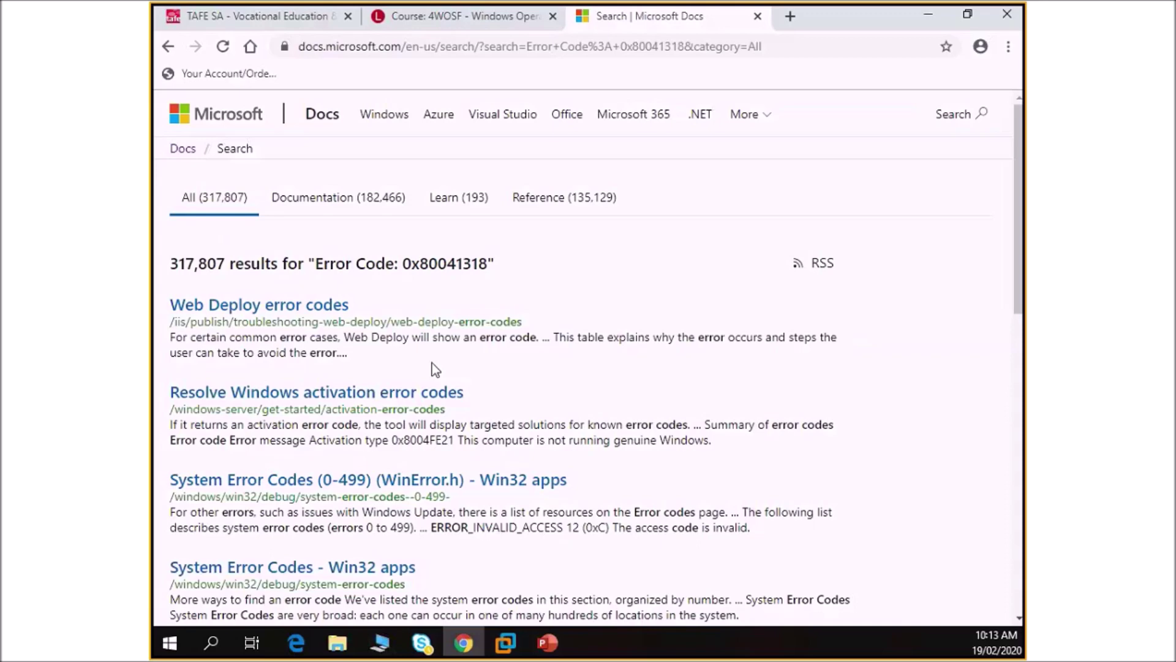
Open 'Resolve Windows activation error codes' in a new tab and scroll through its resolutions
scroll(432, 362, "down", 2)
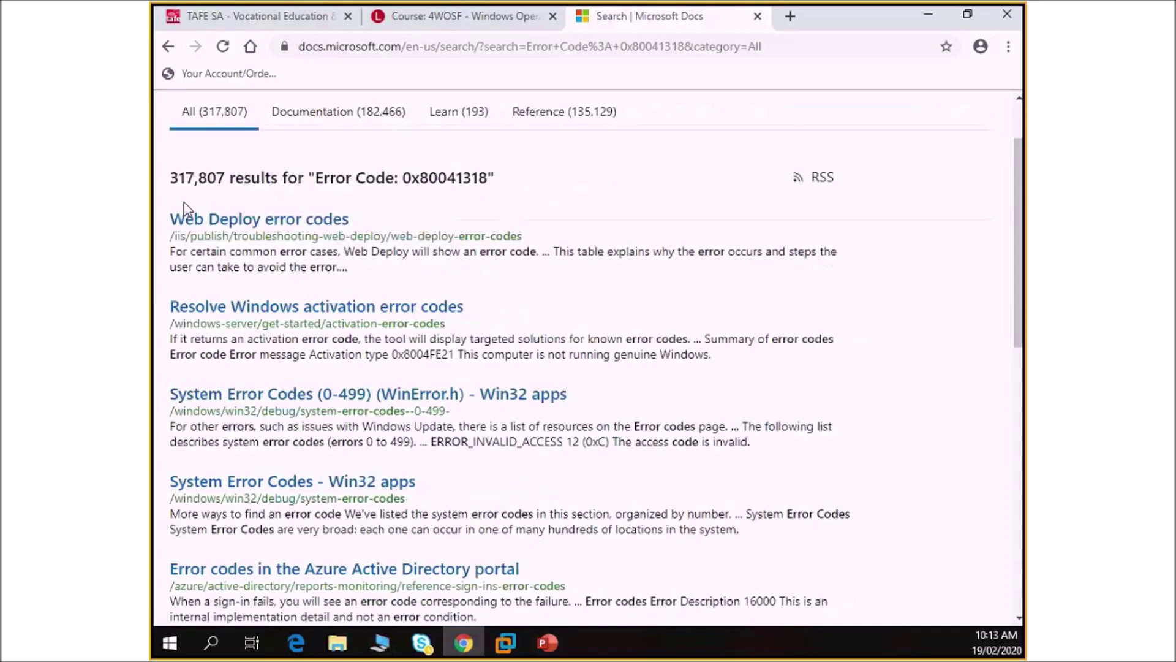
middle_click(337, 307)
left_click(751, 23)
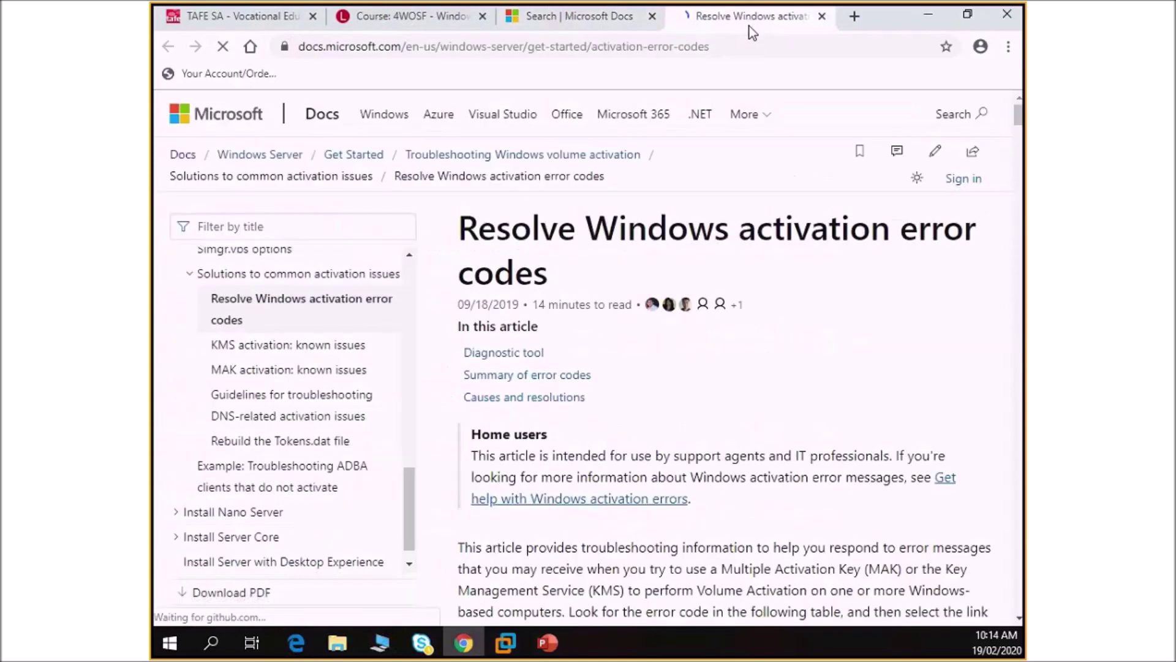
scroll(656, 395, "down", 2)
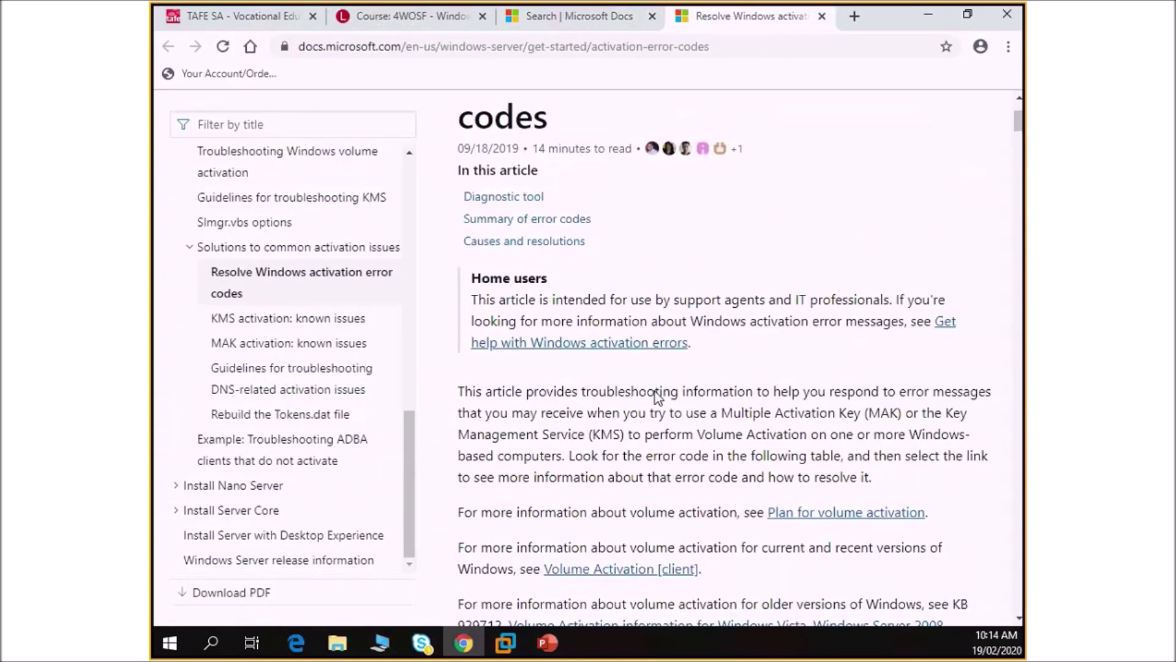
scroll(656, 395, "down", 5)
scroll(682, 403, "up", 5)
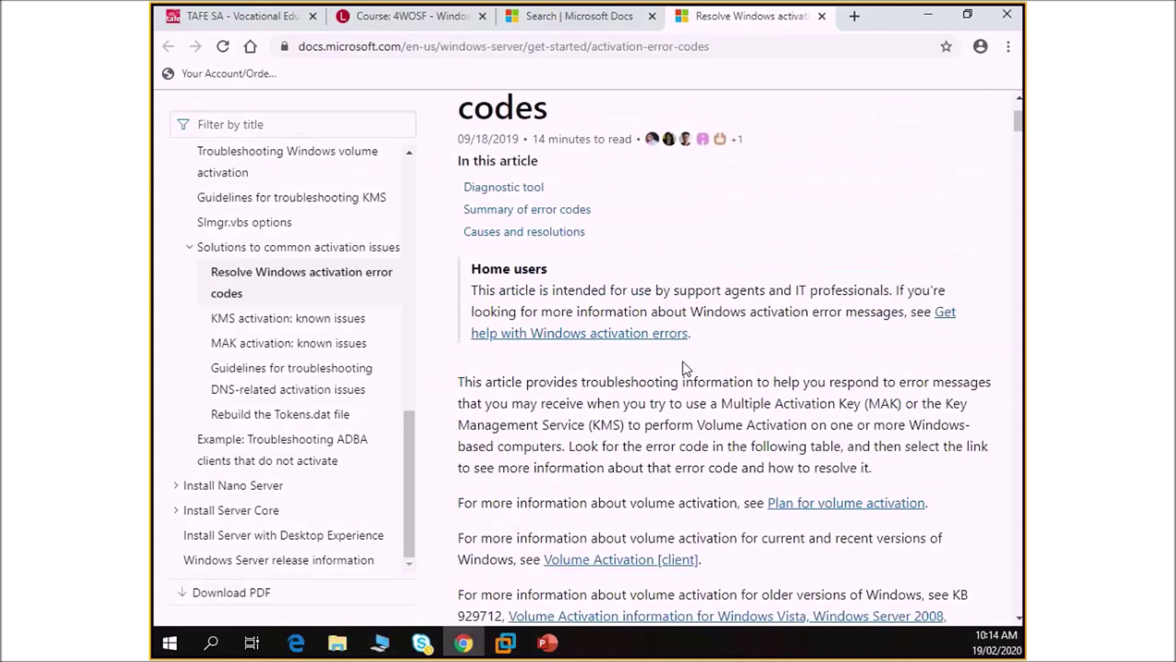
scroll(686, 368, "down", 6)
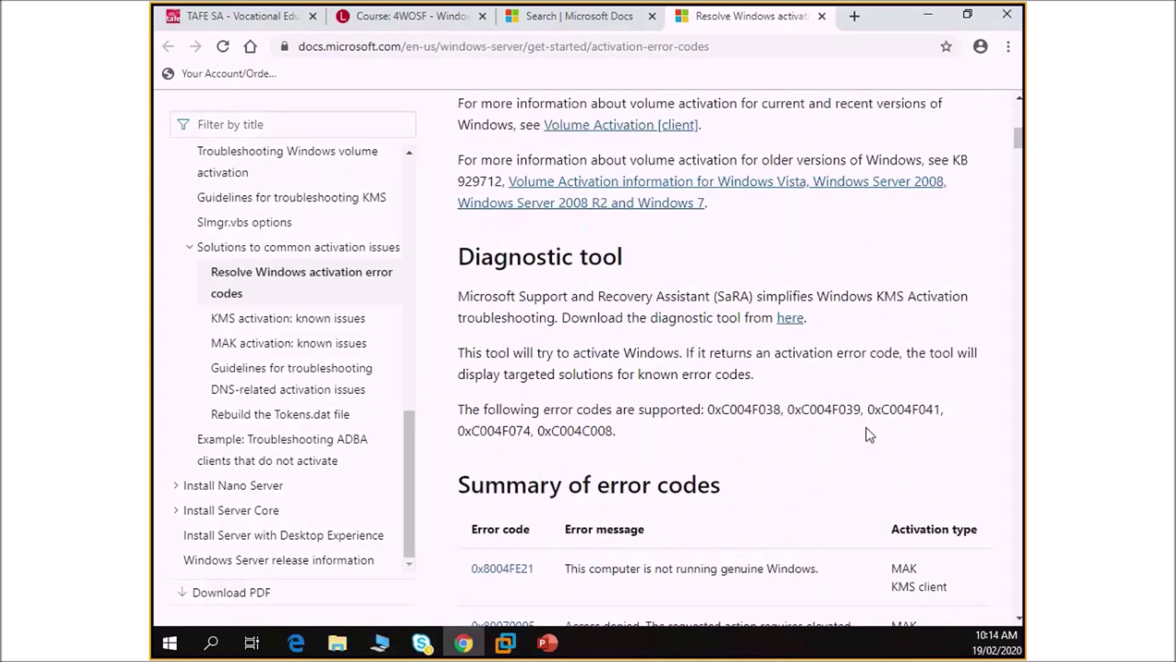
scroll(870, 435, "down", 20)
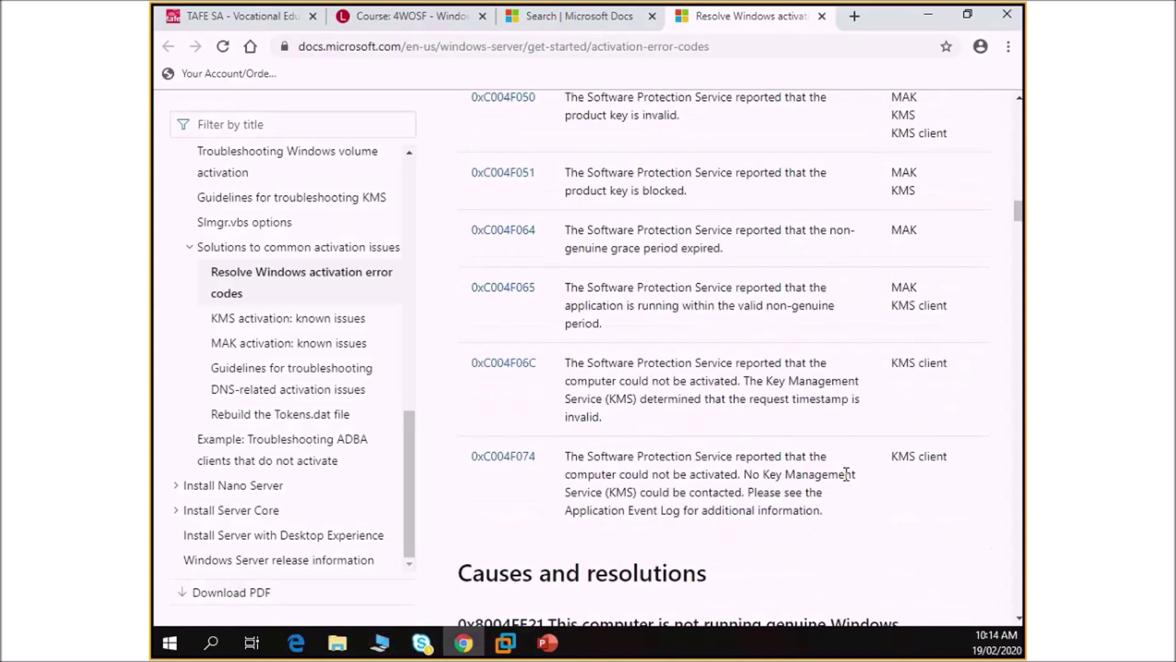
scroll(846, 473, "down", 5)
scroll(833, 457, "down", 7)
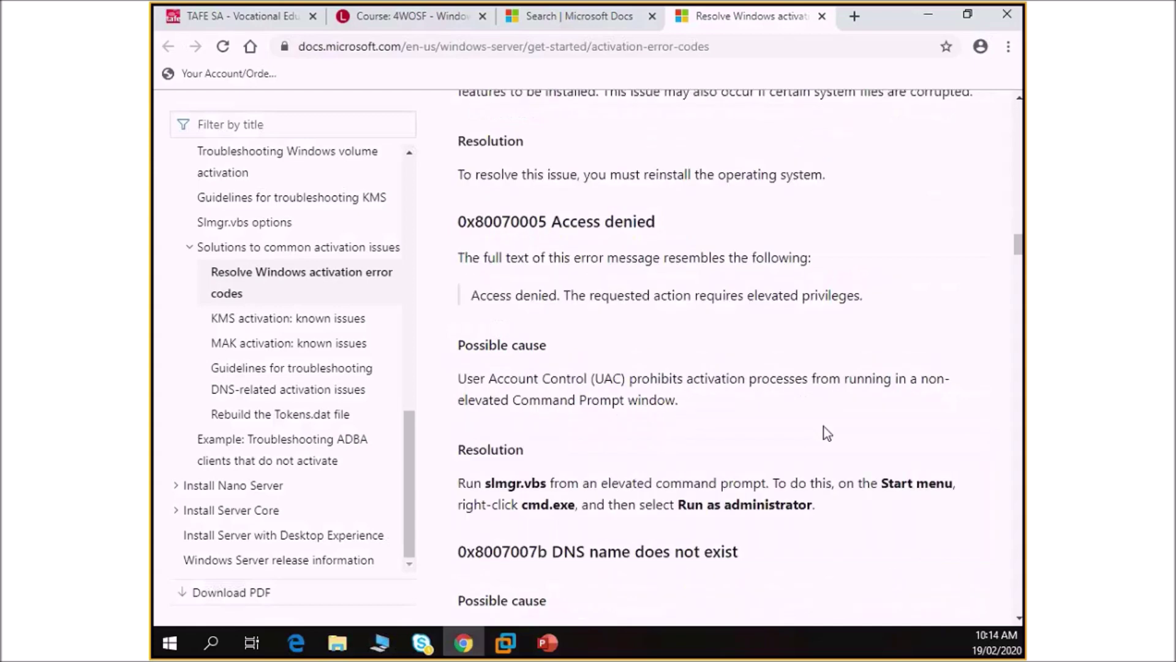
scroll(824, 427, "down", 7)
scroll(824, 426, "down", 7)
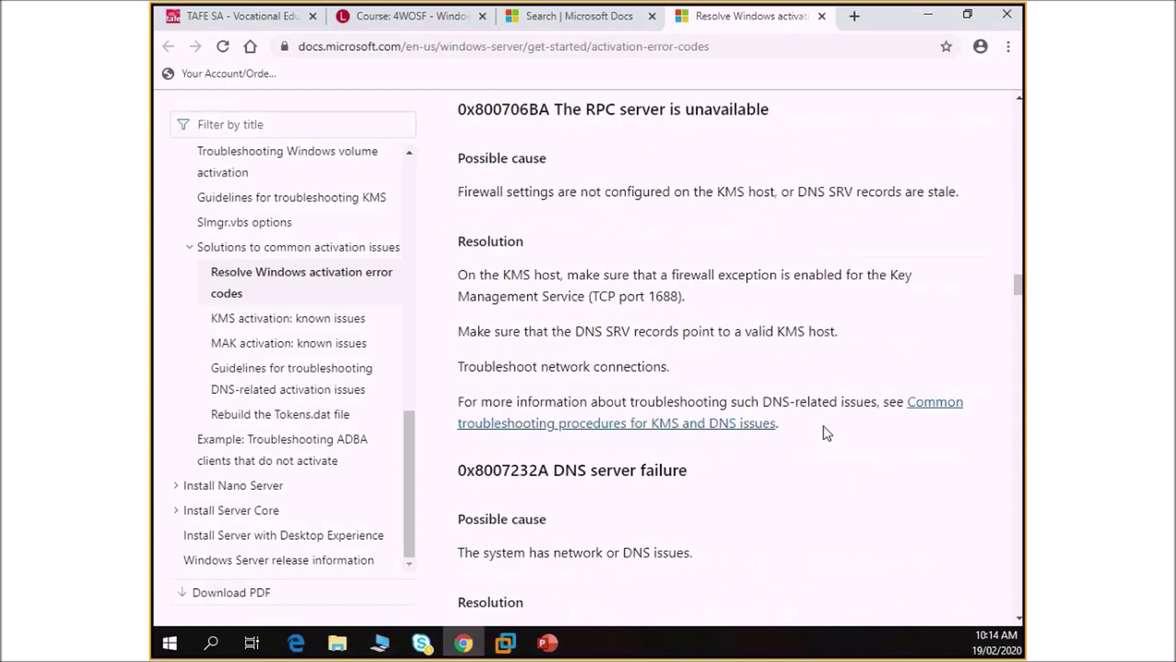
scroll(823, 426, "down", 7)
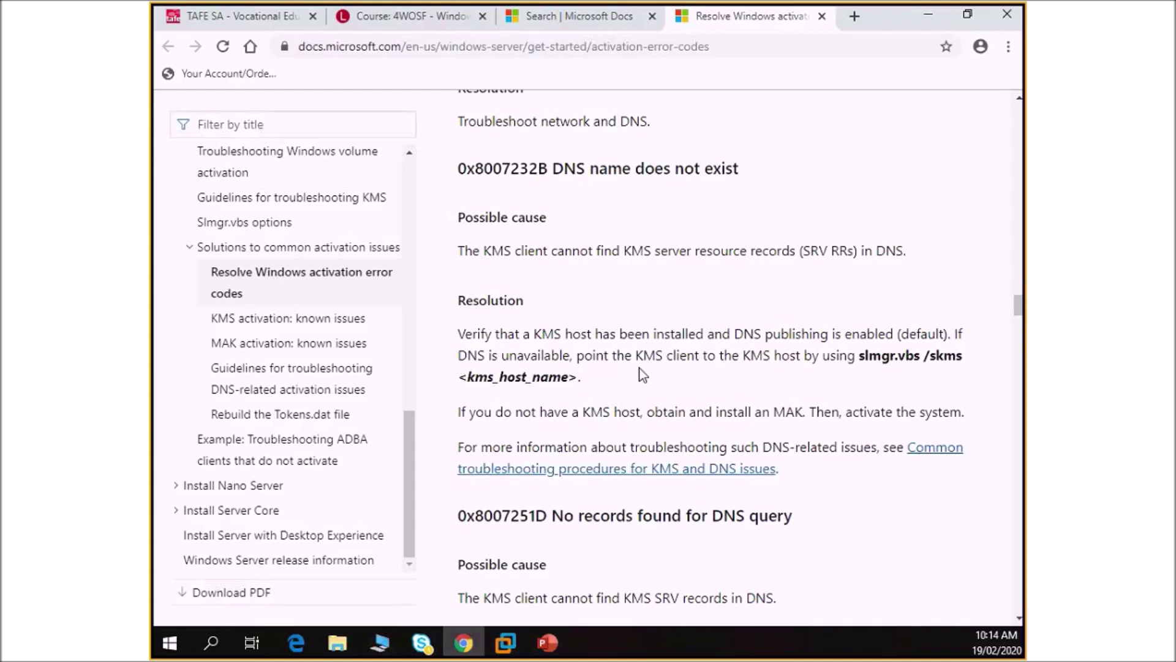
Minimise Chrome and VMware, then start the PowerPoint slide show from slide 23
left_click(926, 14)
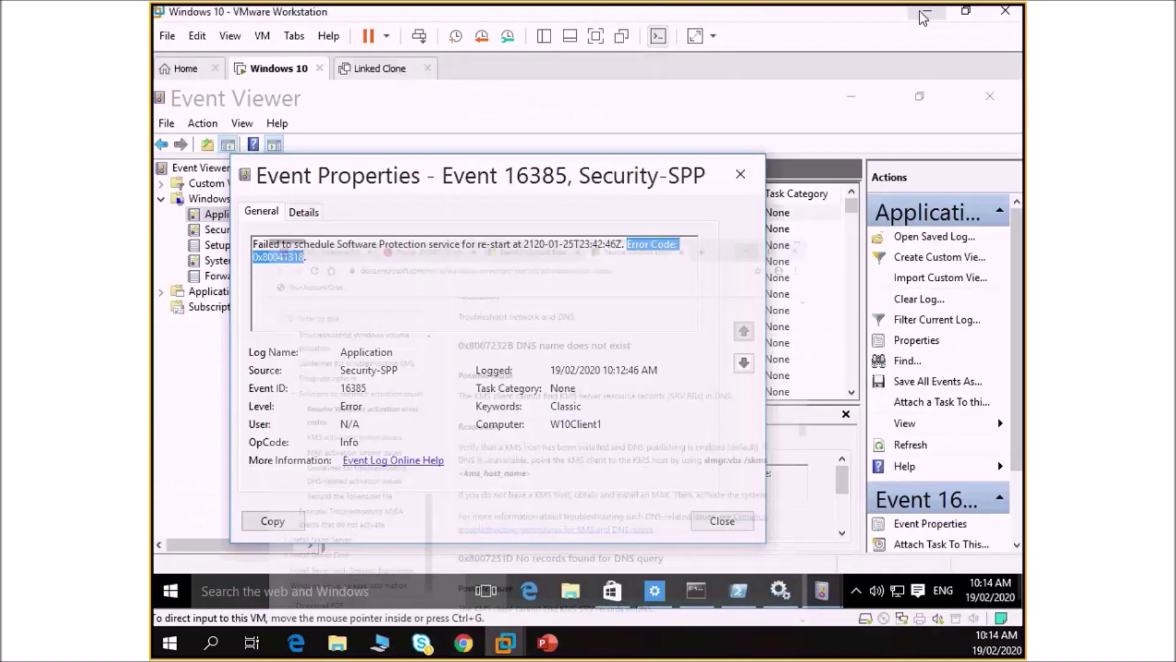
left_click(921, 13)
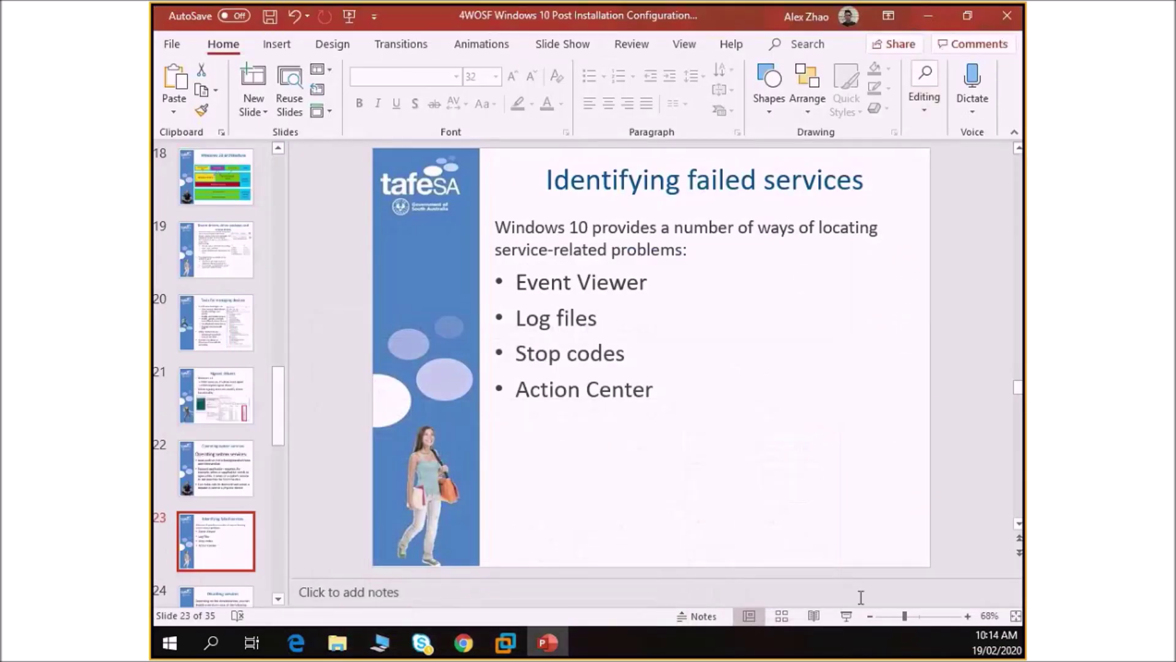
left_click(846, 616)
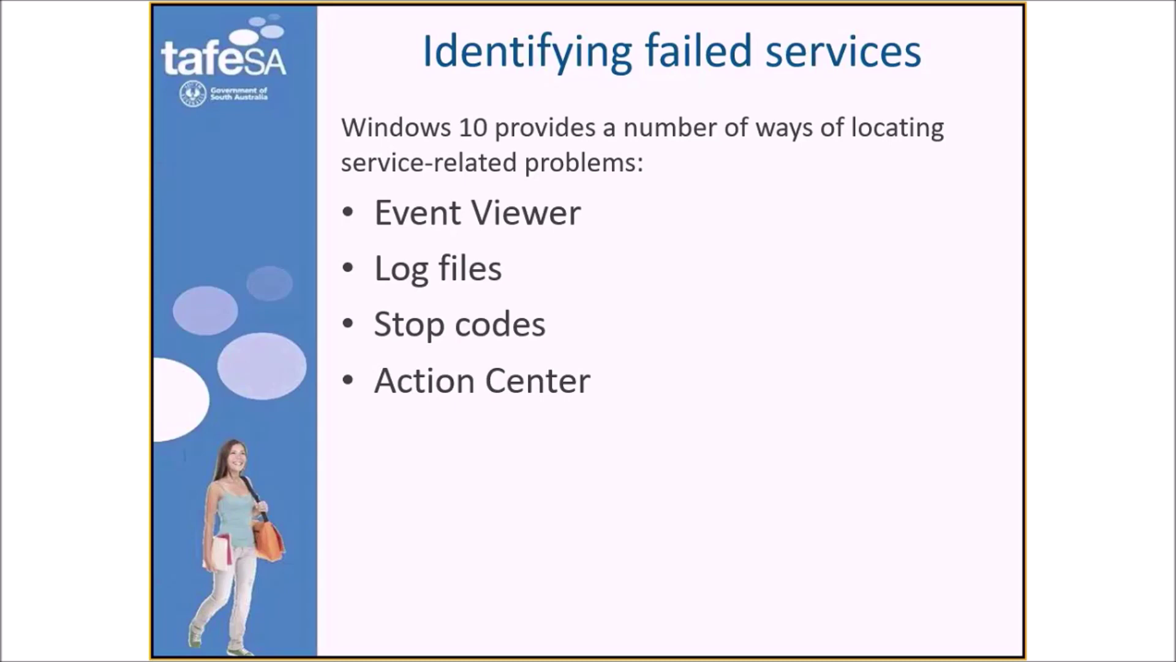
Advance through Disabling services to slide 25, 'Adding Windows features', end the show and return to the Windows 10 VM
key("Right")
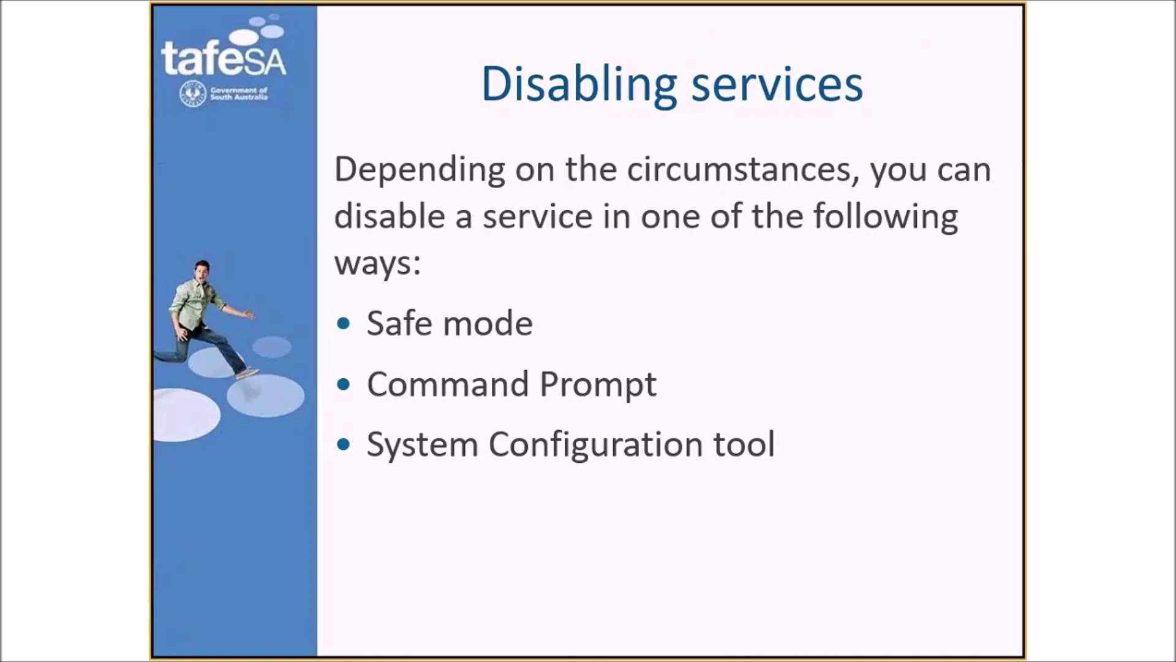
key("Right")
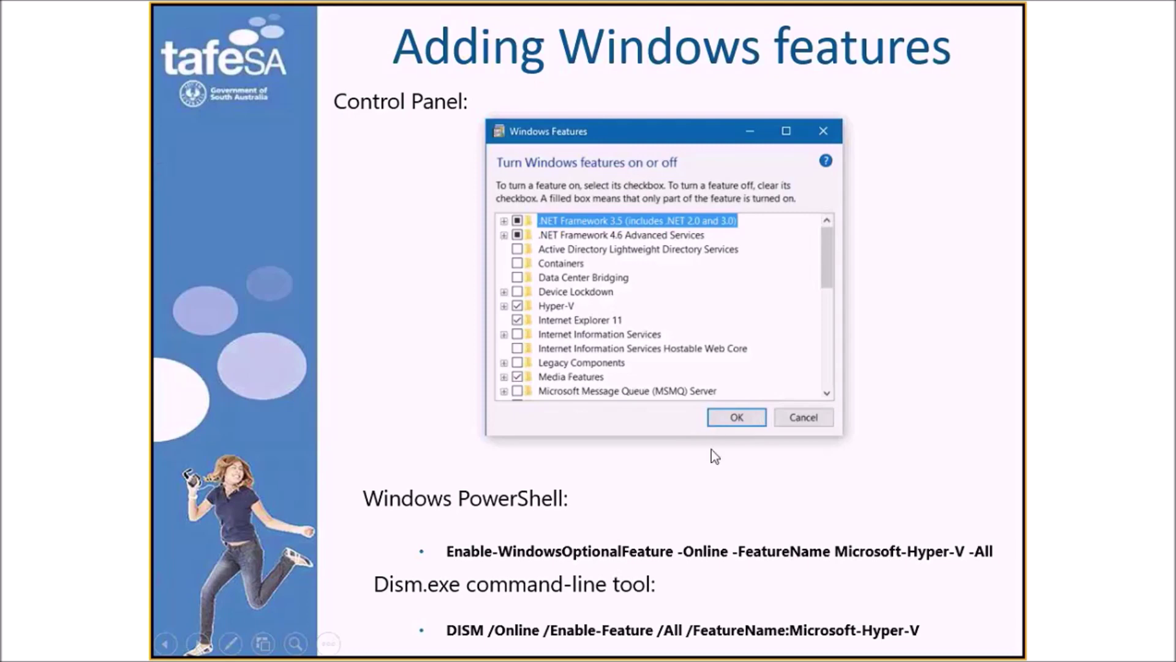
key("Escape")
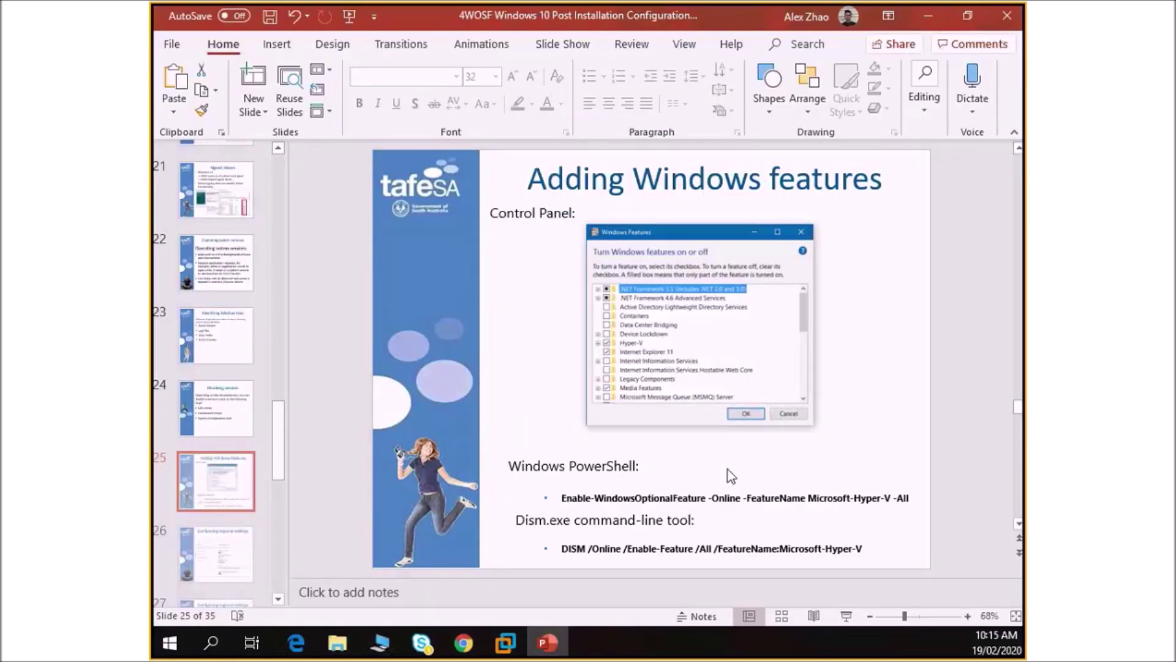
left_click(505, 643)
left_click(529, 539)
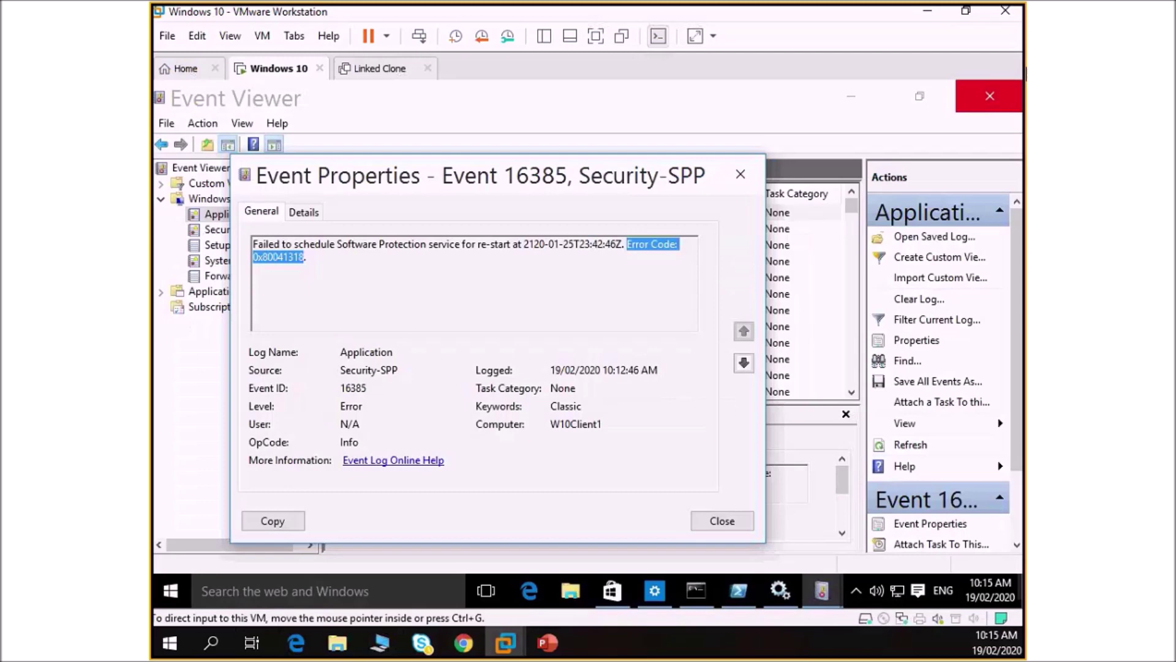
Close the Event Properties dialog, Event Viewer and Command Prompt in the guest, then launch Windows Settings
left_click(990, 96)
left_click(649, 406)
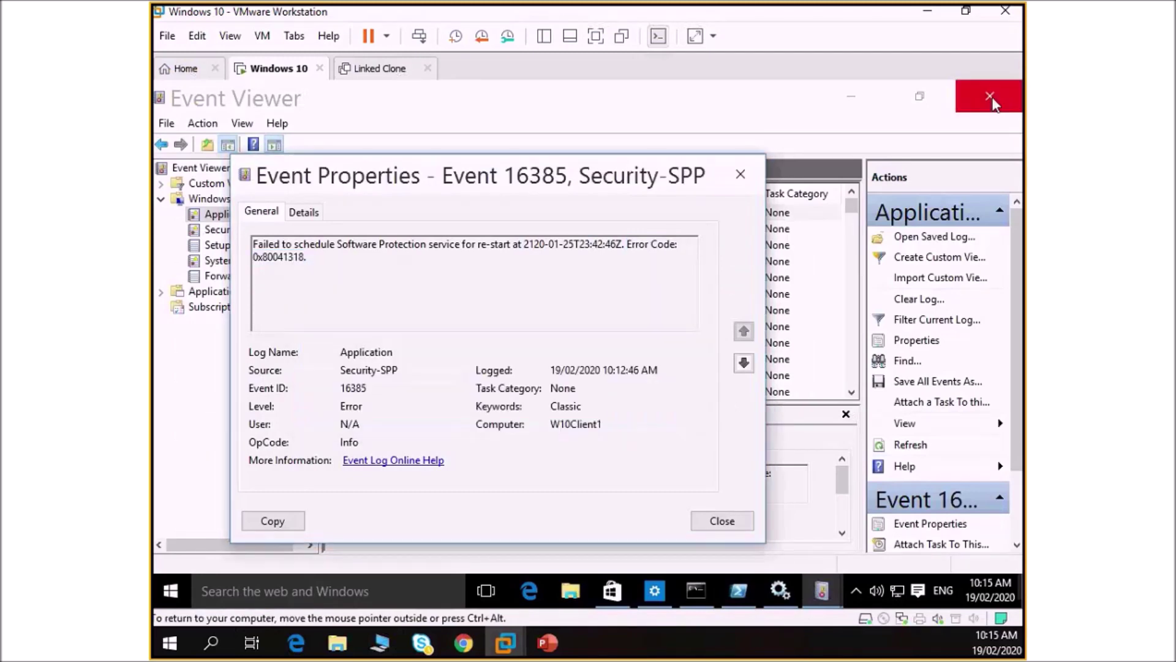
left_click(722, 520)
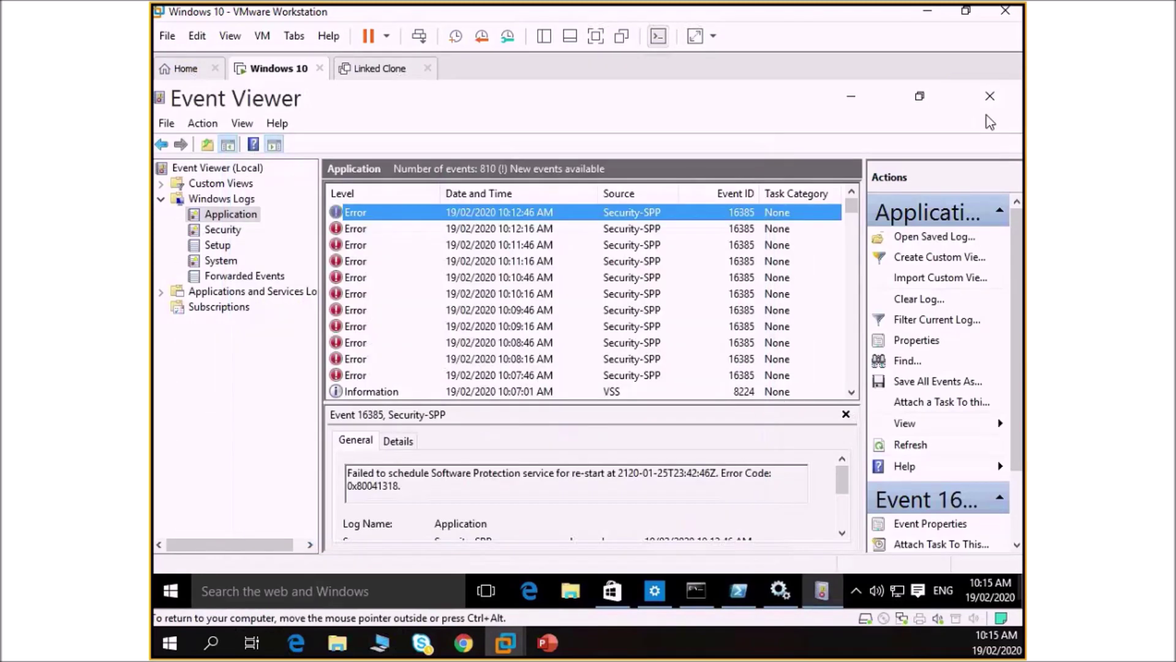
left_click(990, 97)
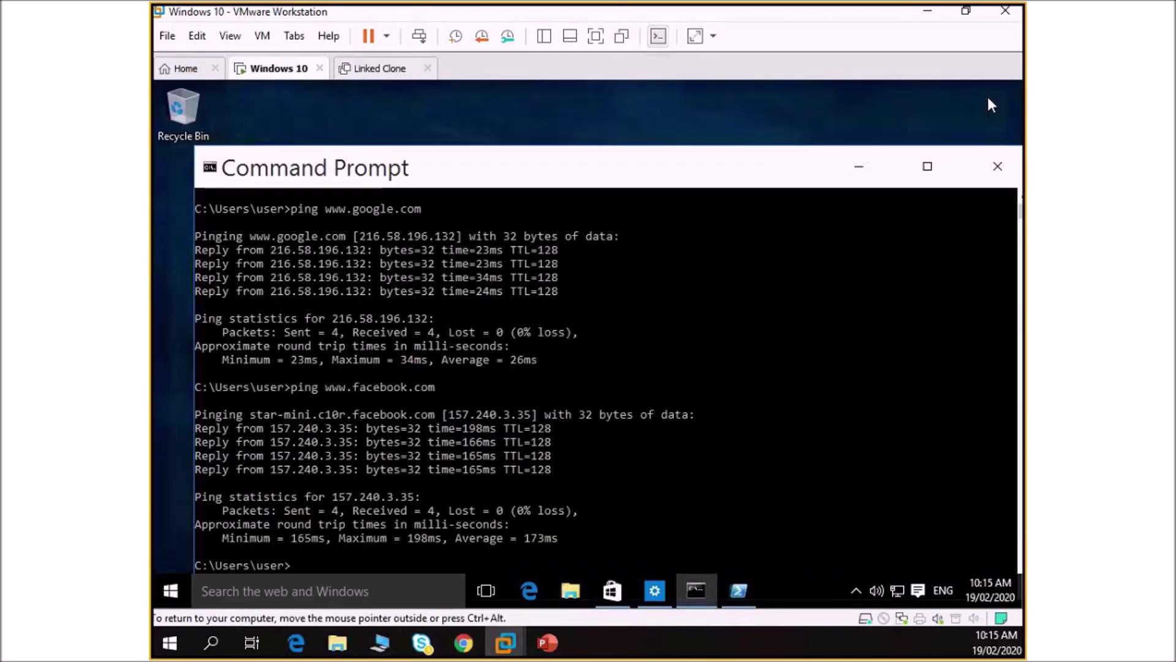
left_click(1004, 156)
left_click(655, 591)
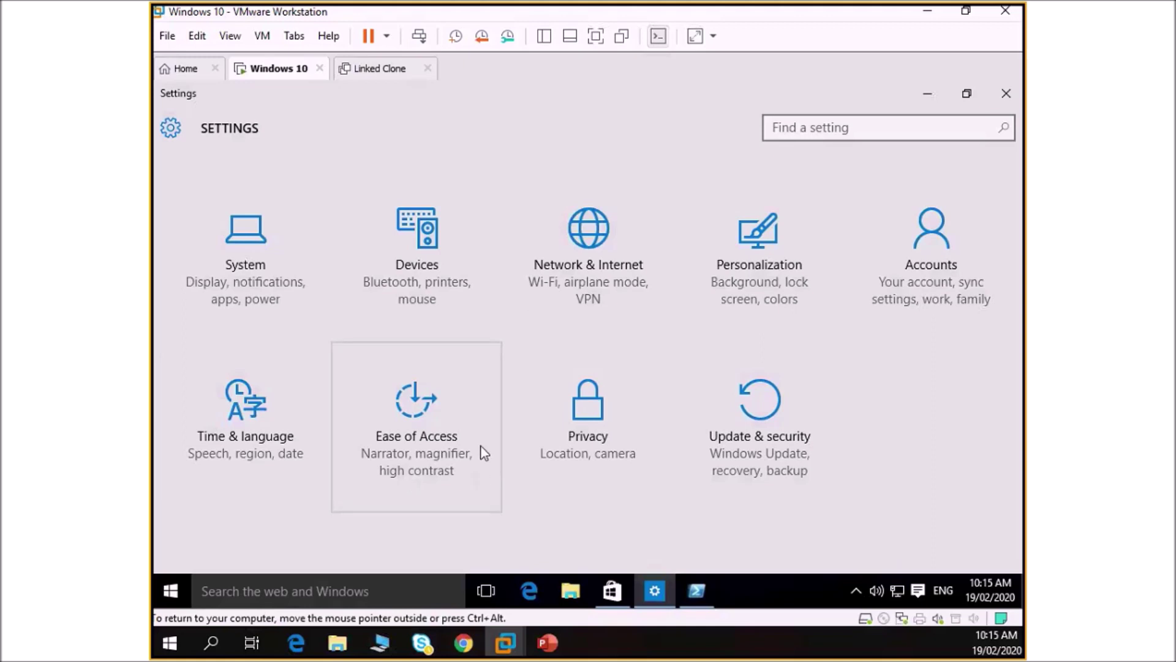
Browse the guest's Apps & features list, then go to 'Manage optional features'
left_click(248, 290)
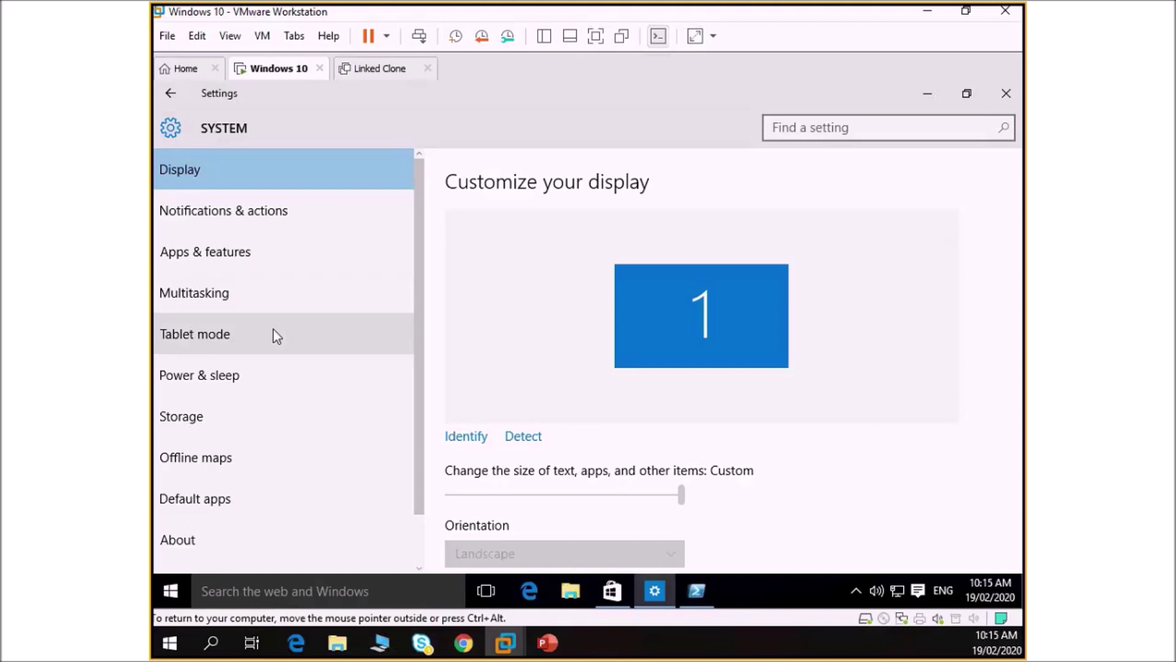
left_click(270, 252)
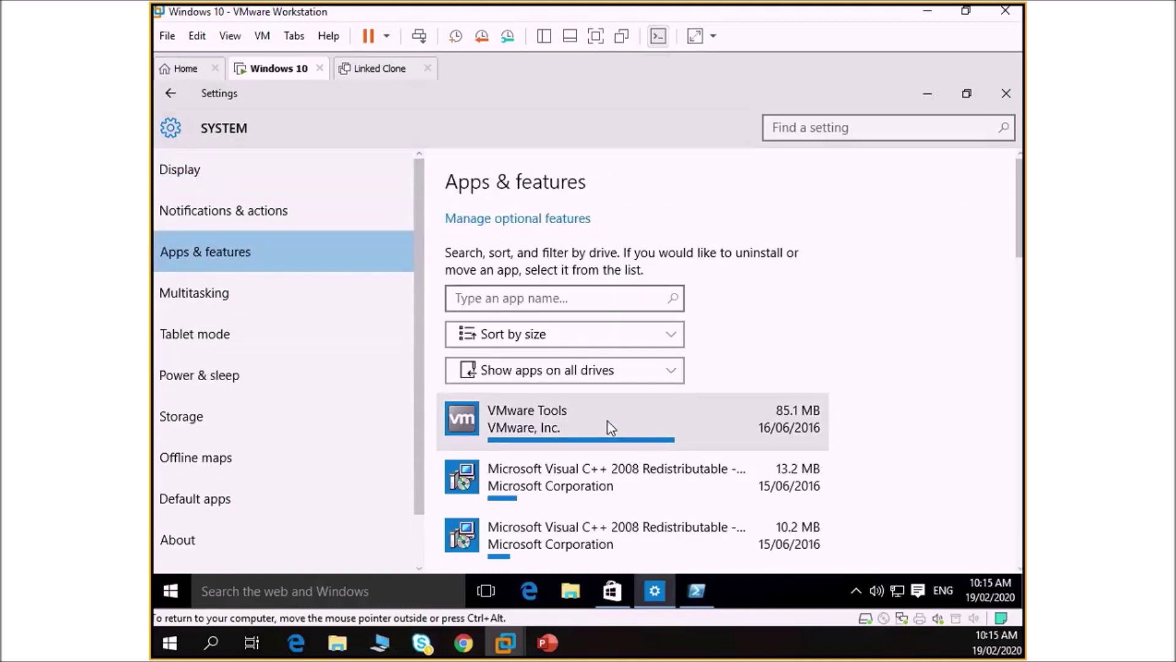
scroll(609, 422, "down", 6)
scroll(612, 399, "down", 10)
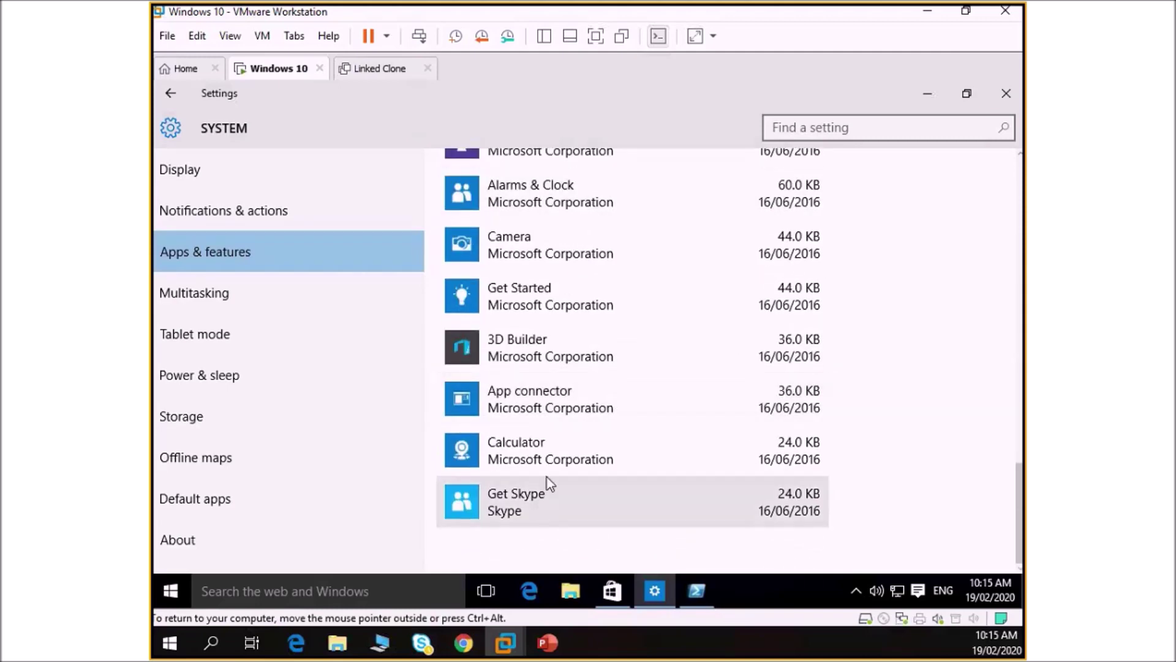
left_click(539, 359)
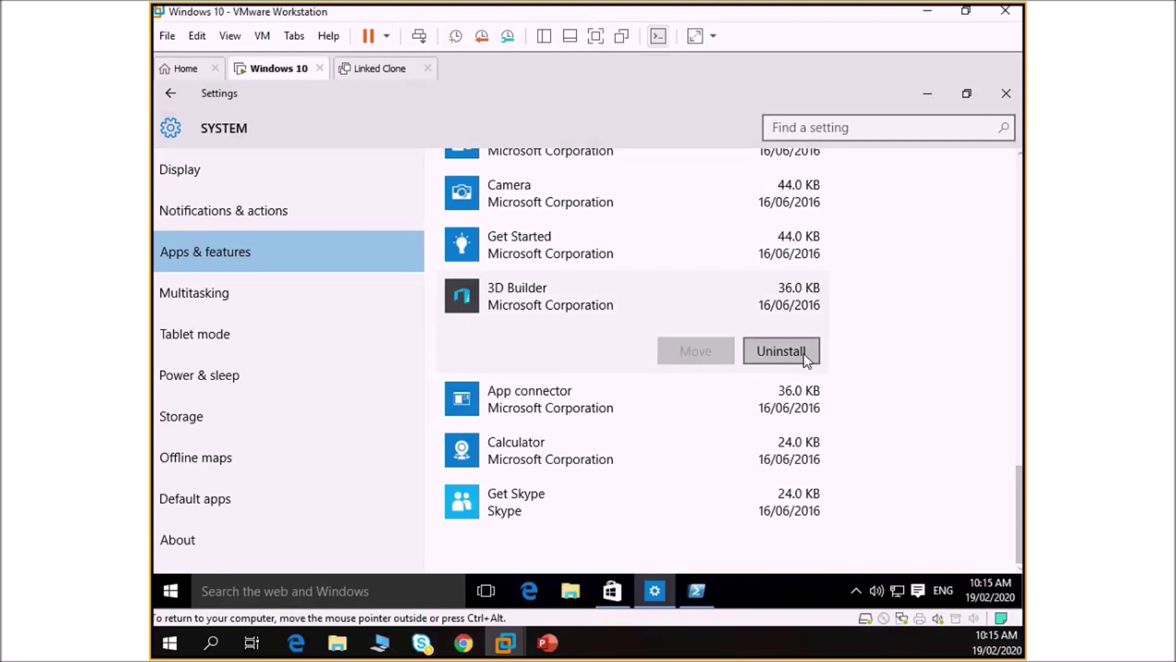
scroll(804, 355, "up", 20)
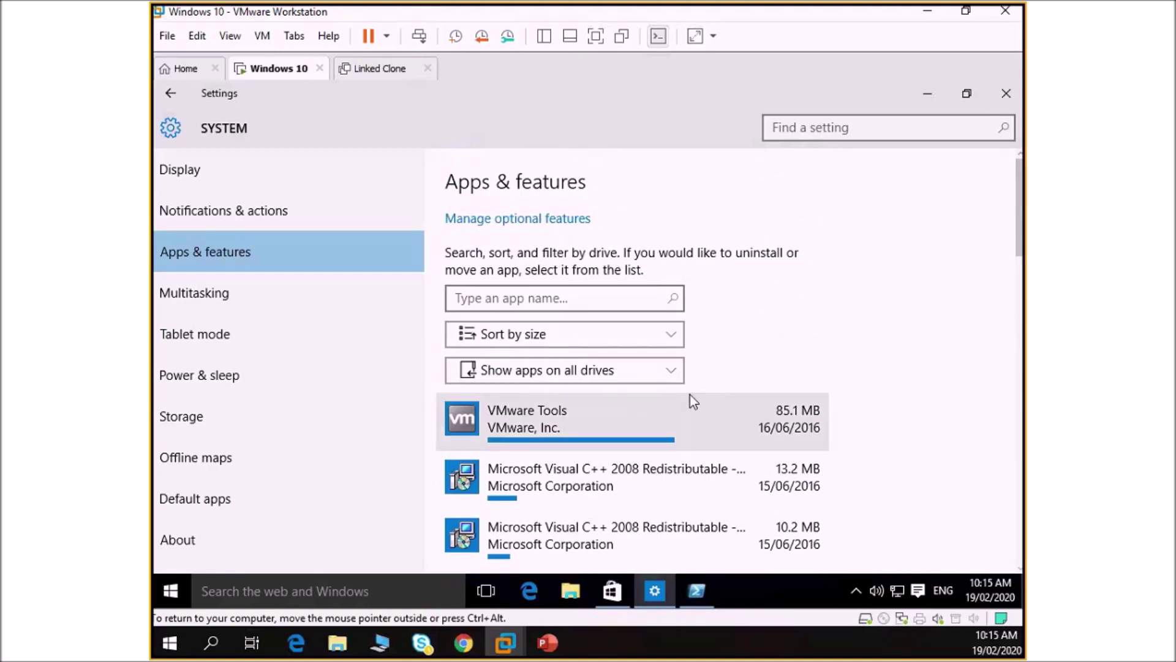
left_click(565, 219)
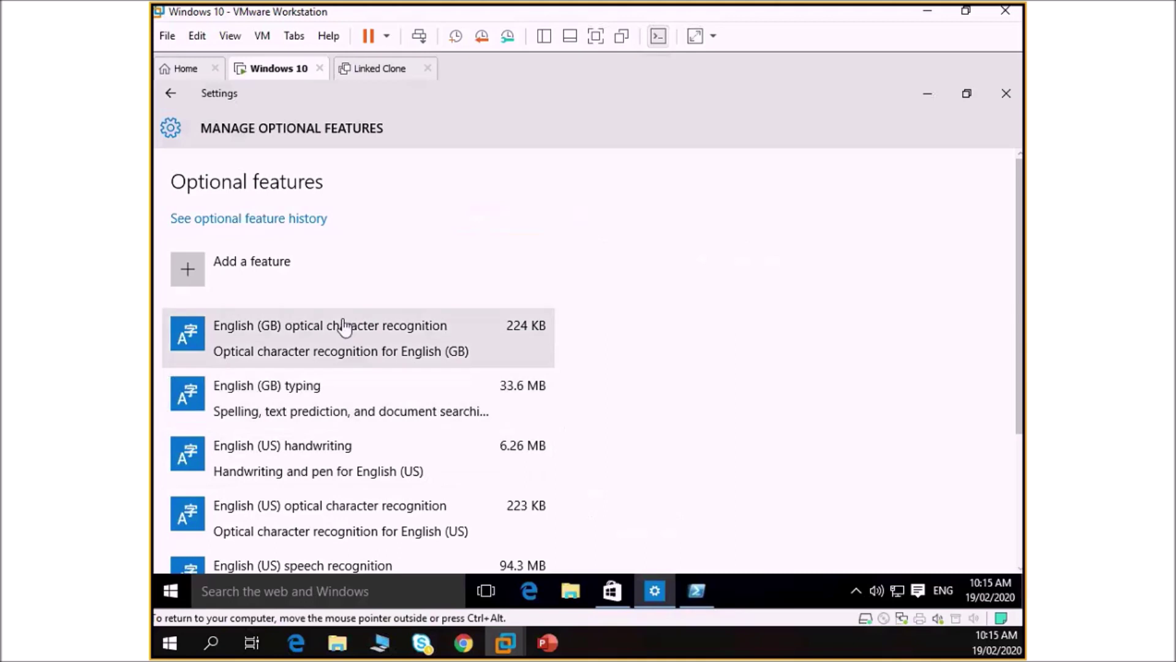
Scroll through the 'Add a feature' list of optional features, then close Settings
left_click(189, 270)
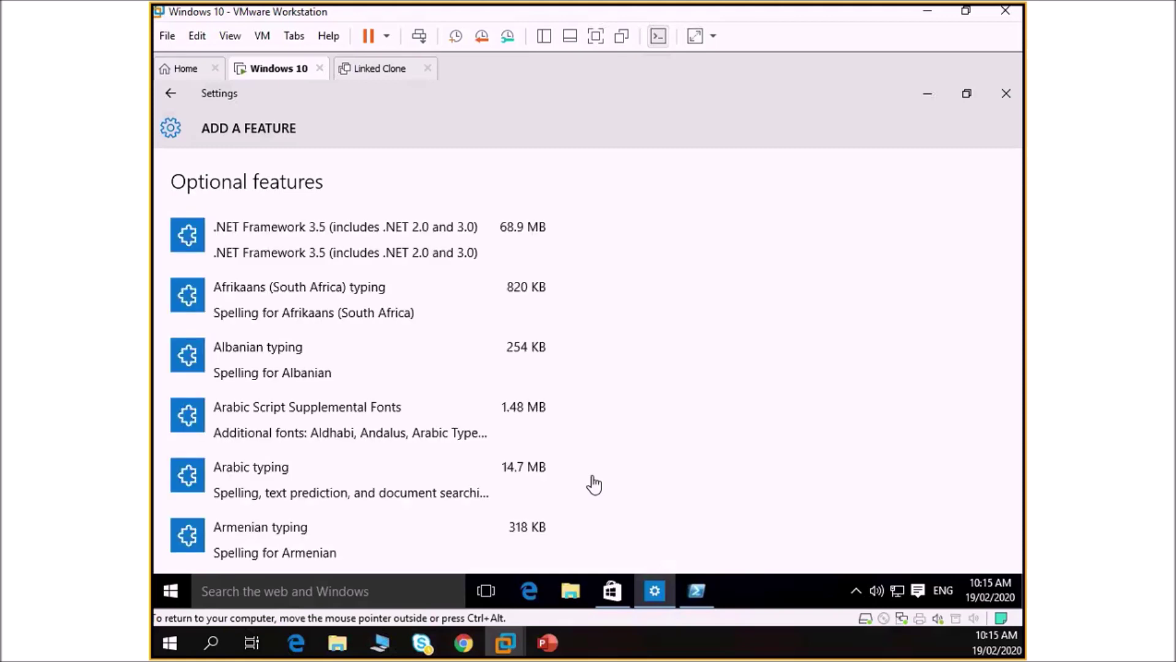
scroll(512, 420, "down", 20)
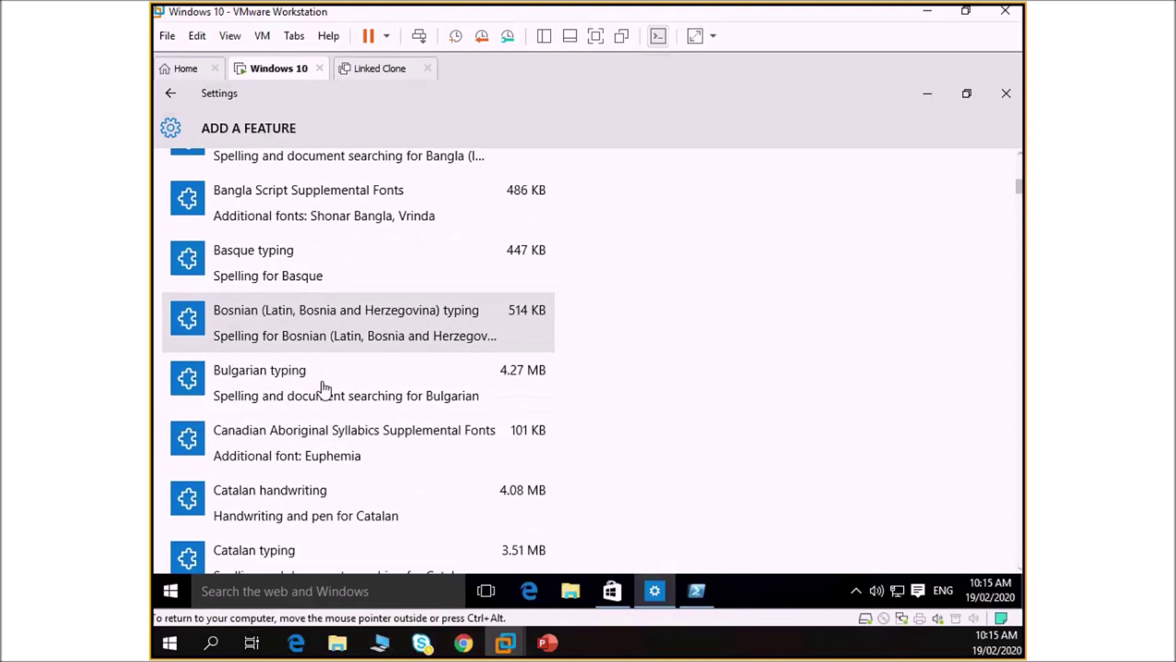
scroll(367, 421, "down", 20)
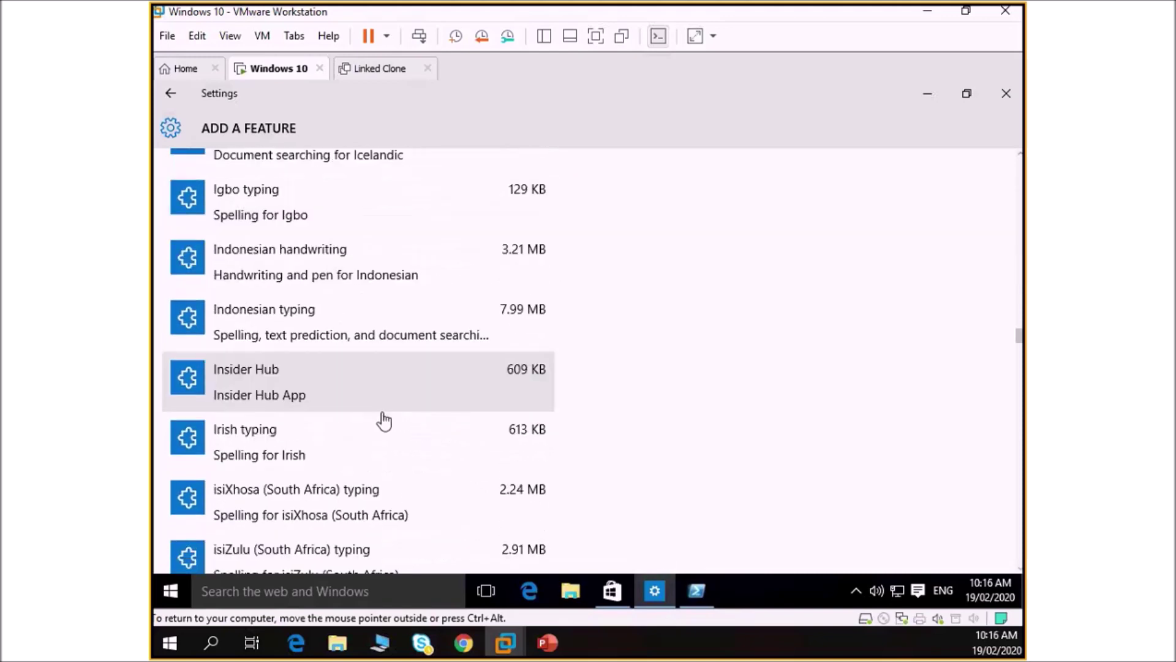
scroll(384, 418, "down", 15)
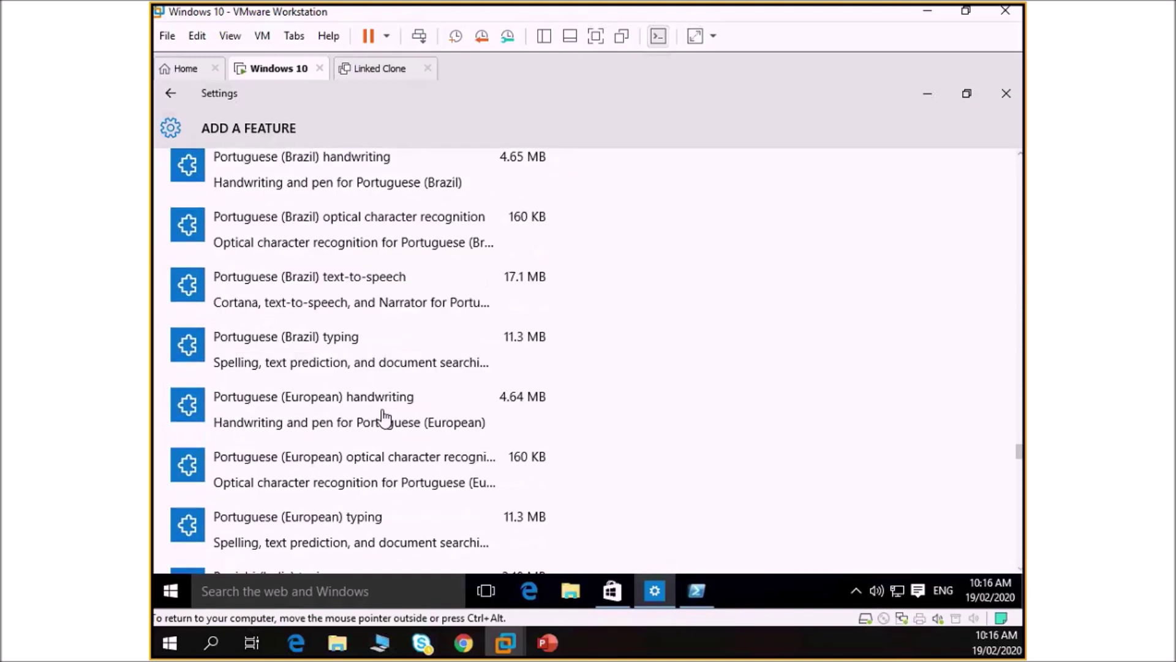
left_click(1006, 93)
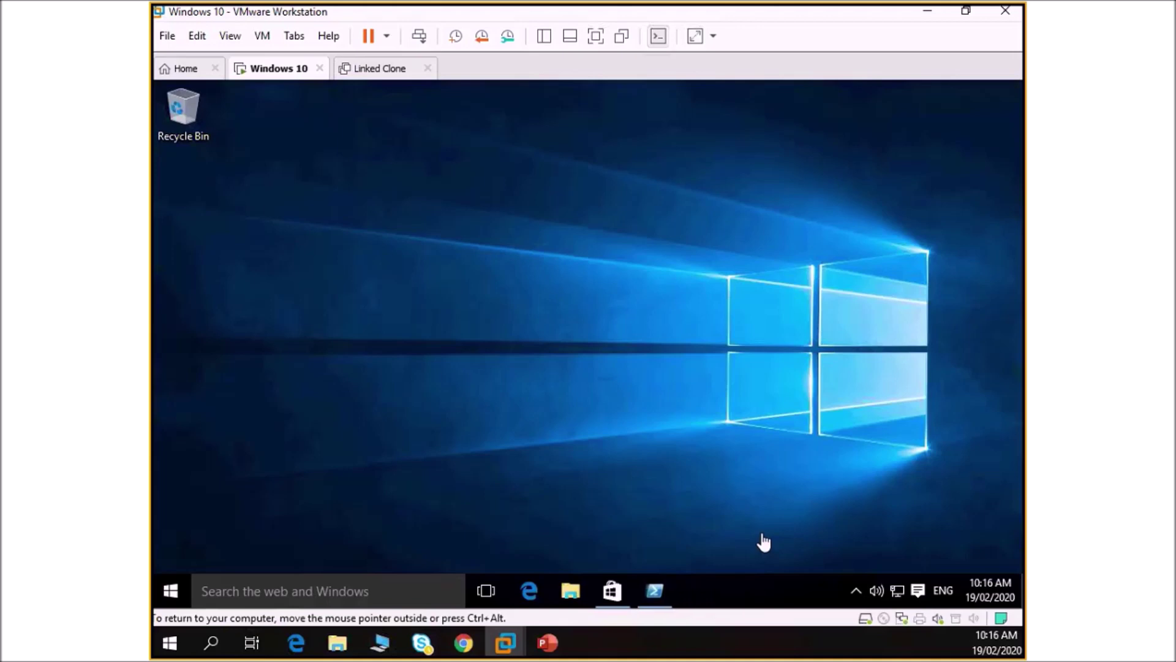
Search 'cont' to launch Control Panel and go to Programs > Programs and Features
key("super")
type("cont")
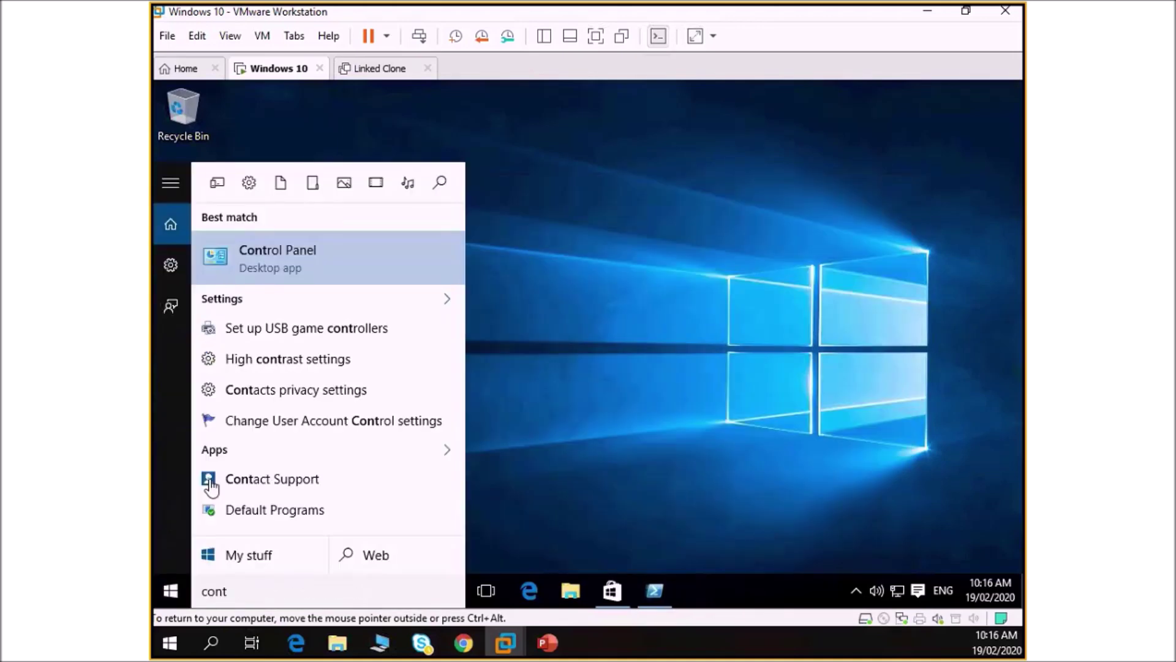
key("Return")
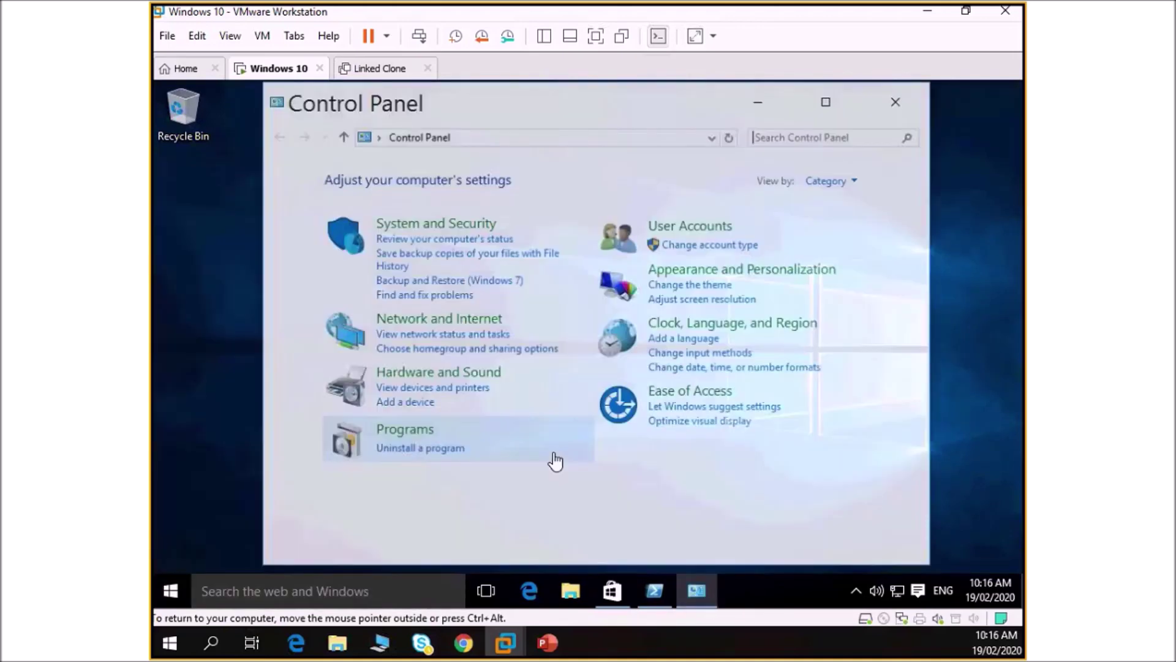
left_click(556, 461)
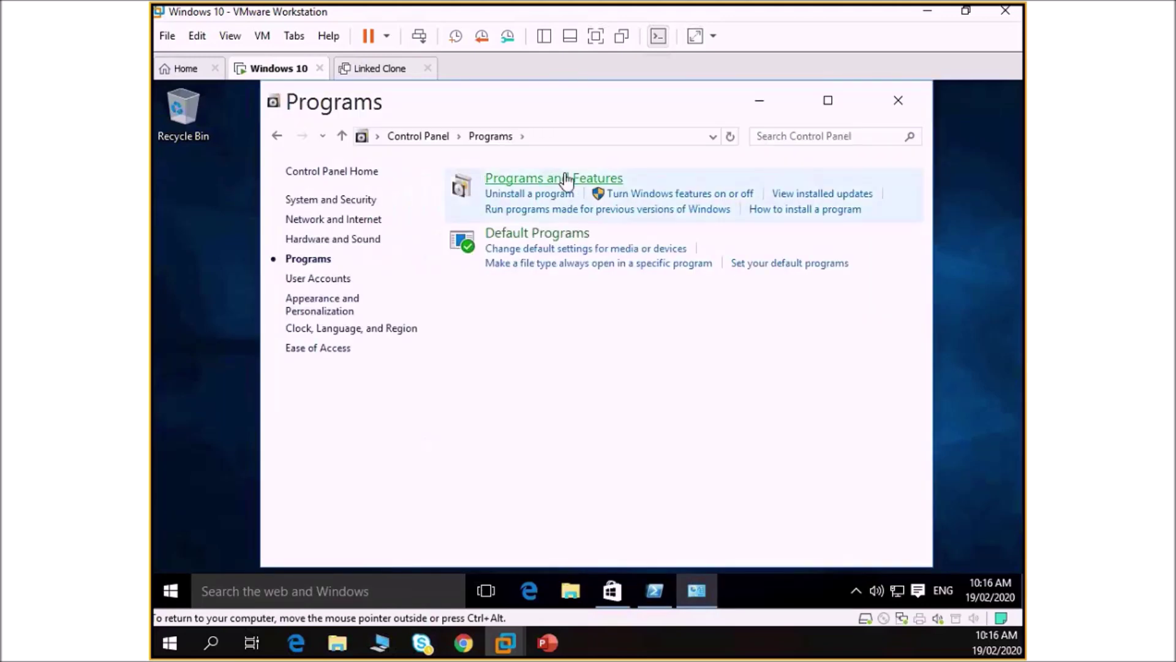
left_click(569, 192)
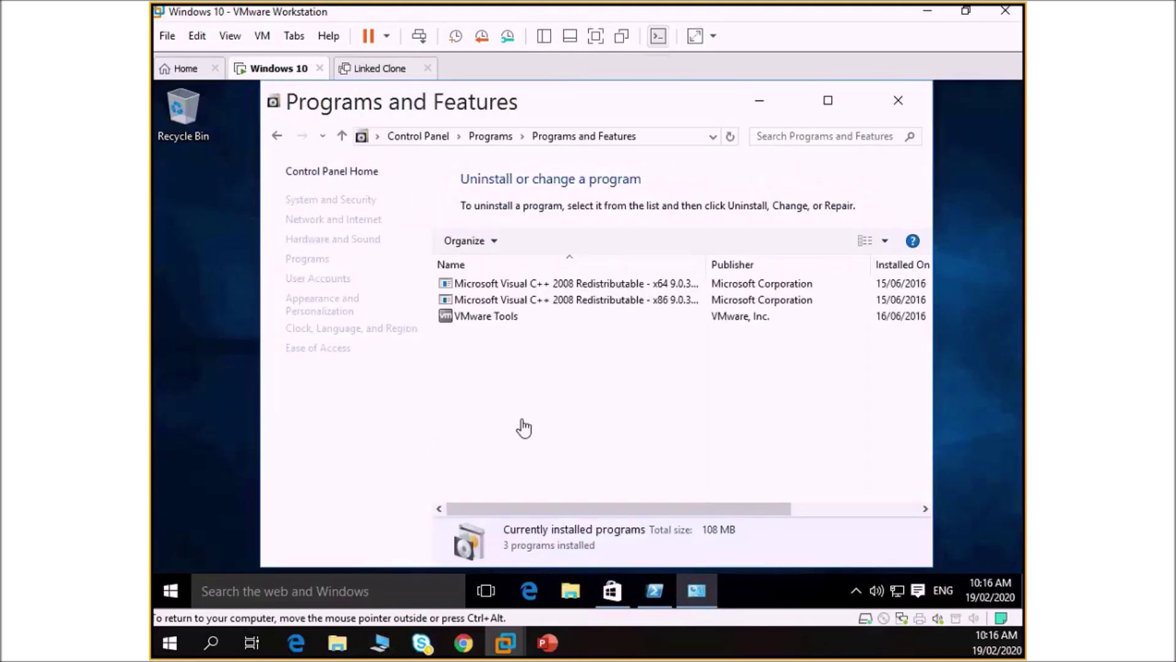
Select the Visual C++ and VMware Tools entries, then bring up 'Turn Windows features on or off'
left_click(508, 318)
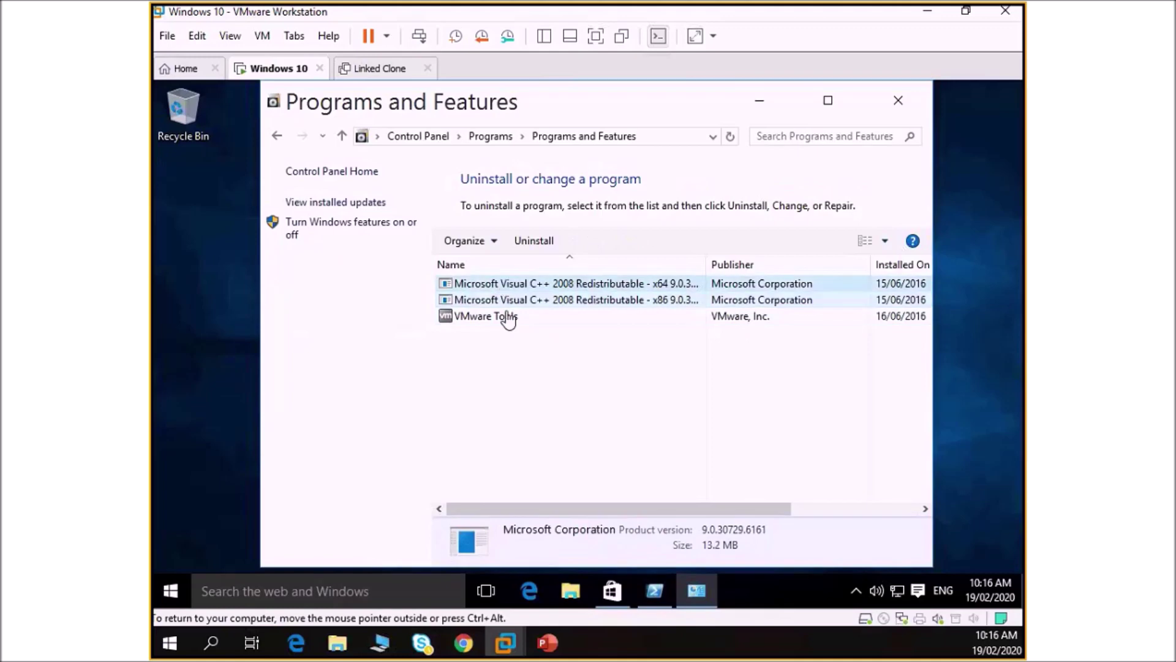
left_click(605, 317)
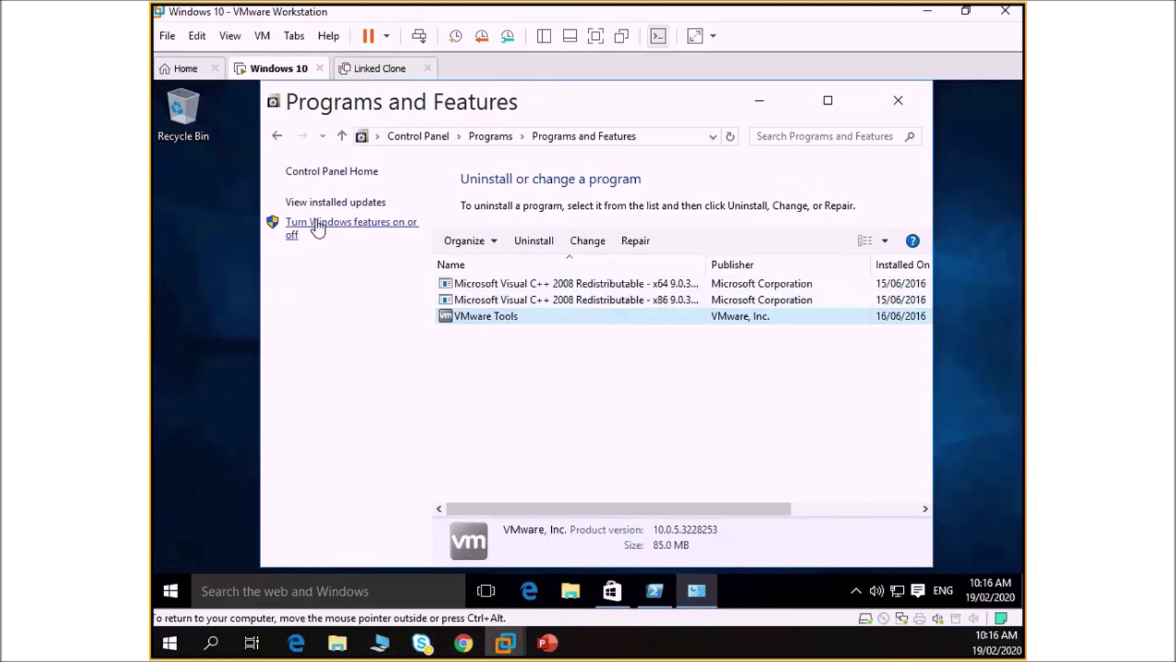
left_click(318, 228)
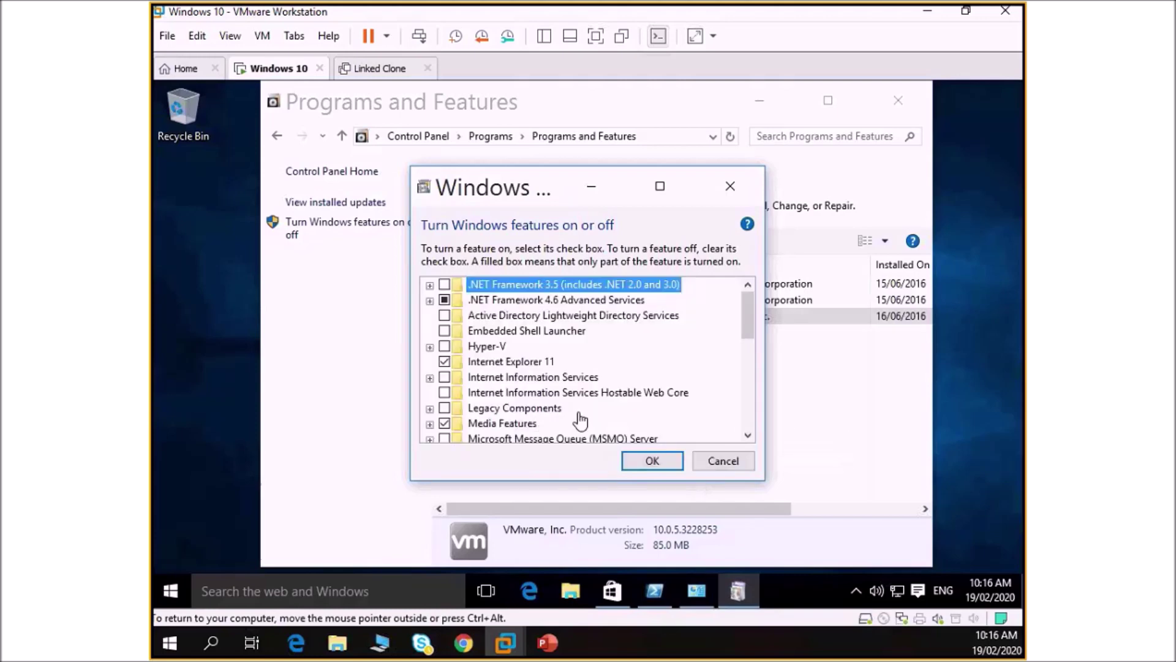
Expand Hyper-V in Windows Features and tick it, leaving only Hyper-V Management Tools enabled
scroll(581, 422, "down", 7)
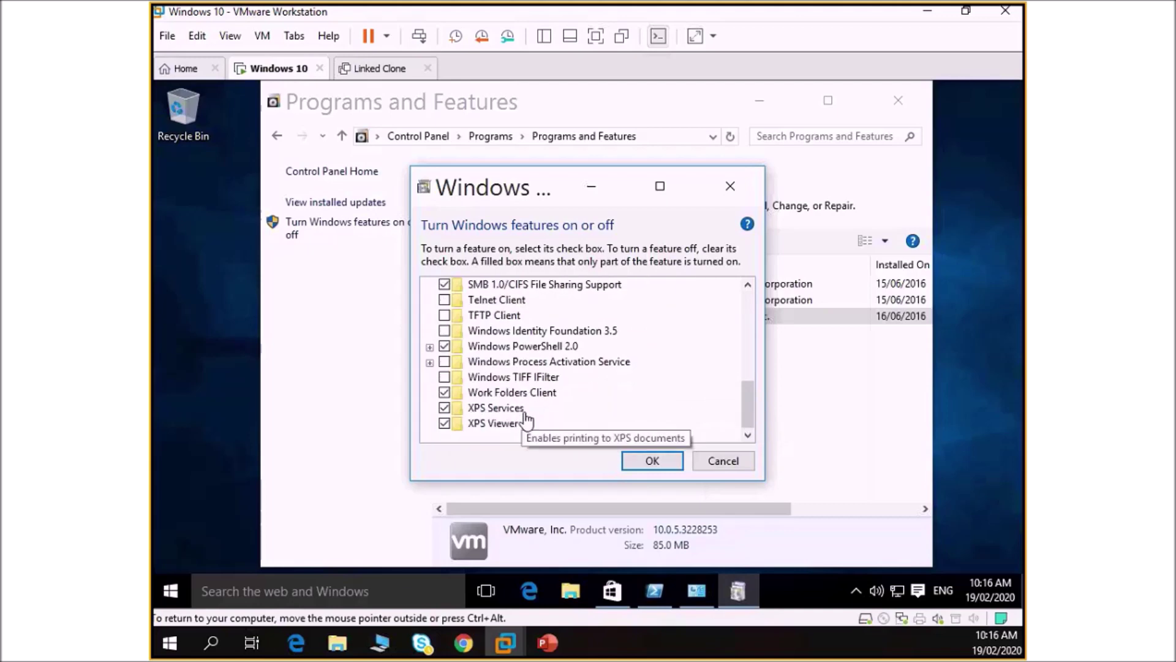
scroll(527, 408, "up", 5)
scroll(522, 396, "up", 2)
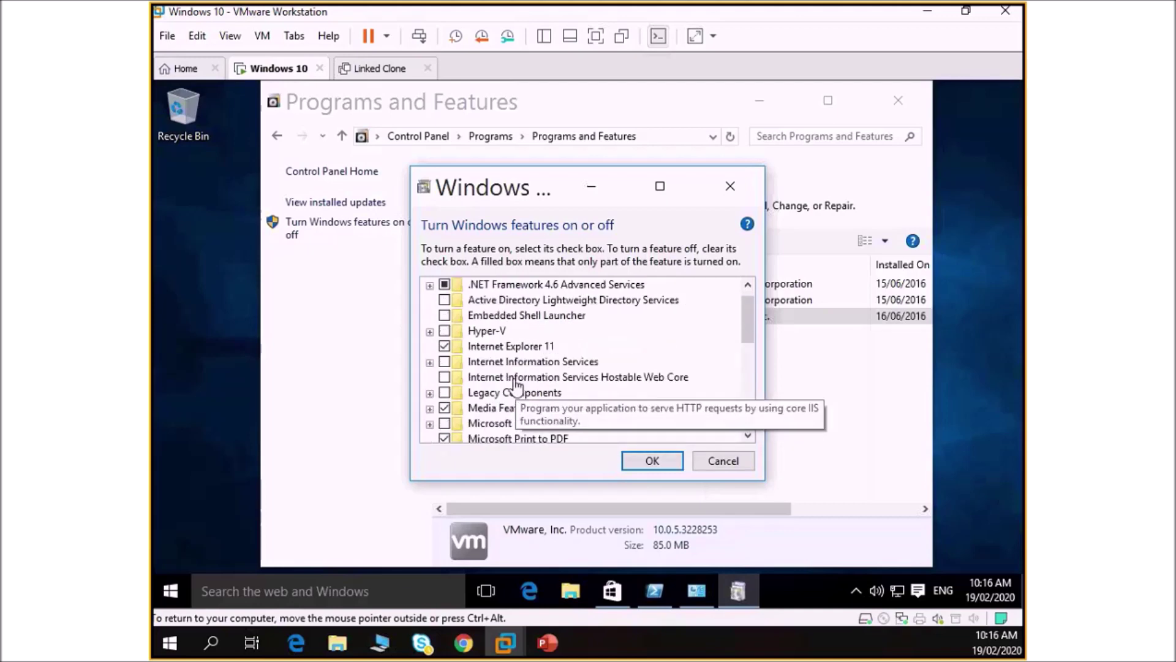
left_click(429, 331)
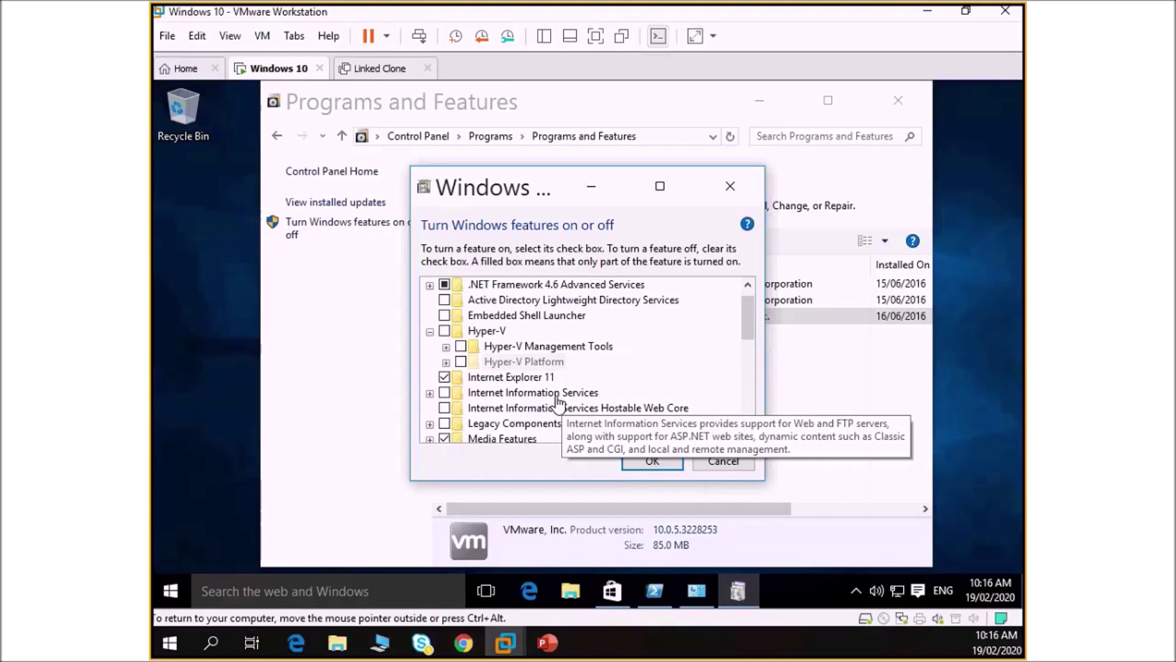
left_click(445, 331)
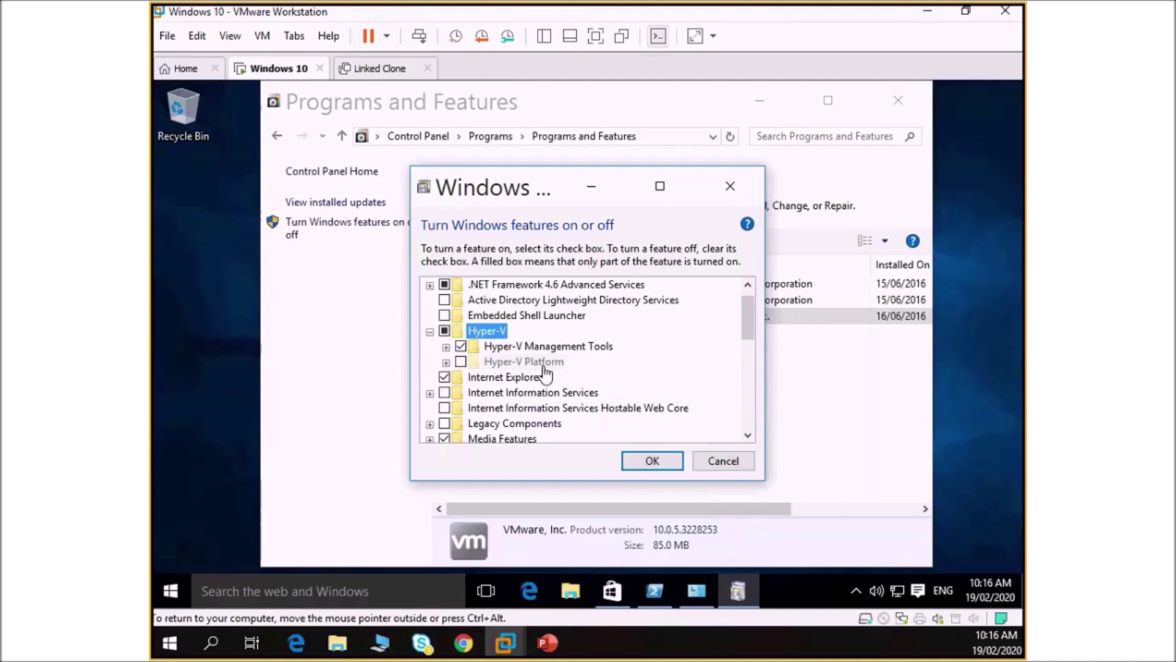
Shut down the Windows 10 guest from the Win+X menu and switch to Chrome on the host
right_click(170, 591)
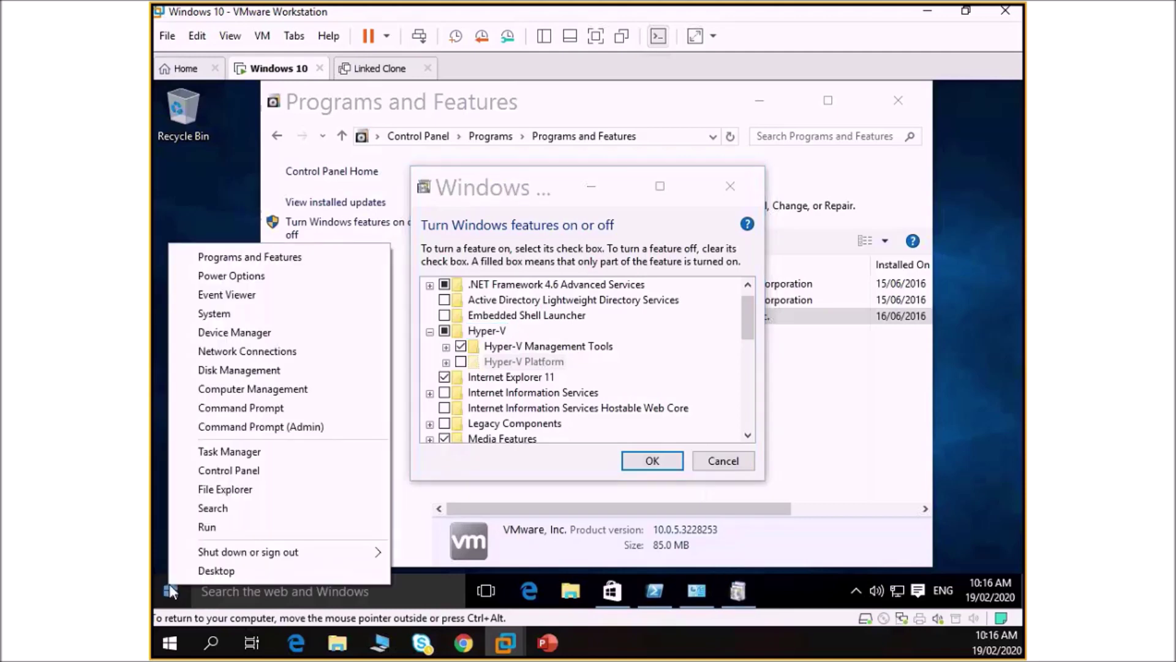
mouse_move(367, 552)
left_click(450, 532)
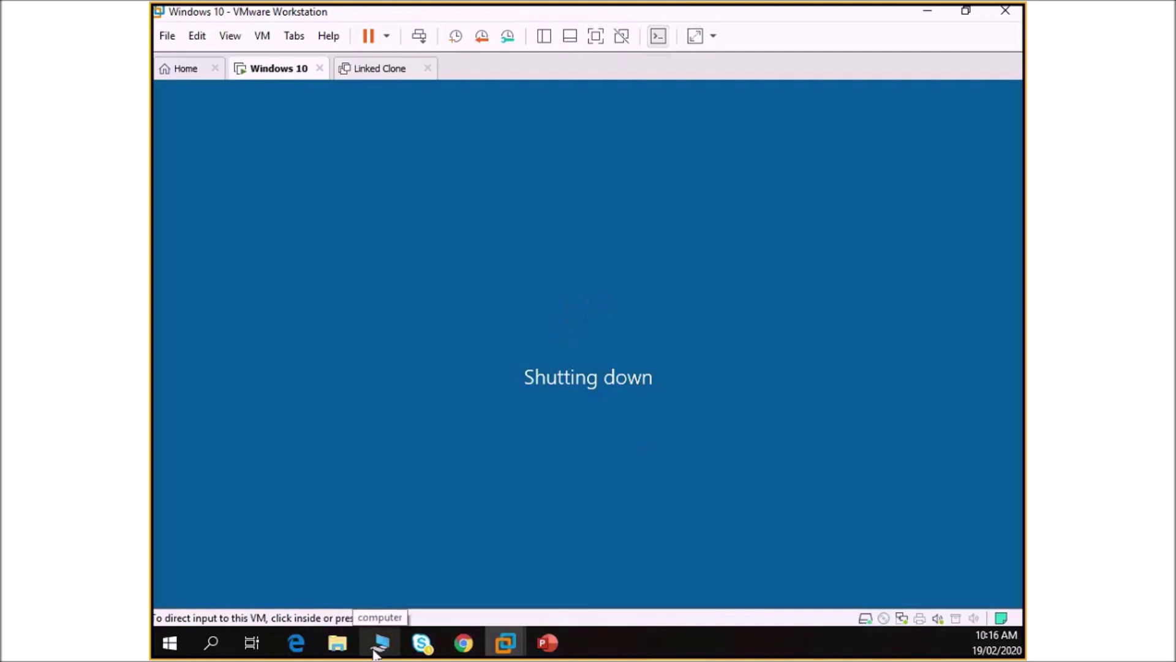
mouse_move(522, 641)
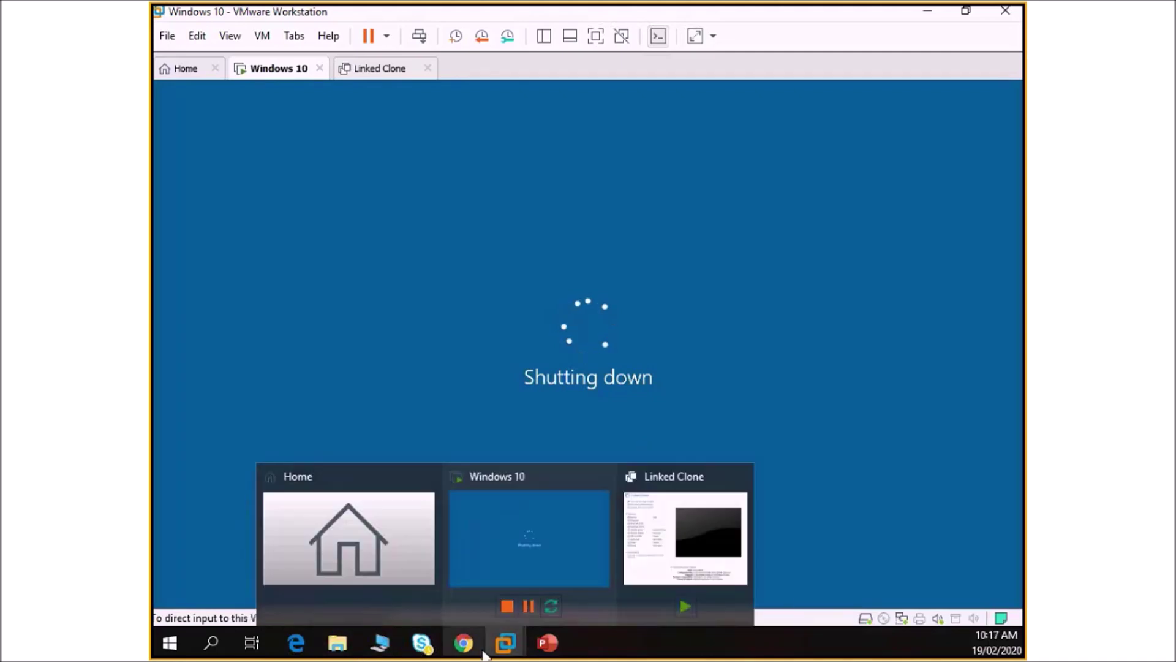
left_click(476, 653)
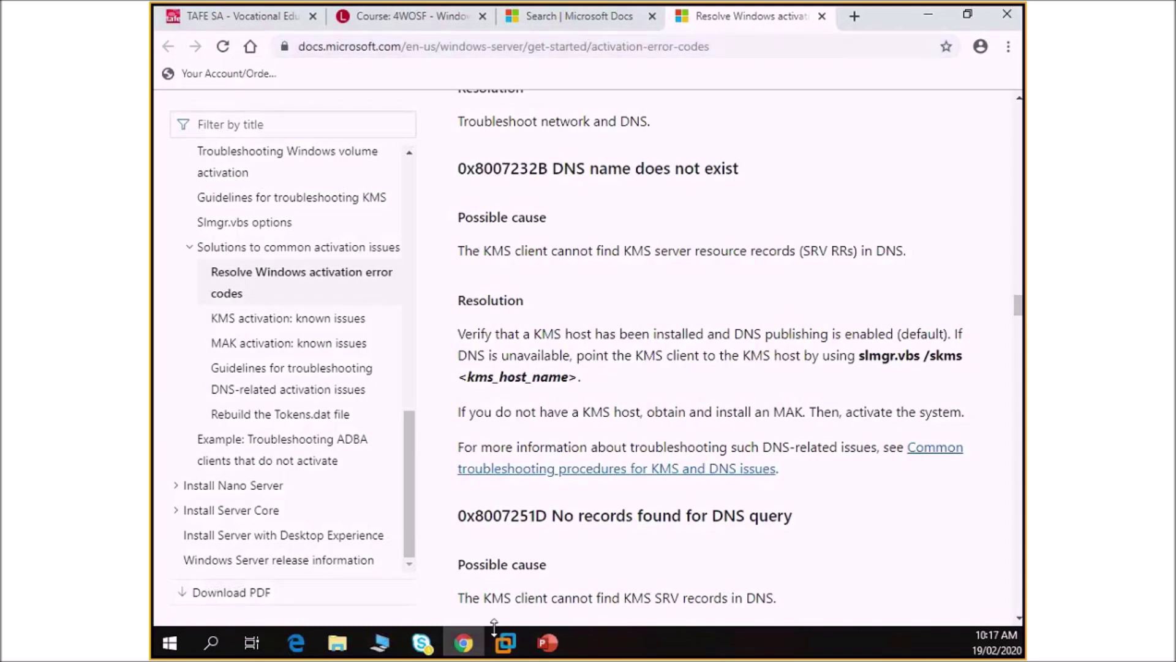
Download the 4WOSF Worksheet 4 Windows 10 Post Installation Configuration .docx from the course page and launch it
mouse_move(367, 16)
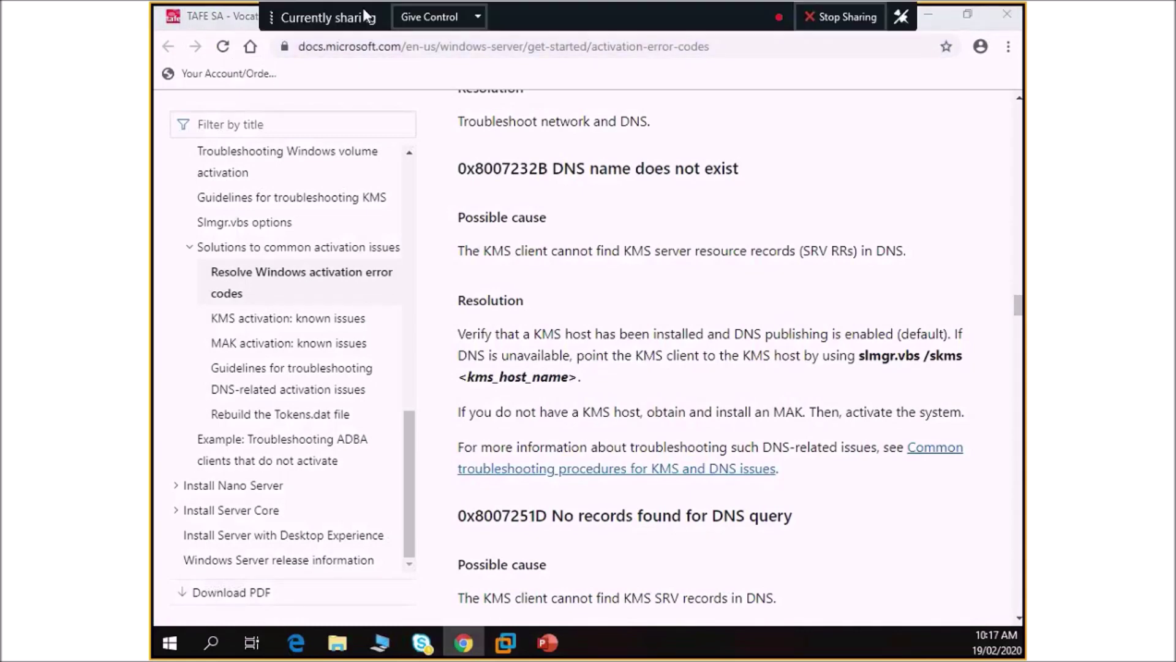
left_click(366, 16)
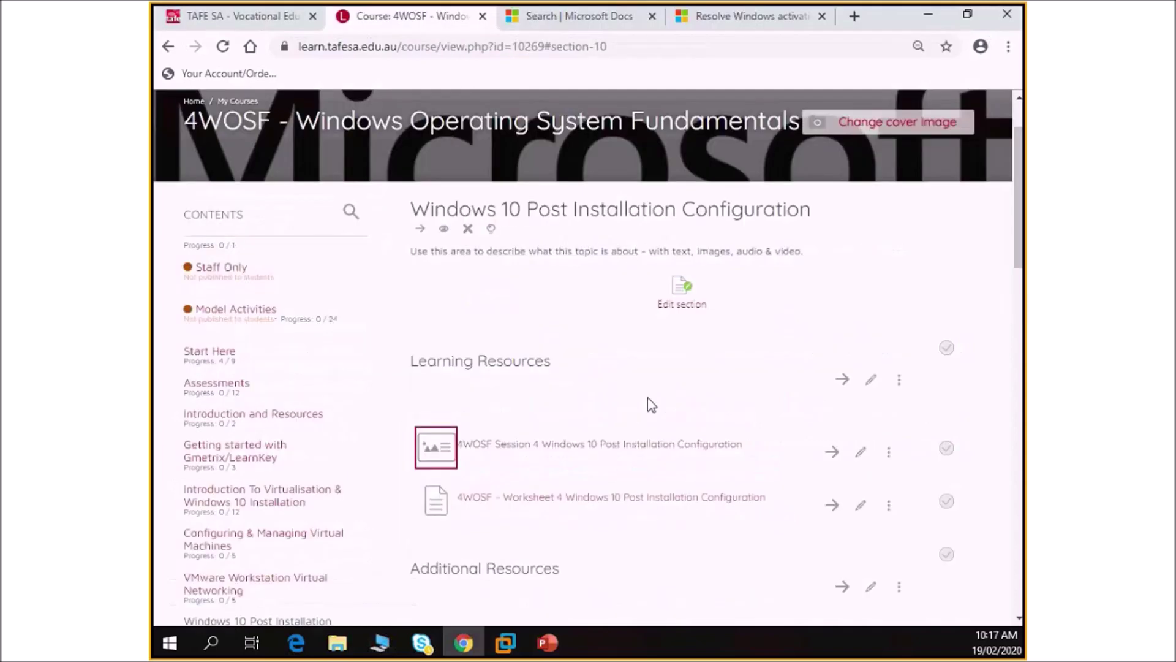
scroll(652, 404, "down", 4)
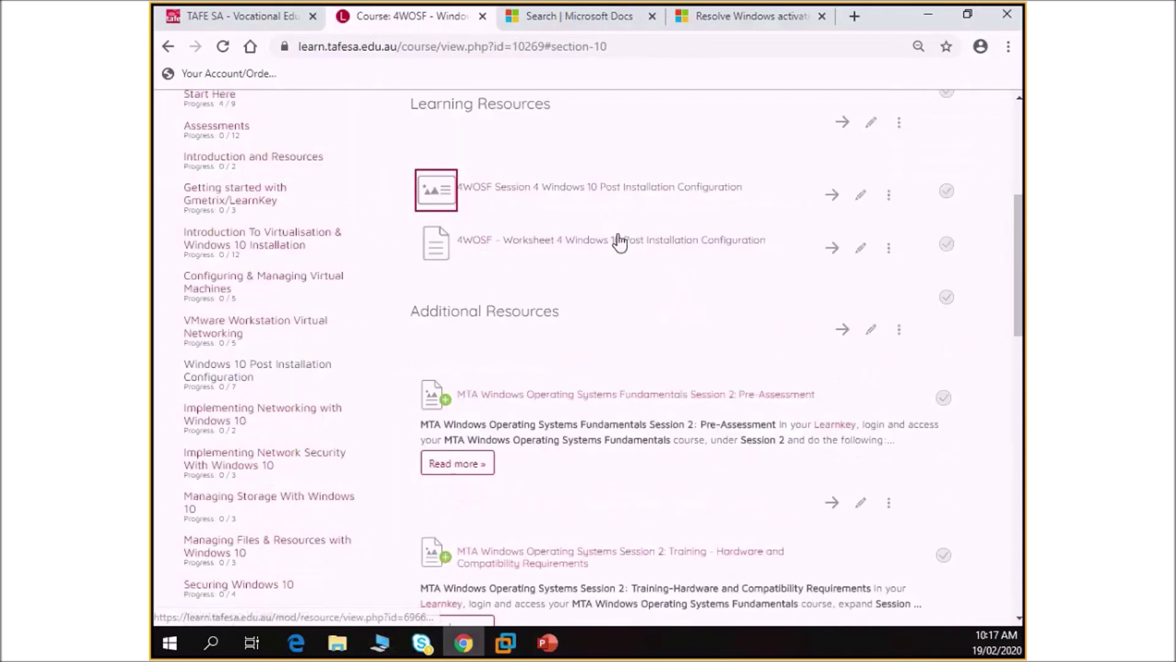
left_click(620, 242)
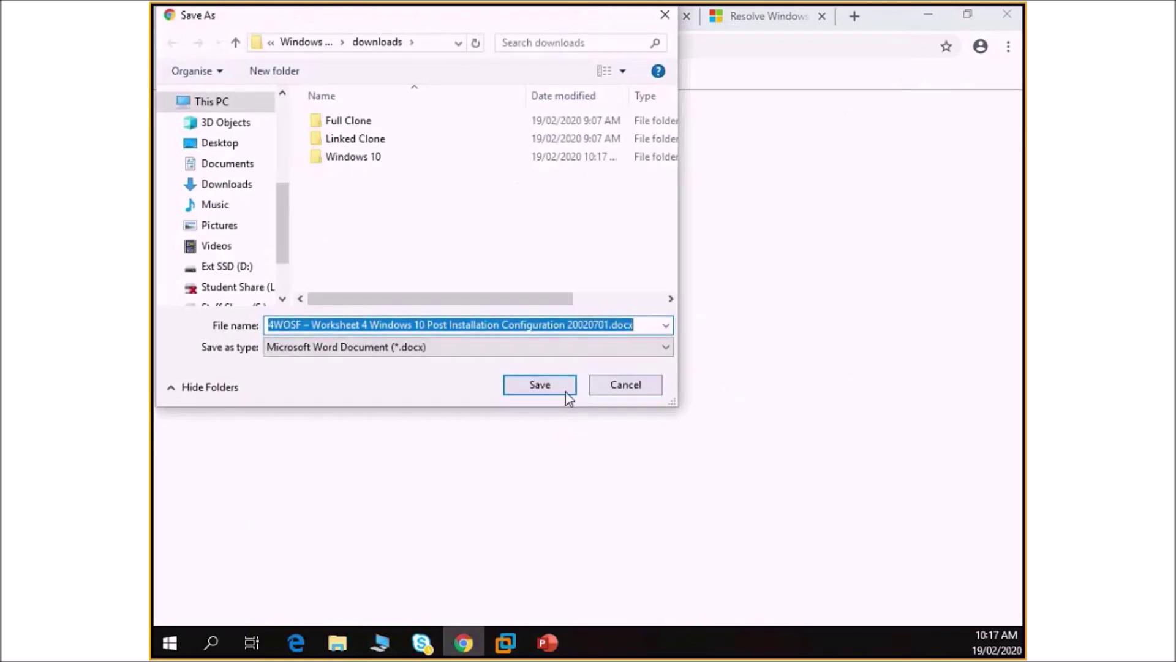
left_click(565, 390)
left_click(237, 605)
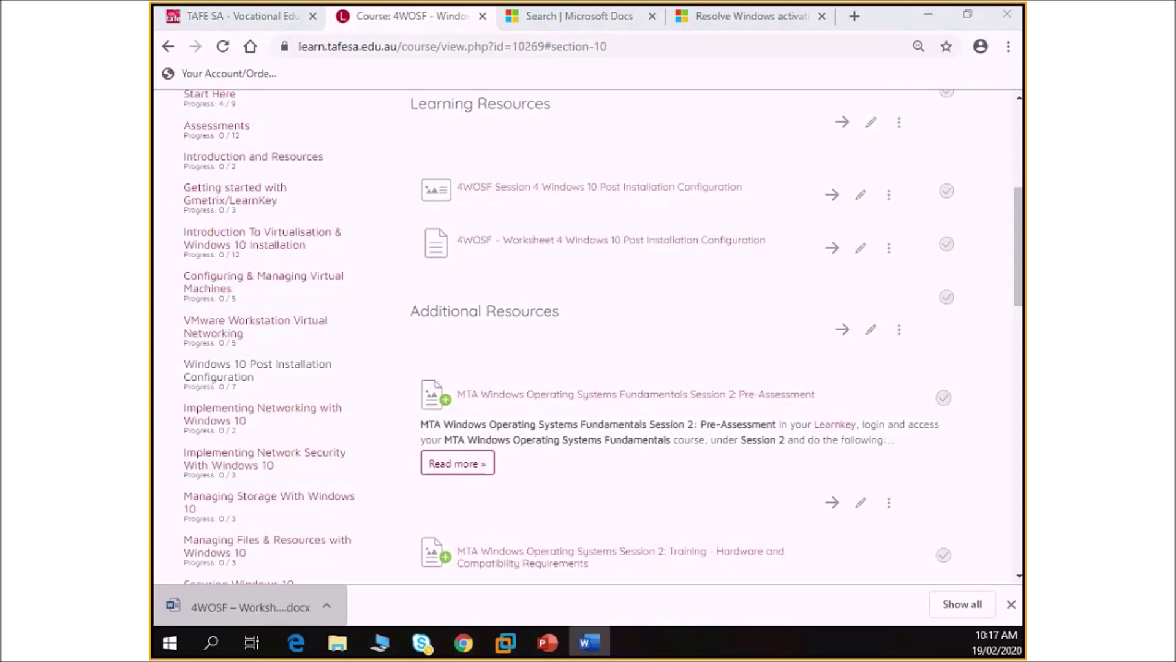
Scroll the worksheet to the vhv.enable and hypervisor.cpuid.v0 lines, then drag Word aside to reveal Chrome
left_click_drag(1018, 190, 987, 380)
scroll(668, 490, "down", 15)
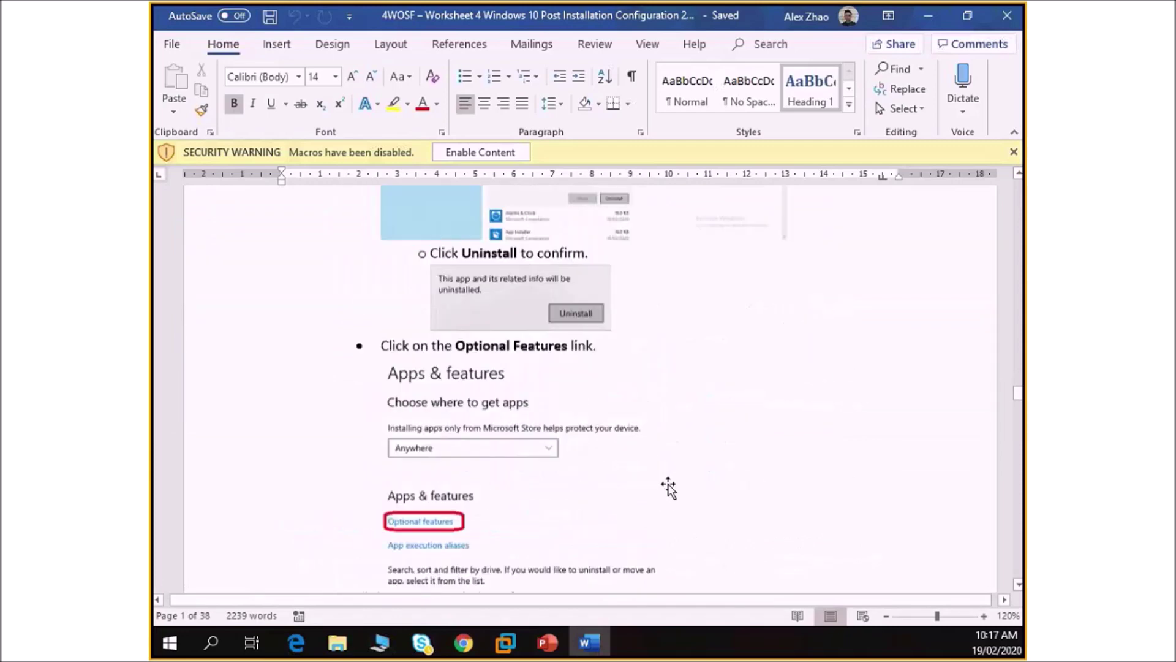
scroll(669, 488, "down", 10)
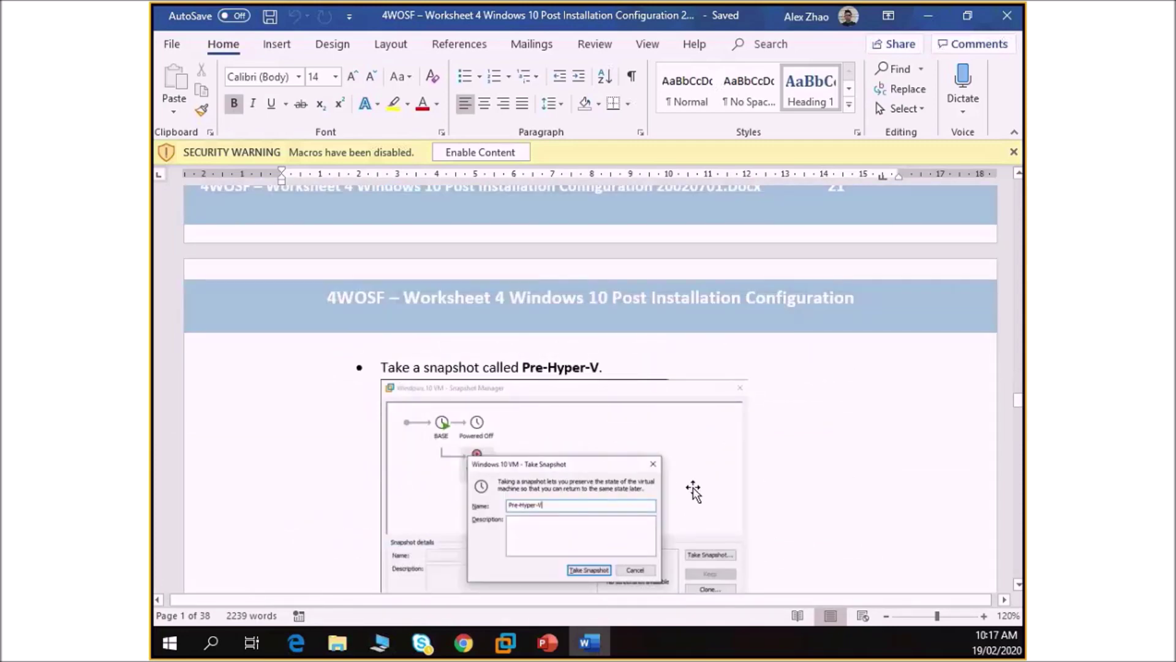
scroll(693, 490, "down", 15)
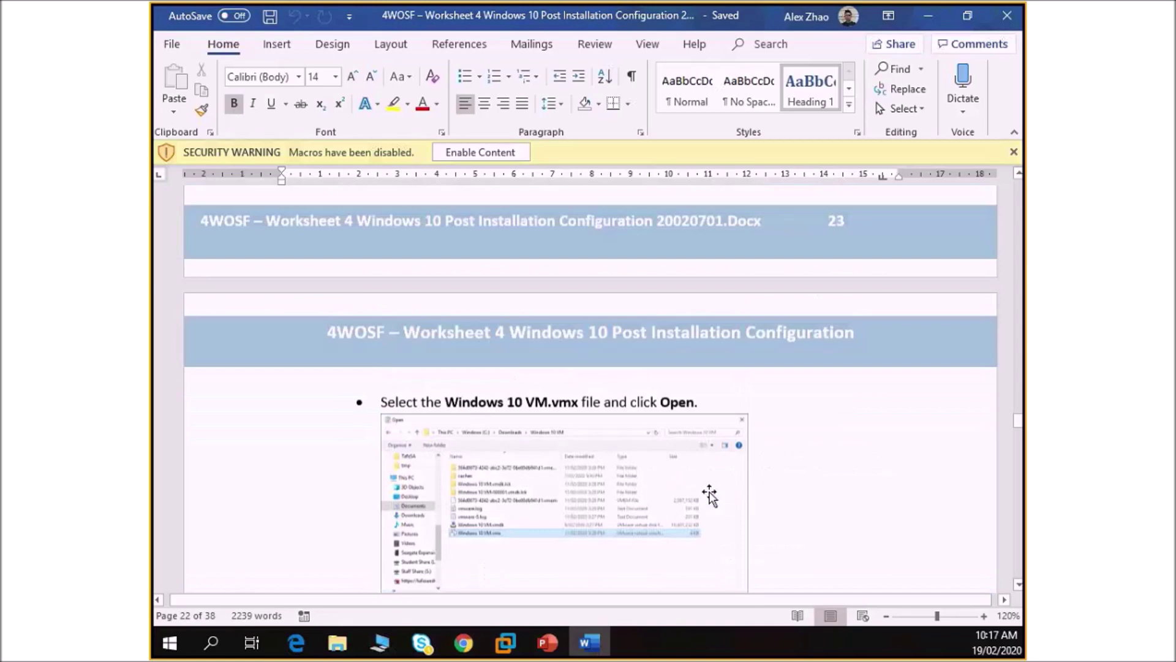
scroll(710, 495, "down", 15)
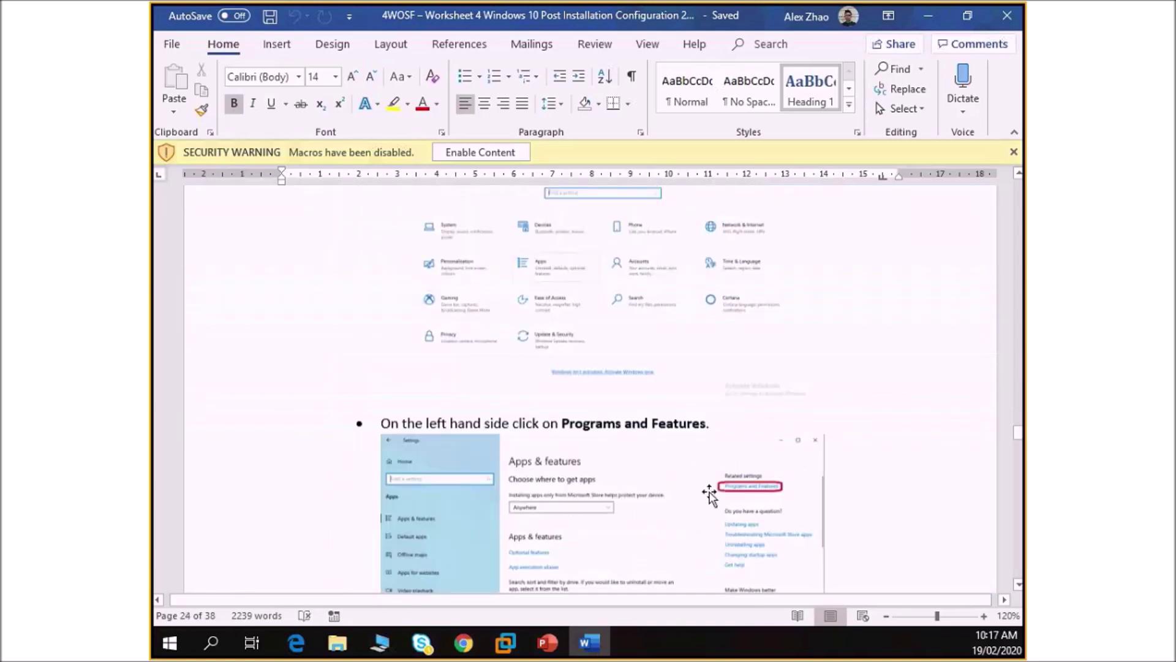
scroll(710, 495, "down", 15)
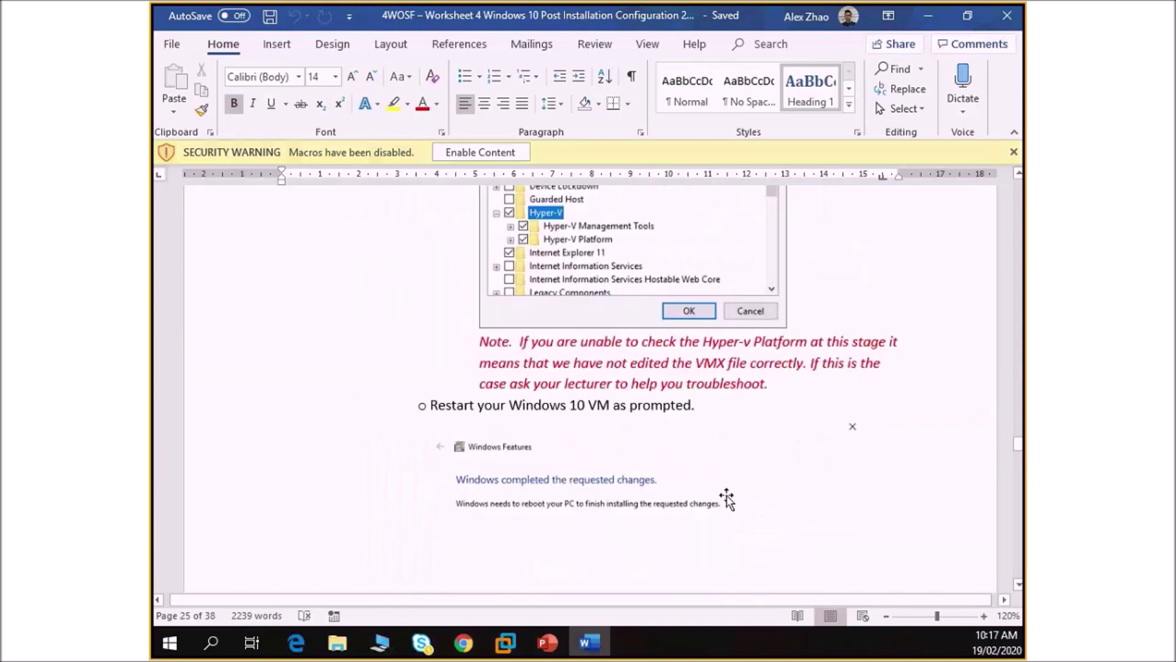
scroll(727, 500, "up", 10)
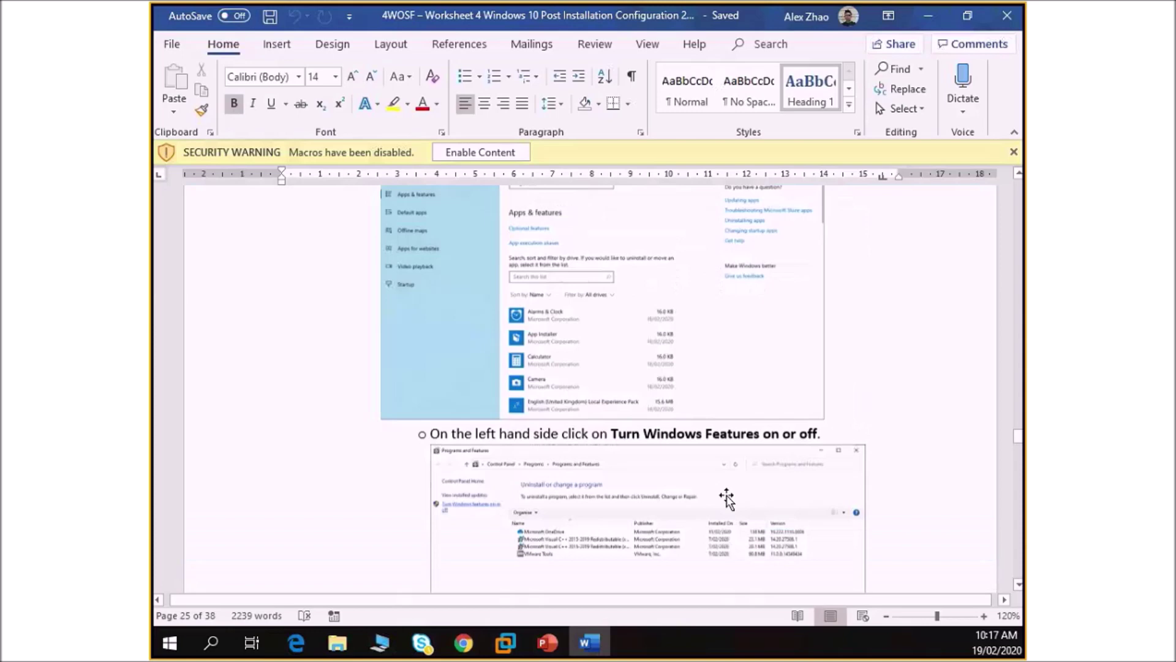
scroll(728, 500, "up", 4)
scroll(728, 500, "down", 10)
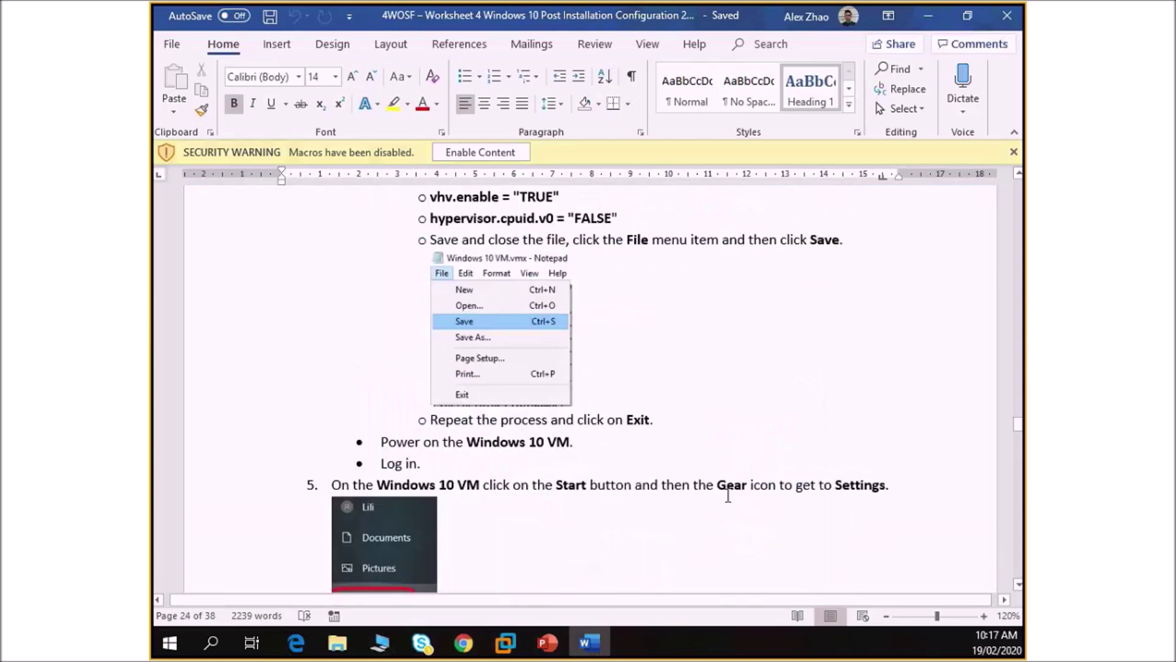
left_click(648, 504)
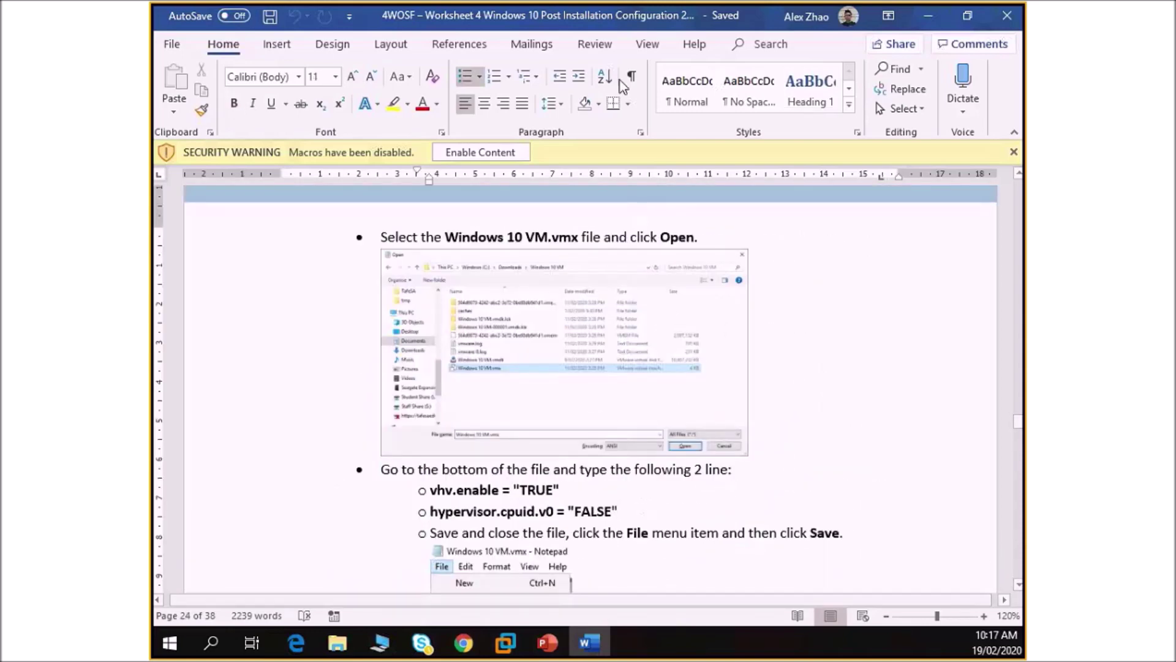
left_click_drag(533, 27, 74, 173)
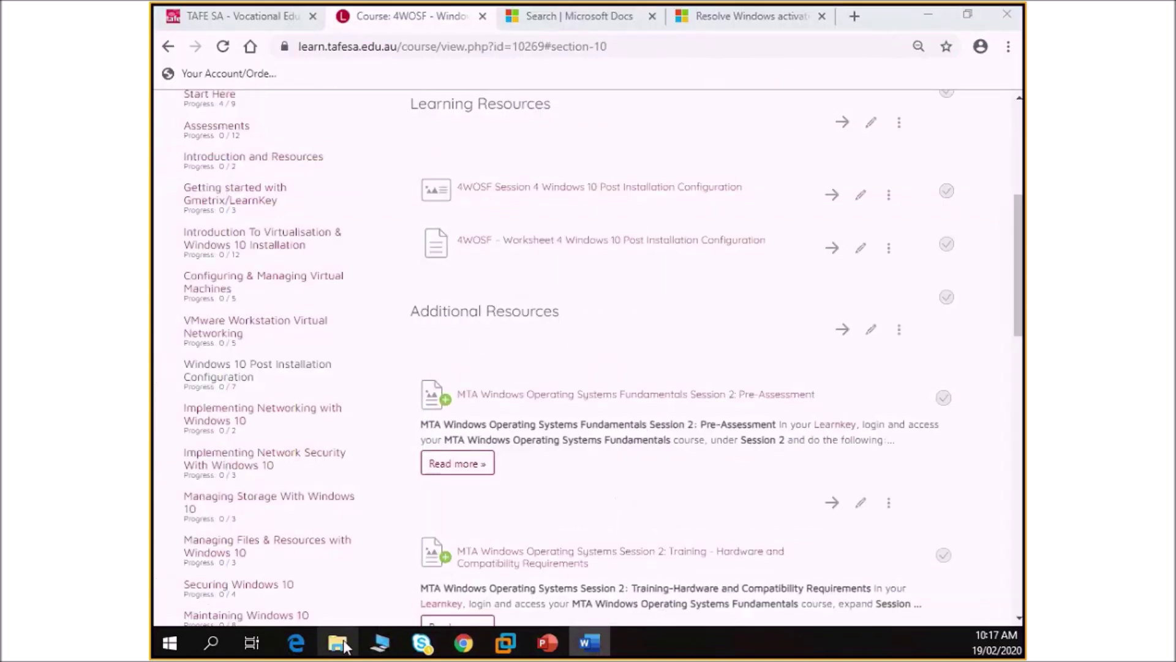
In File Explorer, go into the C:\downloads\Windows 10 folder and select Windows 10.vmx
left_click(341, 643)
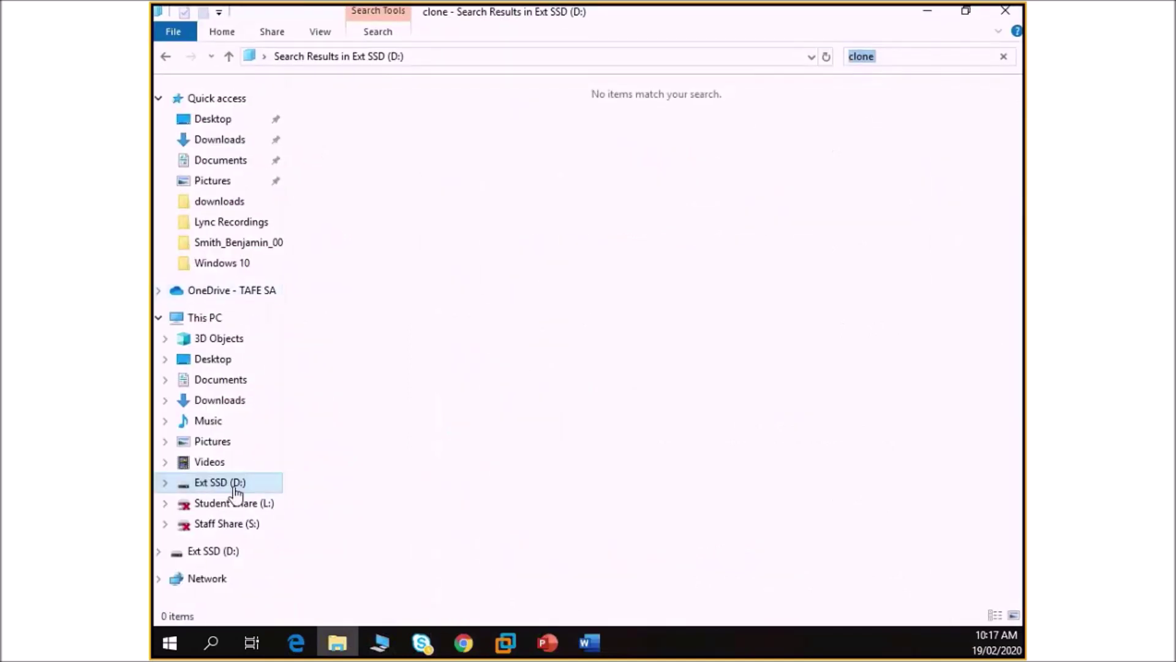
left_click(240, 268)
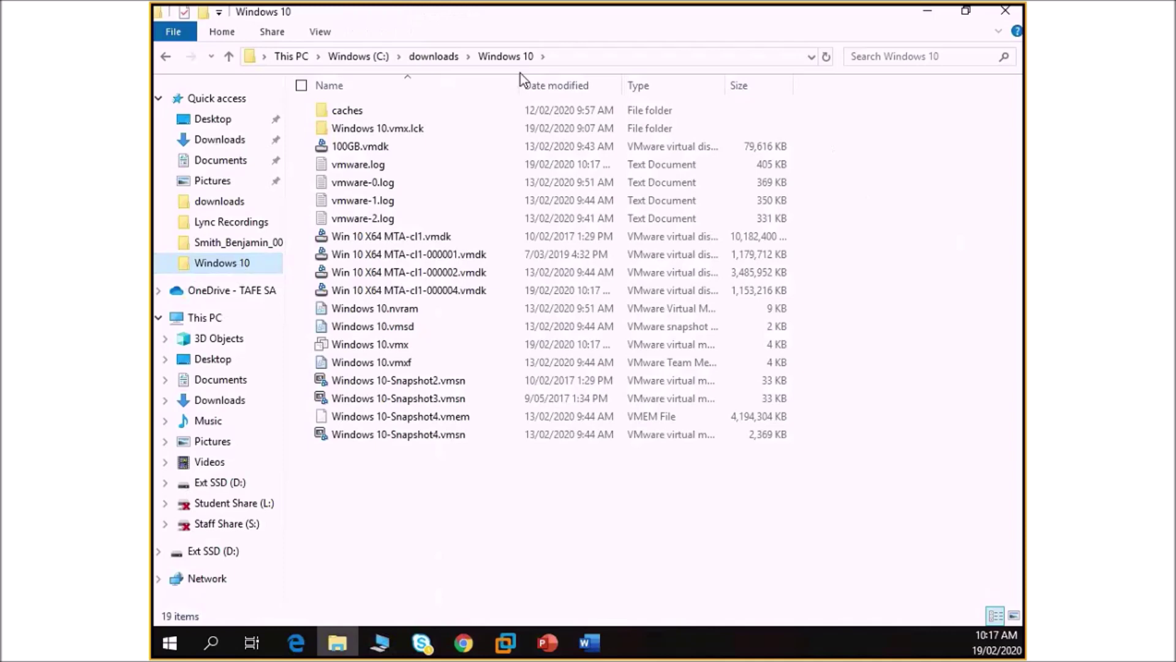
left_click(399, 348)
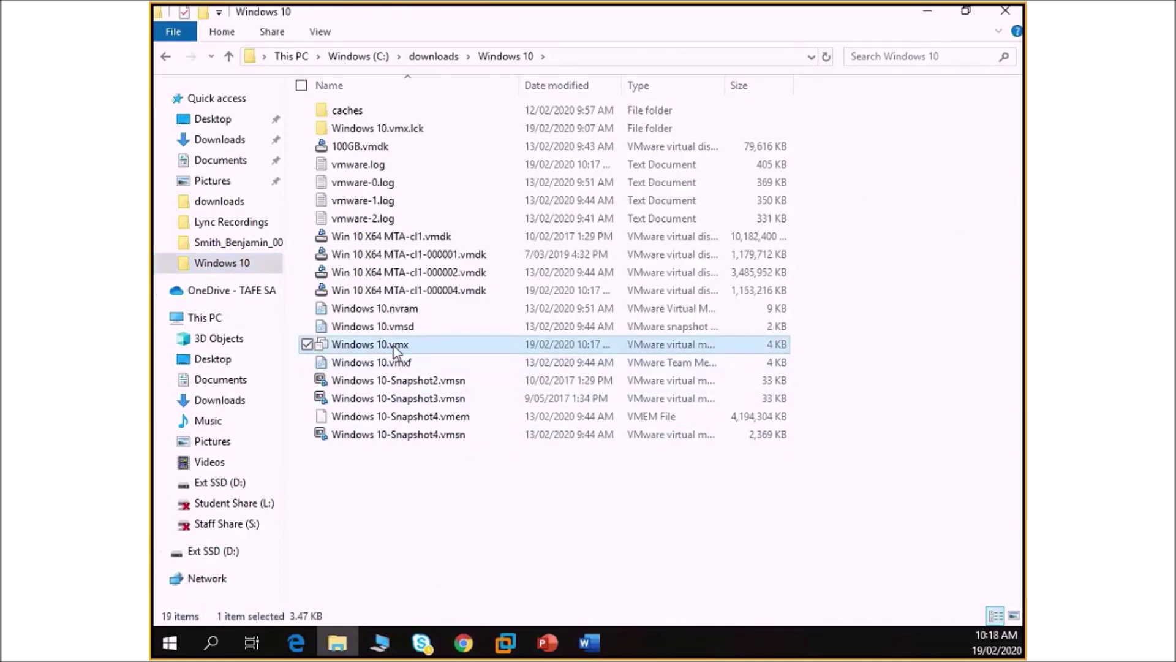
Toggle file name extensions off and back on, then edit Windows 10.vmx in Notepad++
left_click(320, 33)
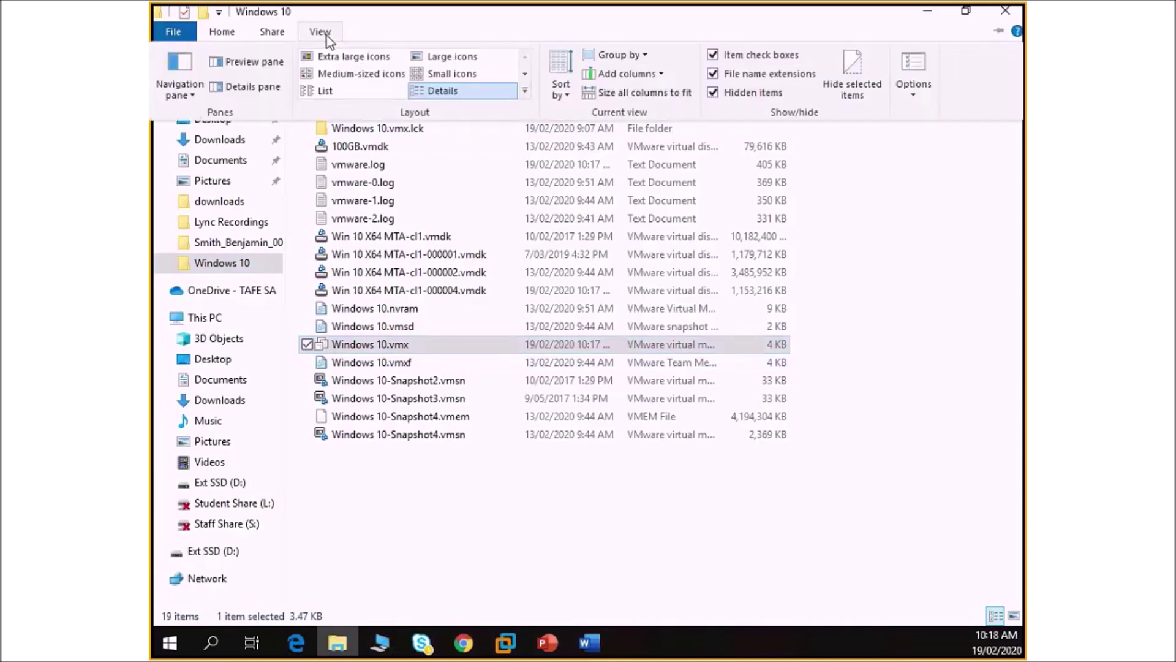
left_click(749, 76)
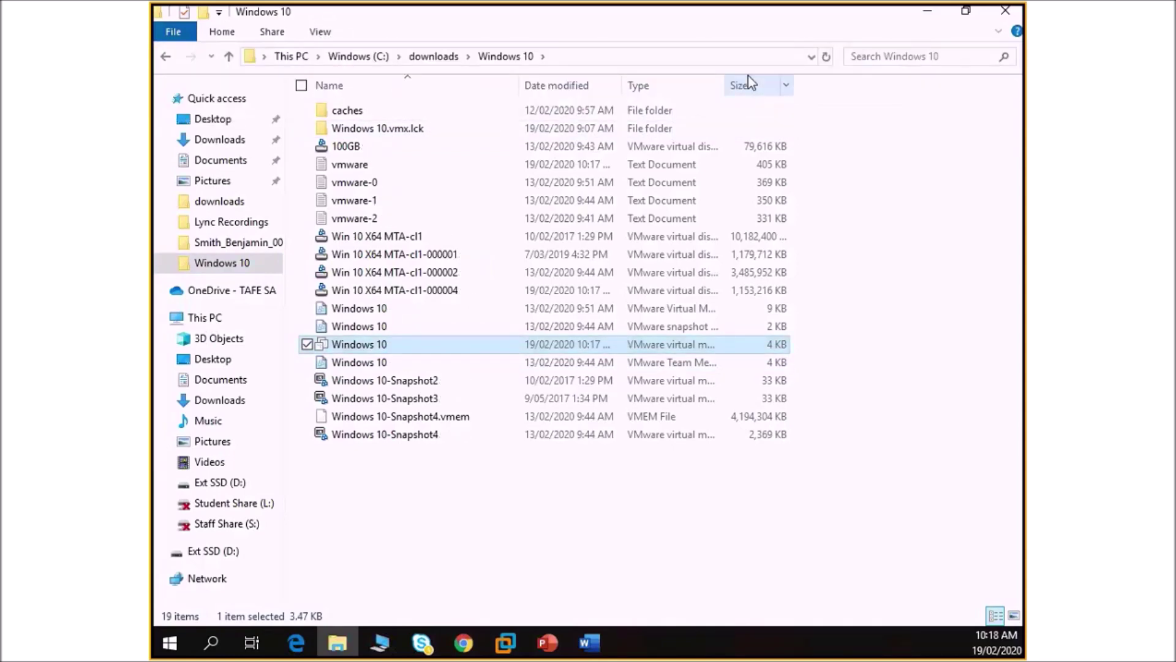
left_click(320, 33)
left_click(749, 76)
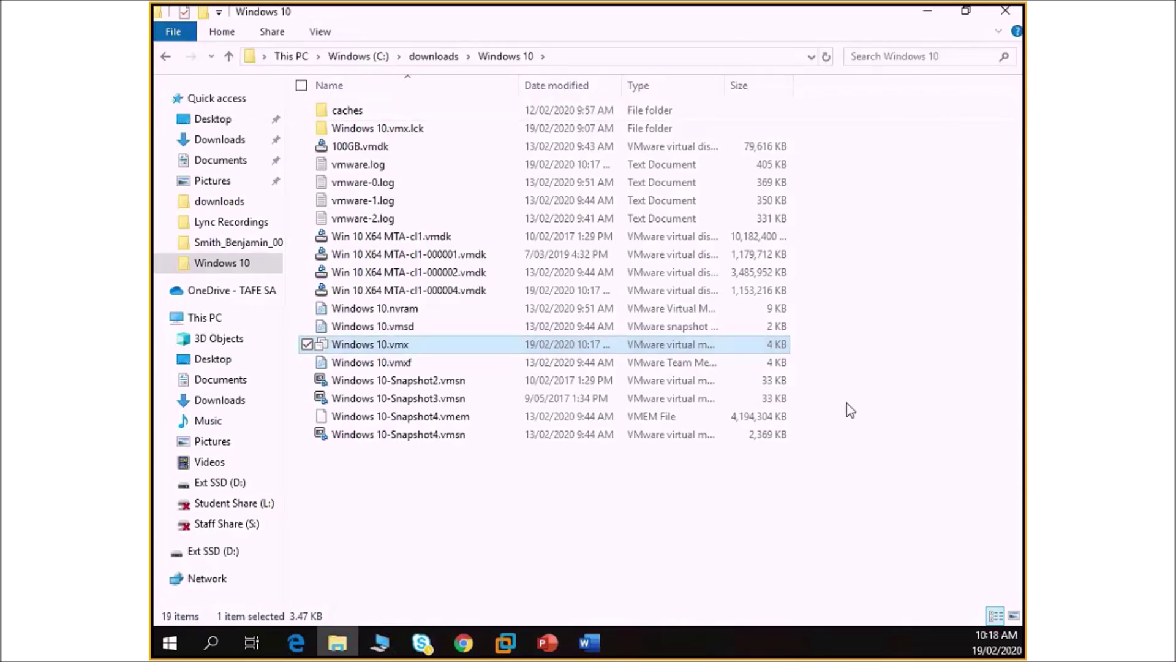
right_click(383, 352)
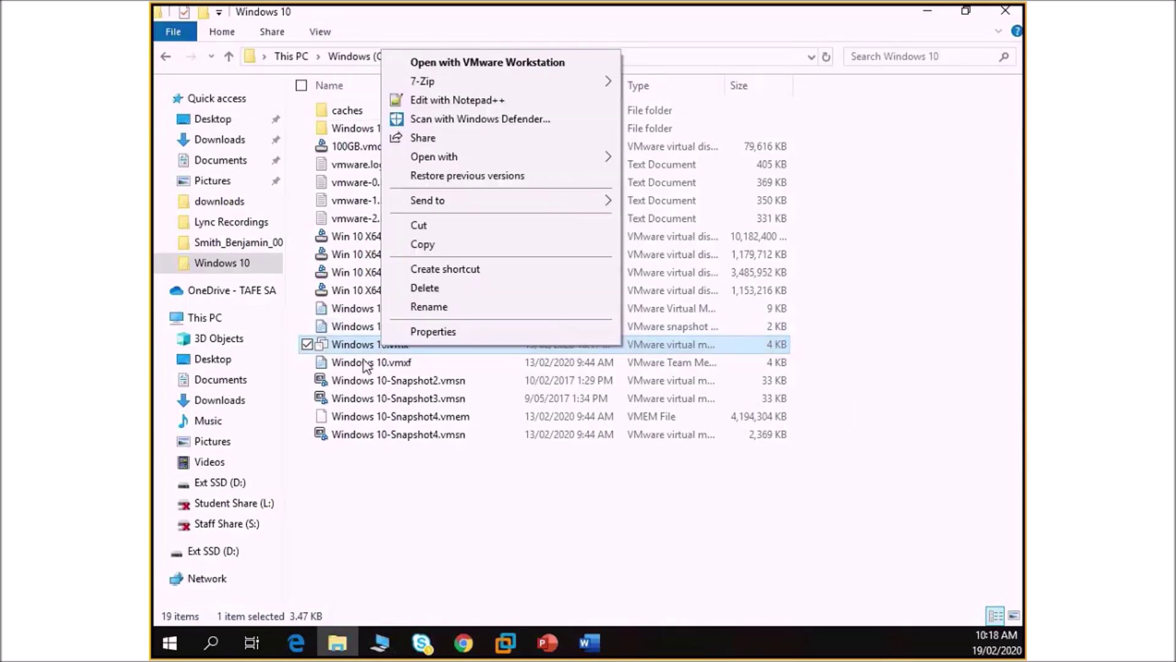
left_click(501, 101)
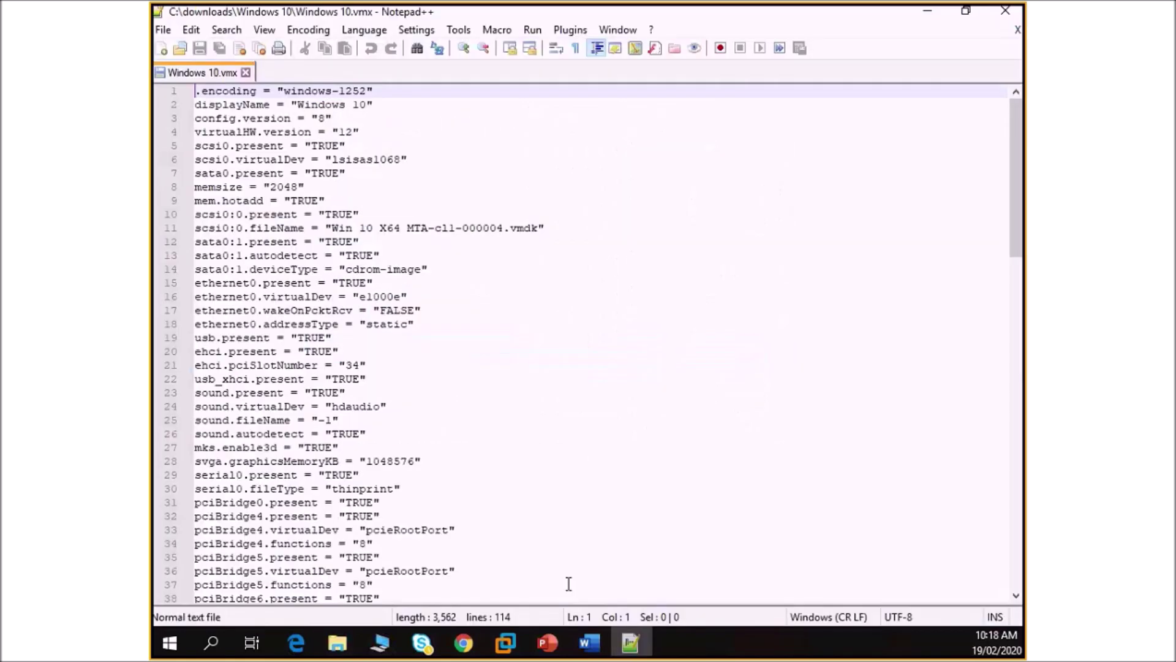
Copy the two nested-virtualisation lines from the Word worksheet and paste them at line 114
scroll(569, 584, "down", 6)
left_click_drag(1017, 226, 1017, 342)
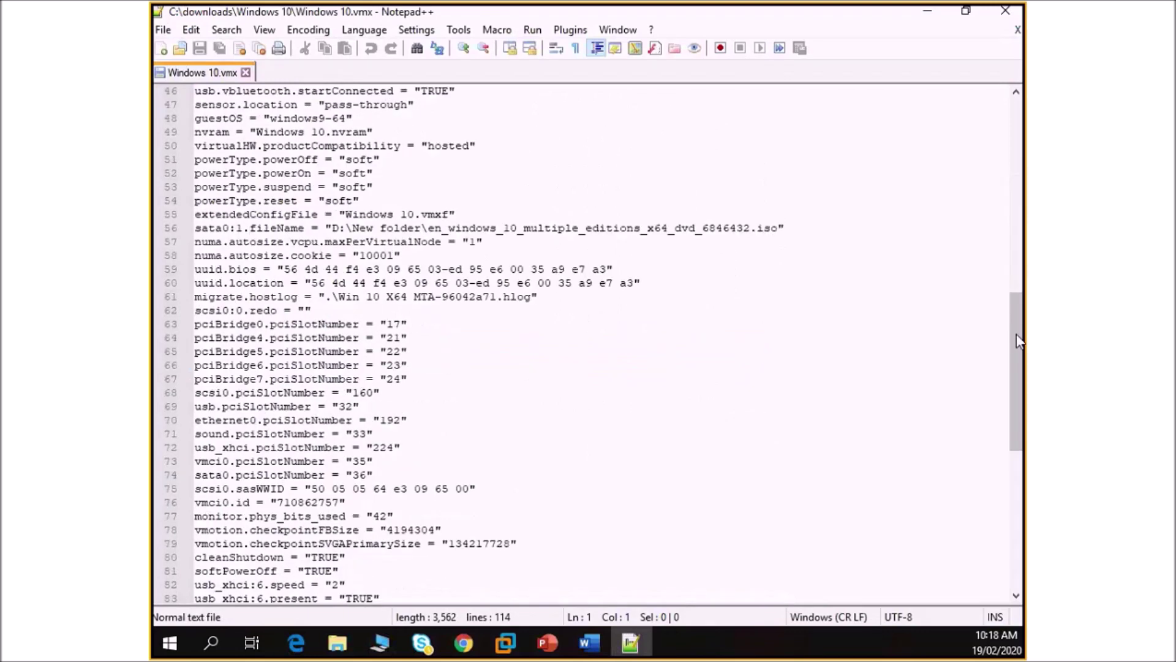
left_click_drag(1017, 368, 1020, 579)
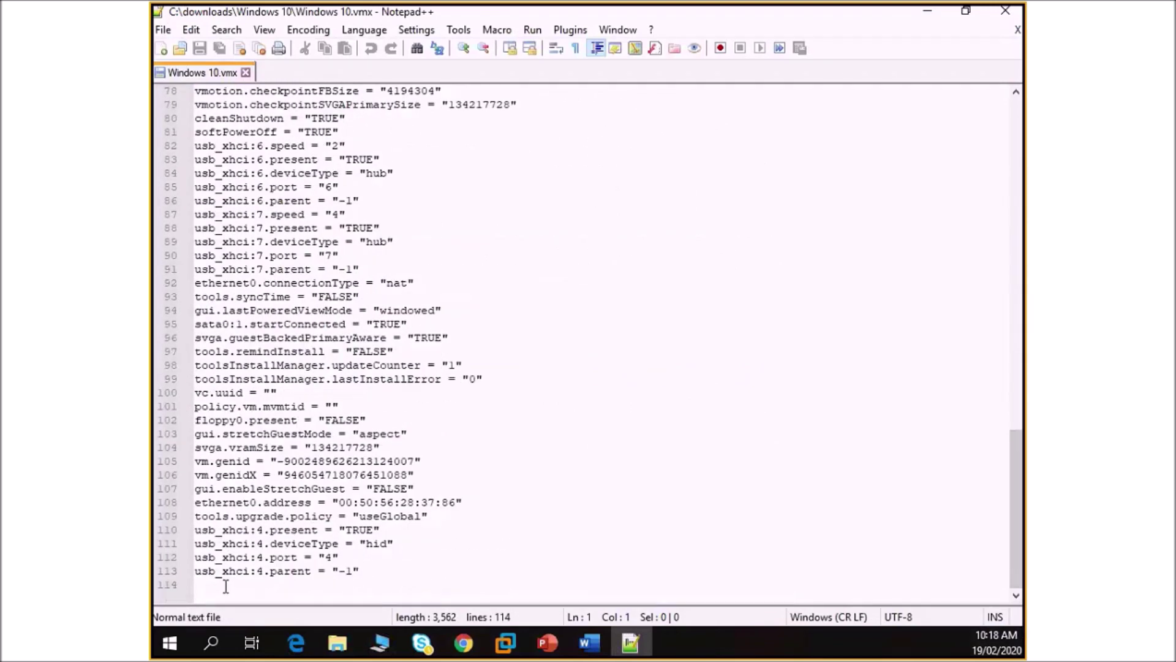
key("alt+Tab")
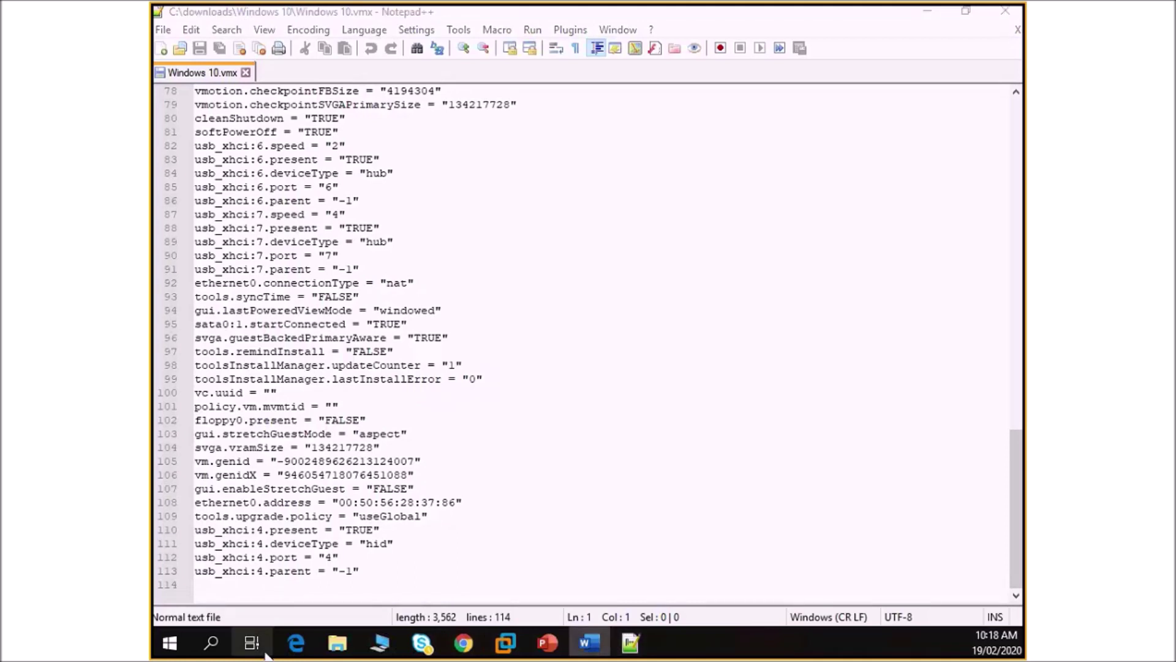
left_click(207, 592)
right_click(207, 592)
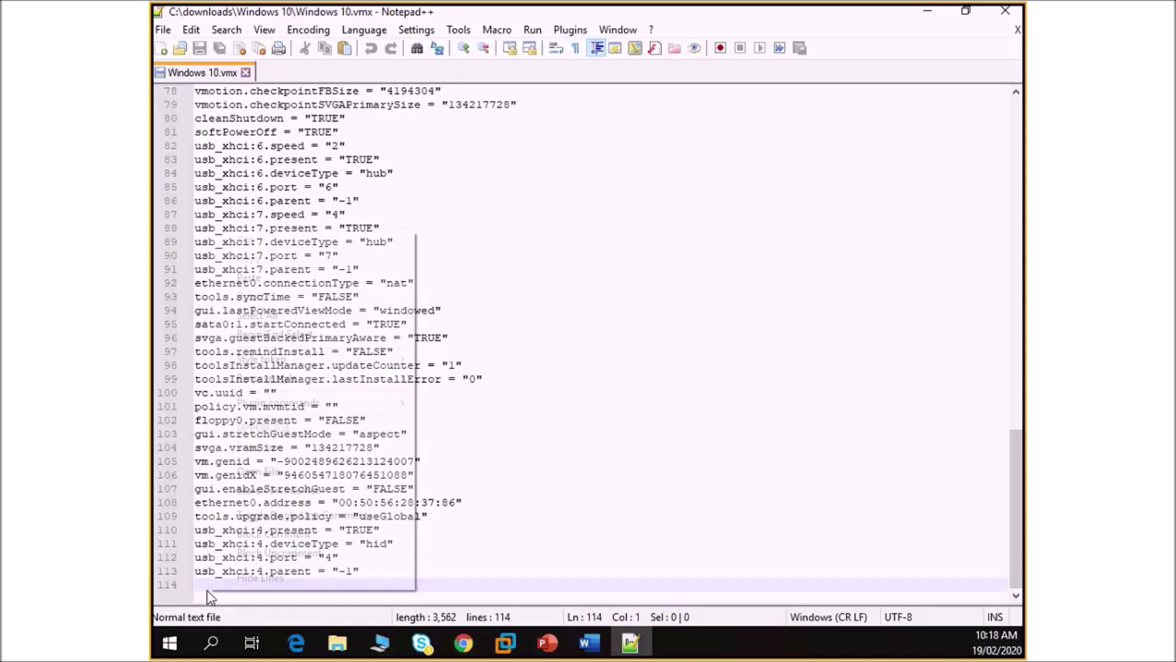
left_click(271, 280)
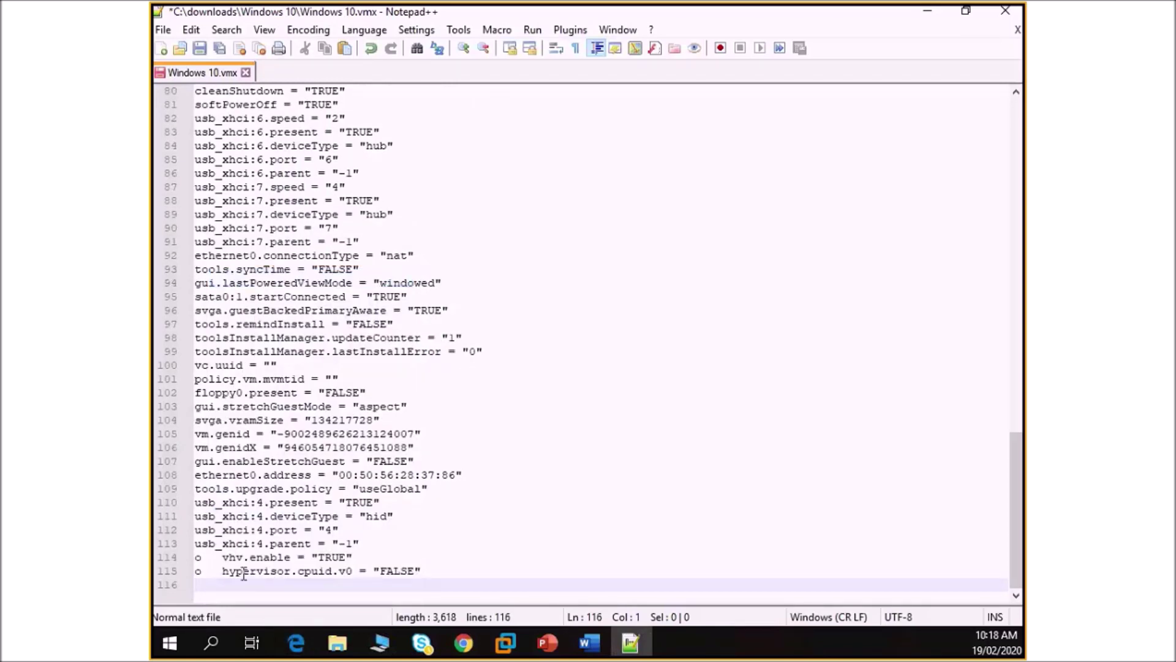
Strip the leading bullet 'o' and tab from the pasted vhv.enable and hypervisor.cpuid.v0 lines
left_click(217, 559)
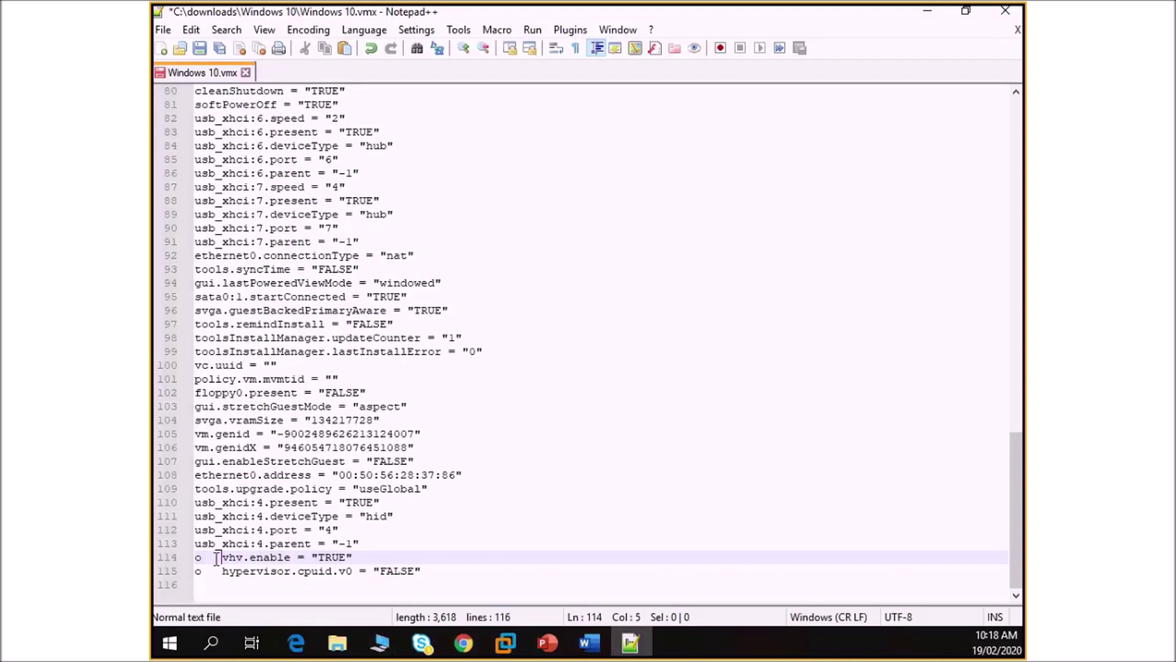
mouse_move(506, 642)
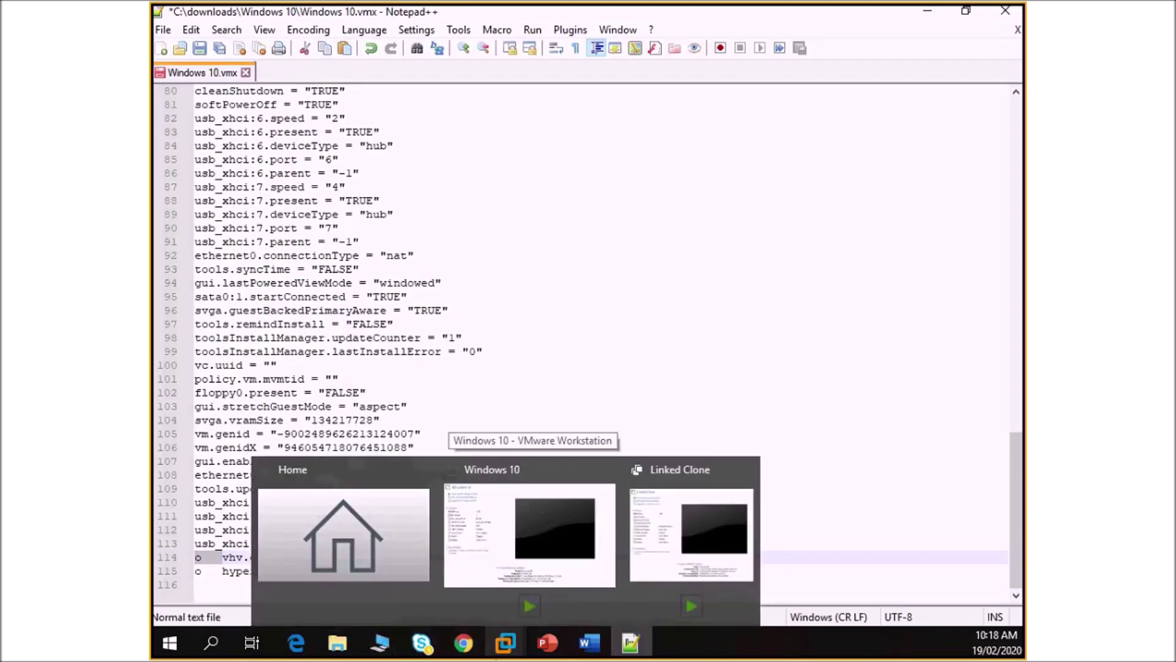
left_click(898, 190)
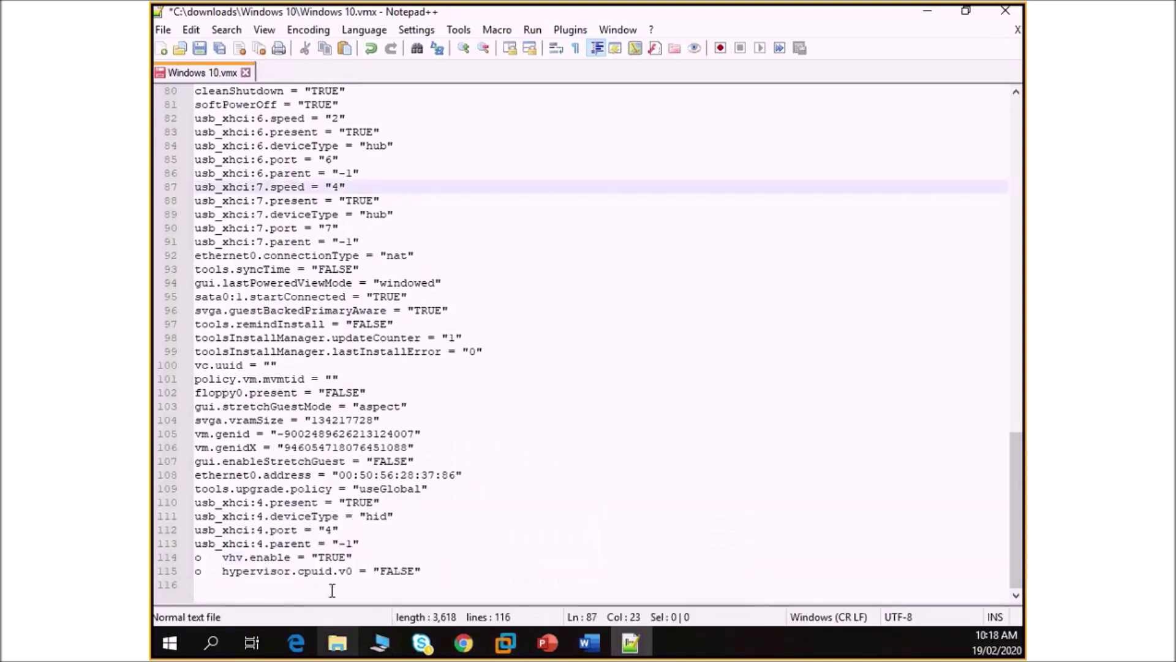
left_click(228, 556)
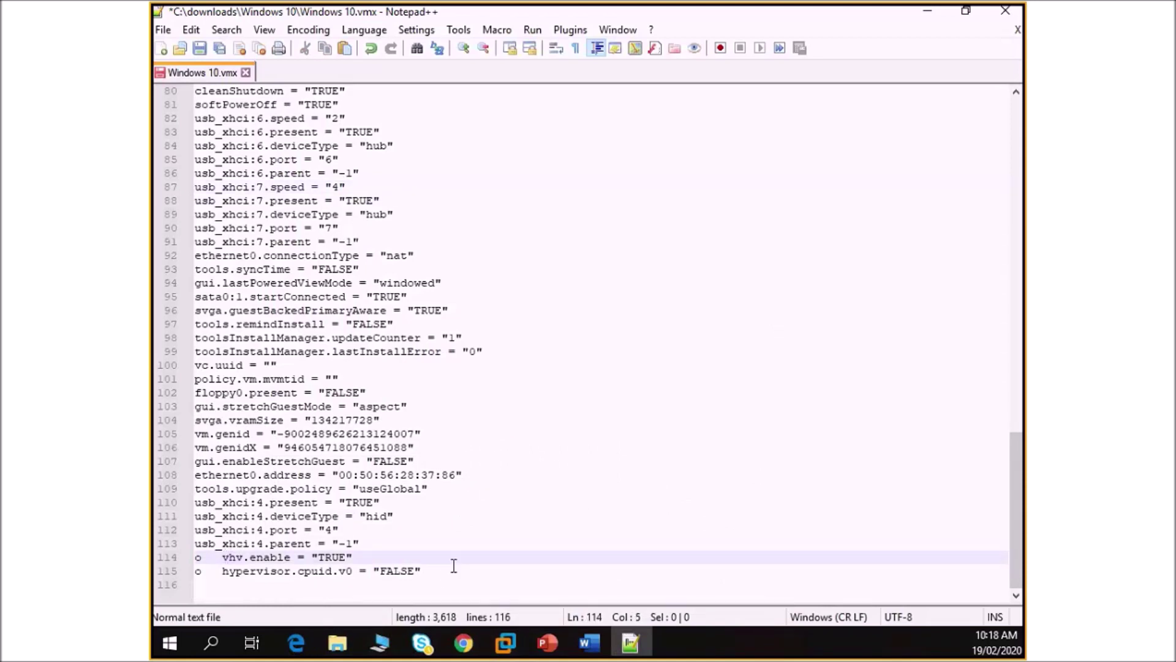
key("BackSpace")
key("BackSpace")
key("BackSpace")
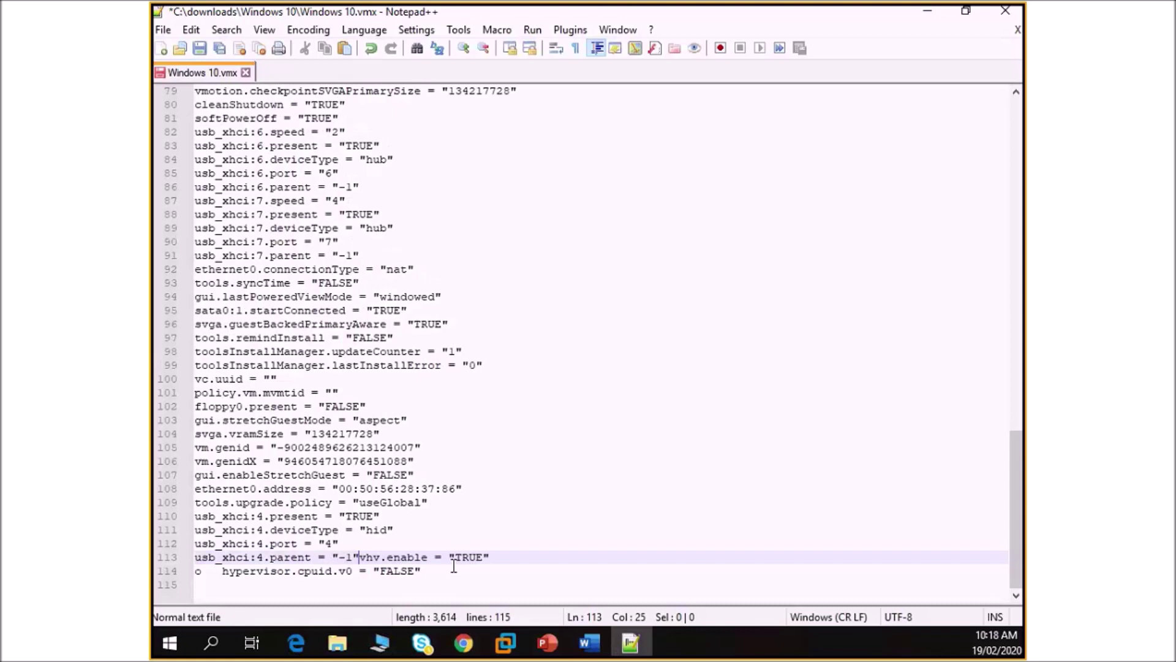
key("ctrl+z")
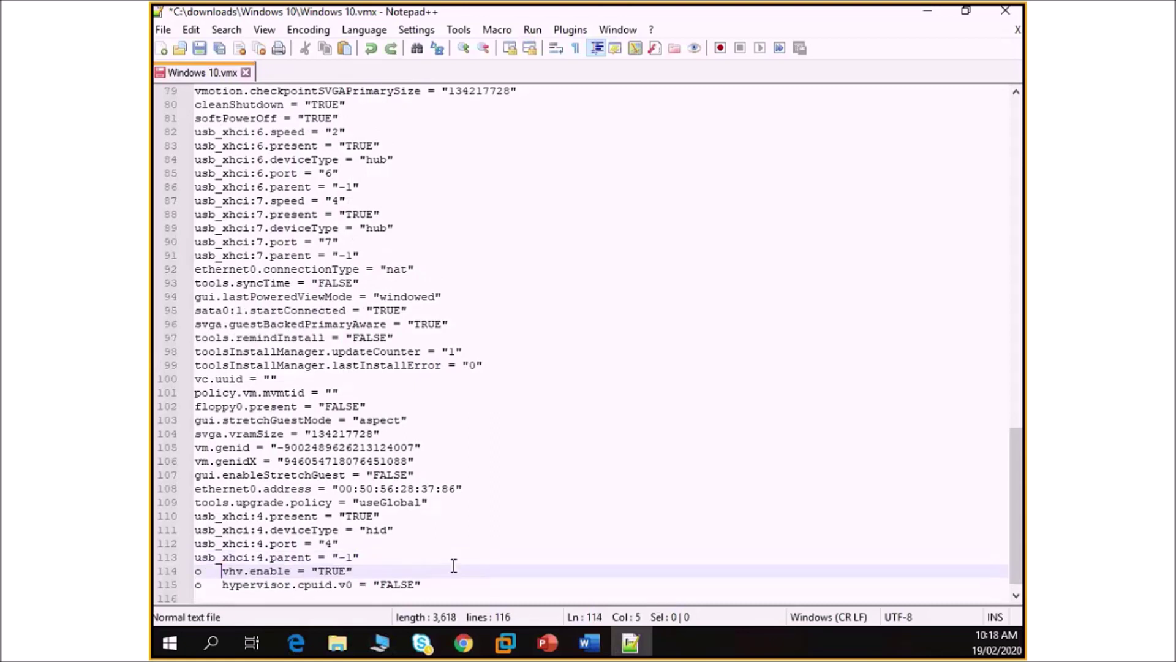
key("BackSpace")
key("BackSpace")
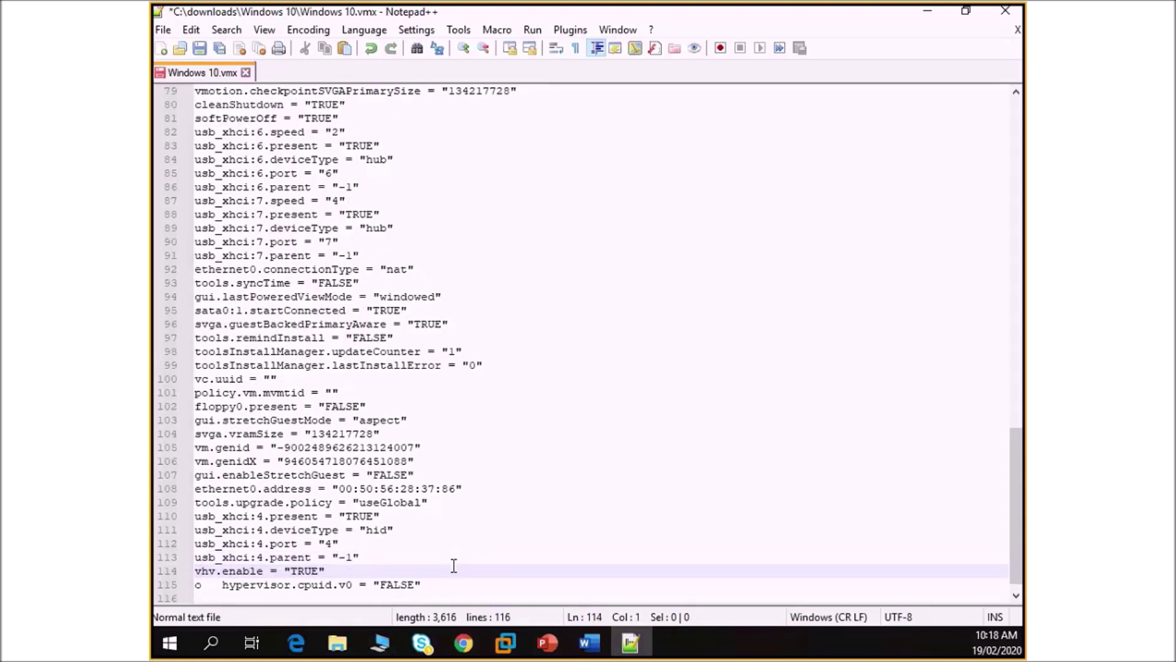
left_click(223, 585)
key("BackSpace")
key("BackSpace")
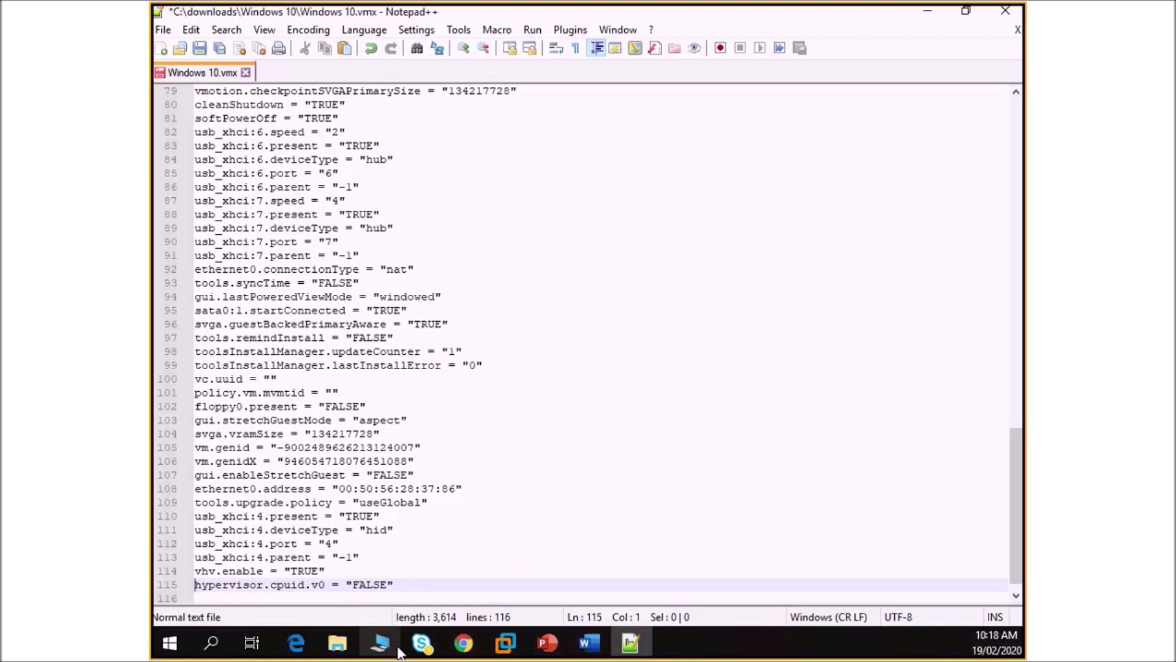
Save Windows 10.vmx in Notepad++ and close the editor
left_click(397, 651)
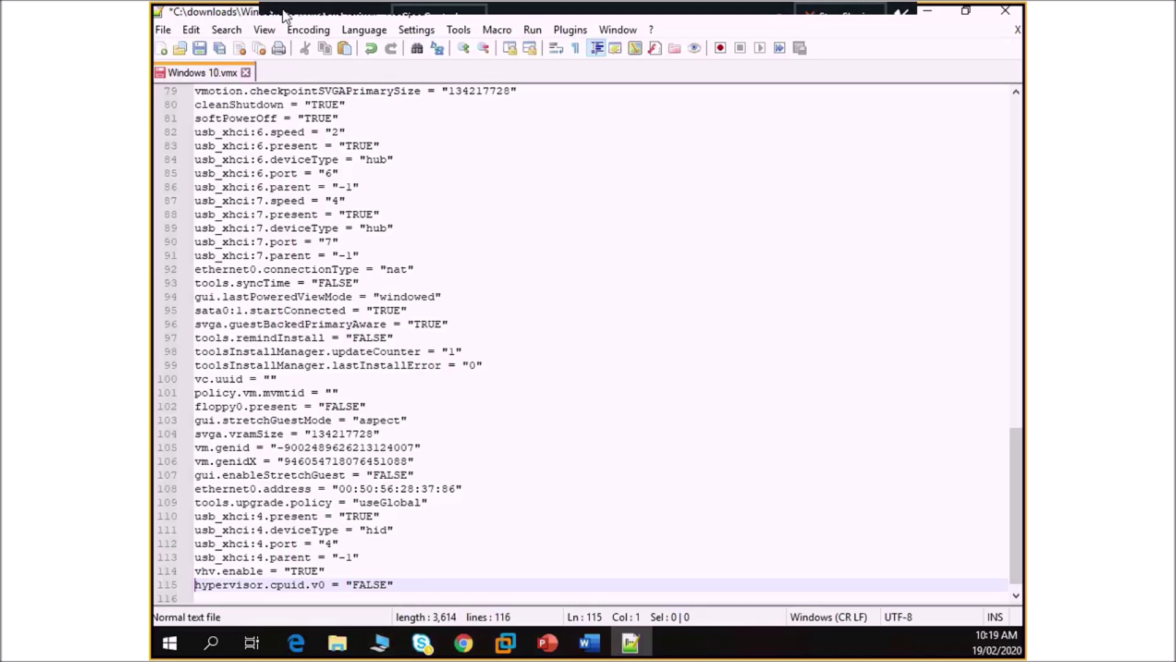
left_click(199, 47)
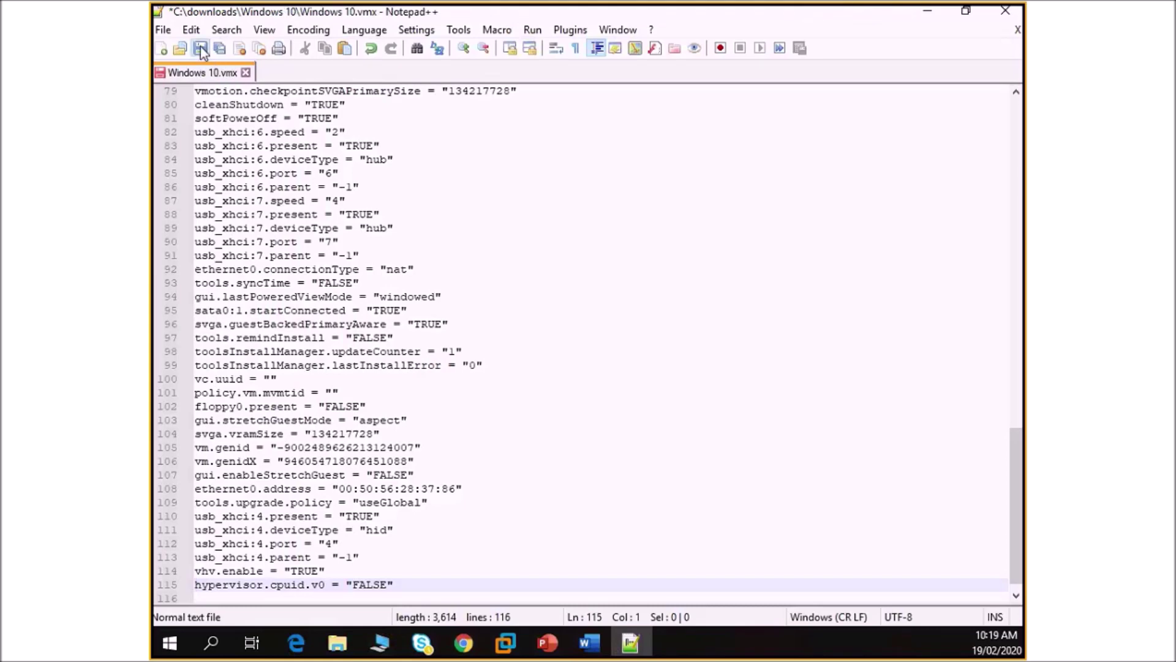
left_click(1005, 12)
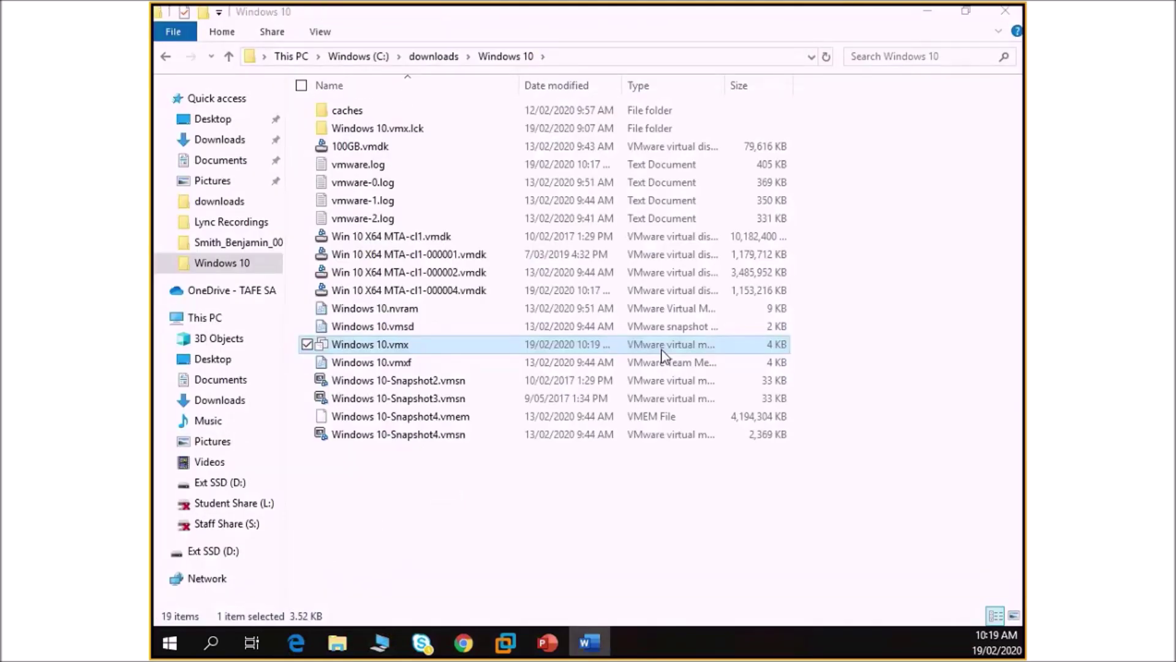
Bring VMware Workstation forward and power on the Windows 10 virtual machine
mouse_move(506, 642)
left_click(516, 517)
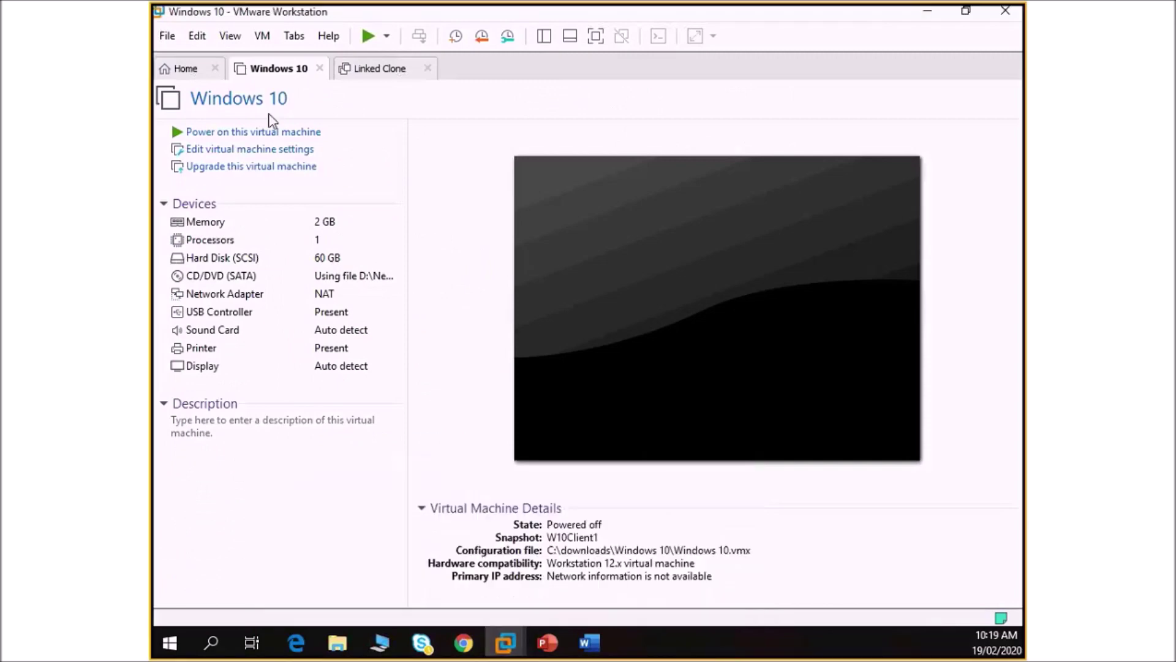
left_click(258, 131)
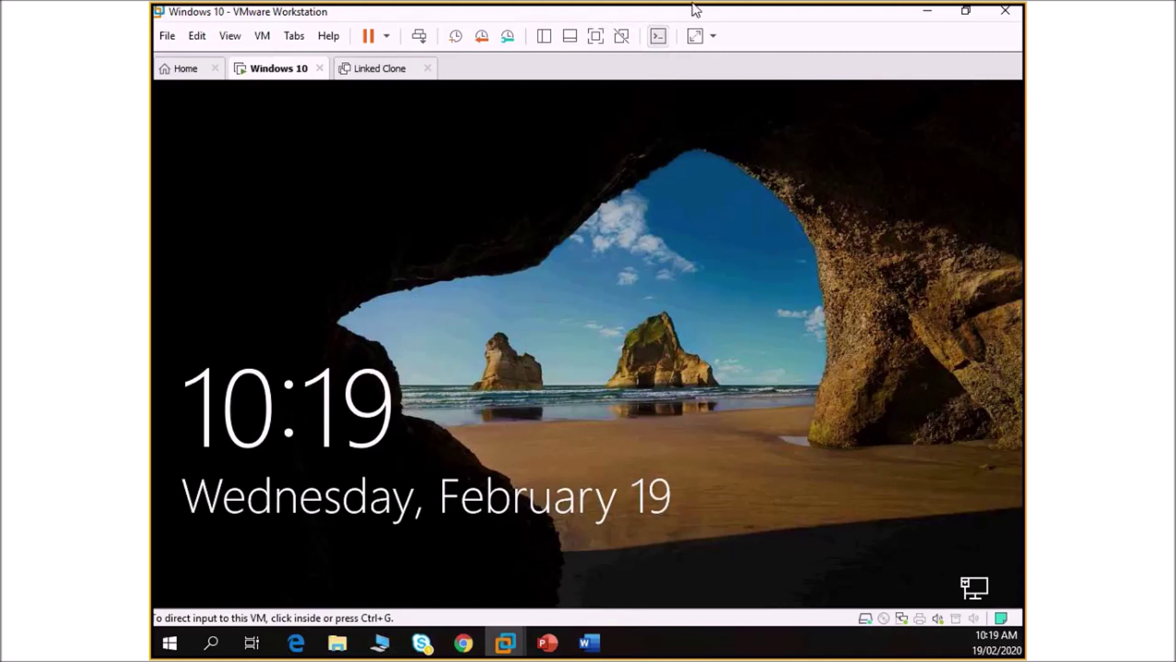
Sign in to the Windows 10 guest with the account password, retrying after an incorrect entry
left_click(653, 357)
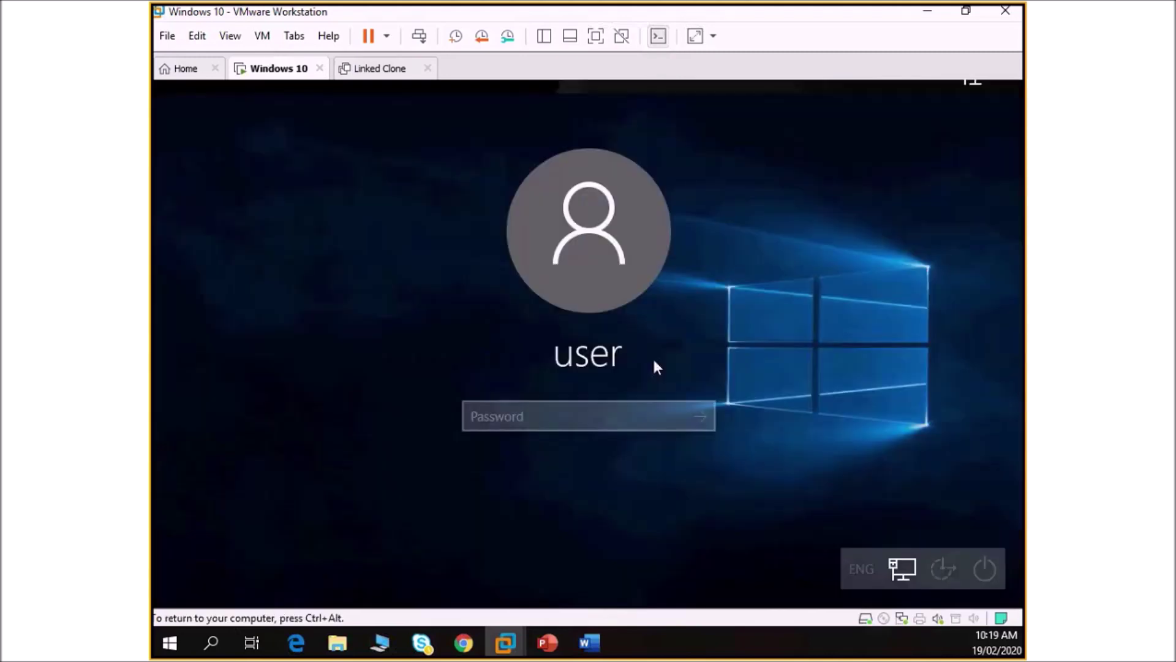
type("********")
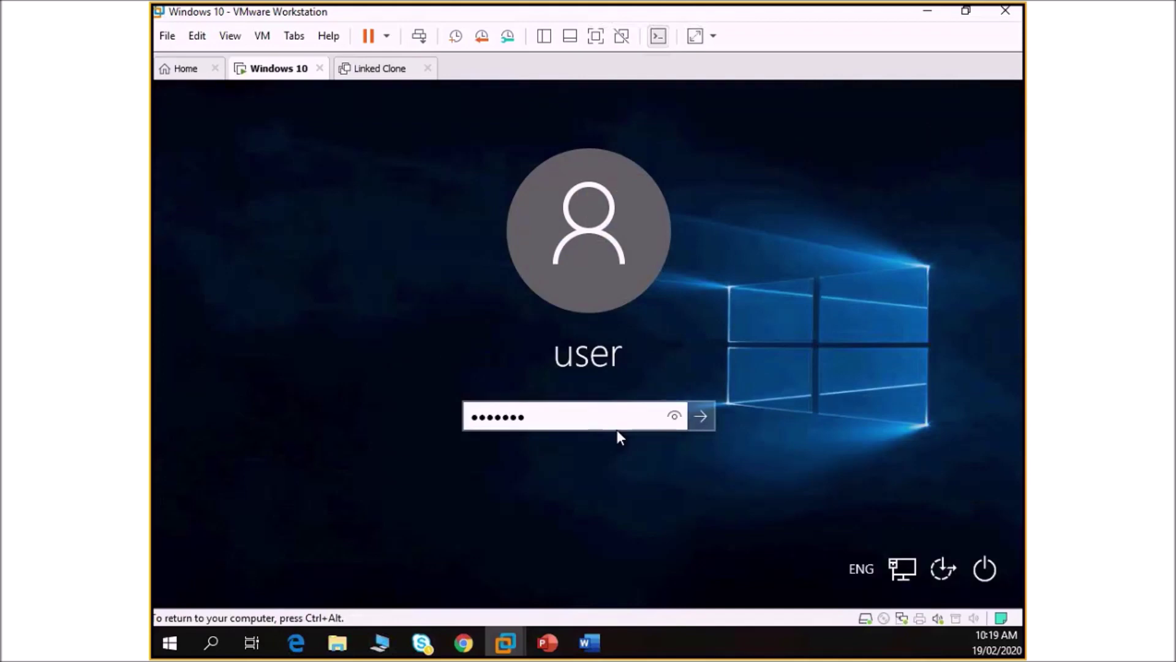
type("*")
key("Return")
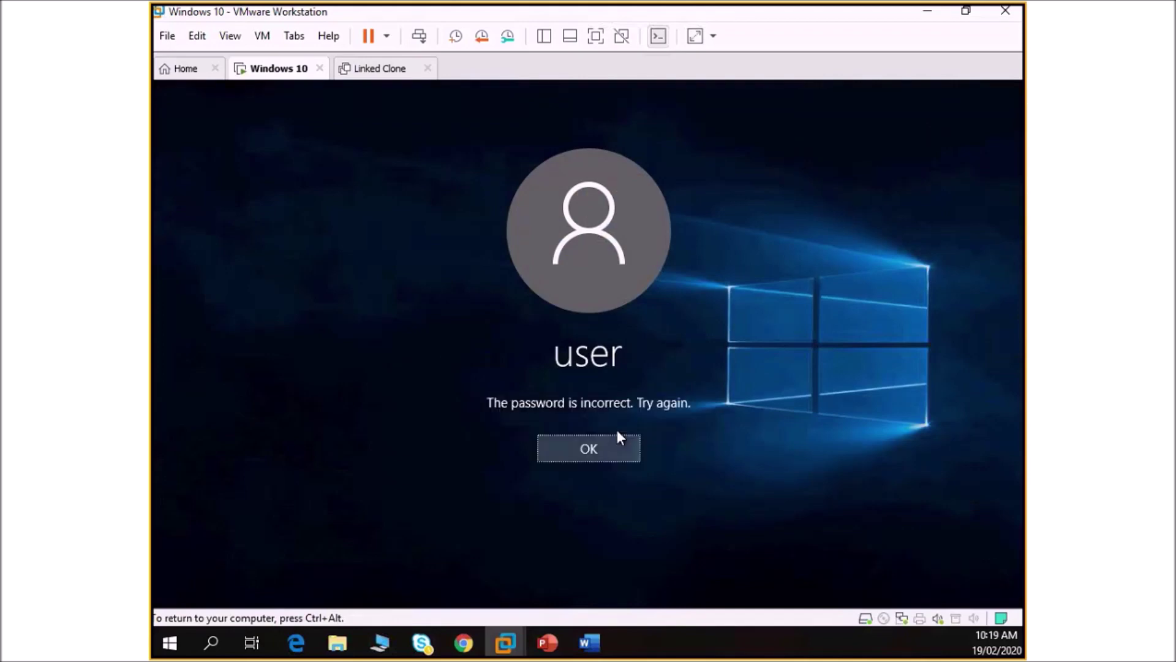
key("Return")
type("*********")
key("Return")
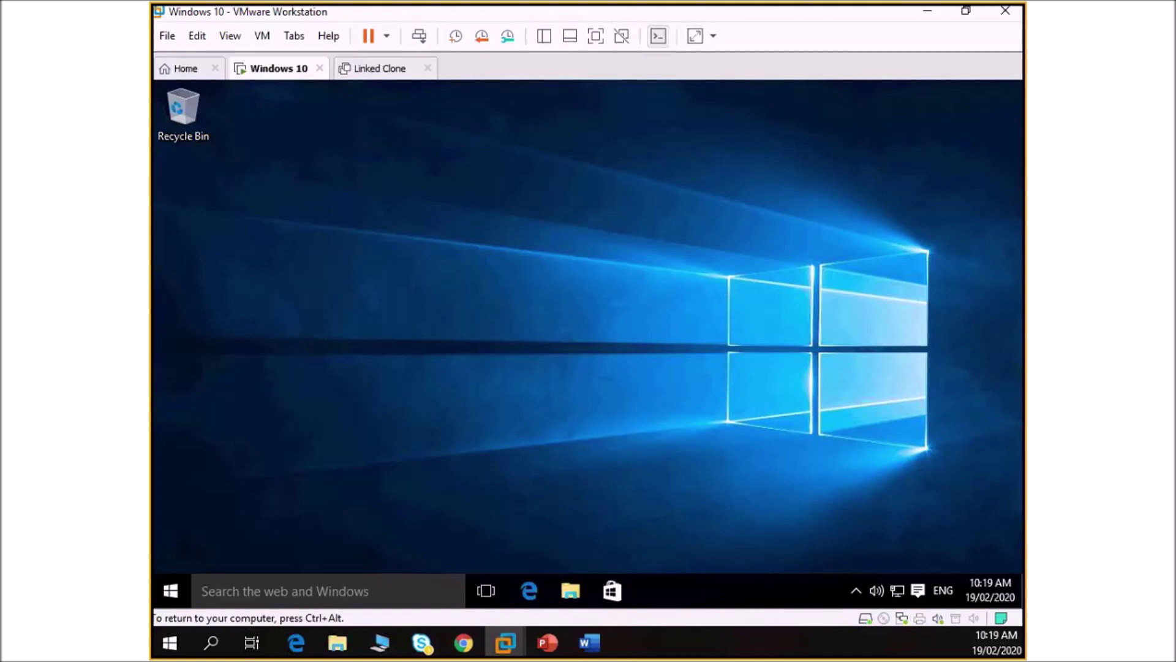
Search the guest Start menu for 'co' and launch Control Panel
key("ctrl+alt")
key("super")
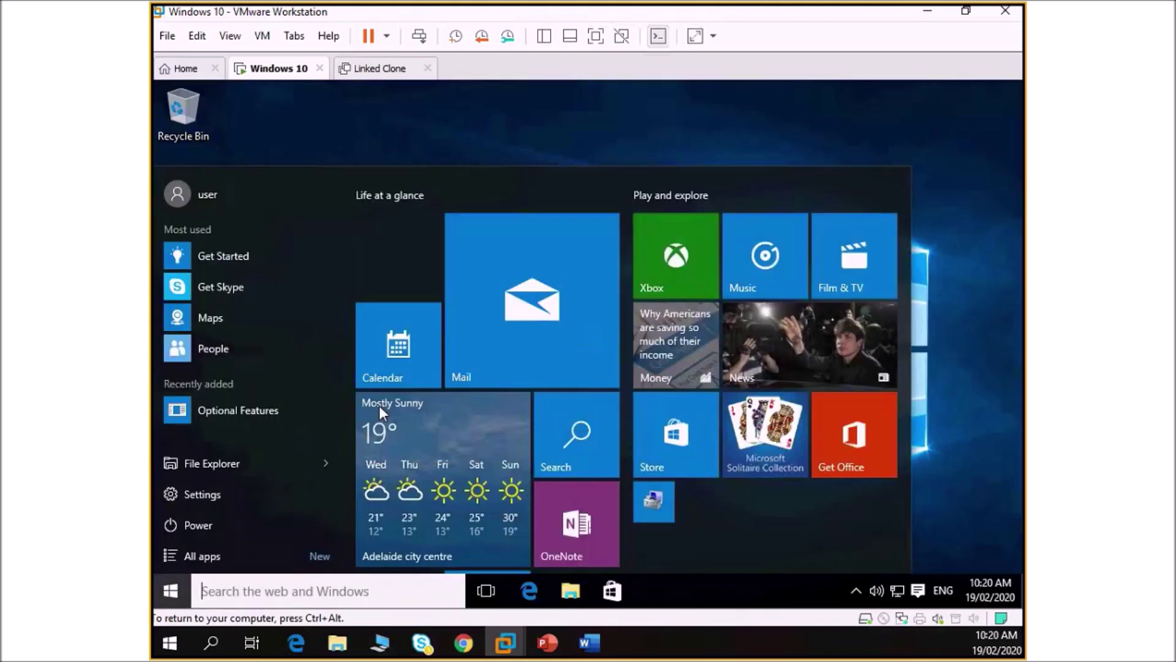
type("cont")
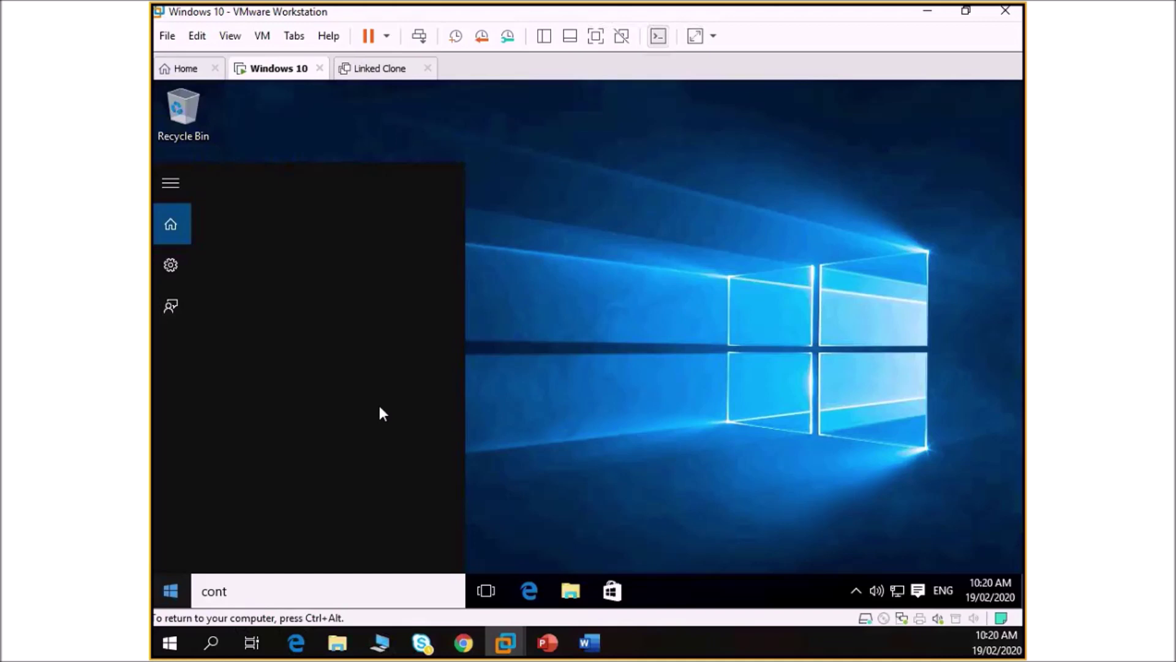
type("rol")
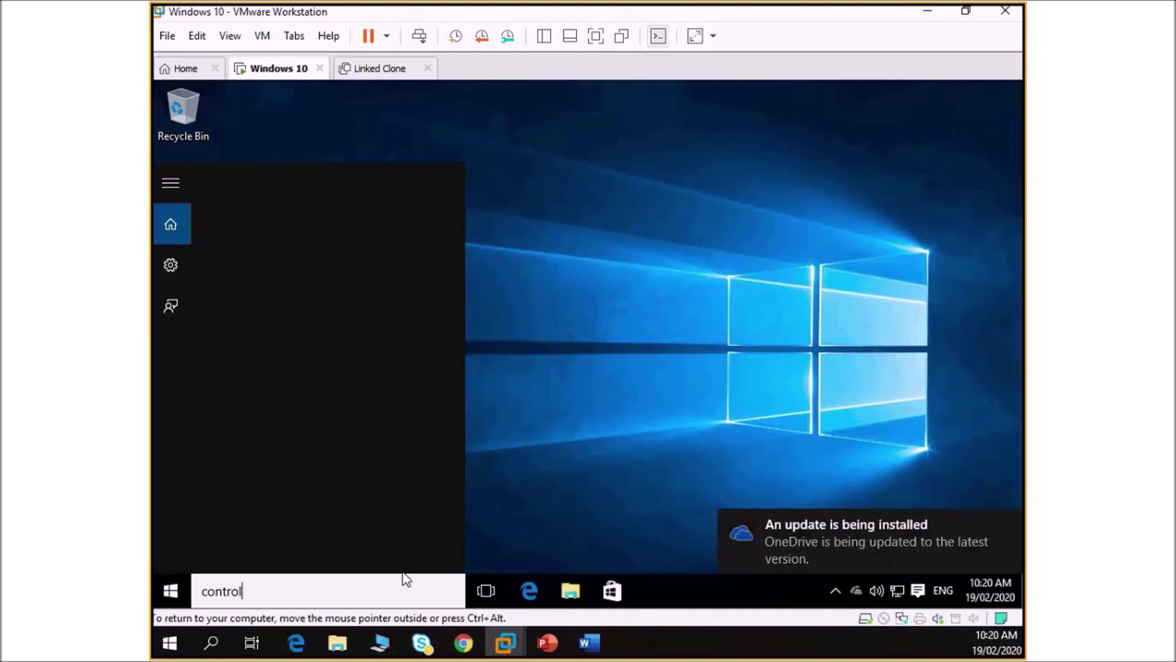
left_click(174, 596)
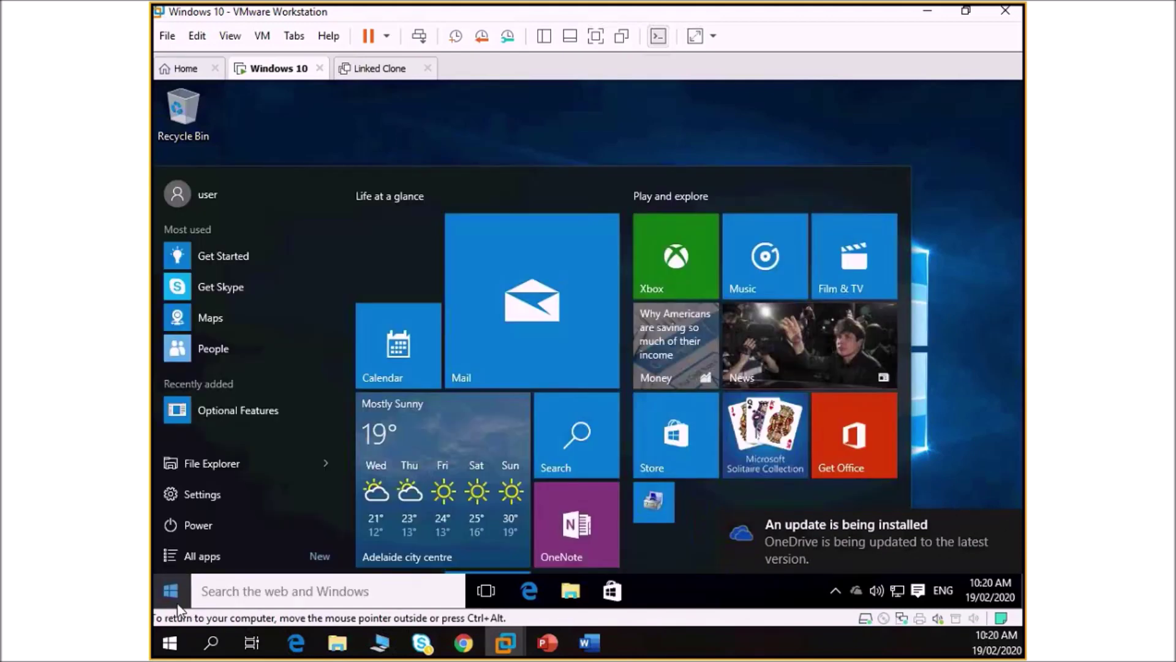
type("co")
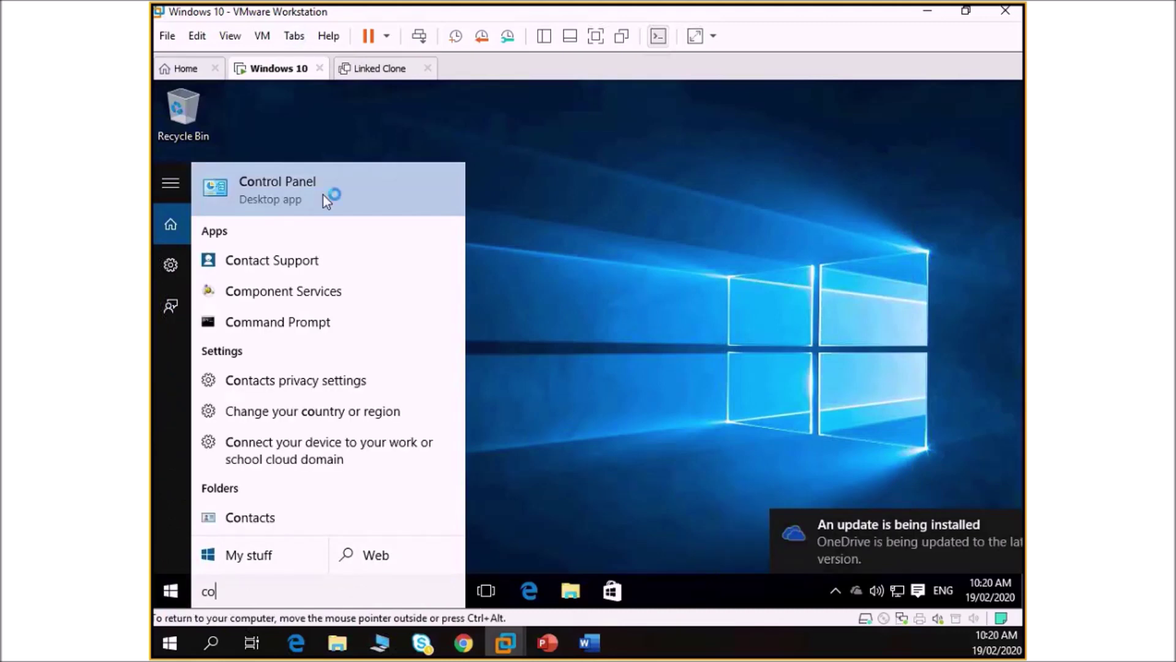
left_click(322, 195)
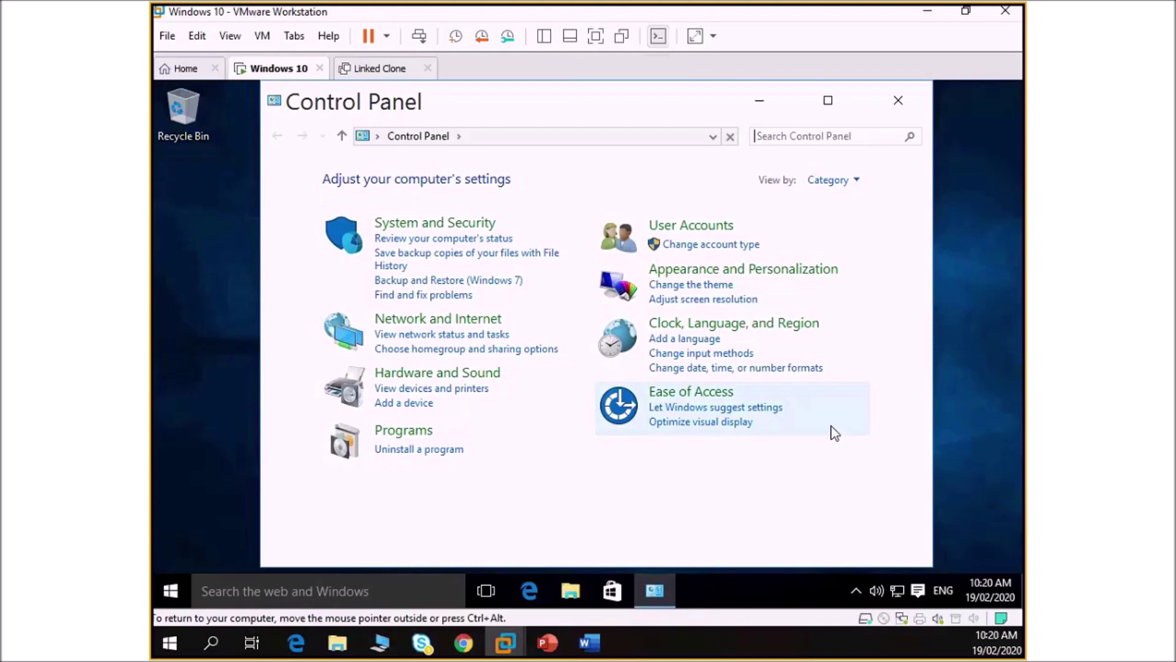
Tick Hyper-V with all its sub-features in Windows Features, apply, and restart the guest
left_click(421, 449)
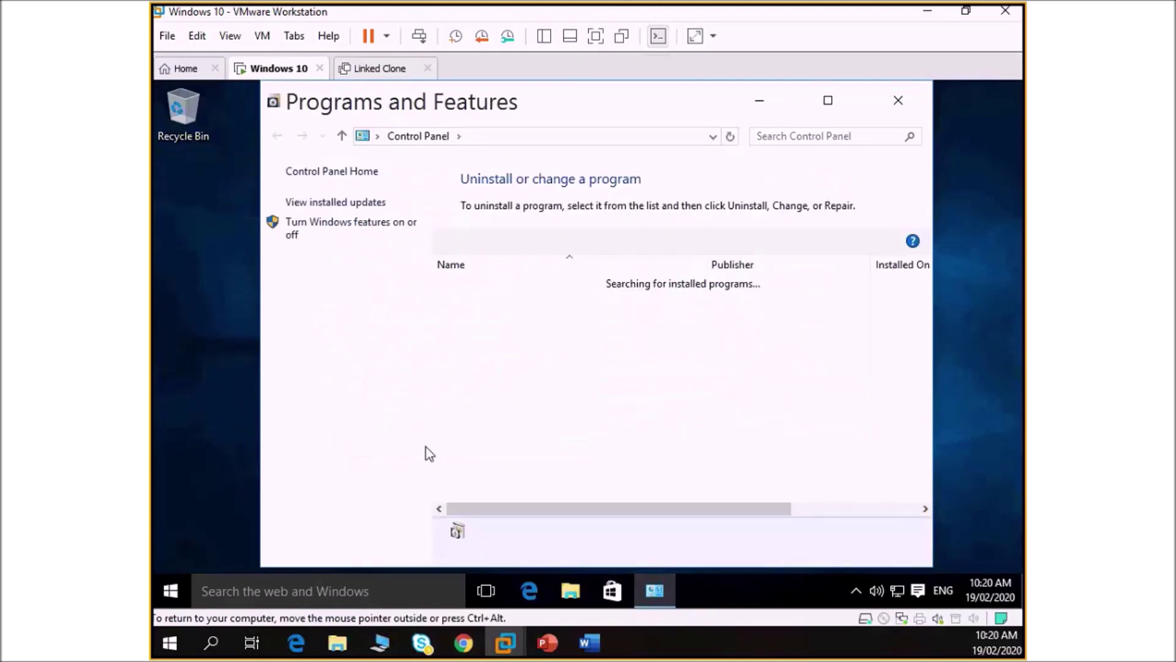
left_click(328, 230)
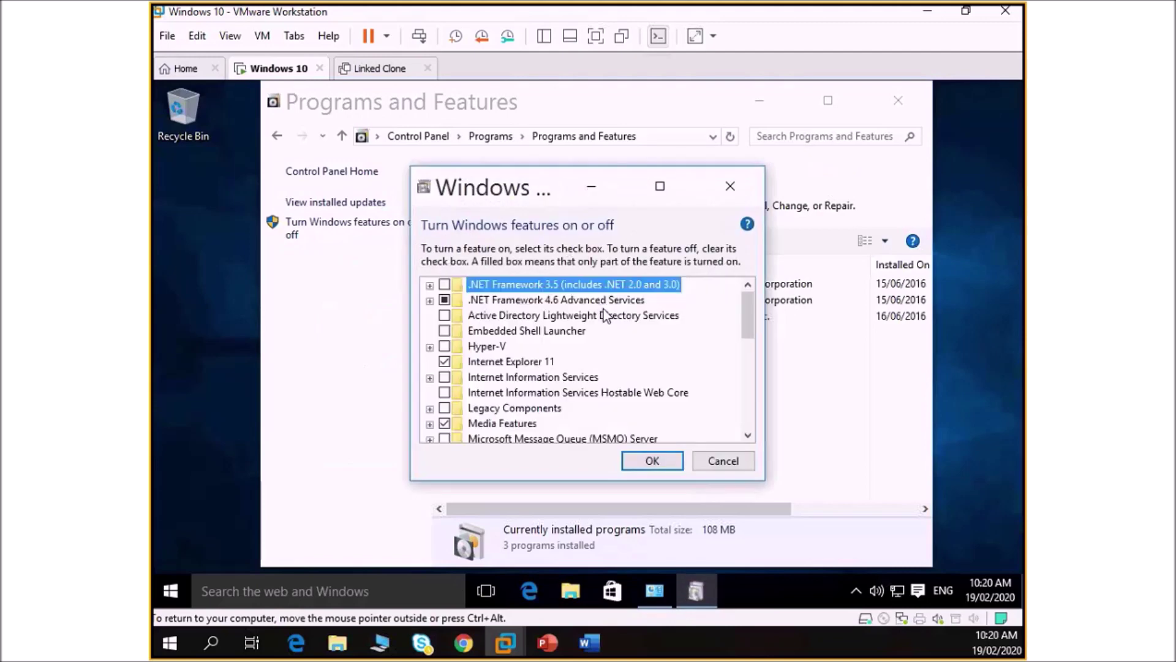
left_click(429, 347)
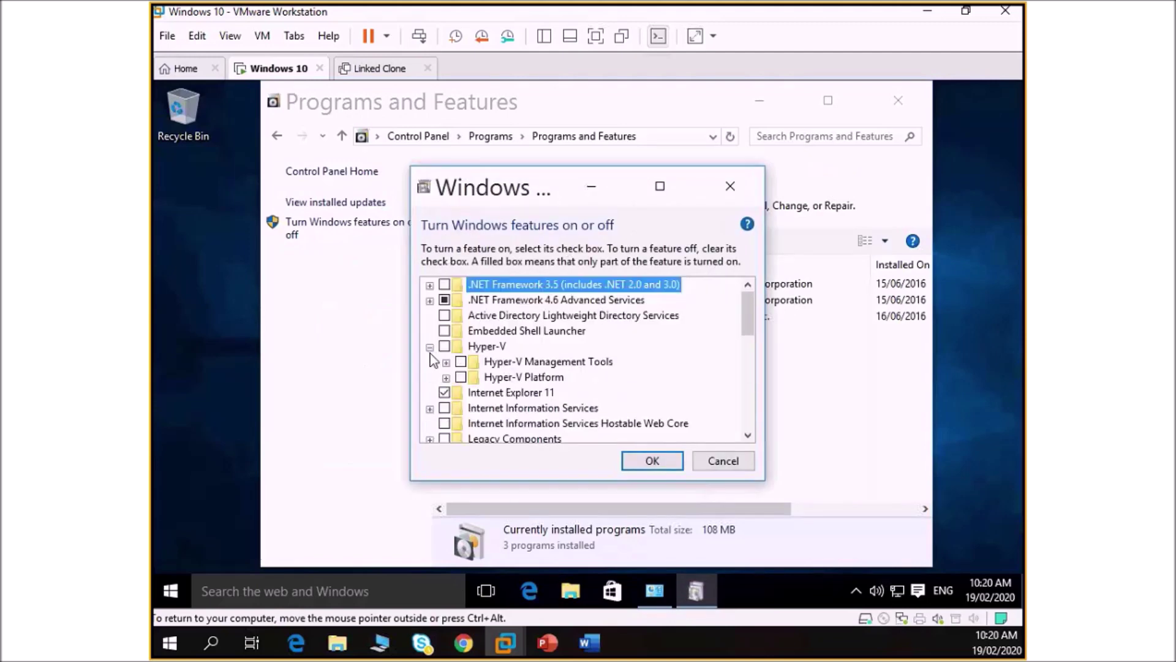
left_click(444, 346)
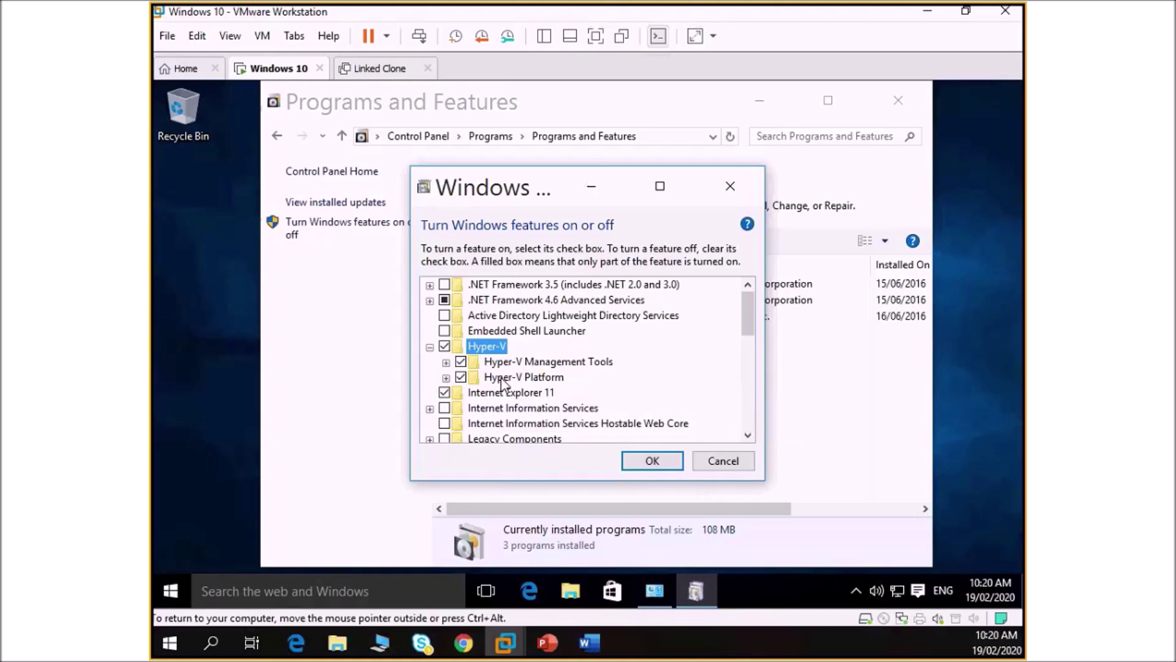
left_click(652, 460)
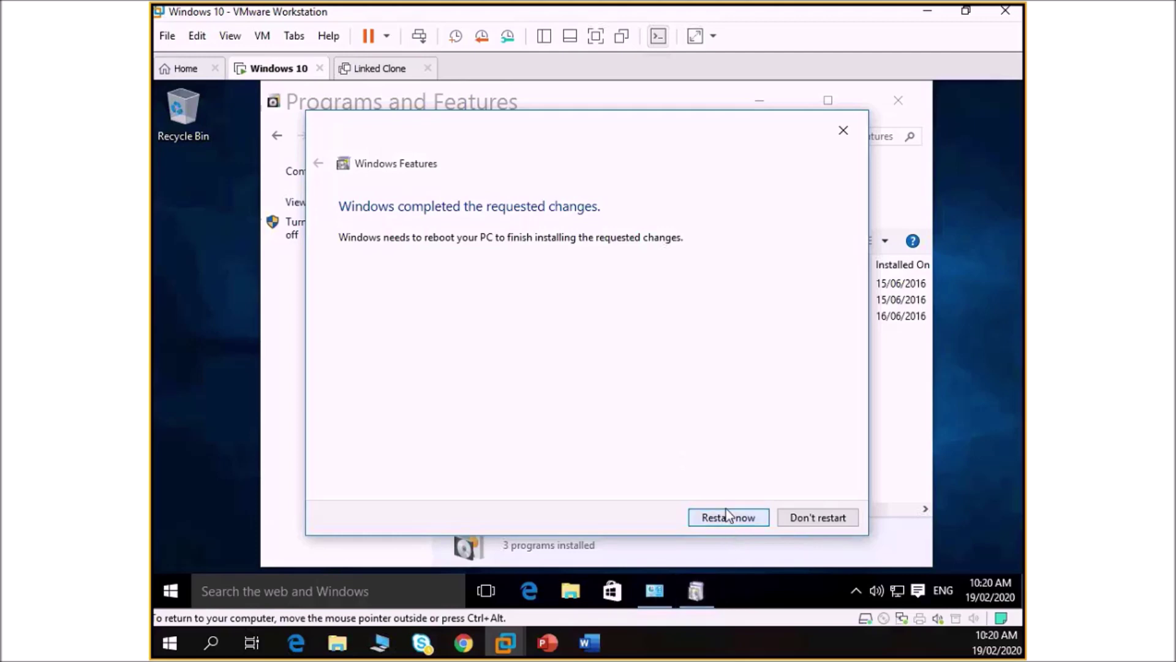
left_click(726, 513)
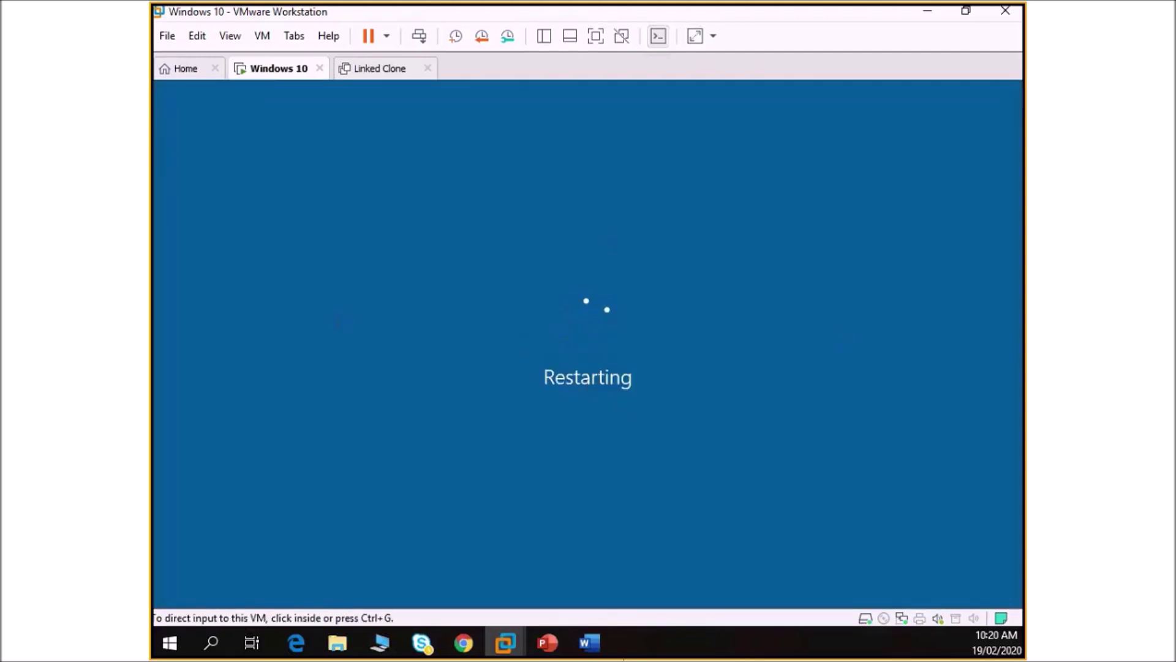
Present the slides full screen from Adding Windows features through Configuring regional settings to Options for mobile devices
left_click(547, 642)
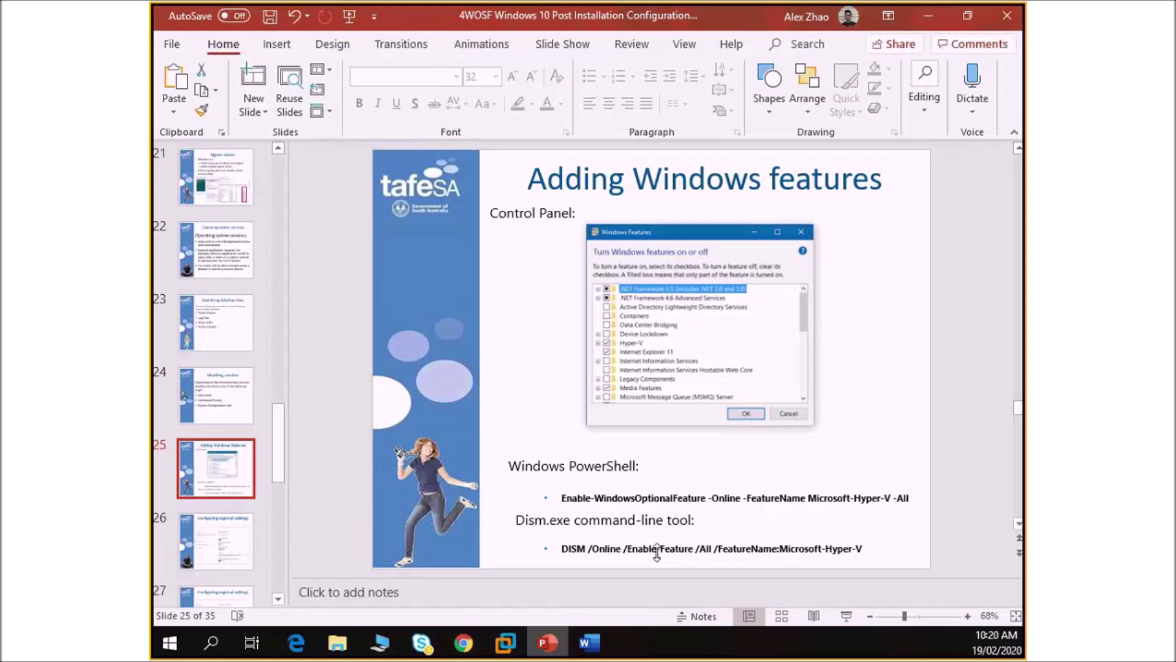
key("shift+F5")
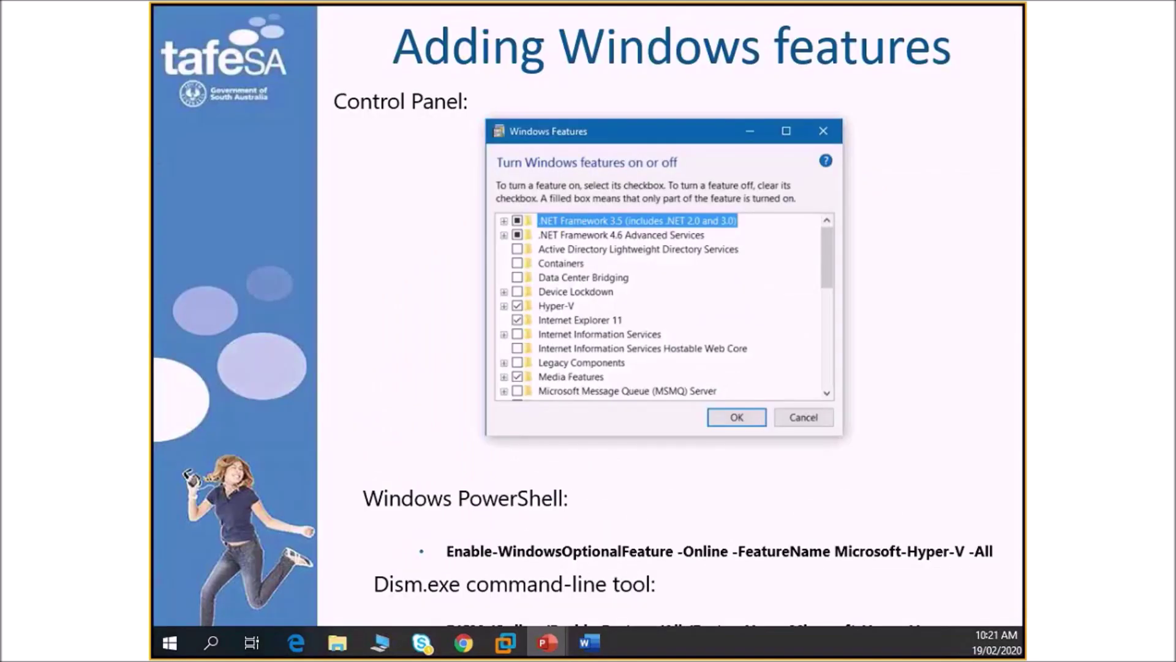
key("Right")
key("Left")
key("Right")
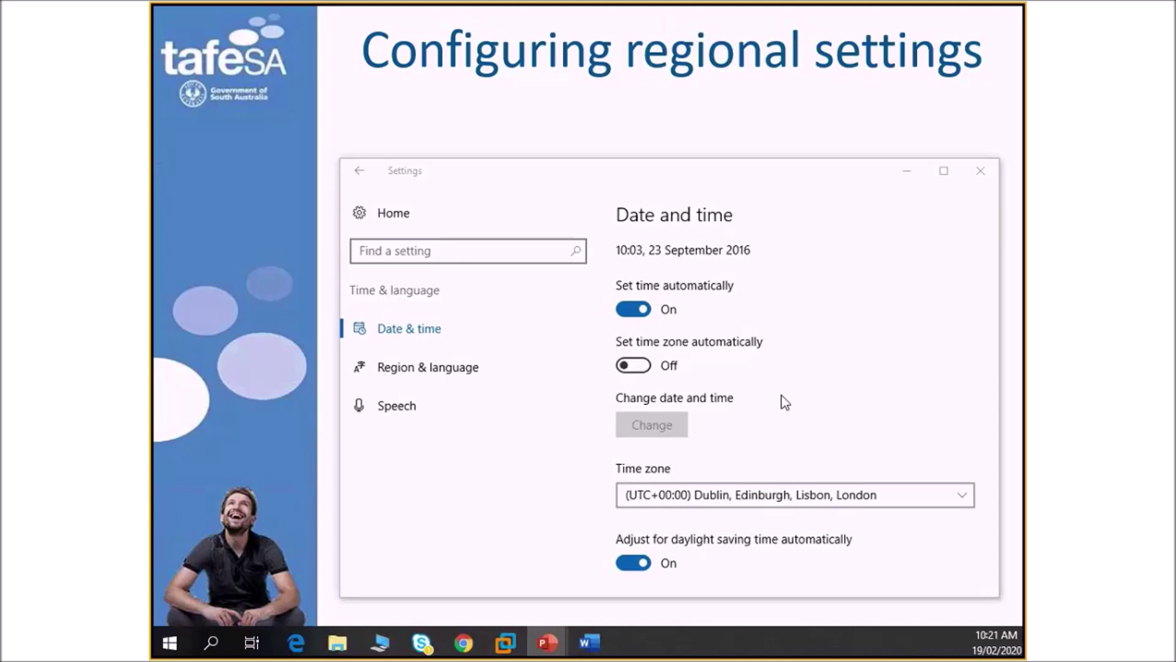
key("Right")
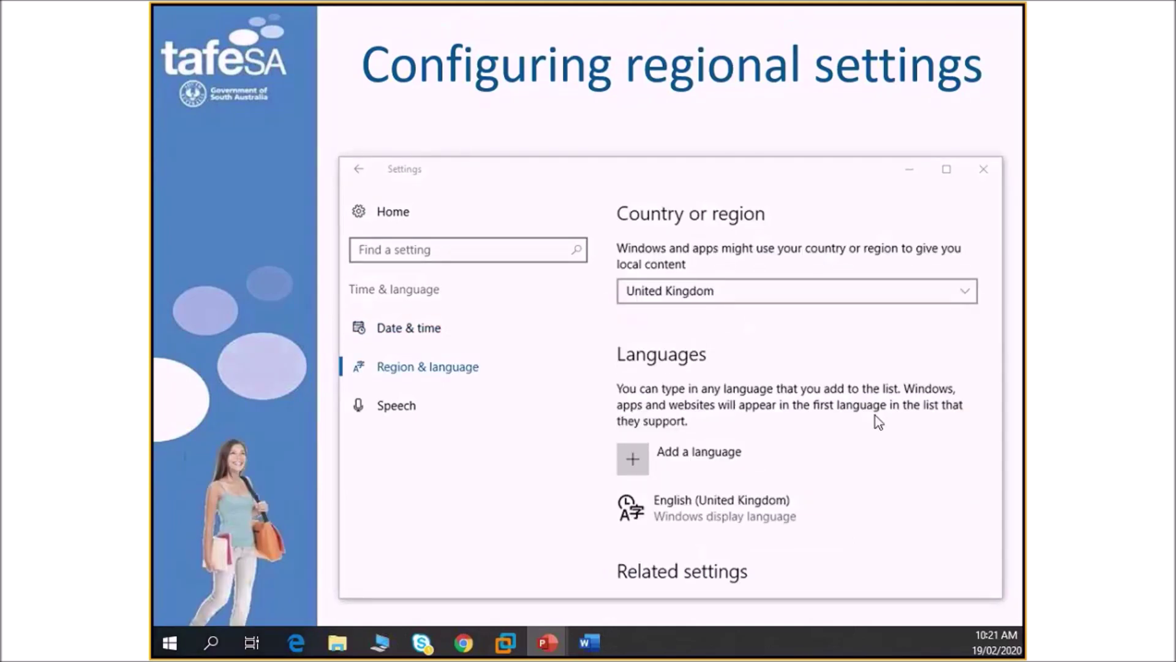
key("Right")
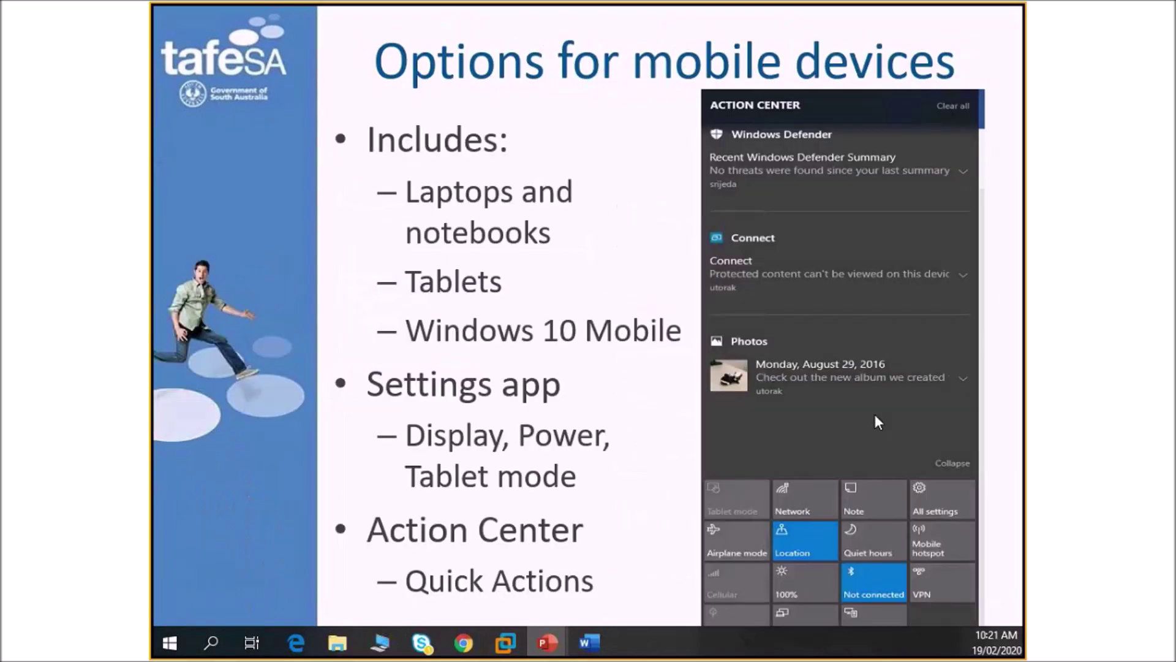